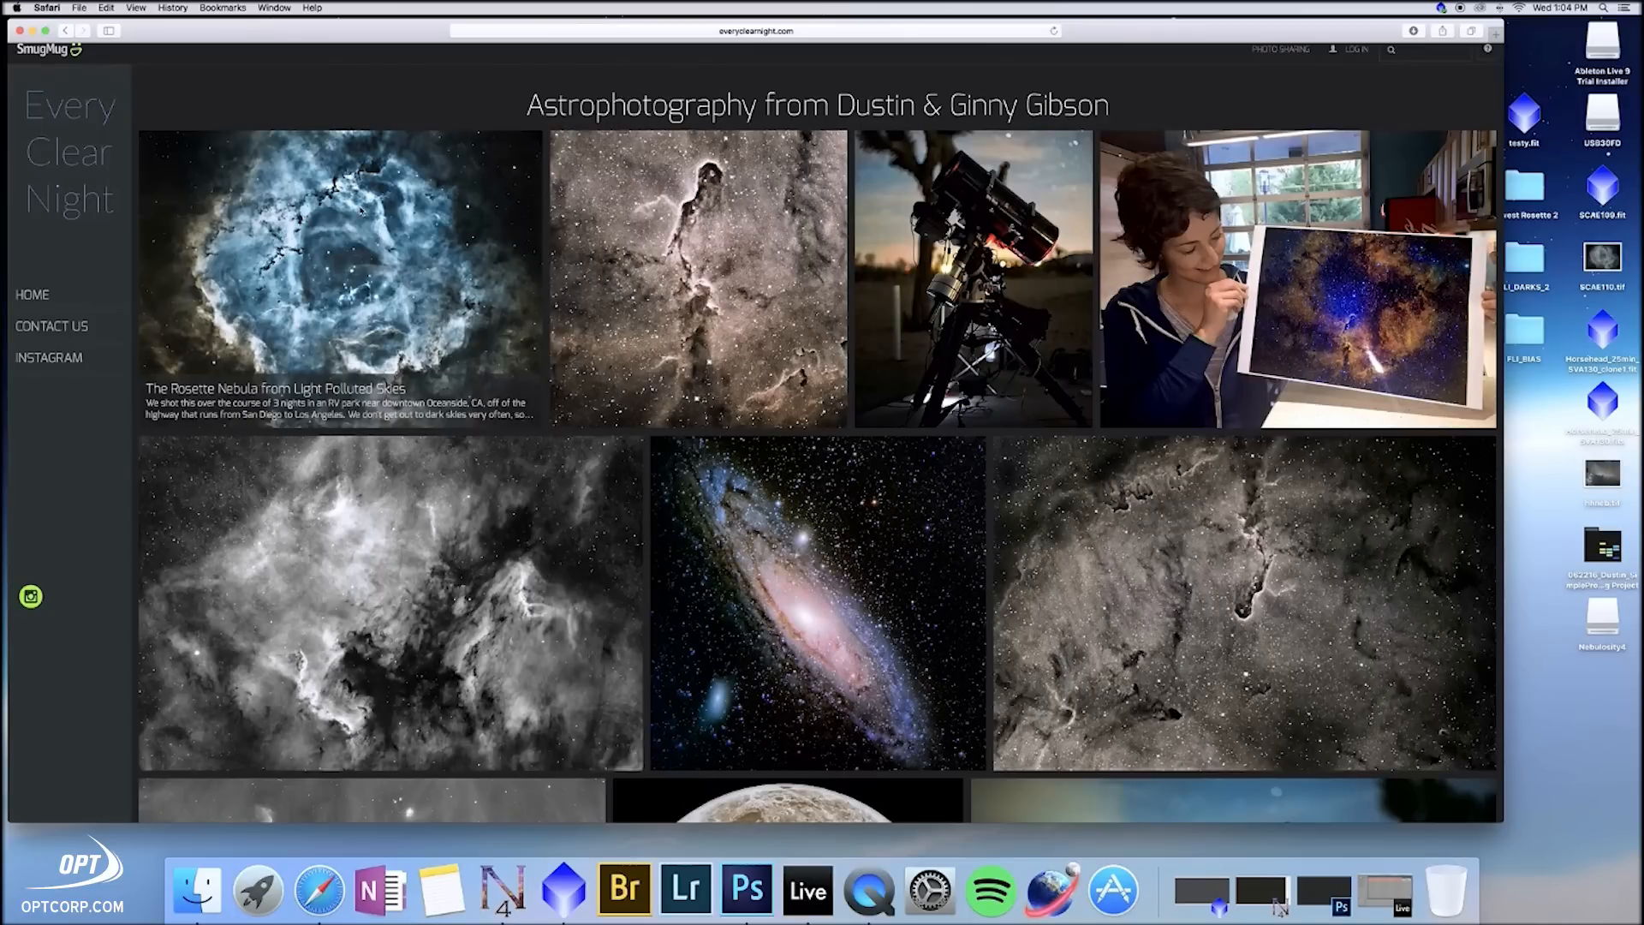
# Step: Minimize the web browser window and switch to PixInsight
pyautogui.click(33, 30)
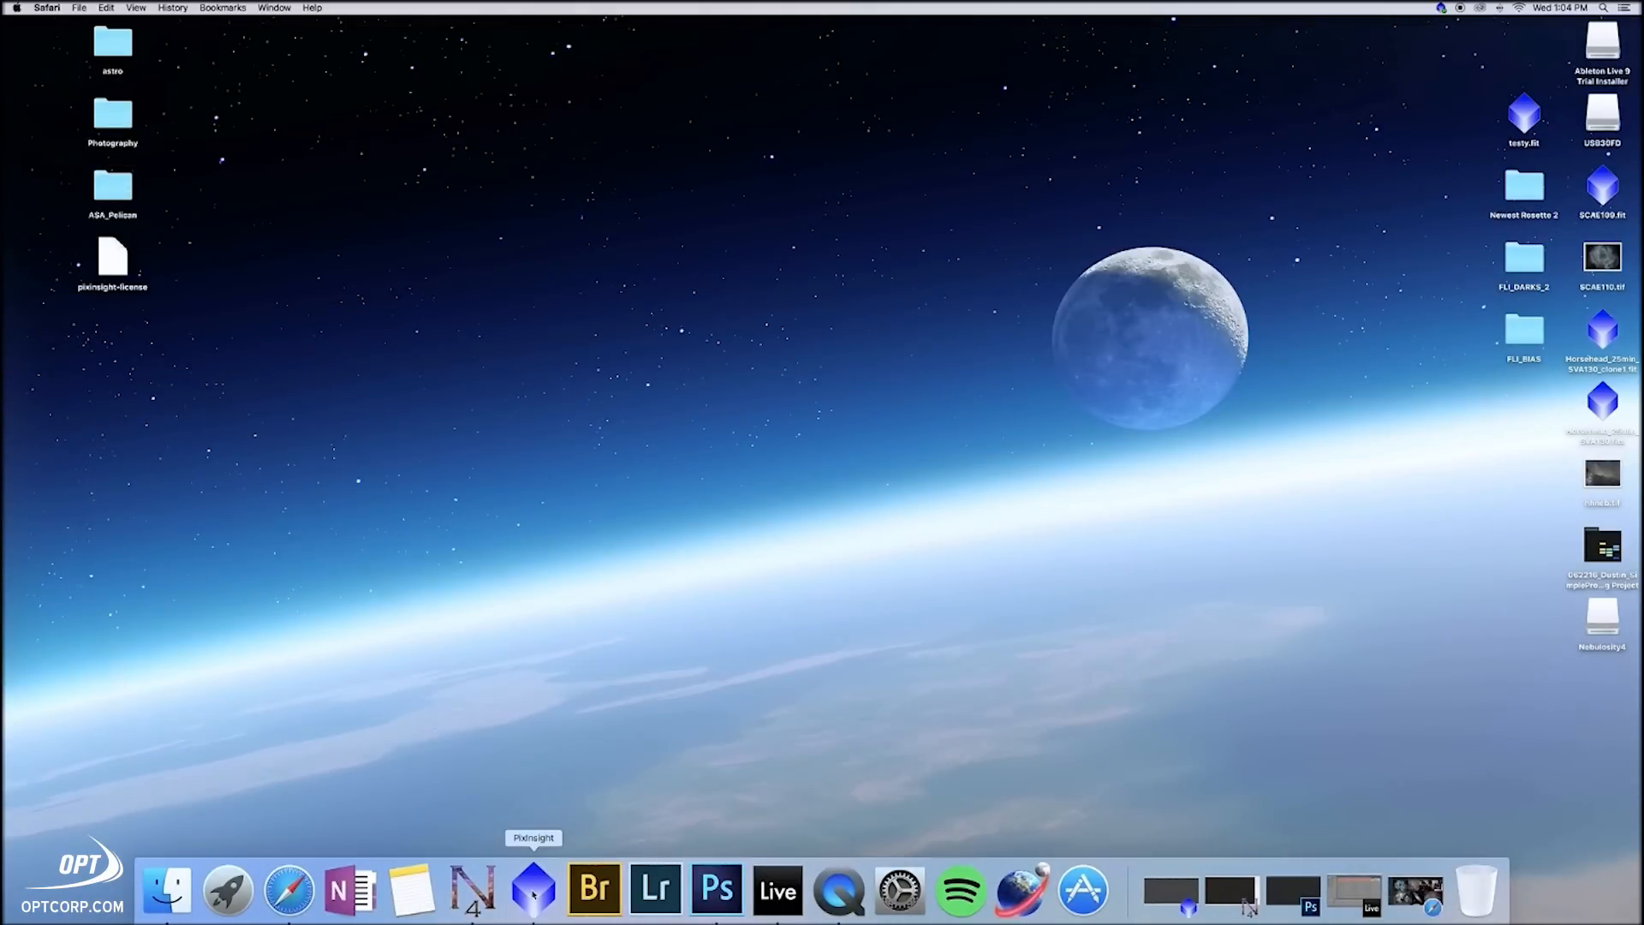
pyautogui.click(532, 893)
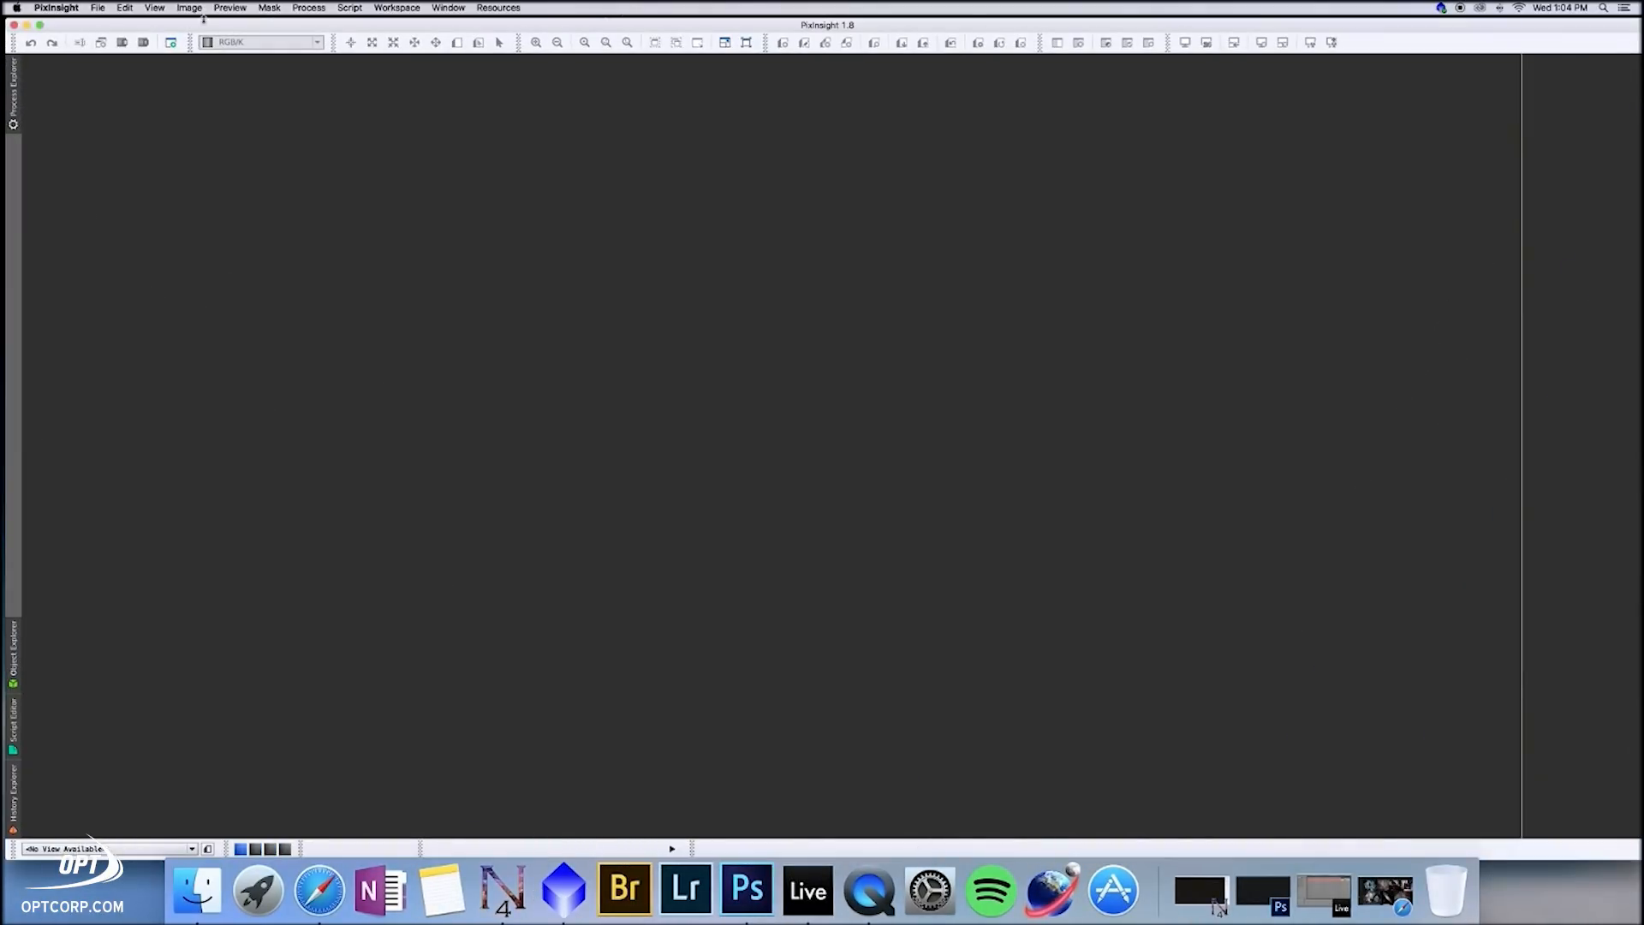
pyautogui.click(307, 8)
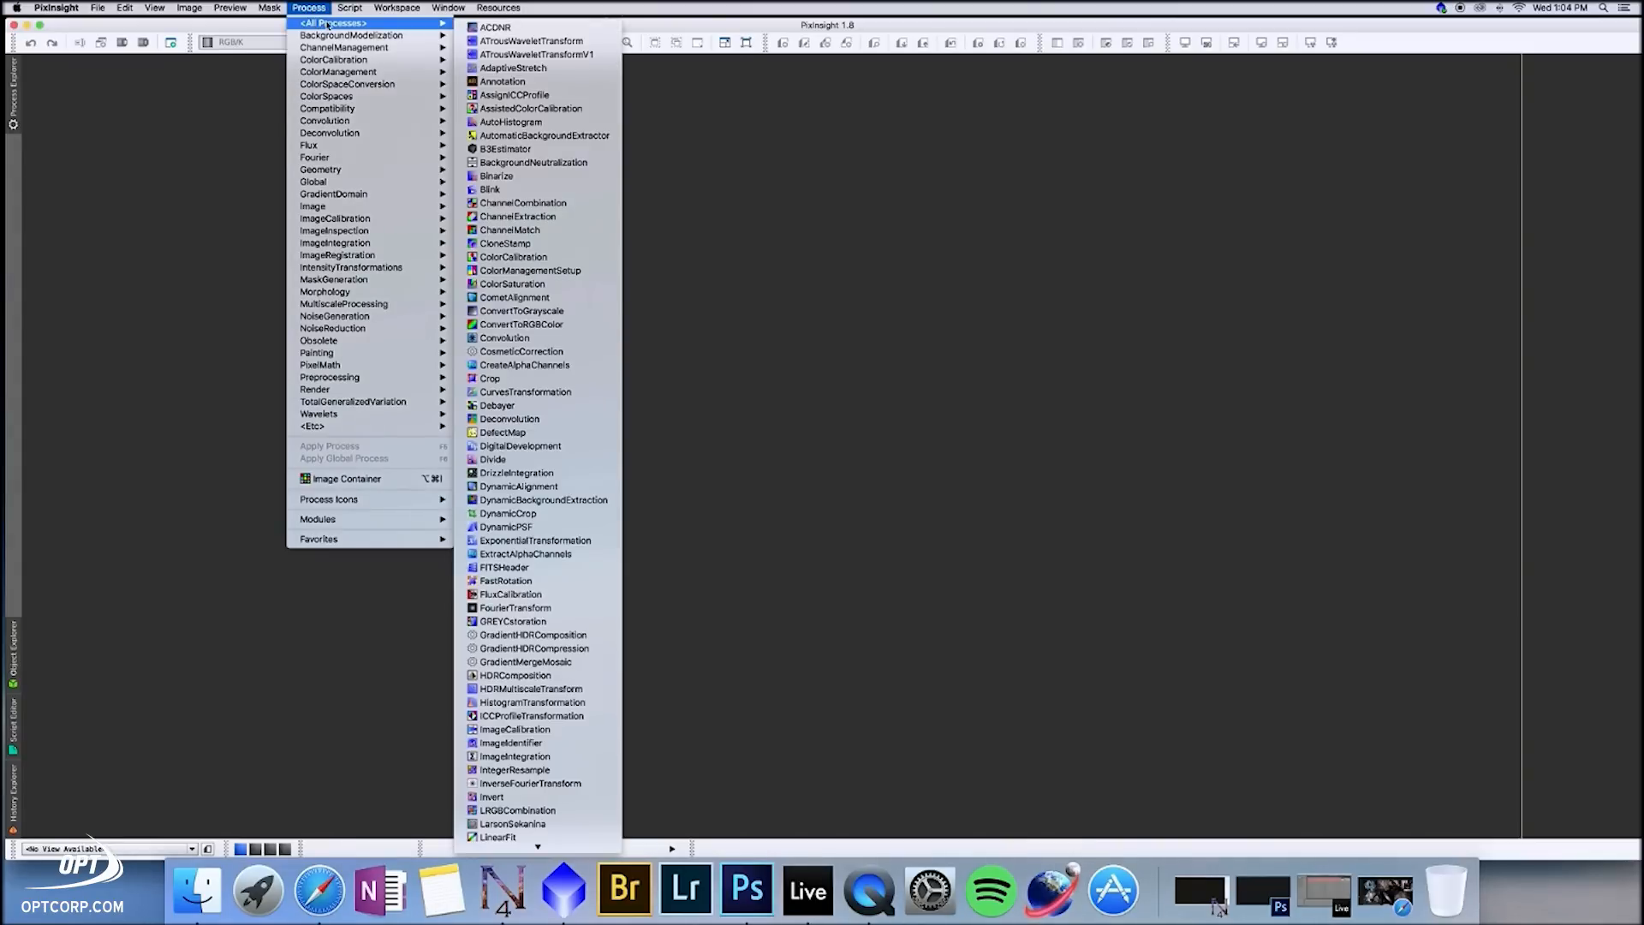
pyautogui.moveTo(360, 9)
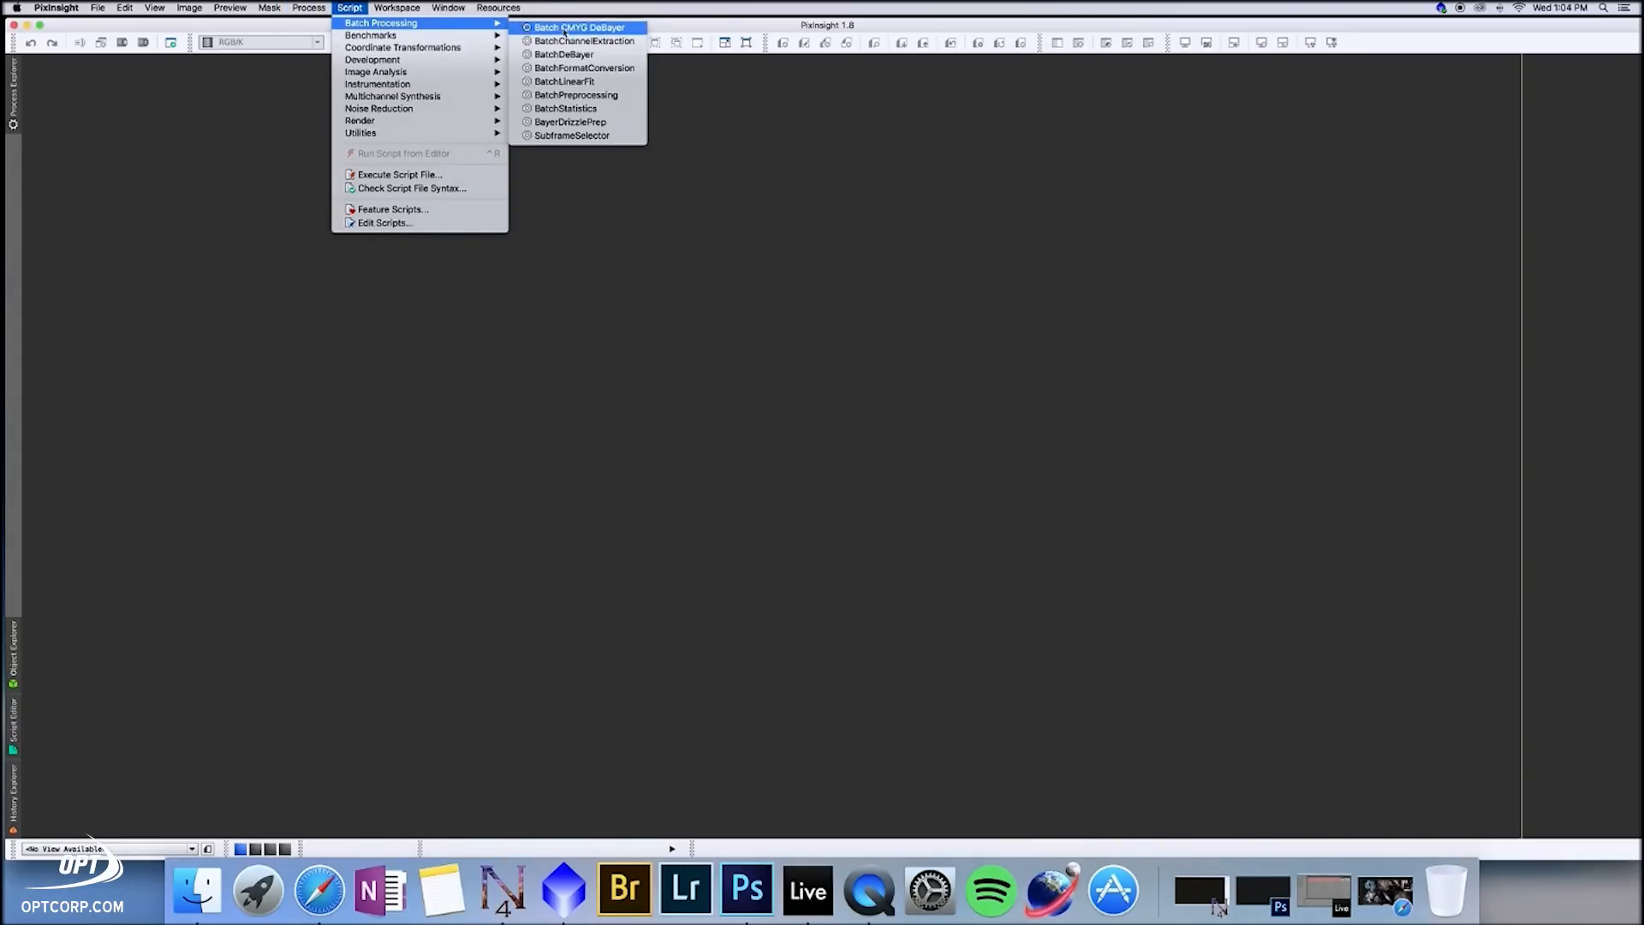
pyautogui.click(612, 96)
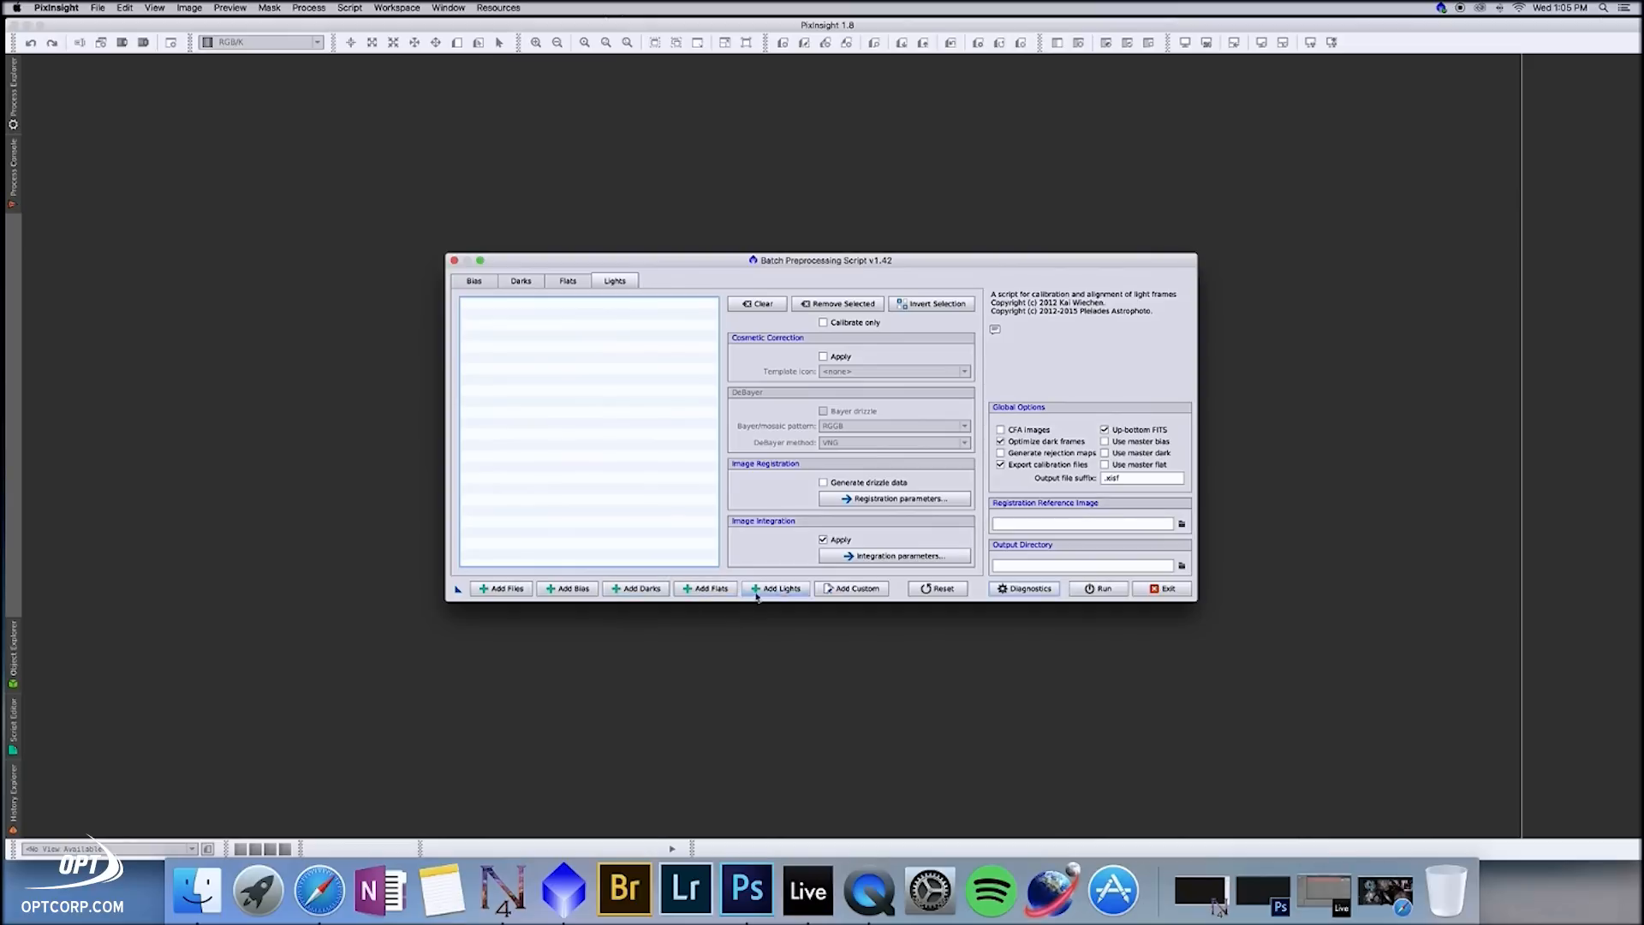
pyautogui.click(785, 590)
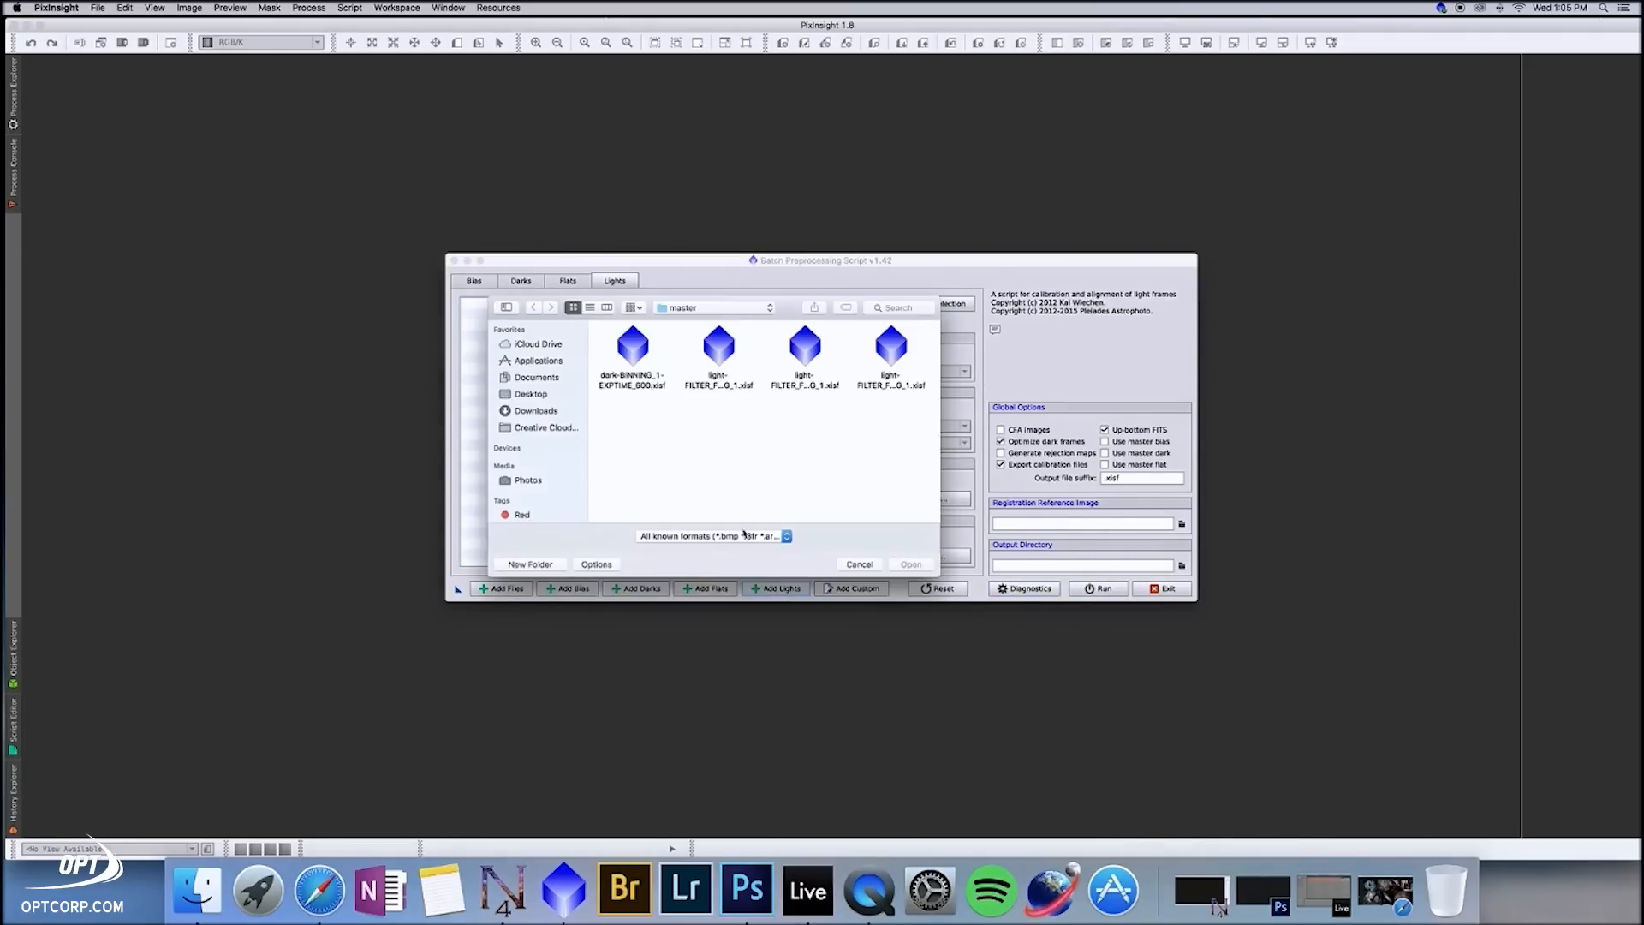
pyautogui.moveTo(672, 342); pyautogui.dragTo(897, 430)
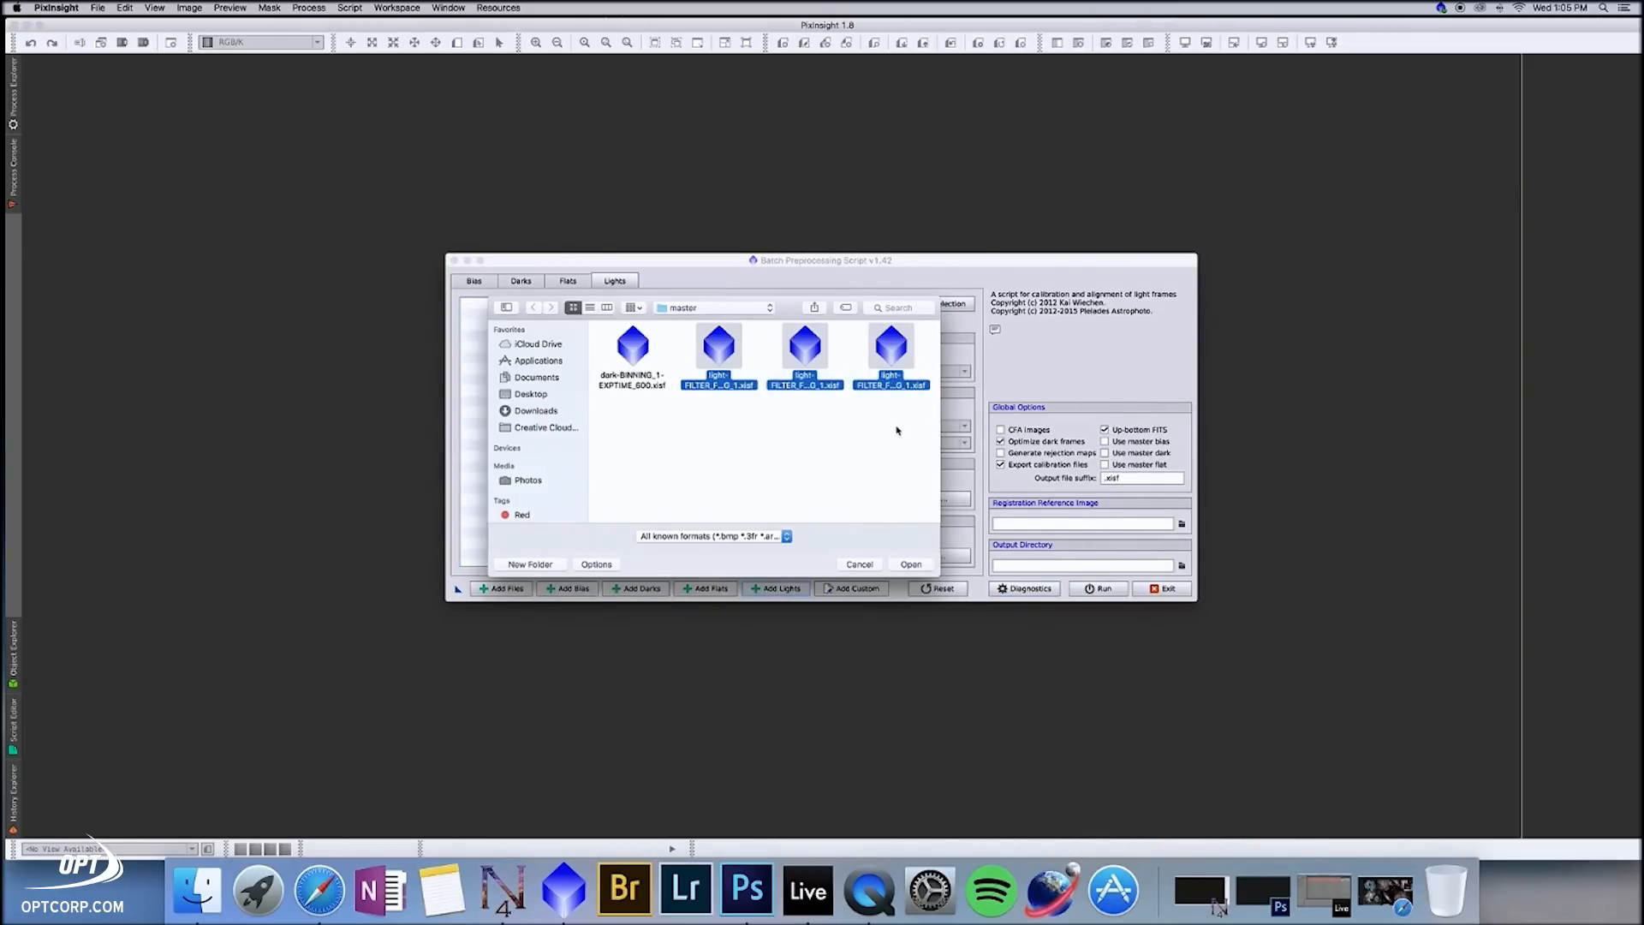
pyautogui.click(859, 565)
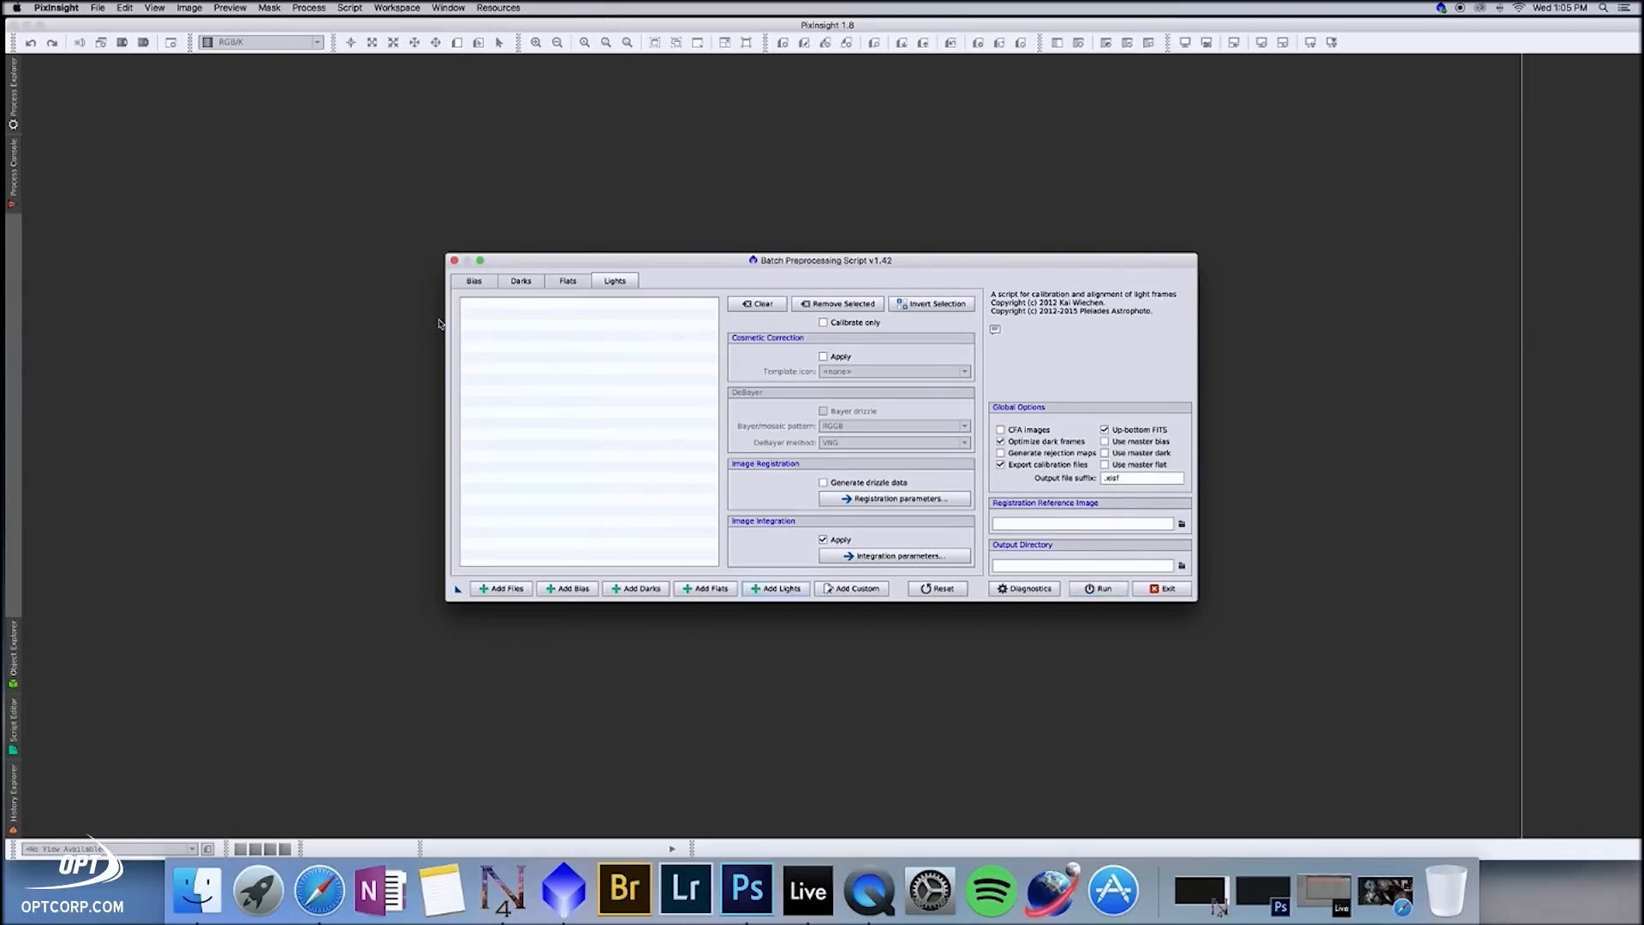
pyautogui.click(454, 260)
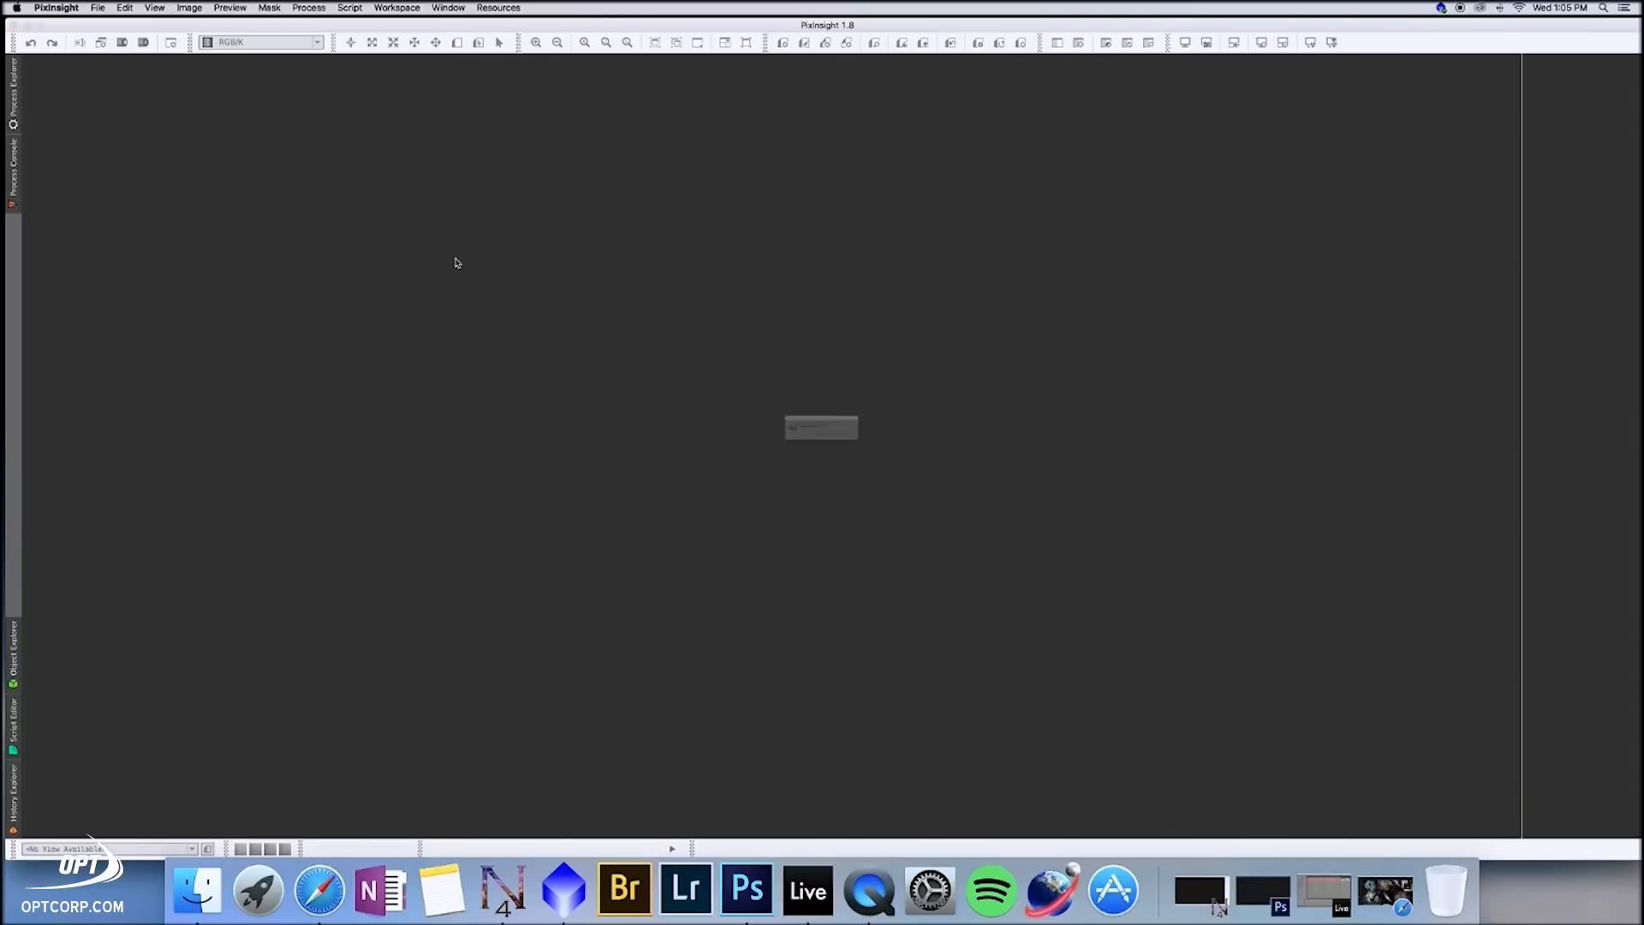
pyautogui.click(890, 452)
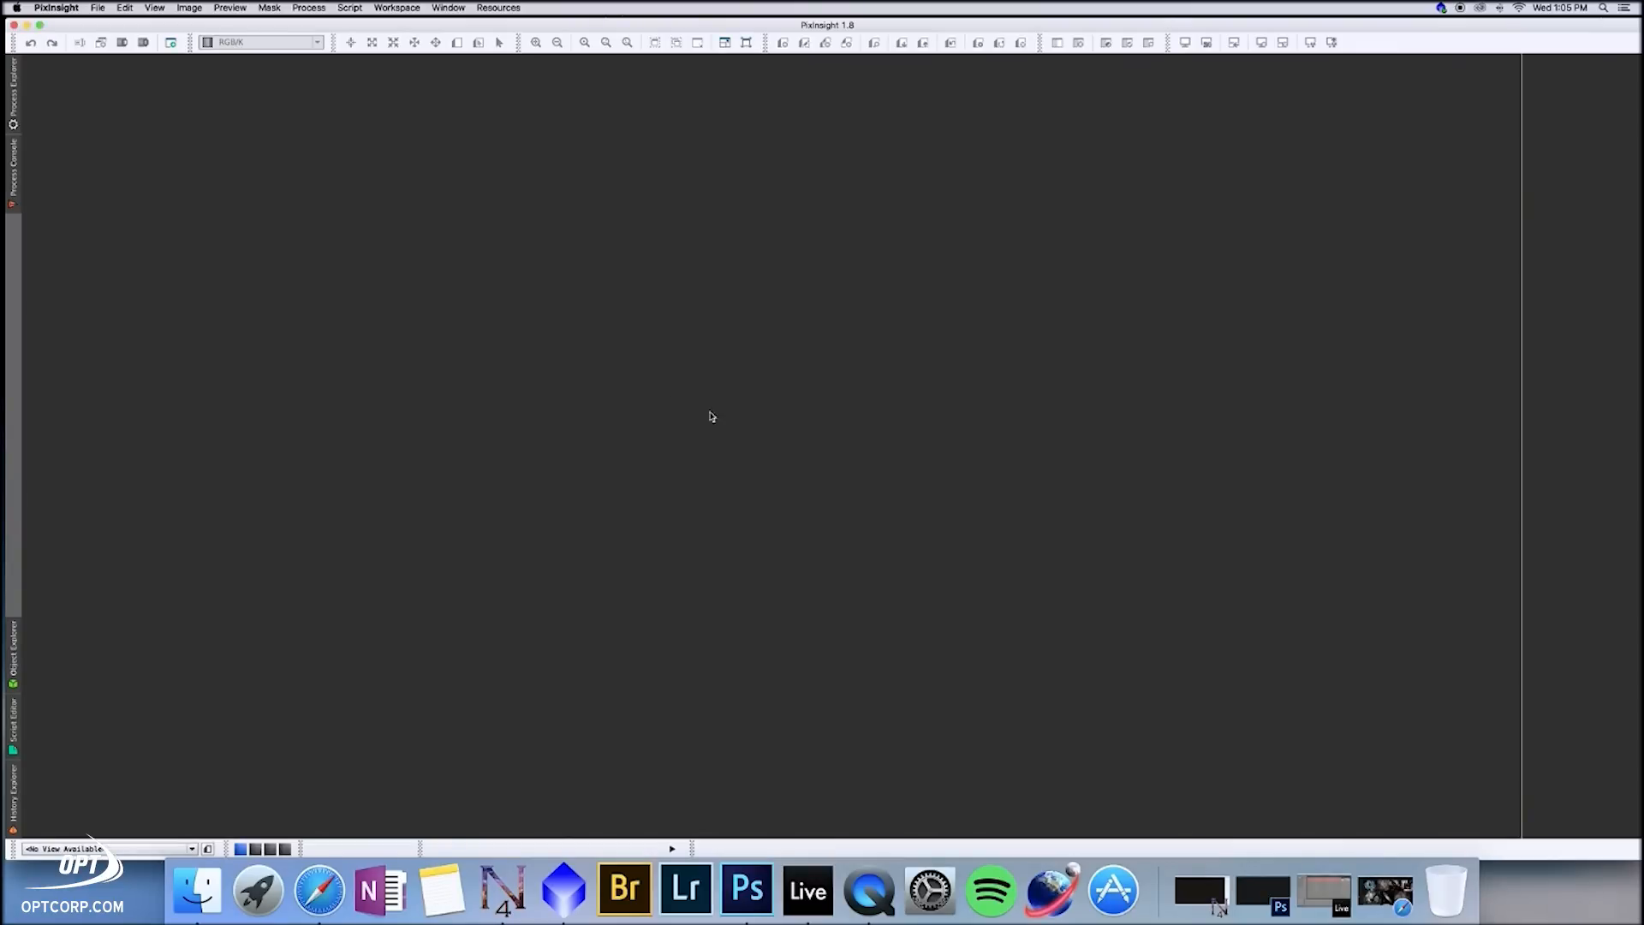
# Step: Open the three integrated light-FILTER .xisf images (H_A, Oiii and Sii) from the master folder
pyautogui.click(107, 10)
pyautogui.click(115, 25)
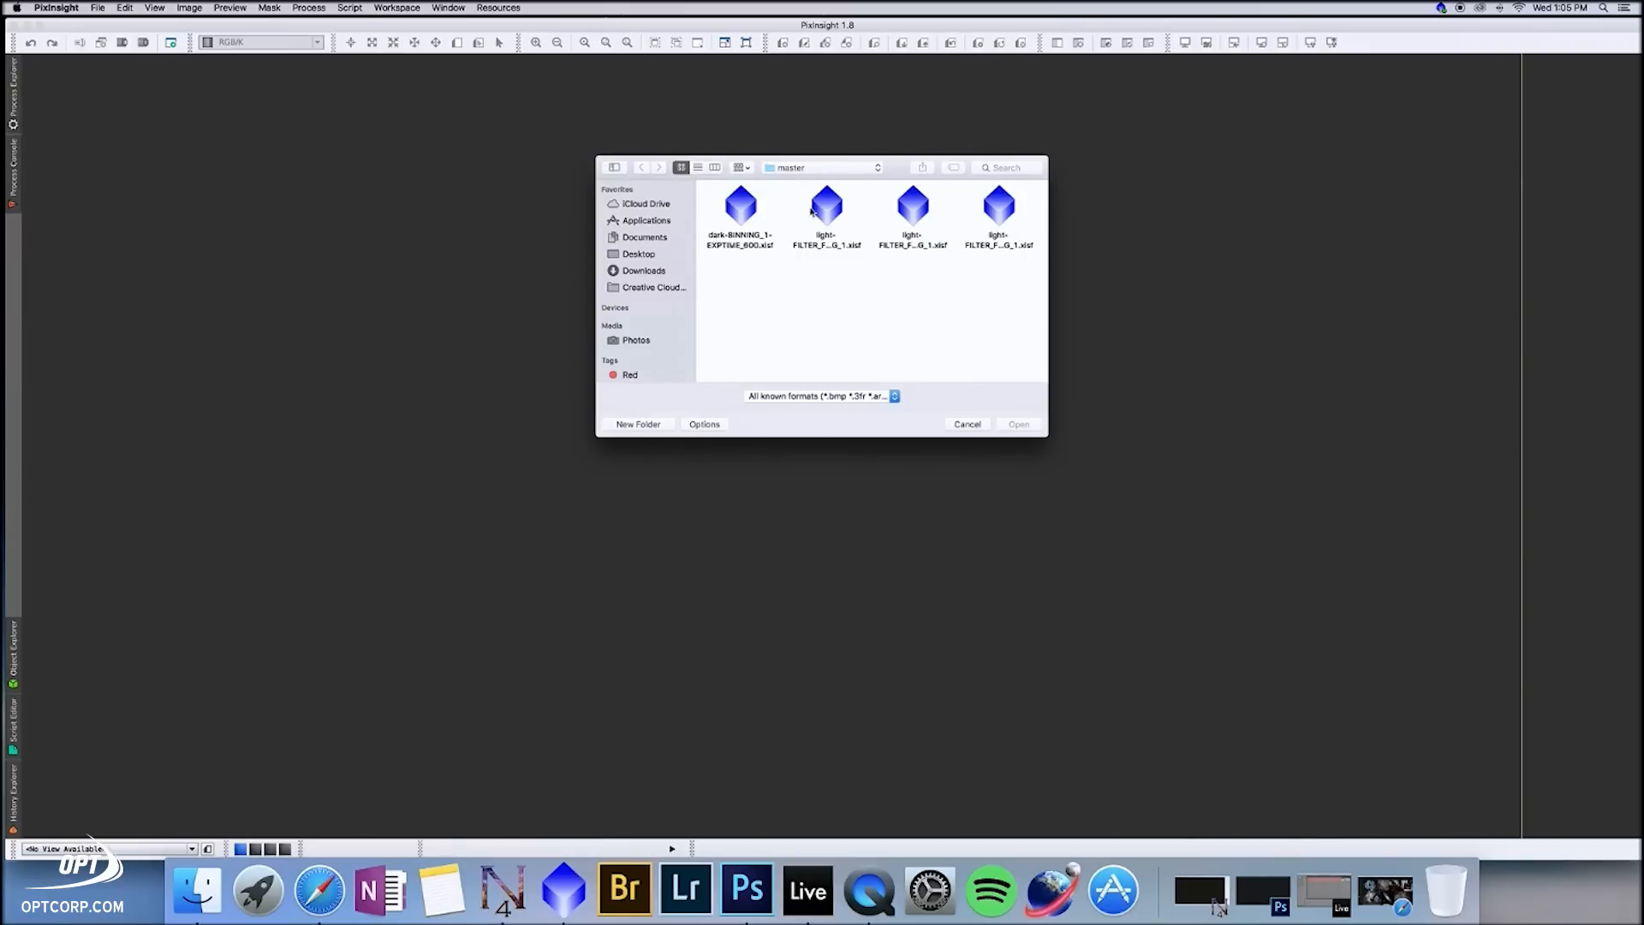
pyautogui.click(822, 210)
pyautogui.keyDown('shift'); pyautogui.click(918, 214); pyautogui.keyUp('shift')
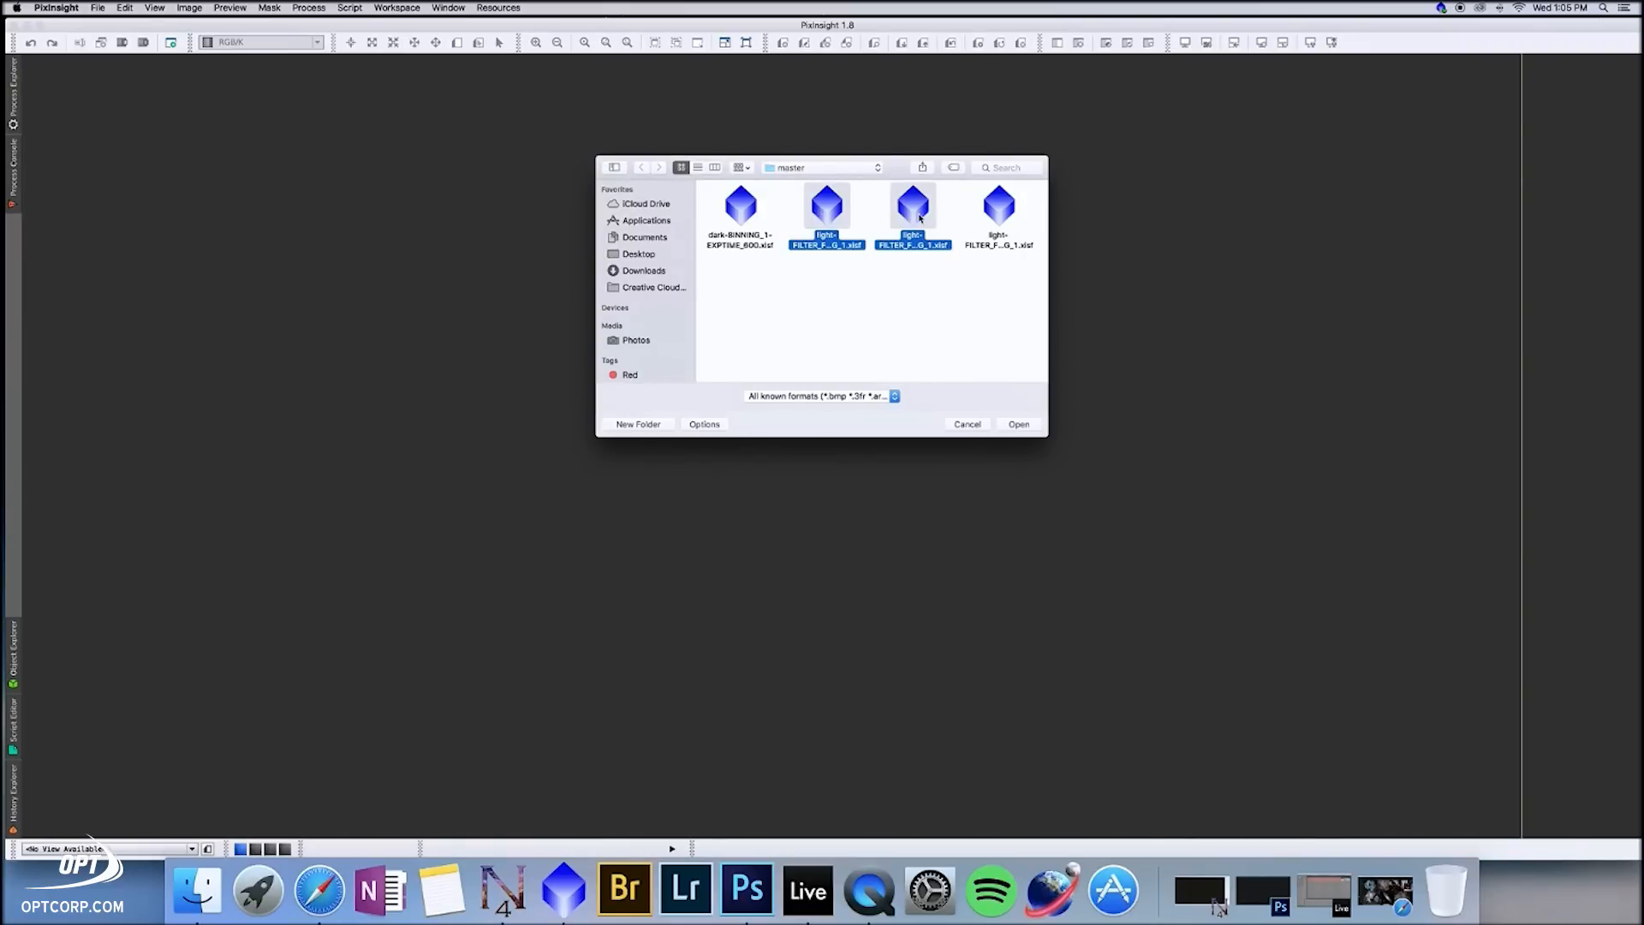
pyautogui.keyDown('shift'); pyautogui.click(1001, 210); pyautogui.keyUp('shift')
pyautogui.click(1015, 425)
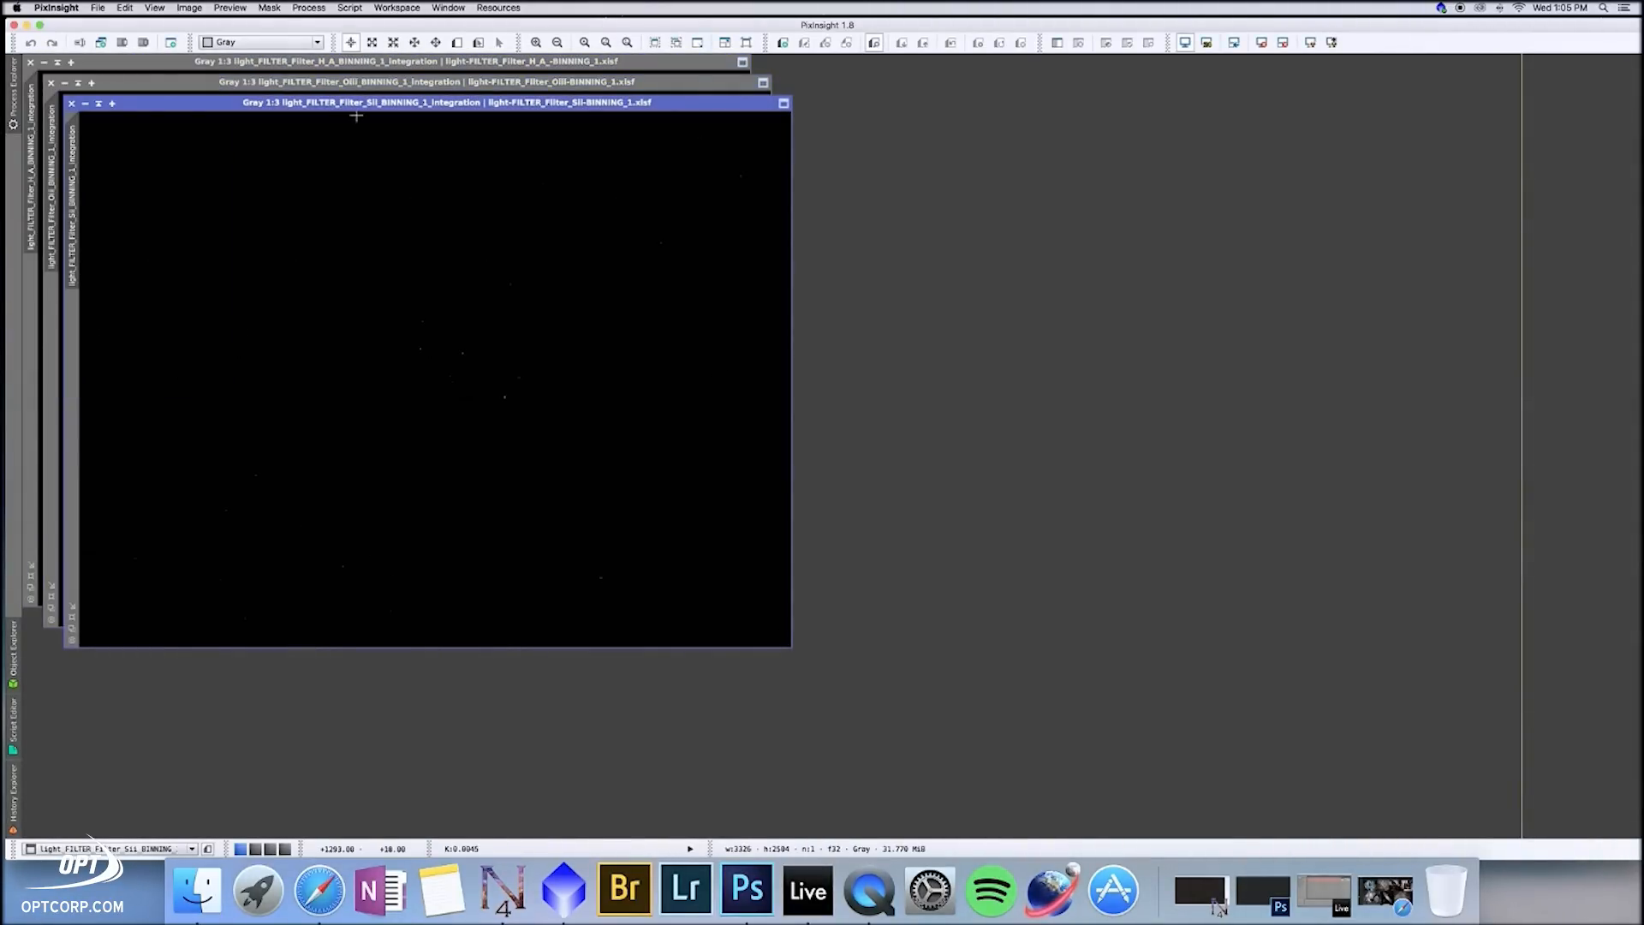
# Step: Auto-stretch the display of the Sii, Oiii and H_A images with ScreenTransferFunction
pyautogui.click(13, 85)
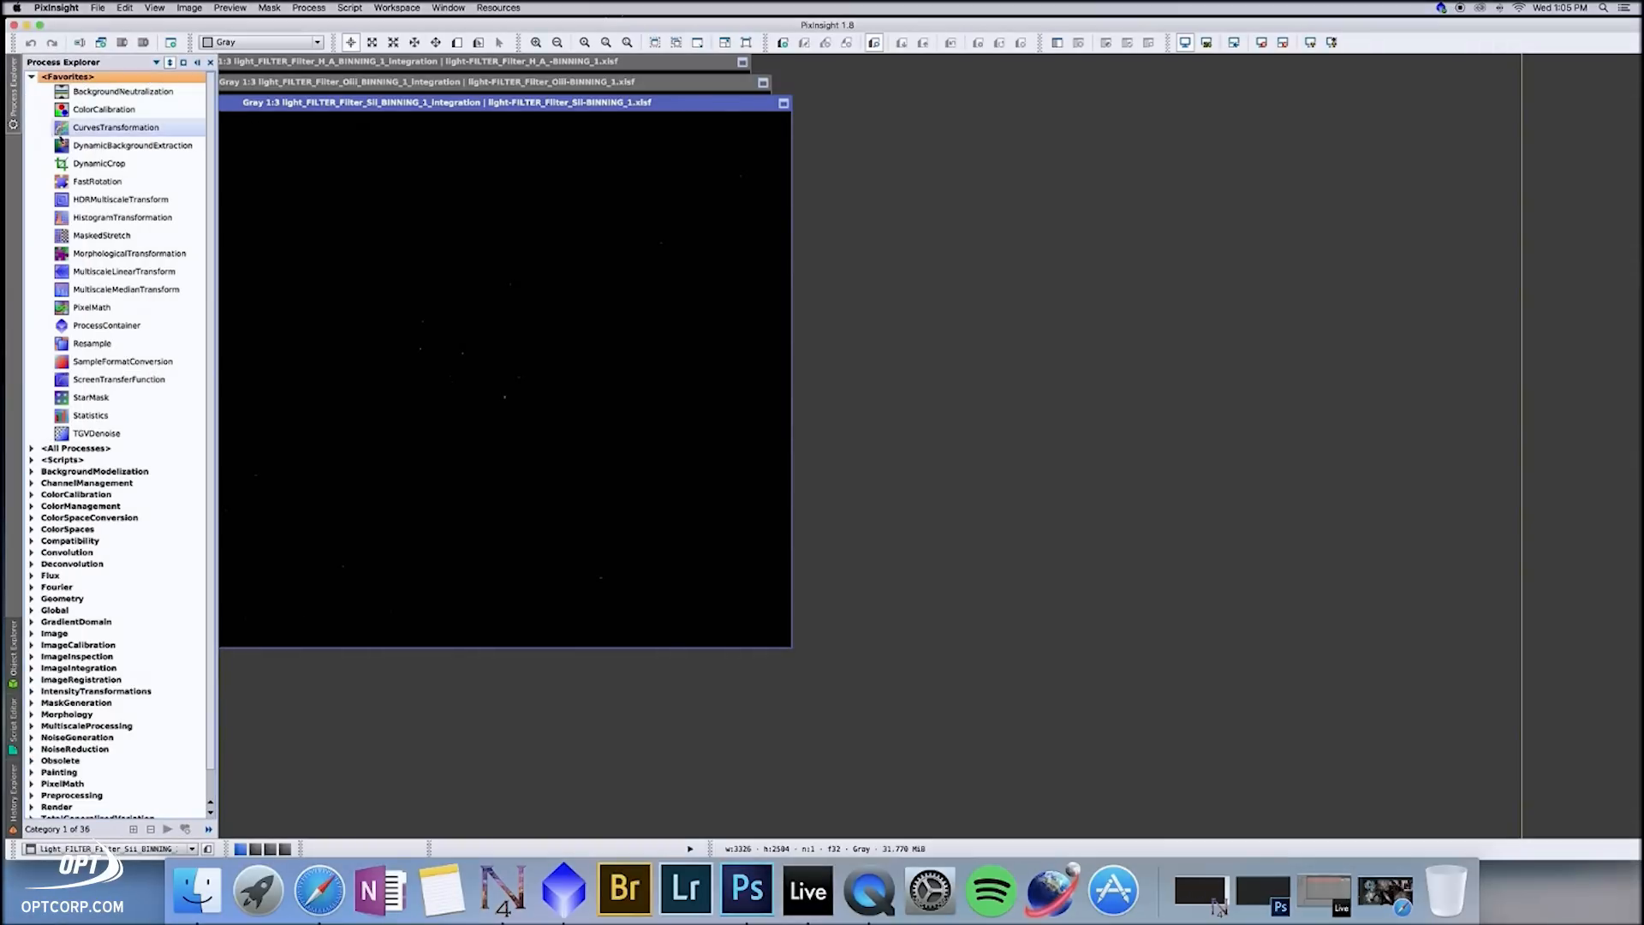
pyautogui.doubleClick(151, 384)
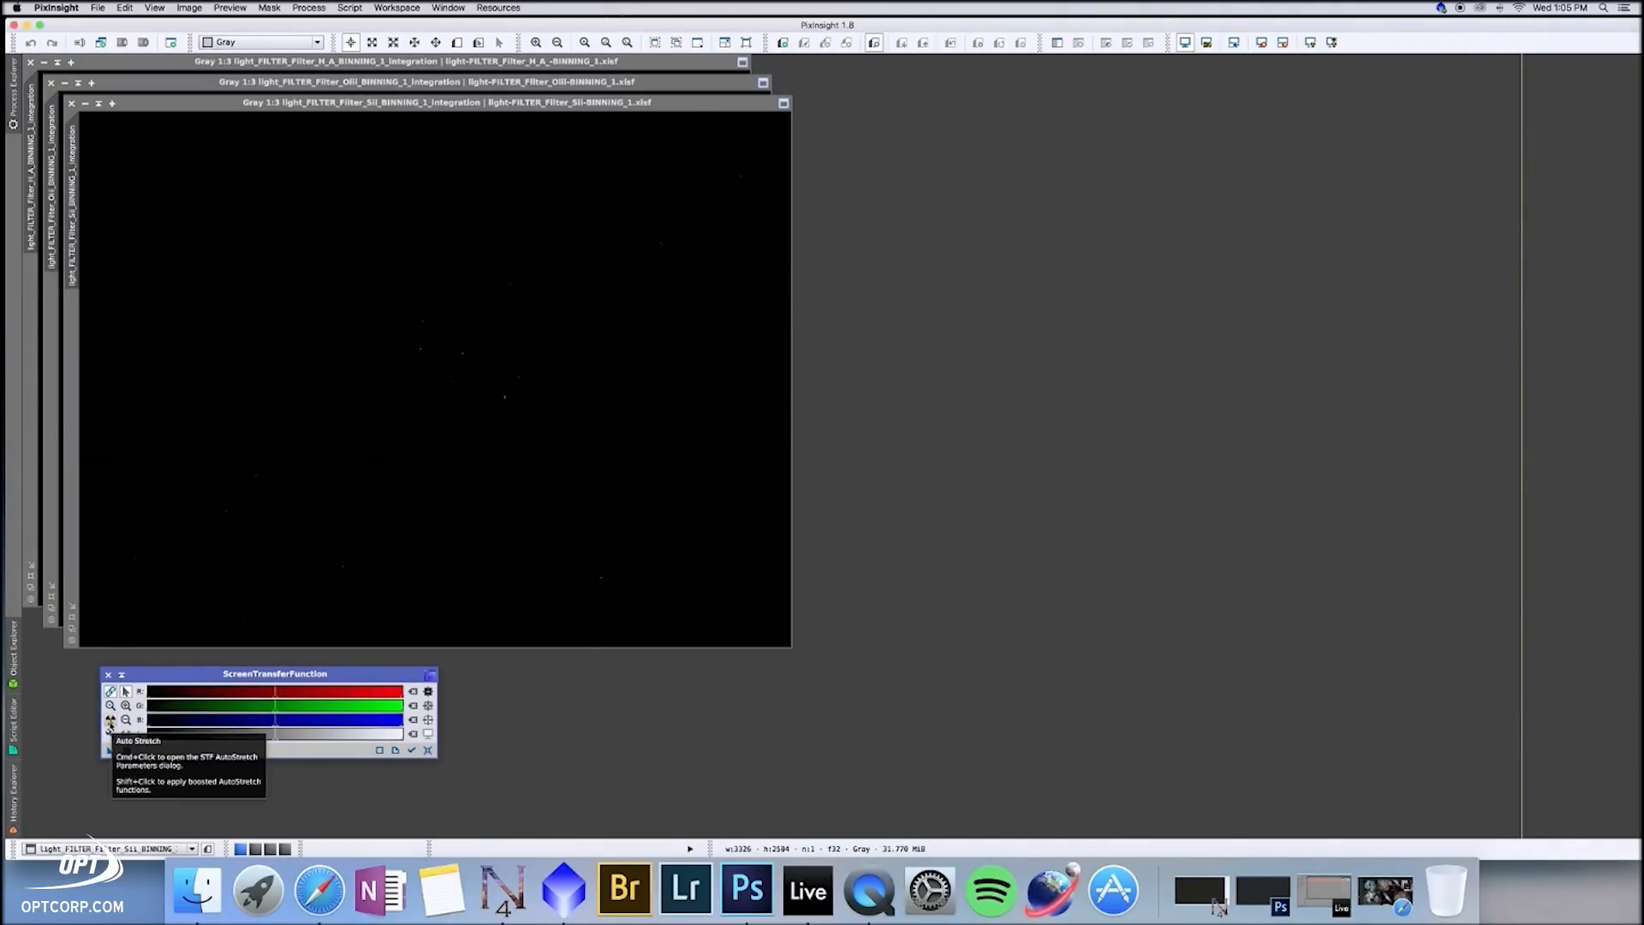
pyautogui.click(109, 720)
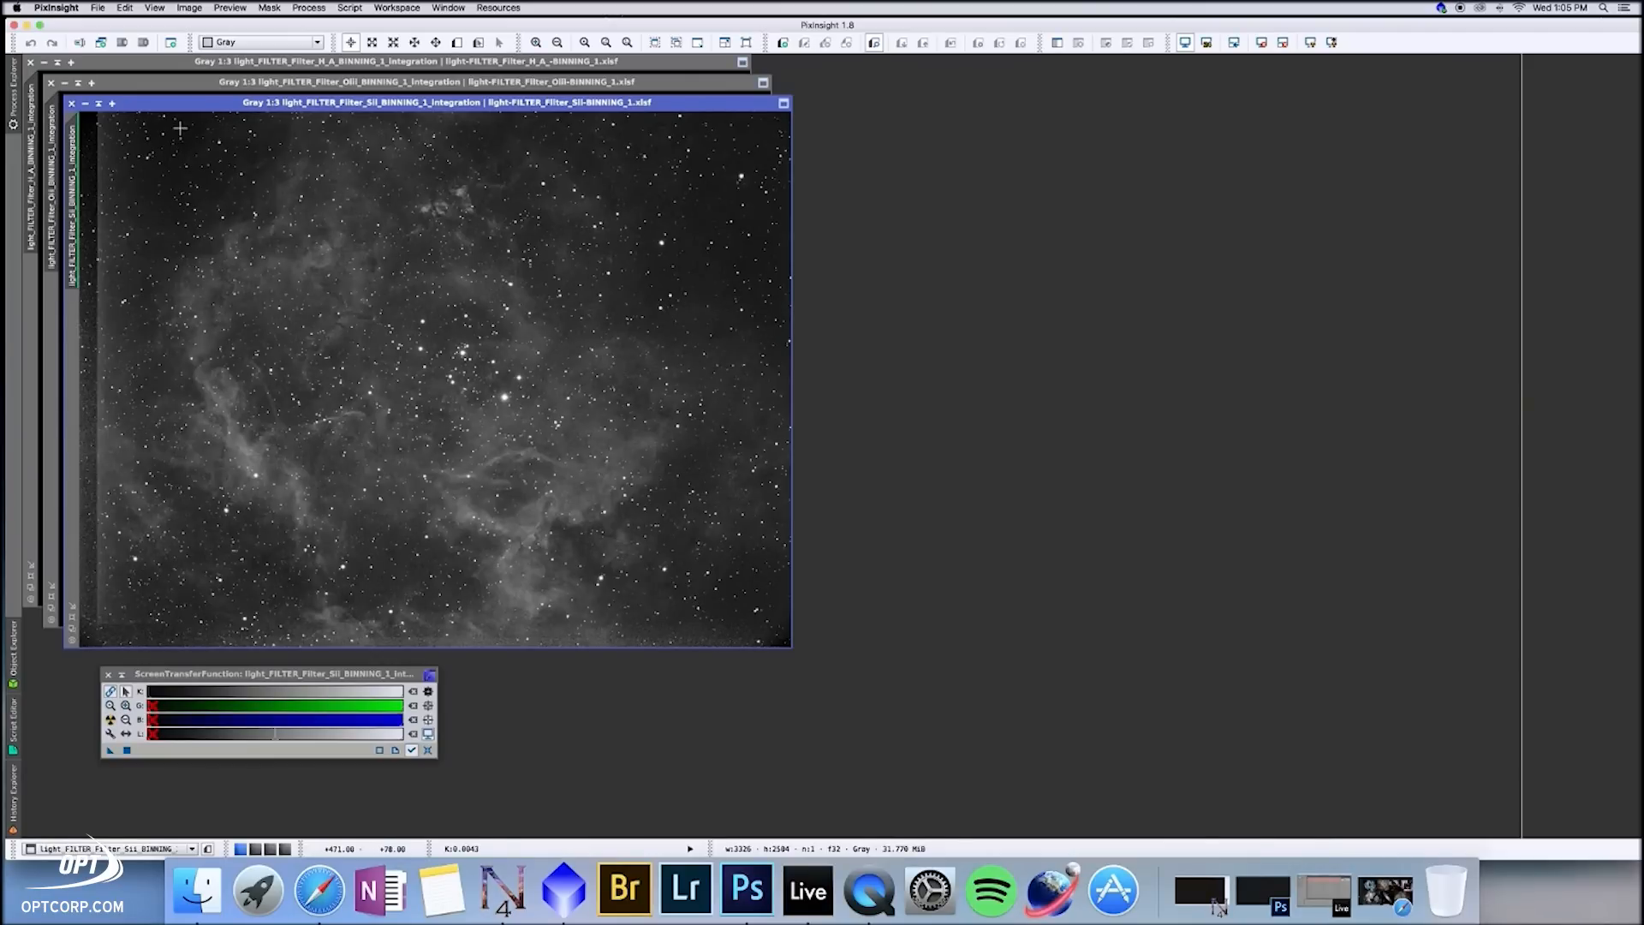
pyautogui.click(634, 85)
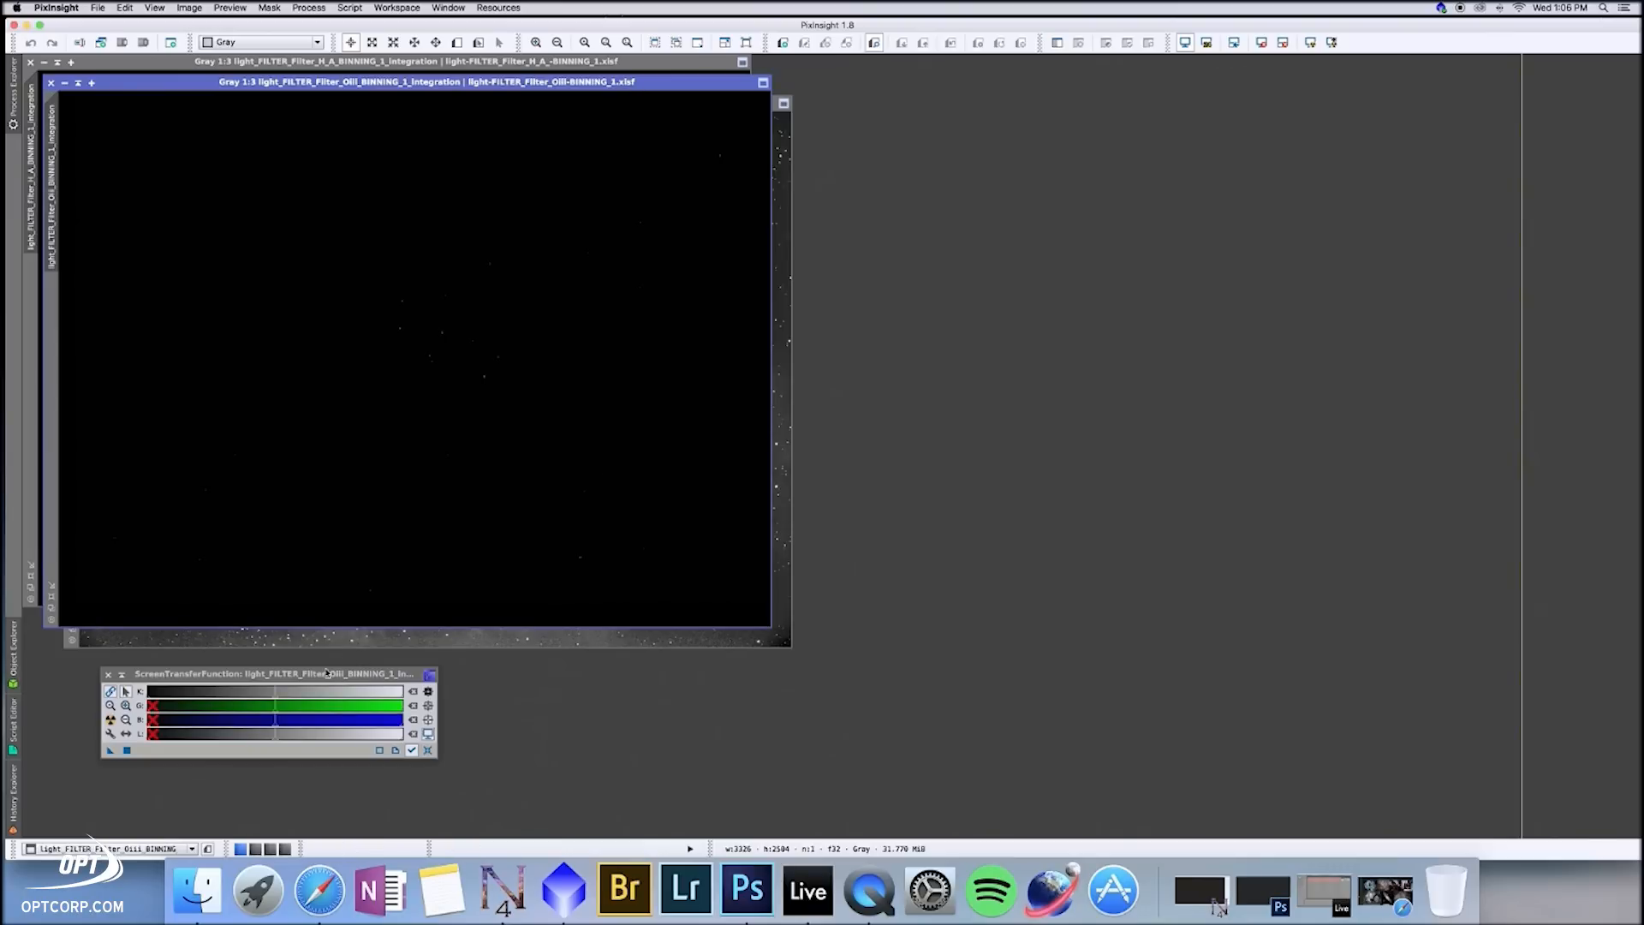
pyautogui.click(110, 719)
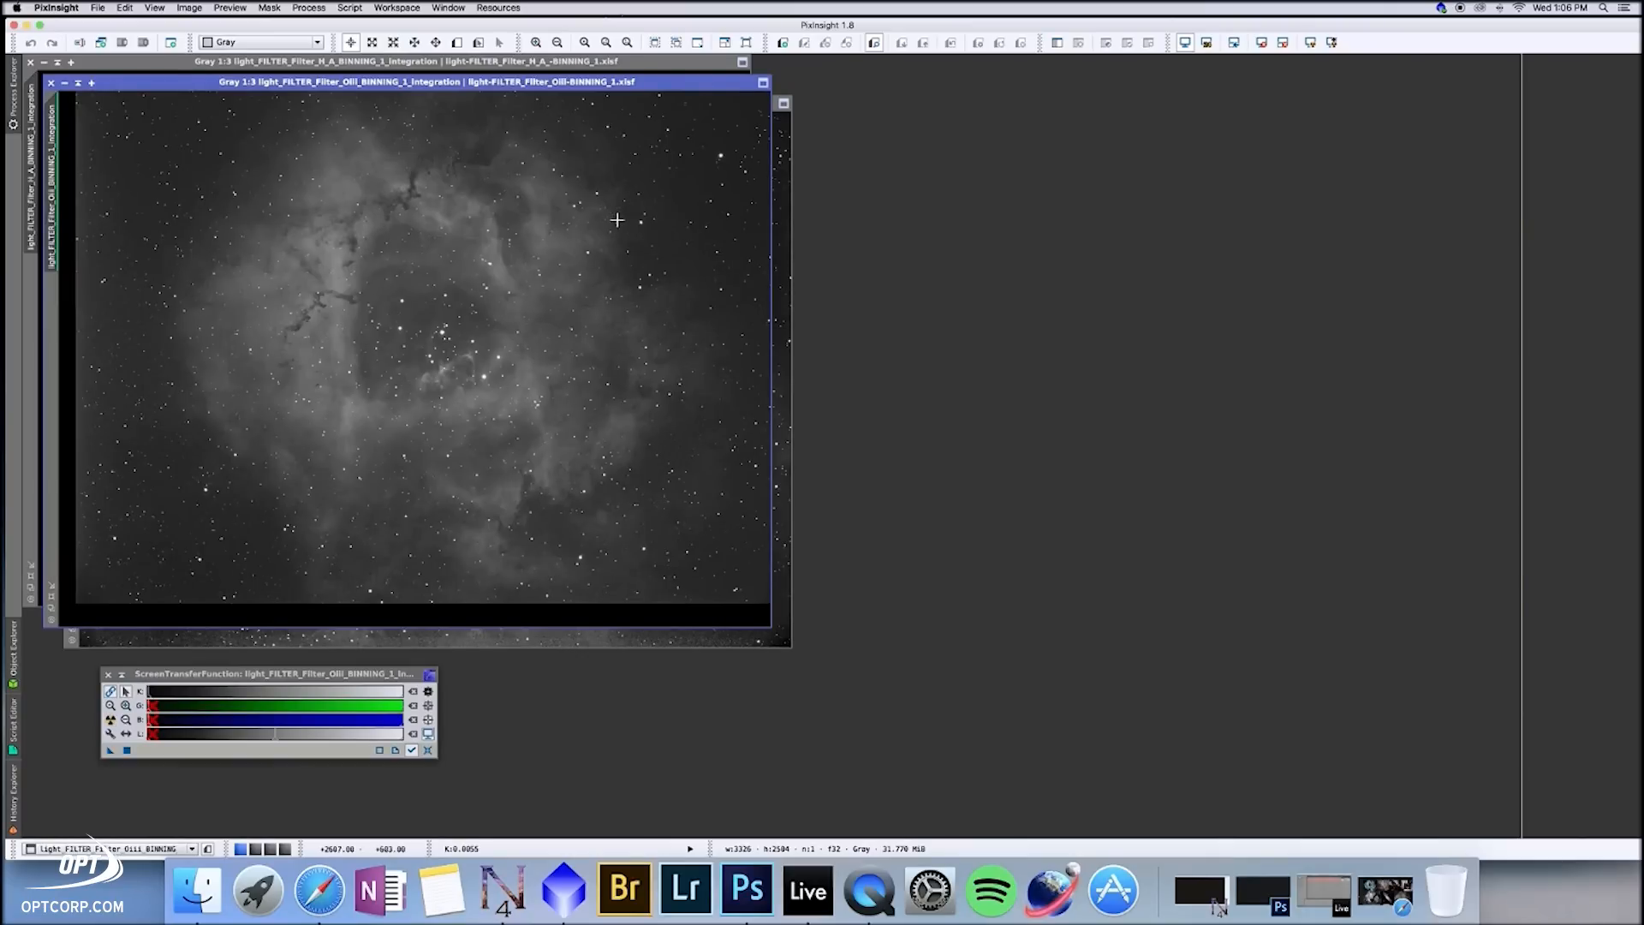
pyautogui.click(548, 67)
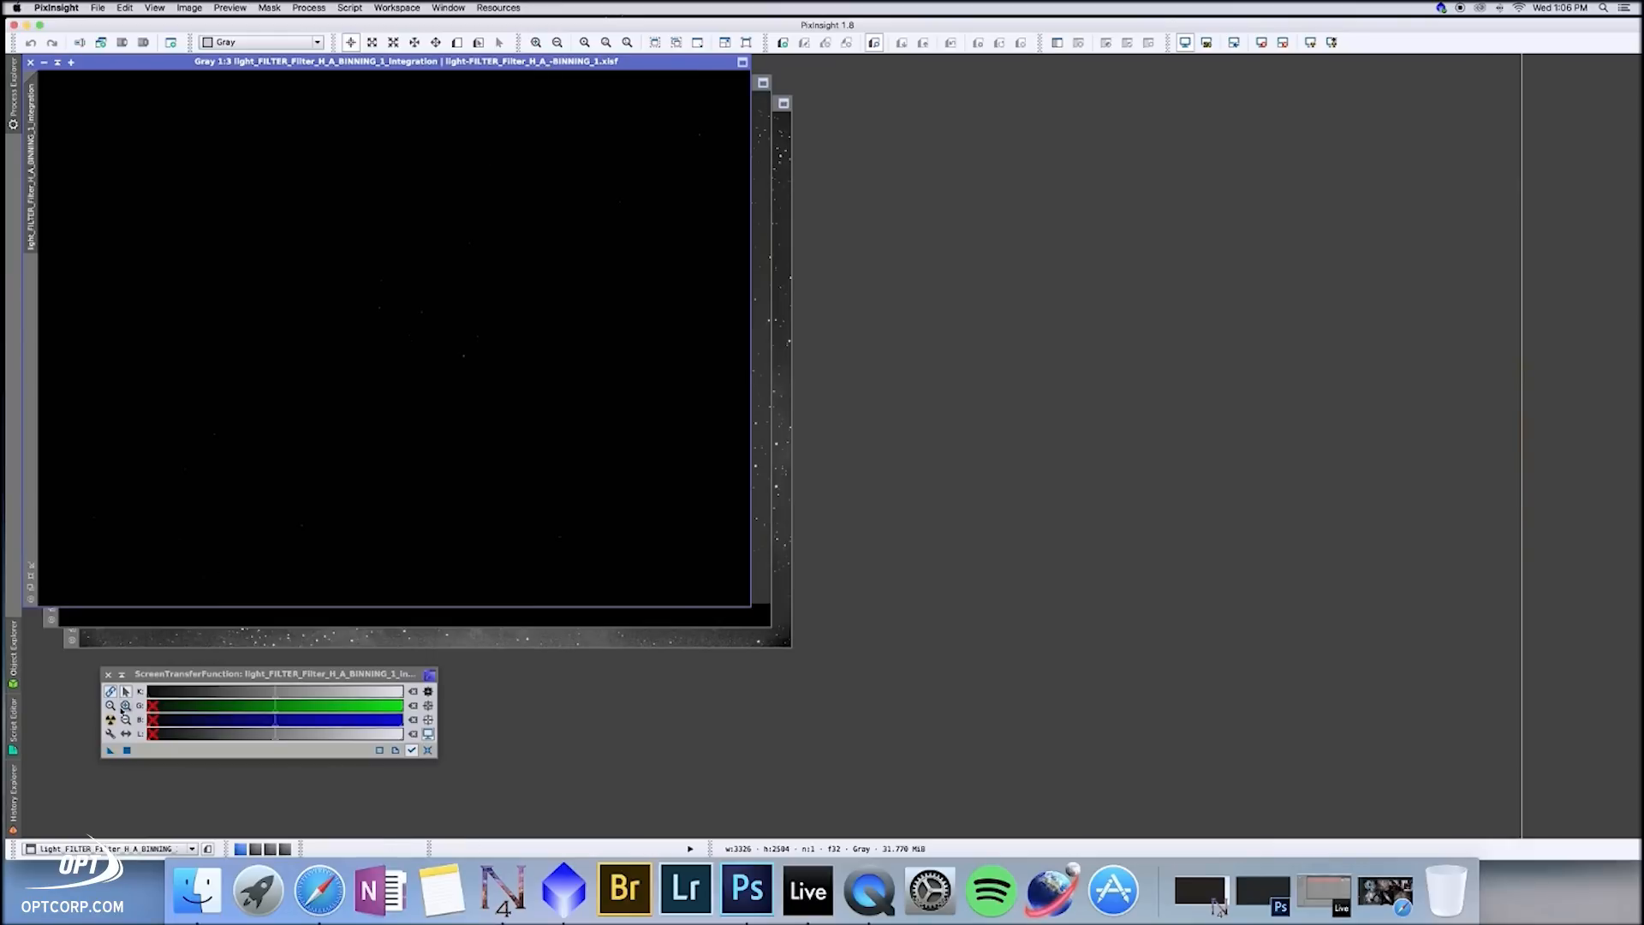
pyautogui.click(110, 719)
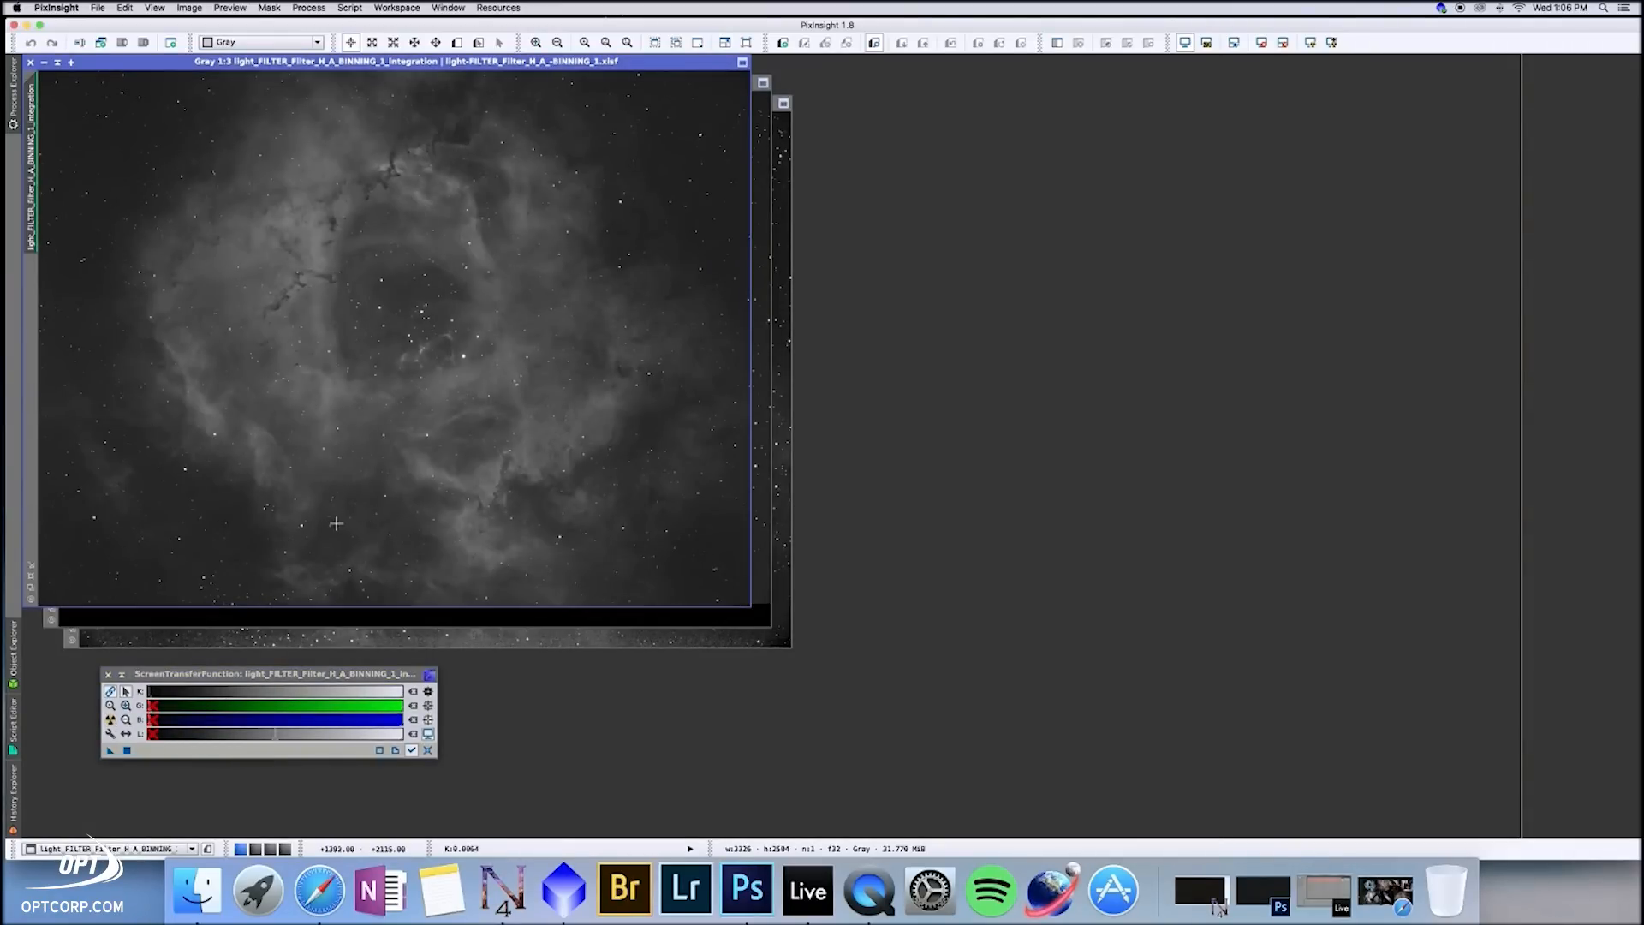
# Step: Move the Sii image window apart from the stacked windows and bring the Oiii image to the front
pyautogui.click(783, 226)
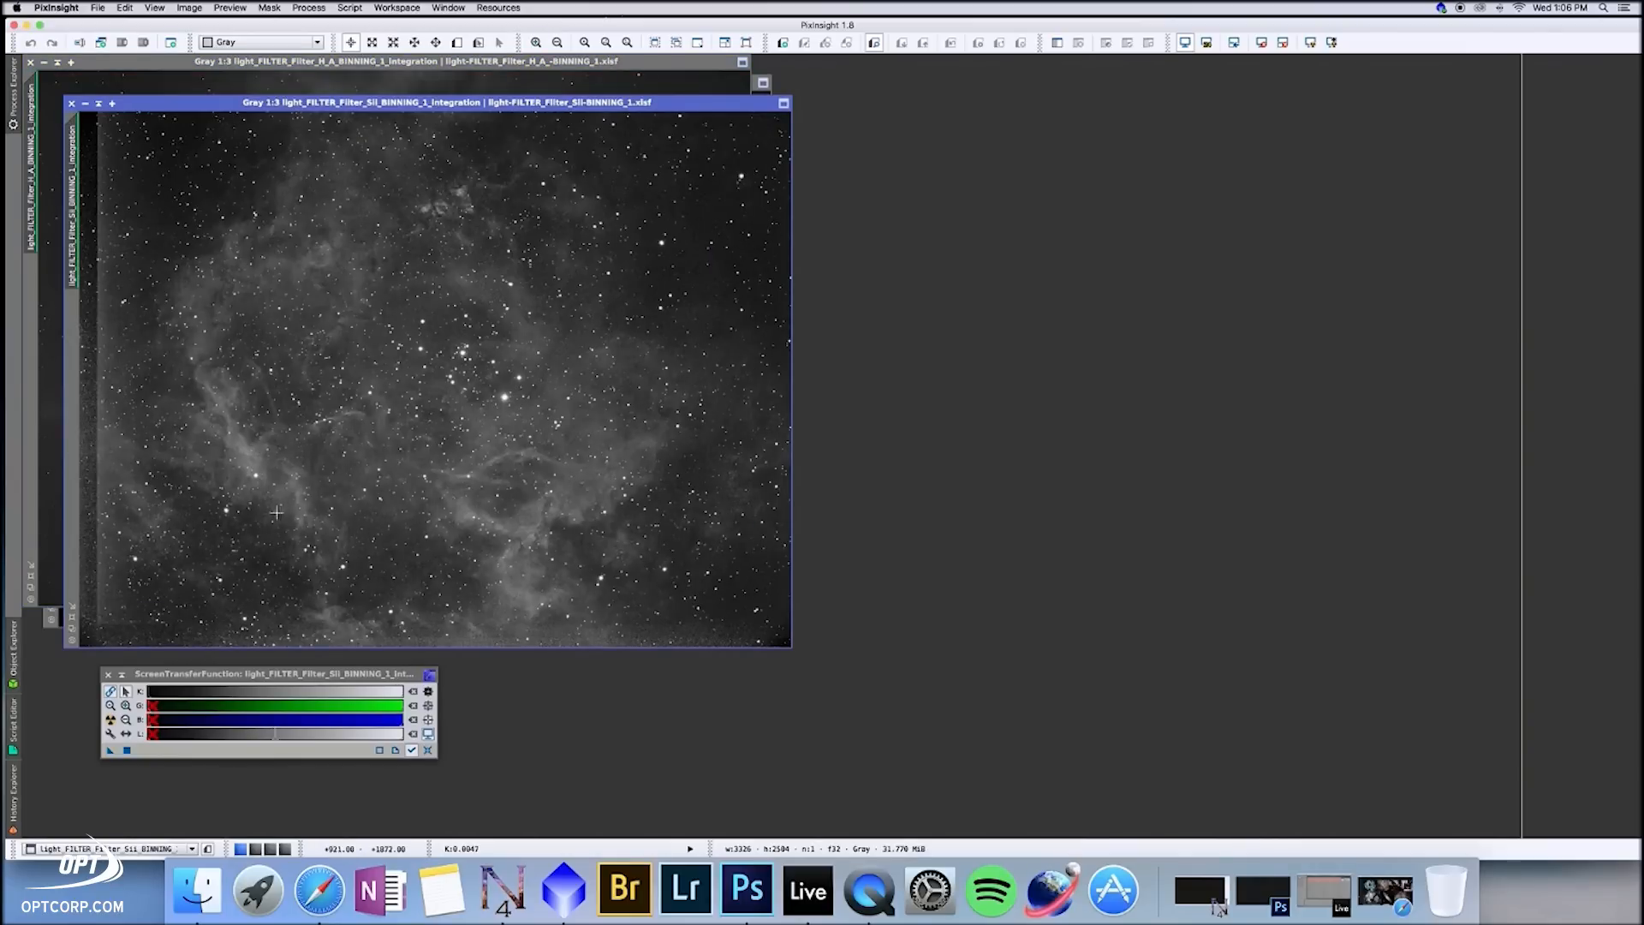
pyautogui.moveTo(393, 109); pyautogui.dragTo(608, 177)
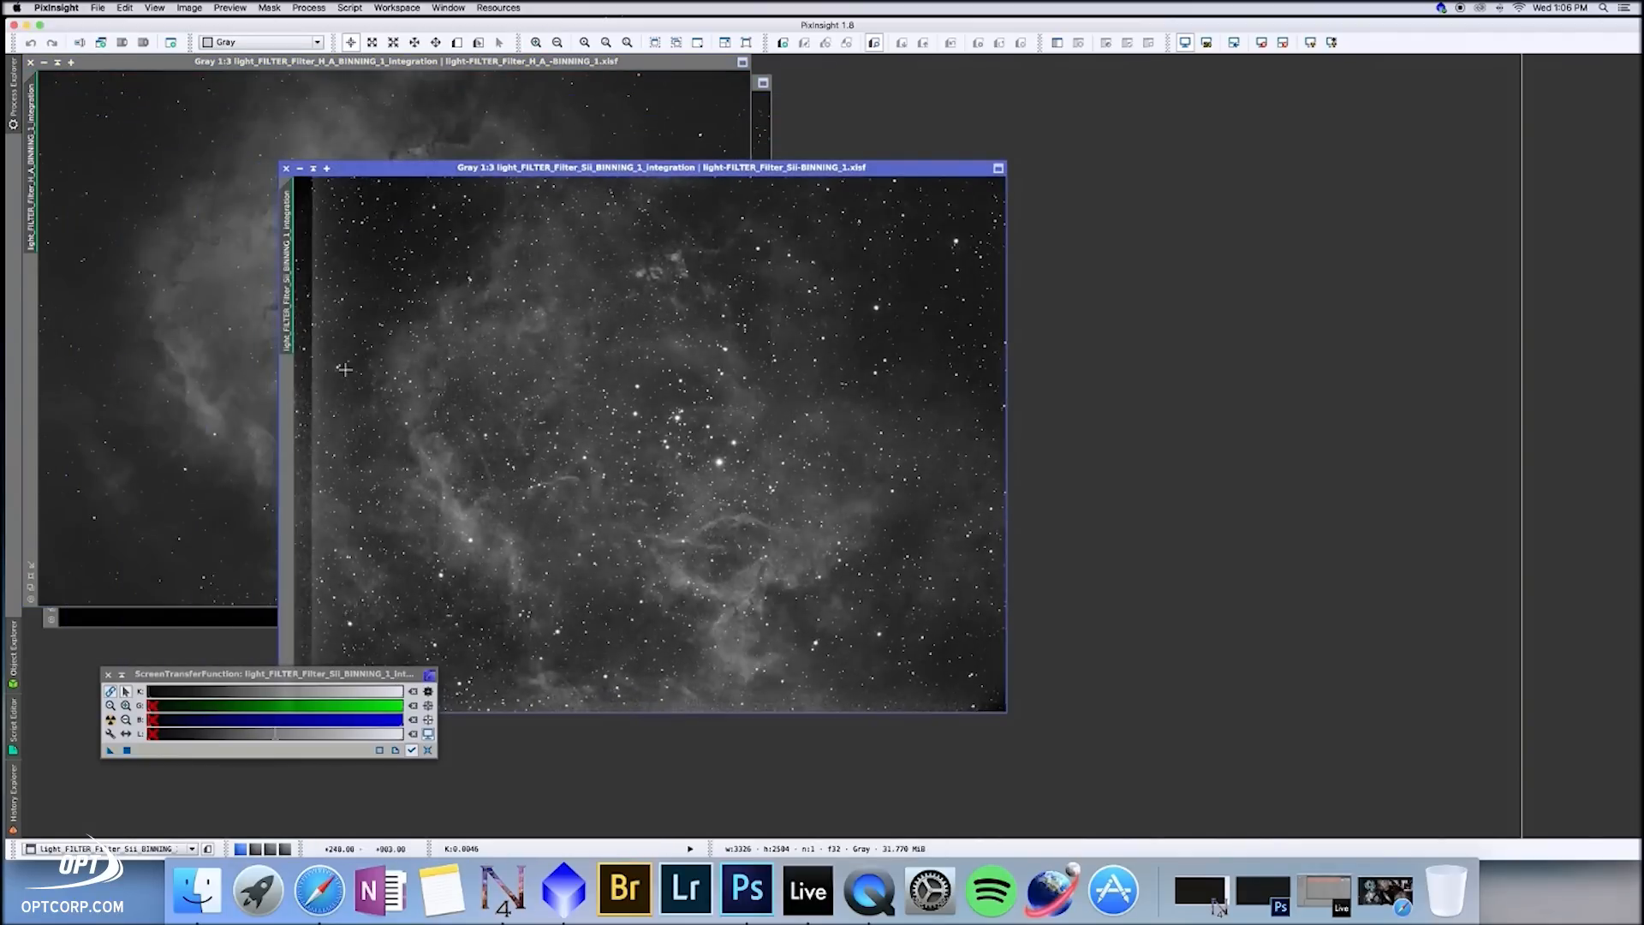
pyautogui.click(200, 617)
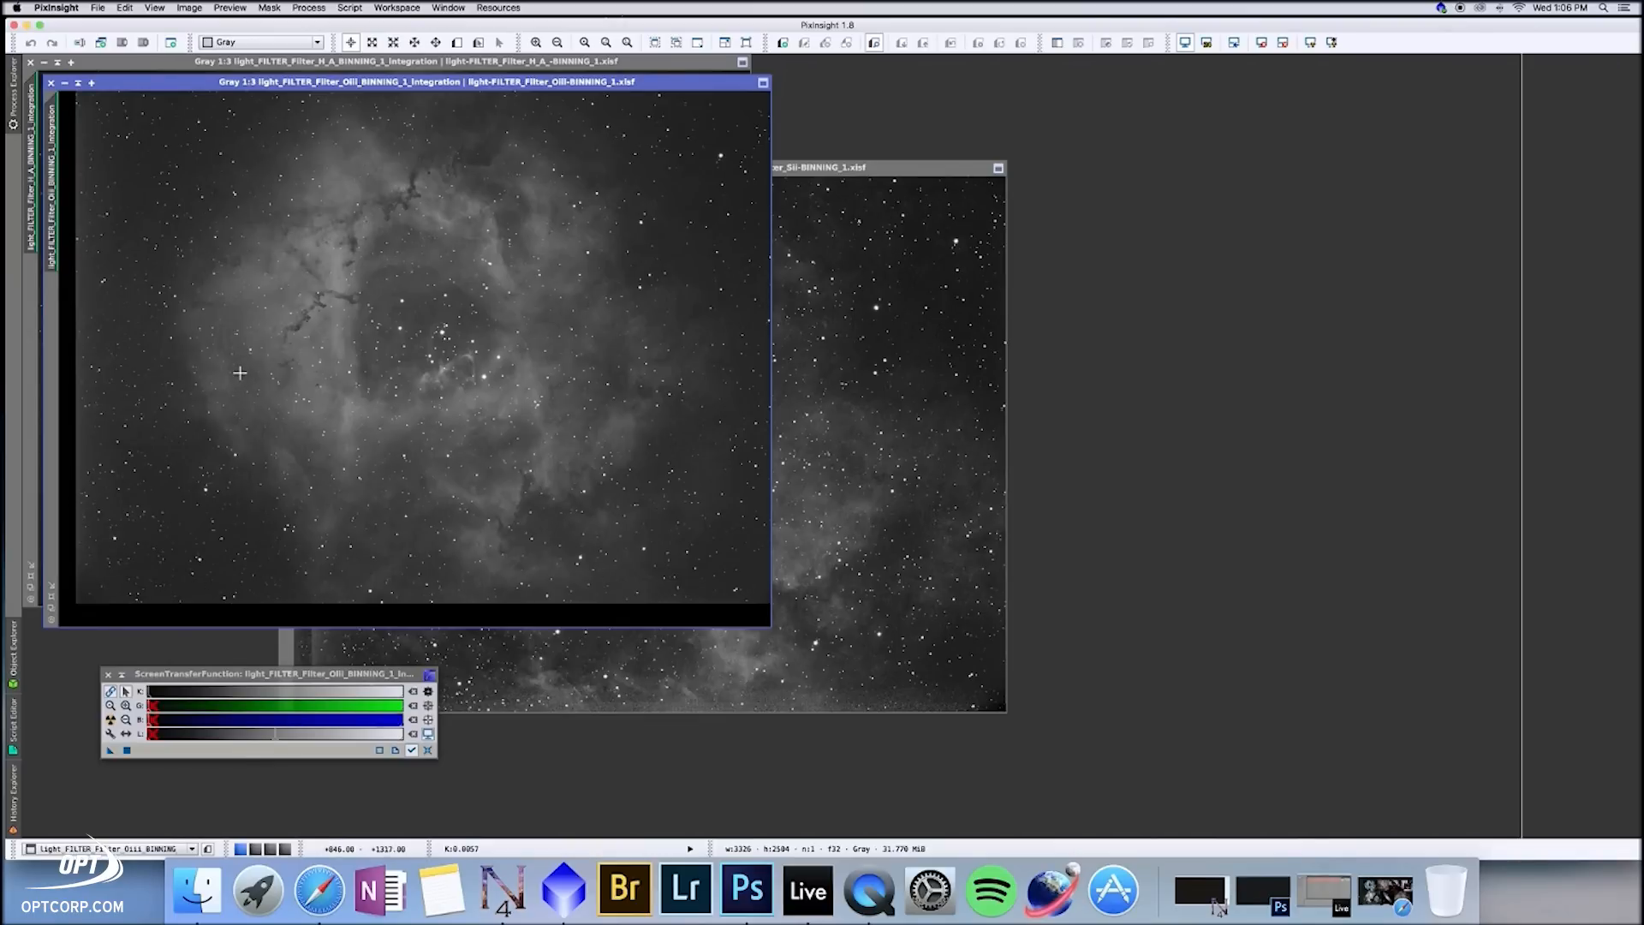
# Step: Define a DynamicCrop area of about 3228 × 2373 px on the Oiii image that excludes its black borders
pyautogui.click(13, 111)
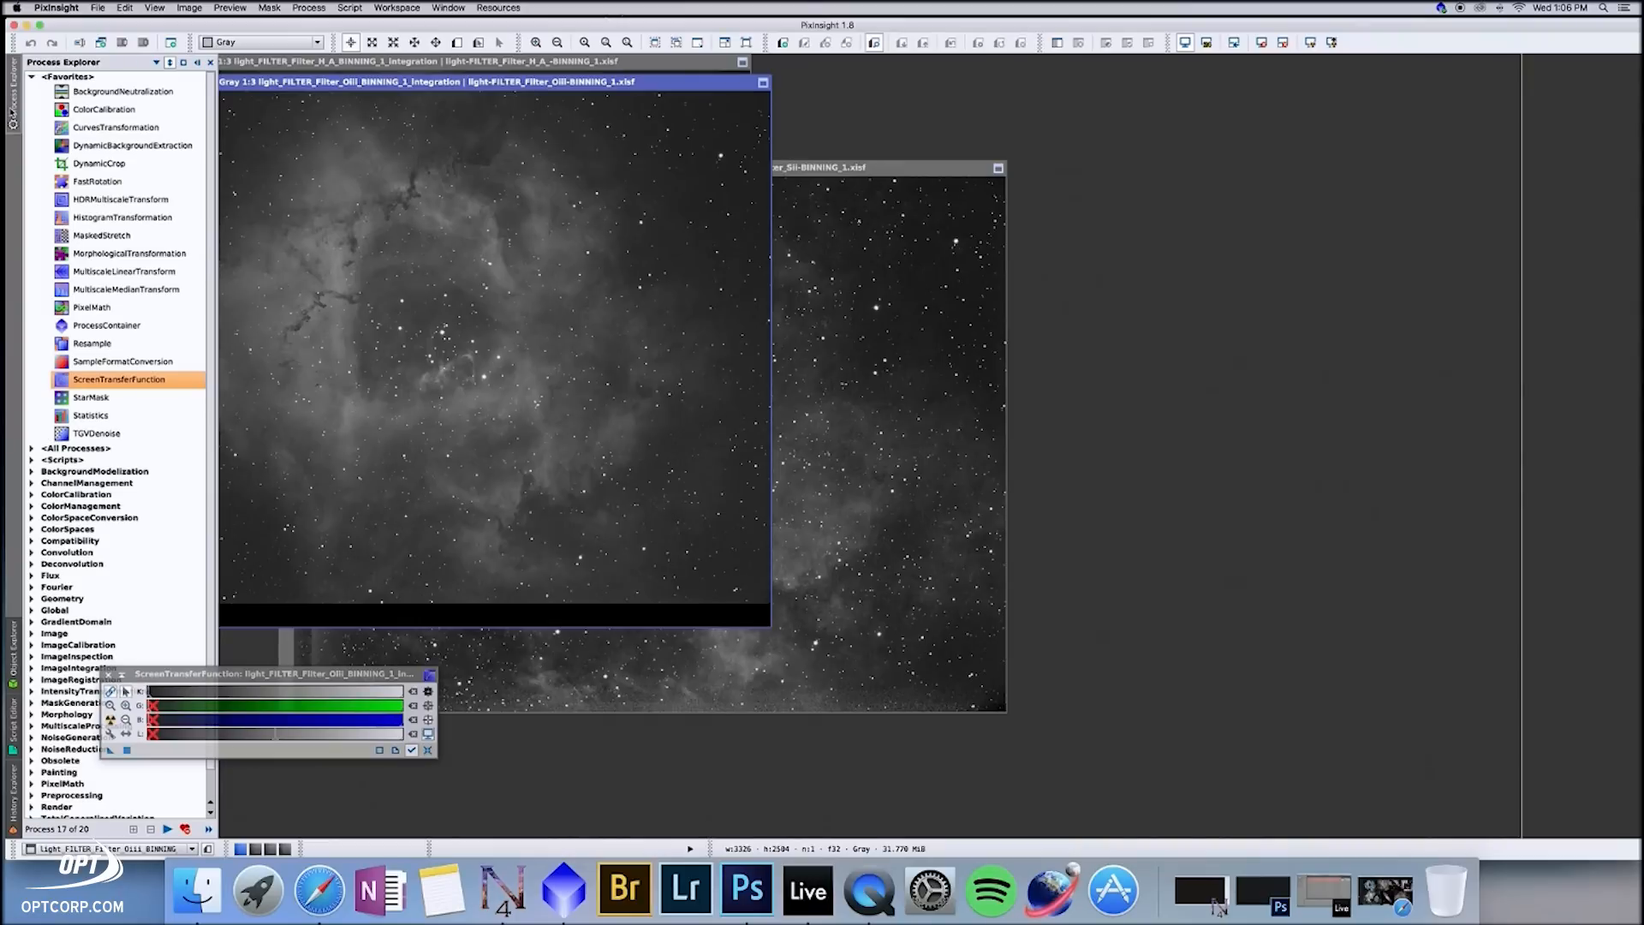
pyautogui.doubleClick(124, 166)
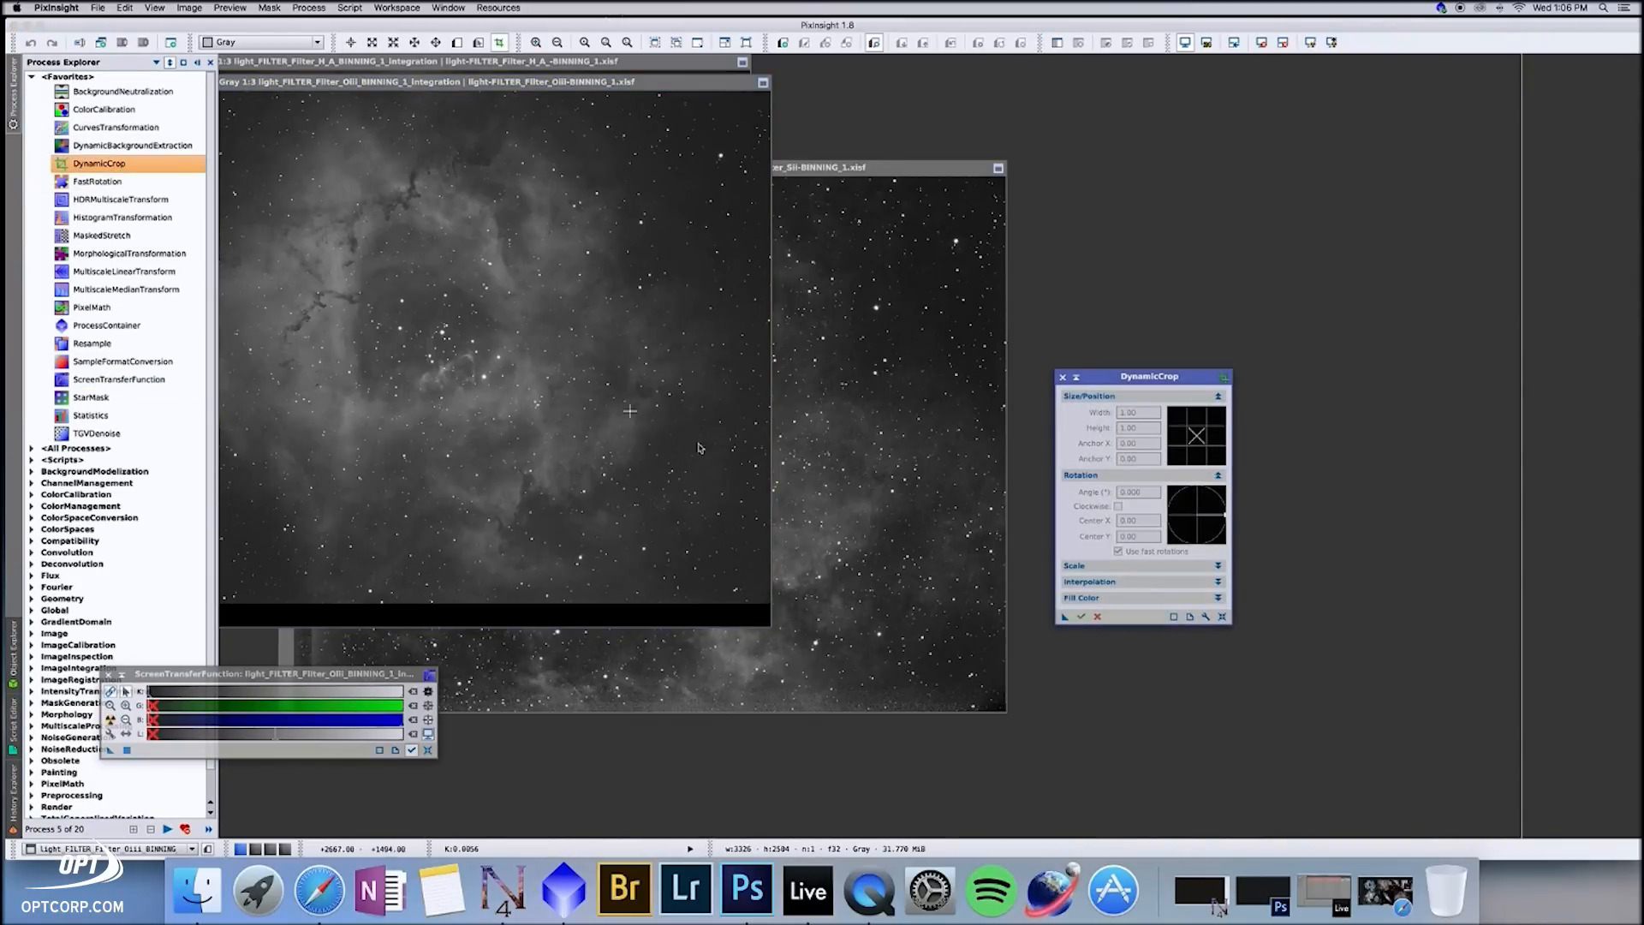
pyautogui.click(935, 536)
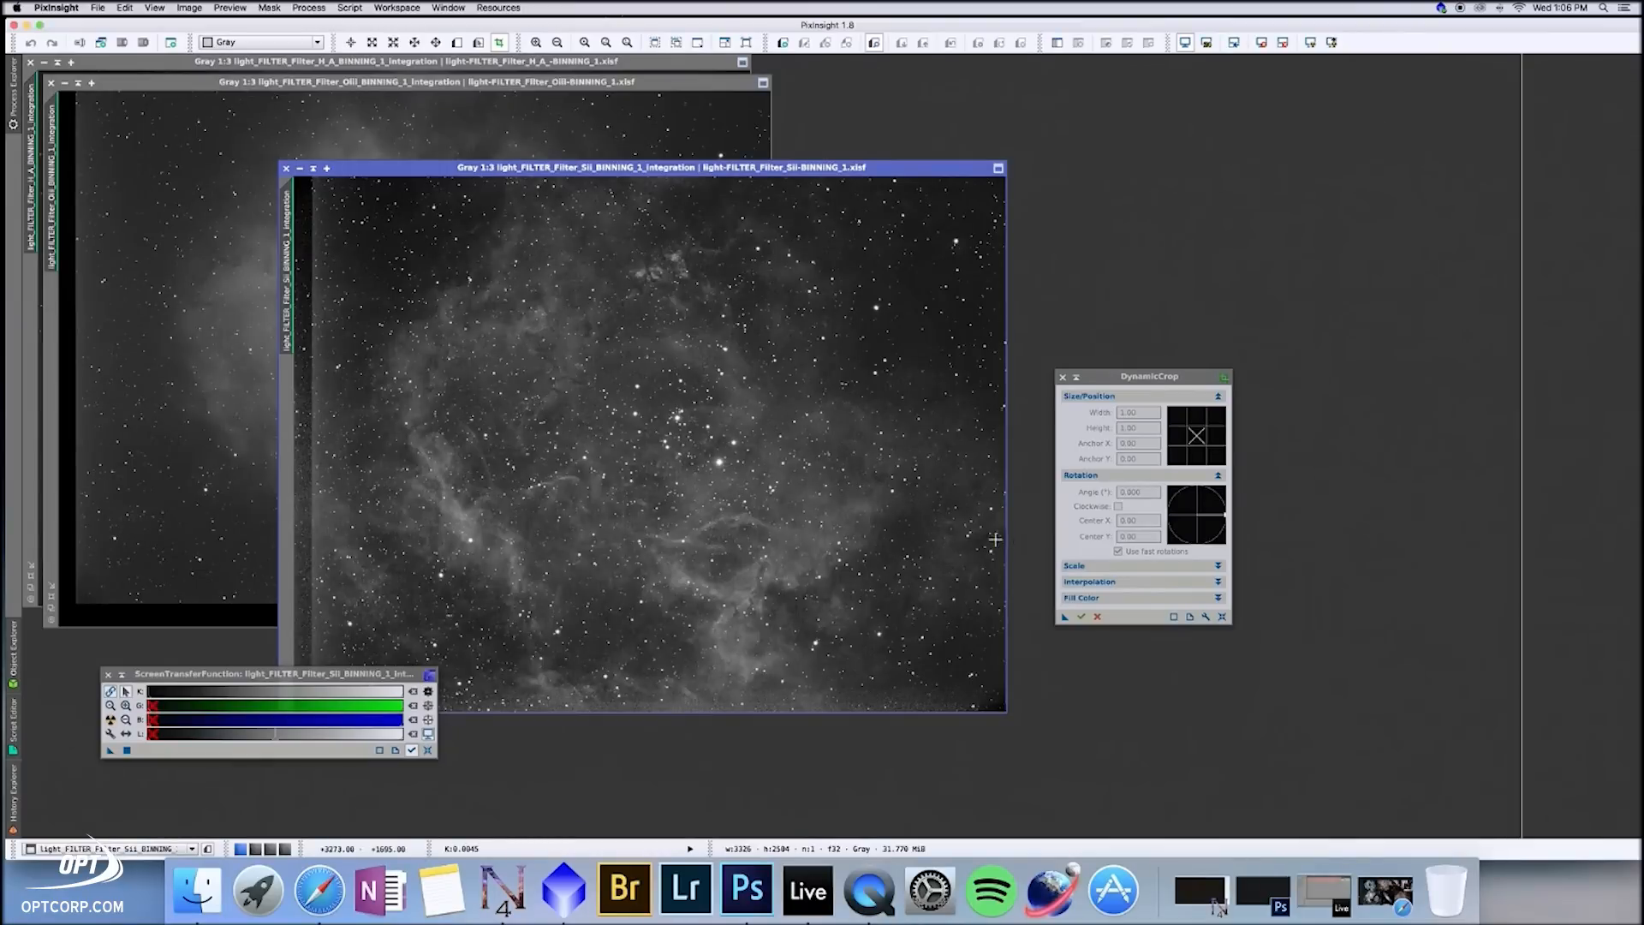
pyautogui.click(77, 95)
pyautogui.moveTo(77, 94)
pyautogui.mouseDown()
pyautogui.moveTo(165, 203)
pyautogui.moveTo(660, 551)
pyautogui.moveTo(769, 602)
pyautogui.mouseUp()
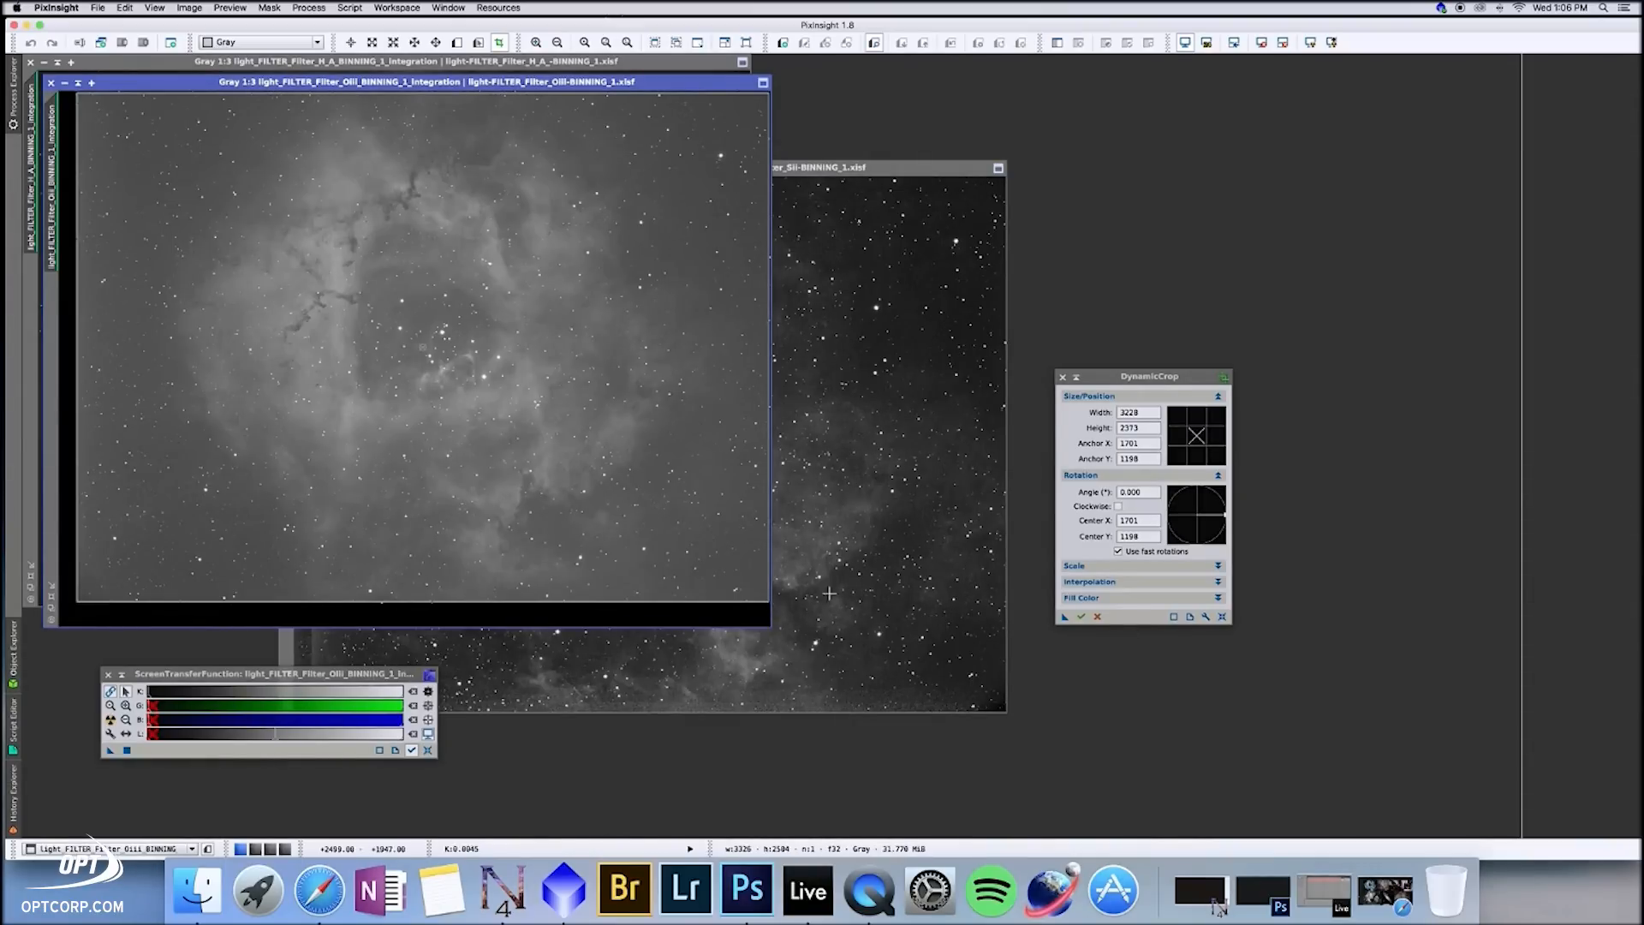
# Step: Apply the same DynamicCrop to the Sii and H_A images, execute it on the Oiii image, and close DynamicCrop
pyautogui.click(1064, 620)
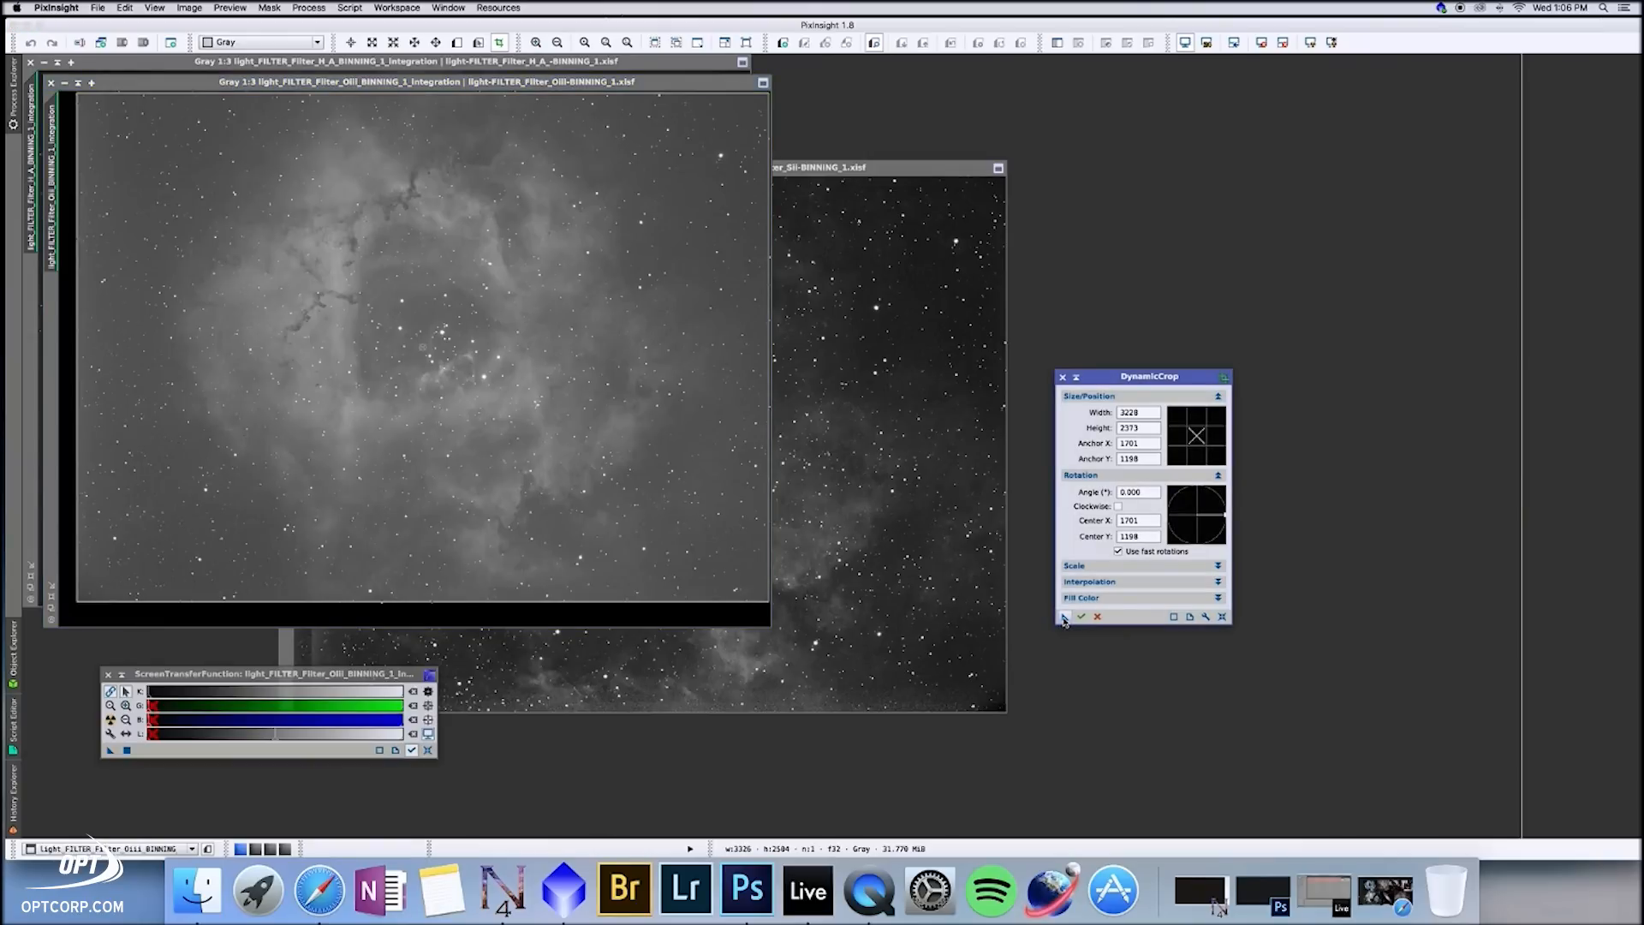
pyautogui.click(872, 546)
pyautogui.press('Return')
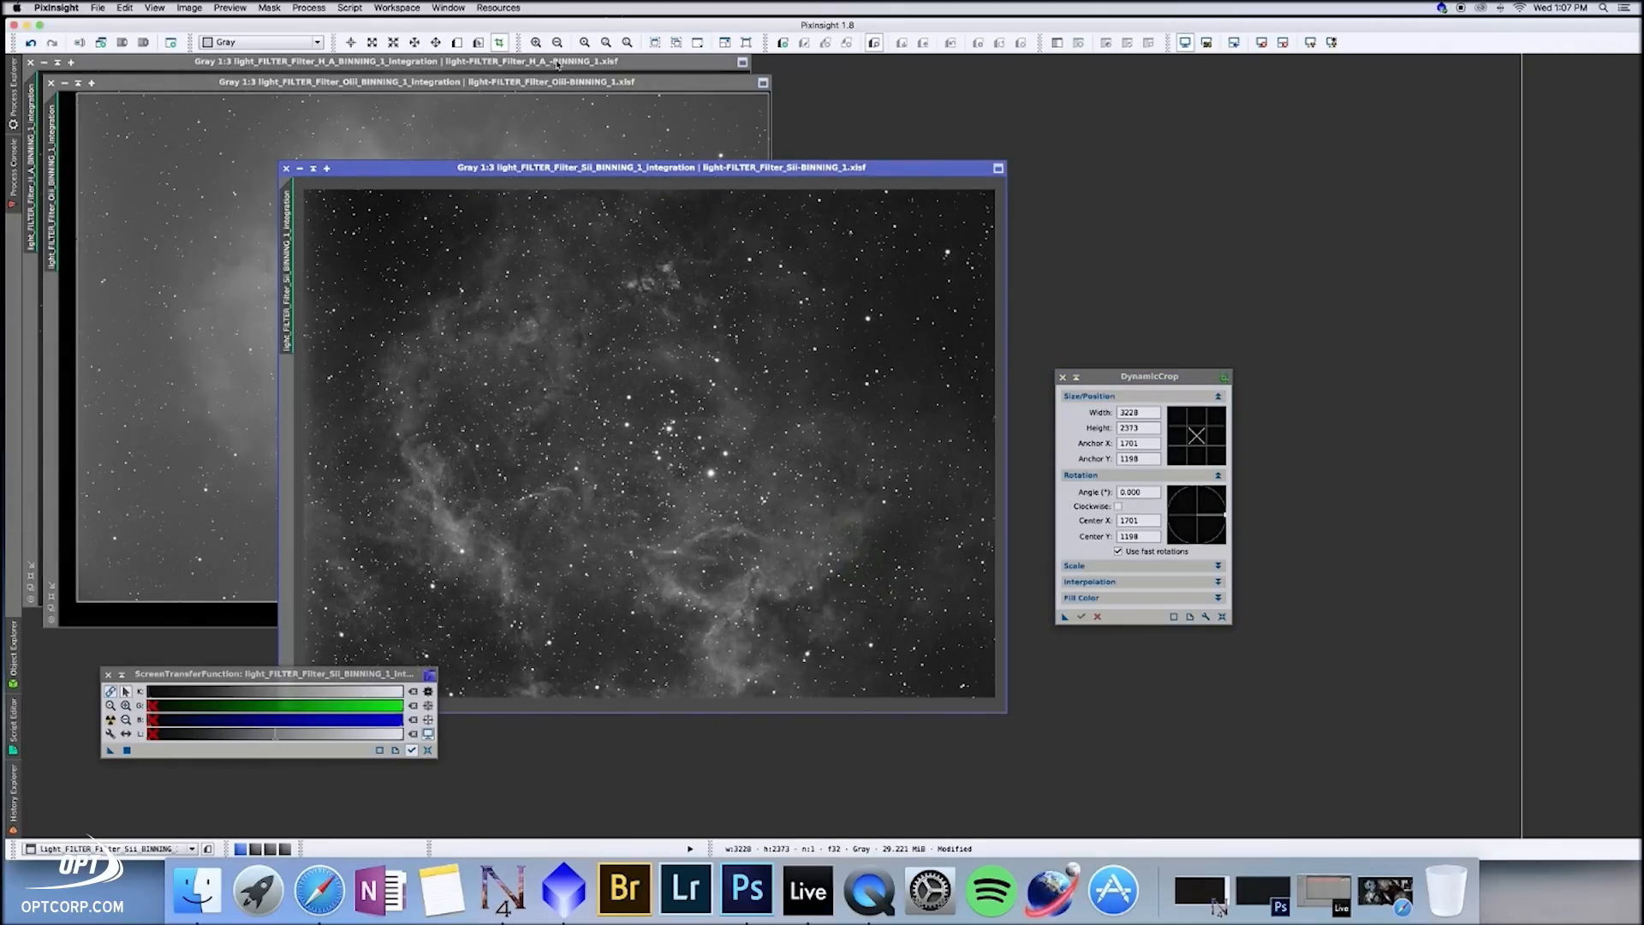
pyautogui.click(558, 65)
pyautogui.moveTo(1064, 617); pyautogui.dragTo(445, 430)
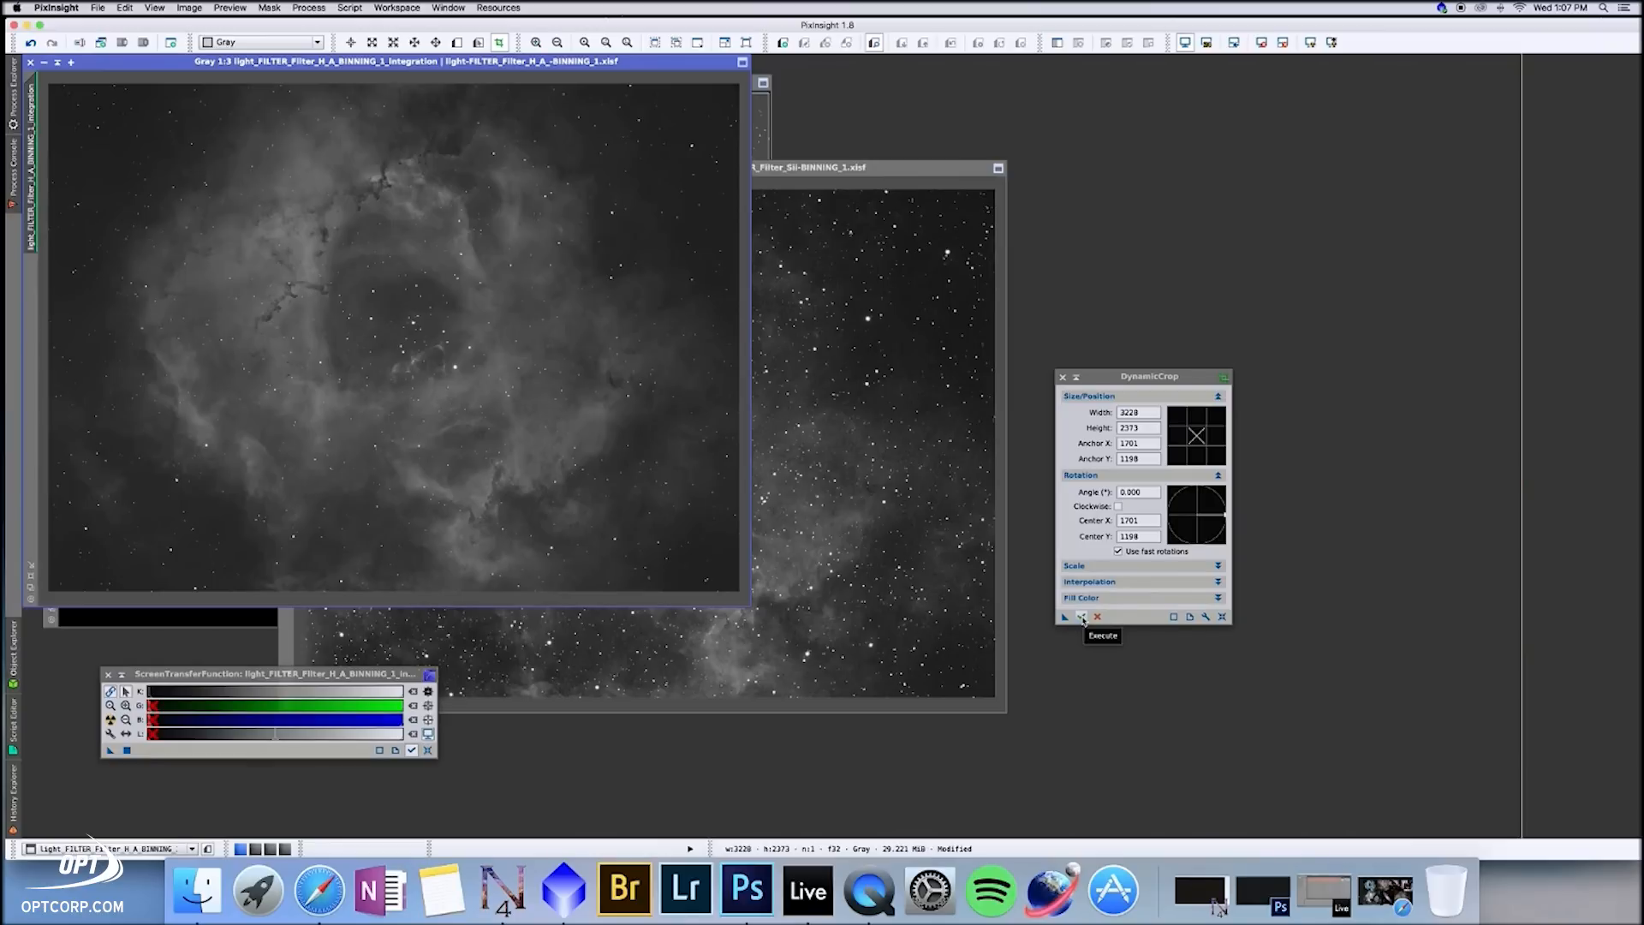
pyautogui.click(1082, 618)
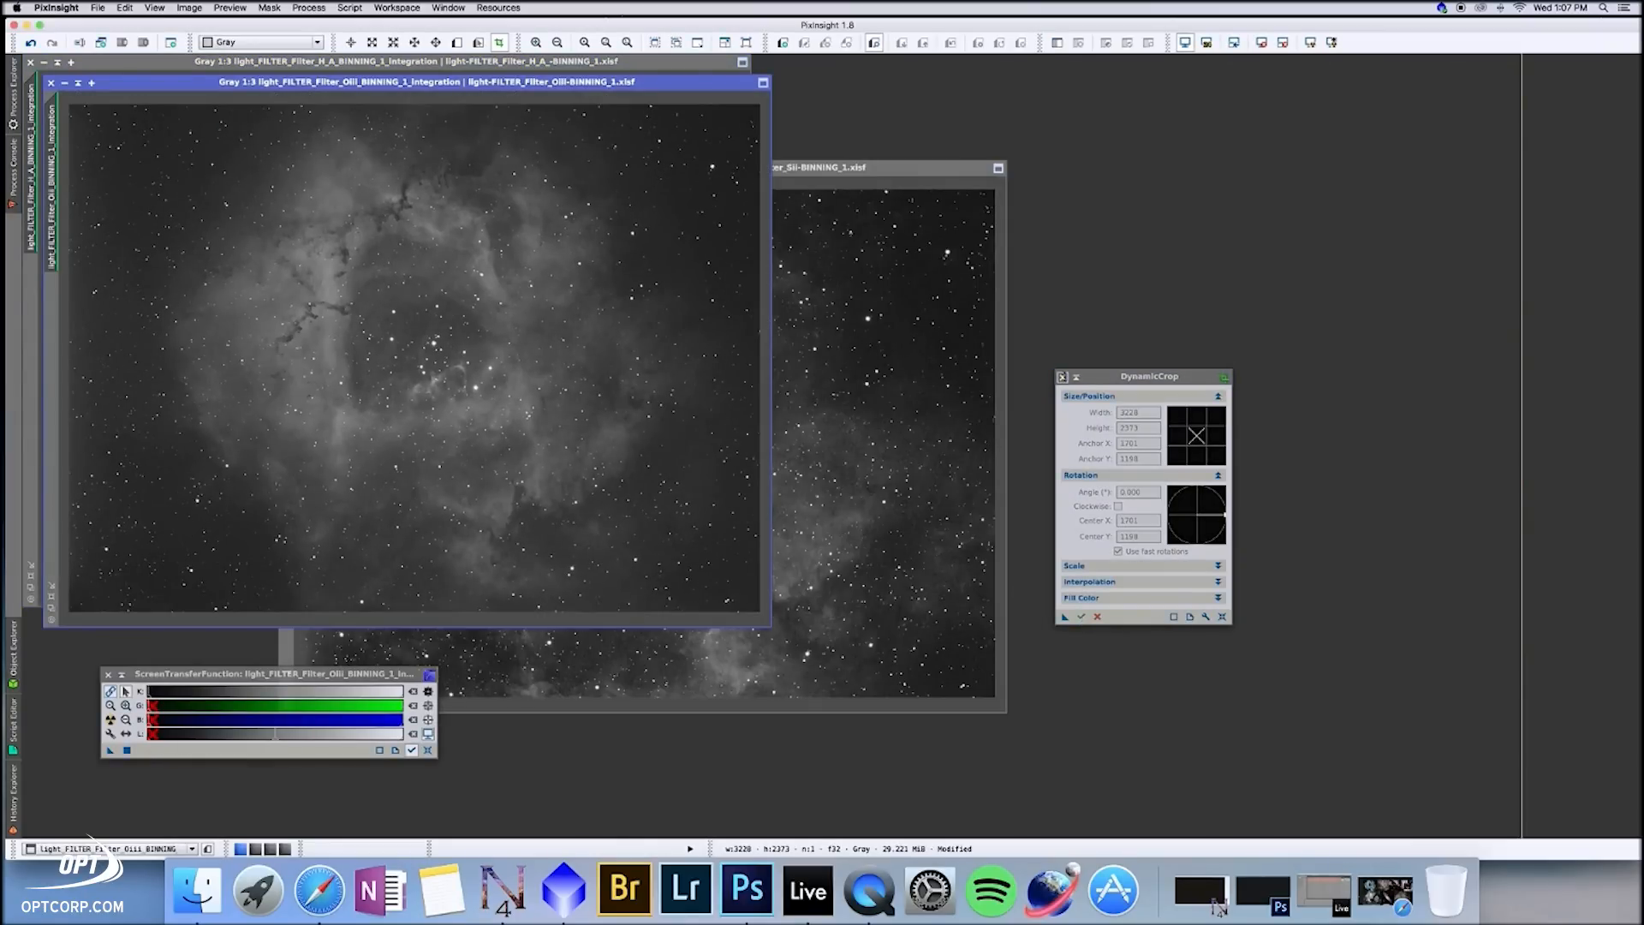
pyautogui.click(1063, 378)
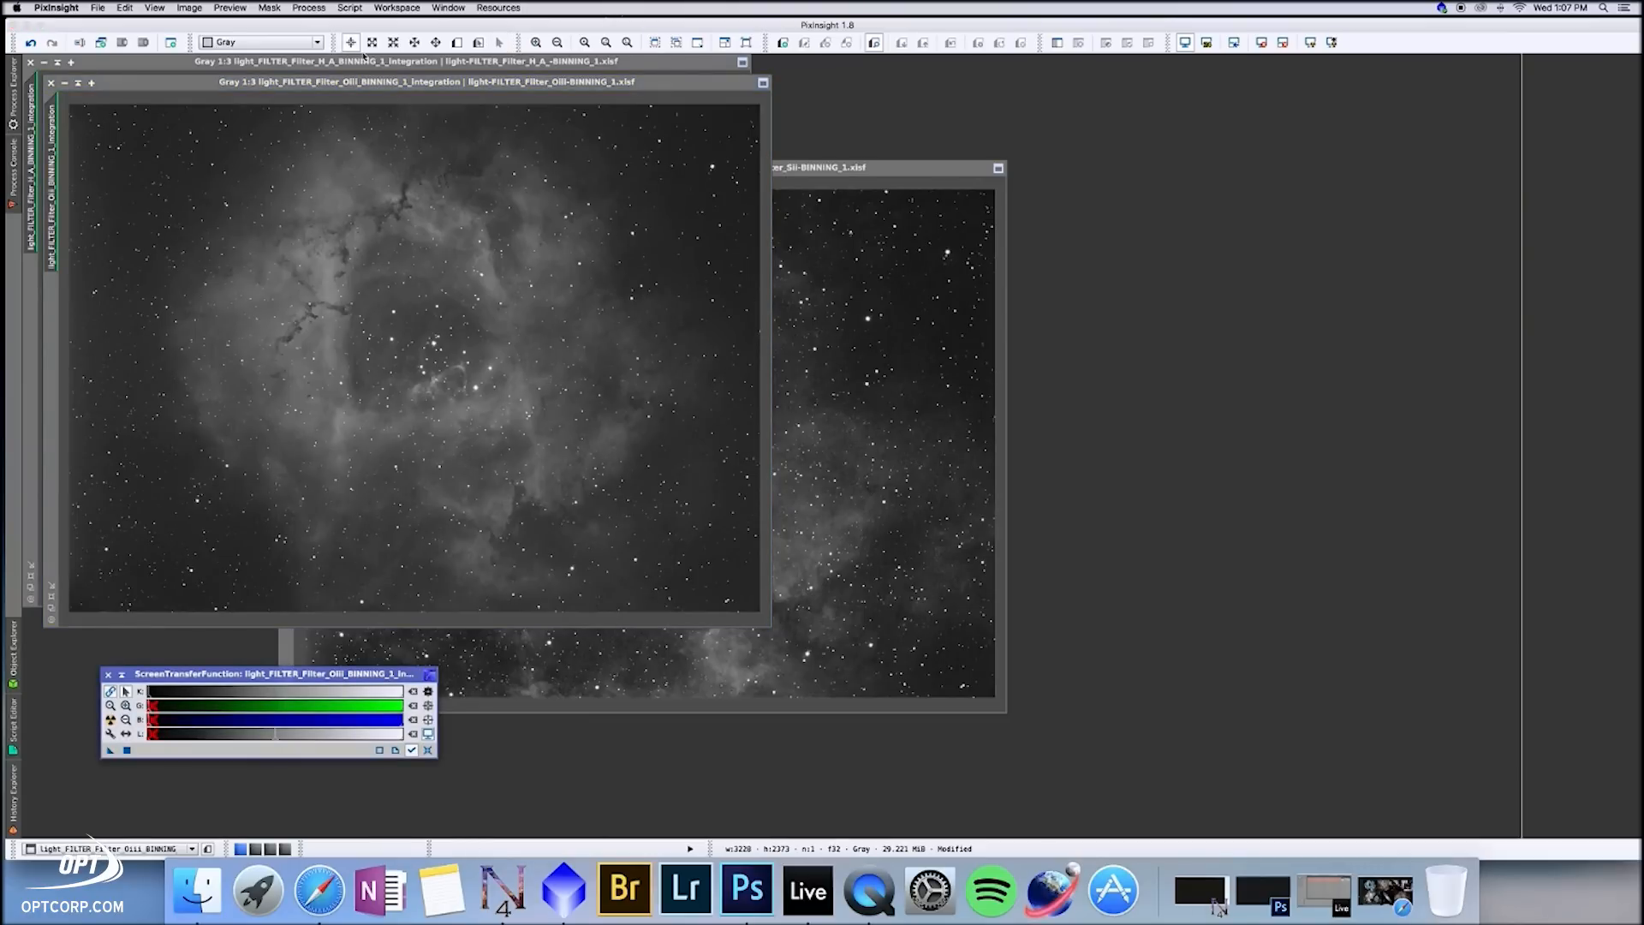
# Step: Start ChannelCombination in RGB mode and assign the Sii image as the red channel source
pyautogui.click(306, 7)
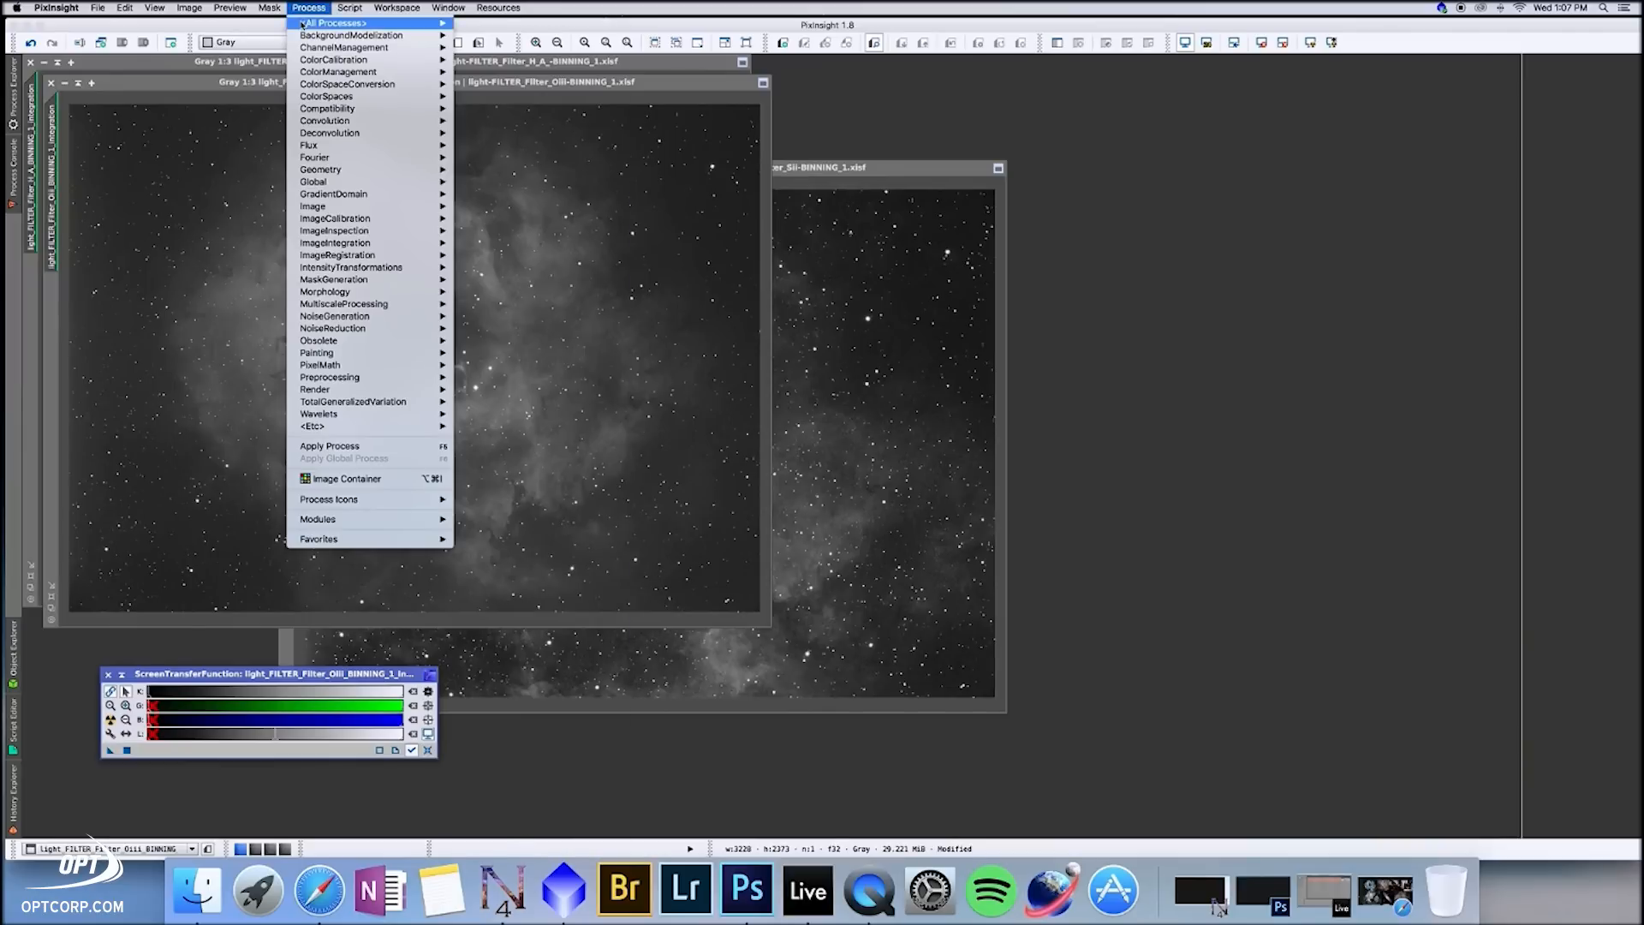
pyautogui.moveTo(305, 27)
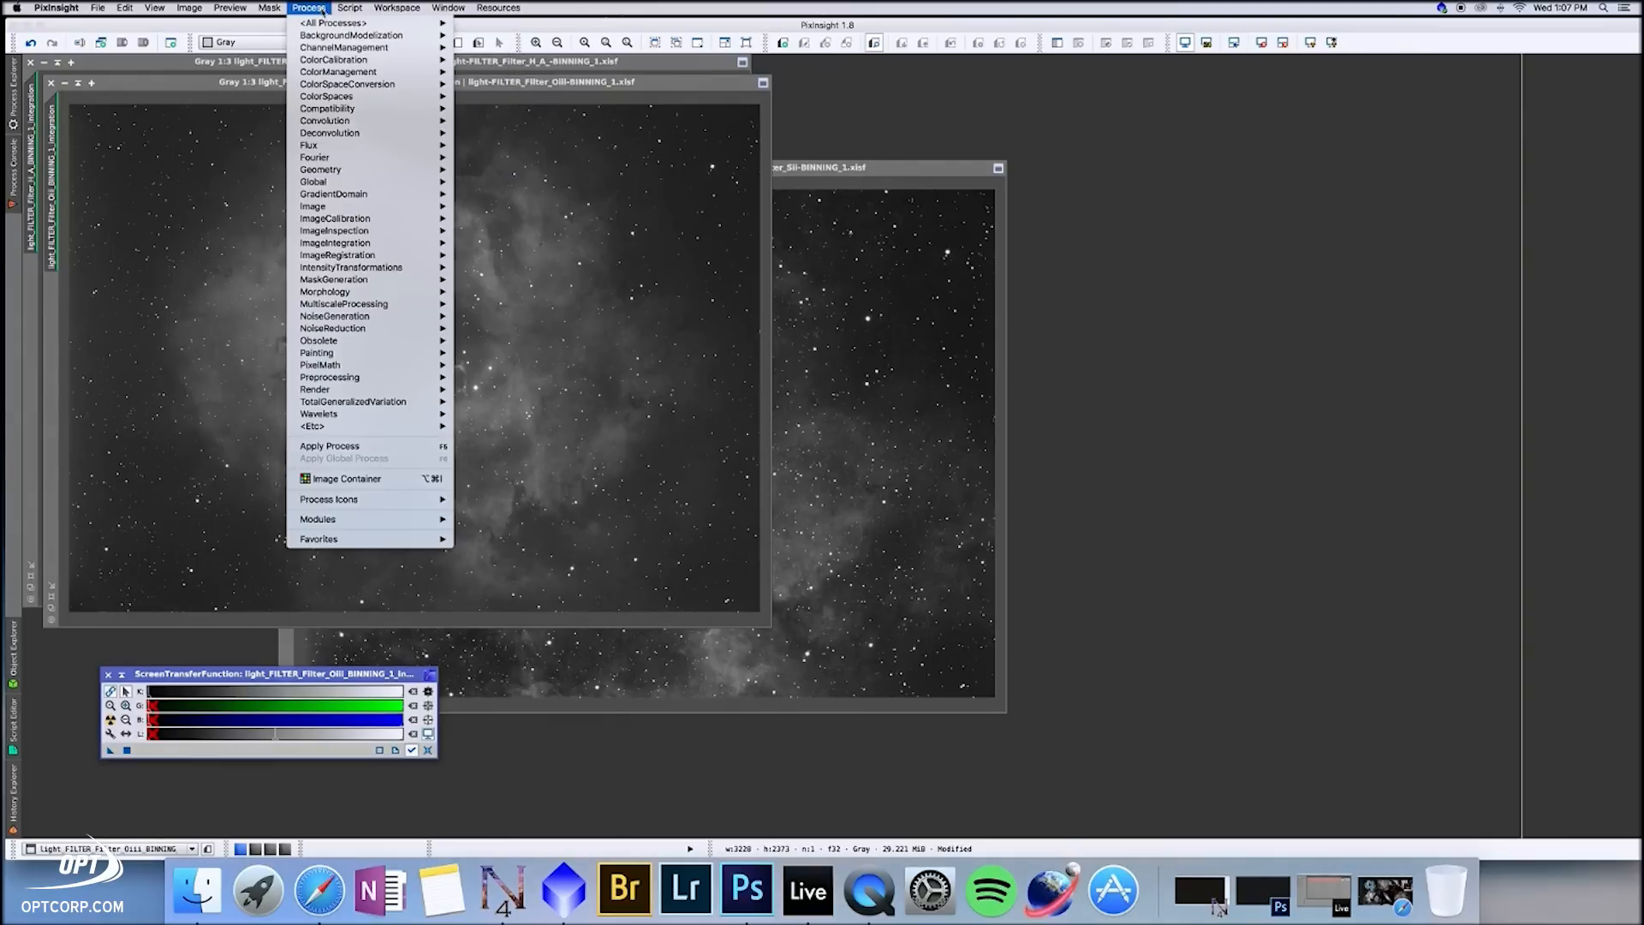
pyautogui.moveTo(365, 48)
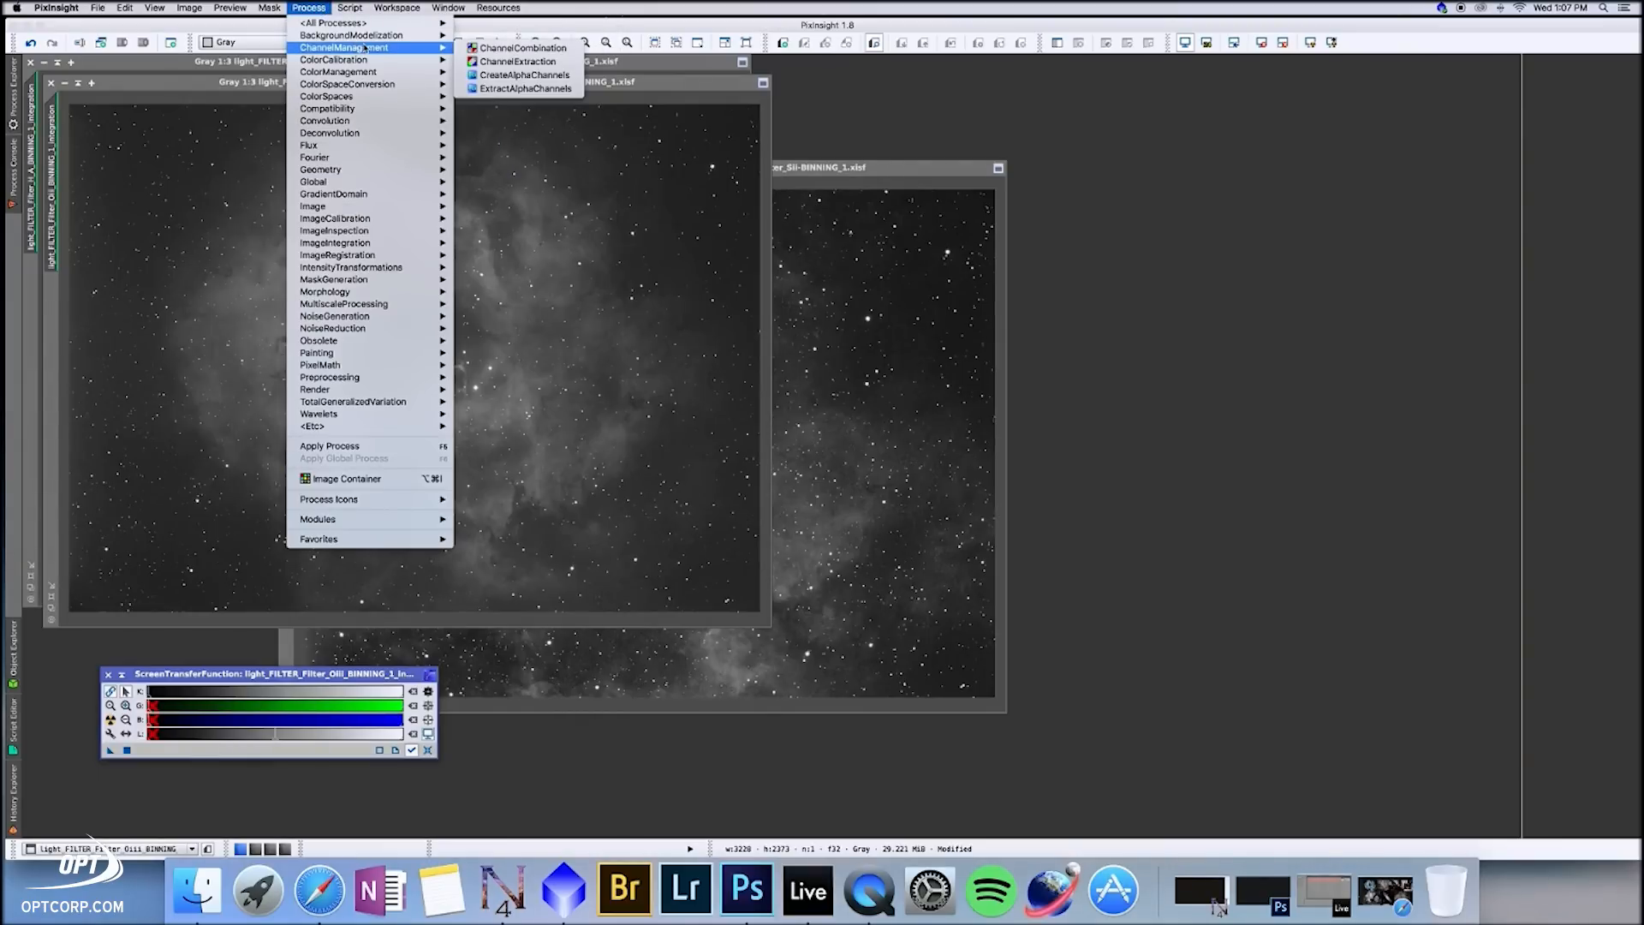
pyautogui.click(516, 49)
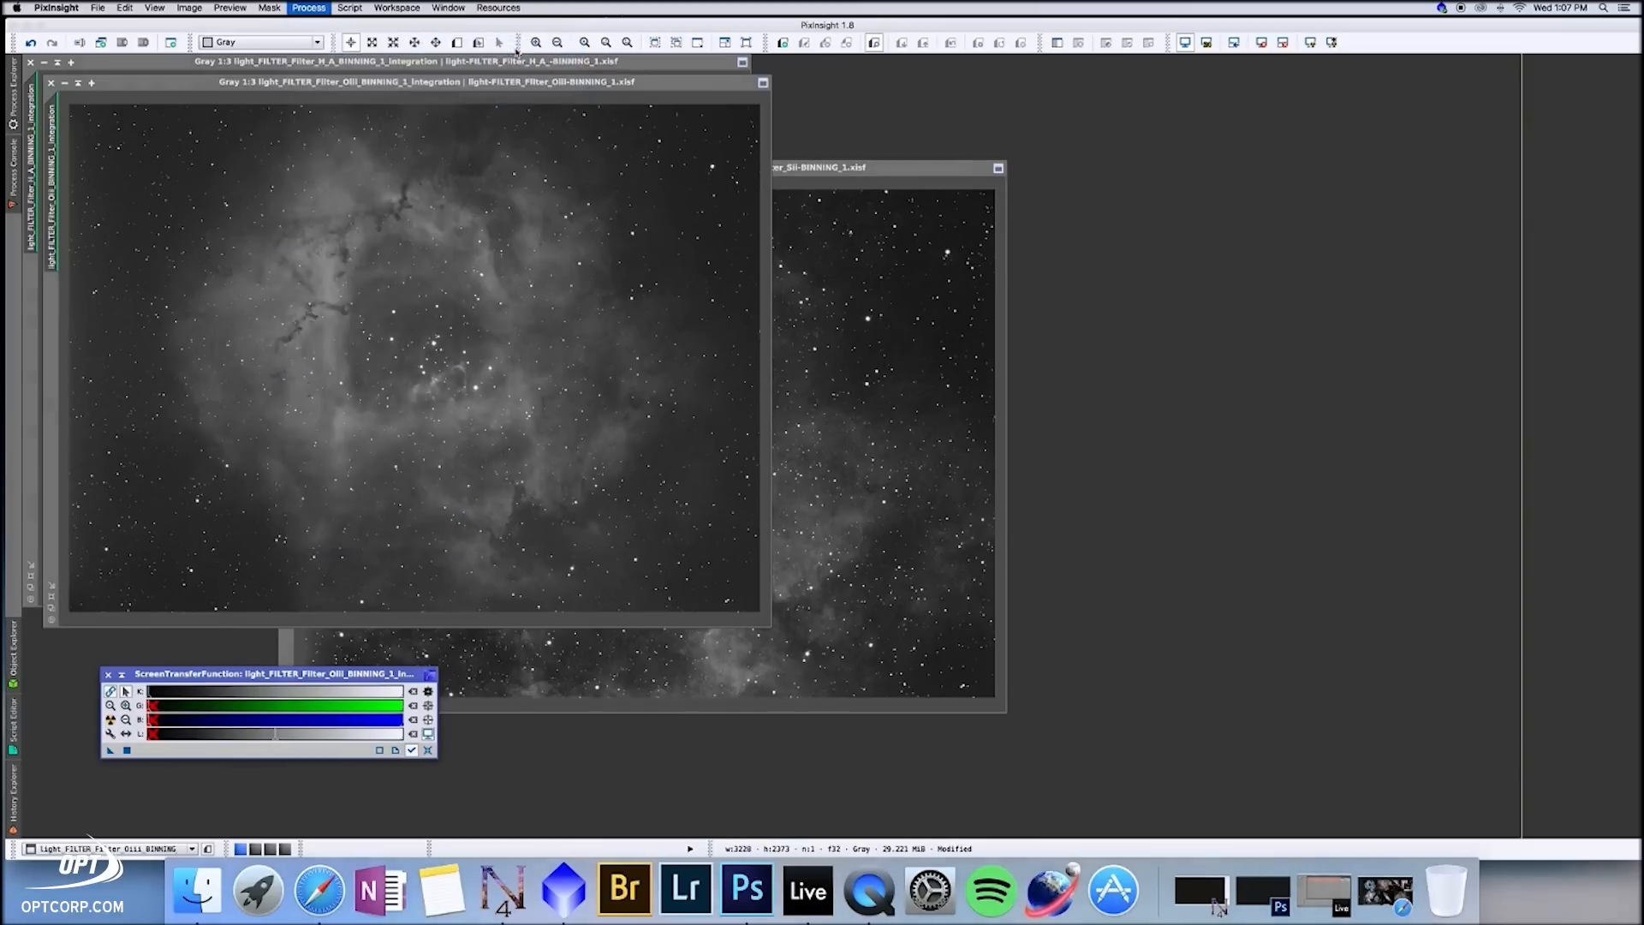
pyautogui.click(745, 283)
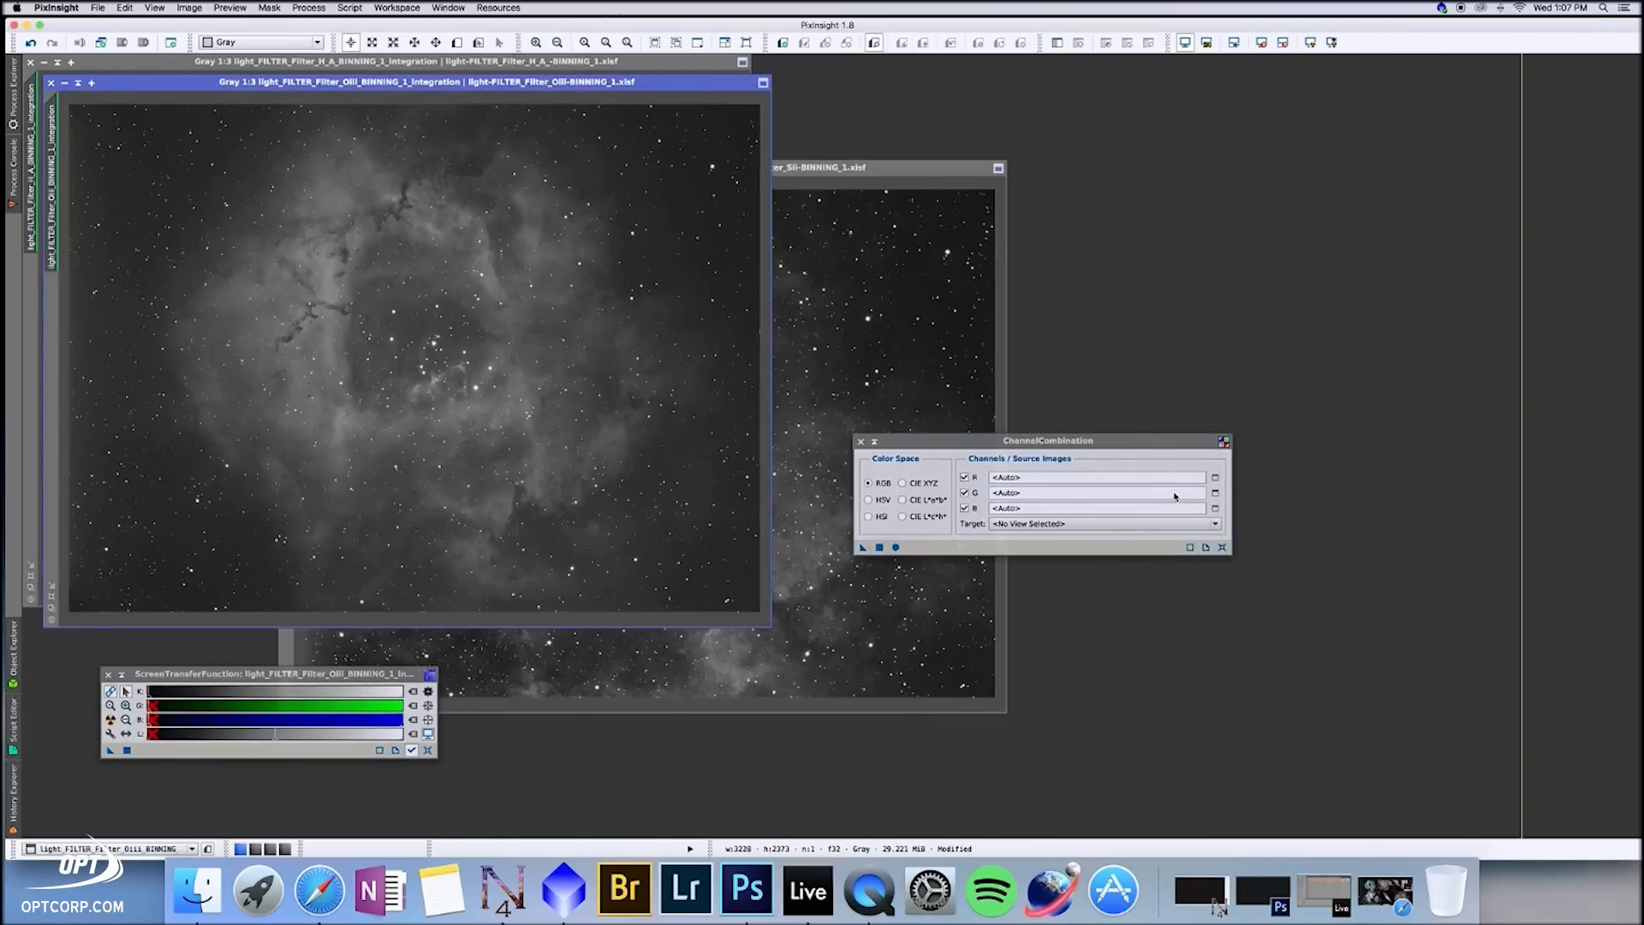
pyautogui.click(1215, 477)
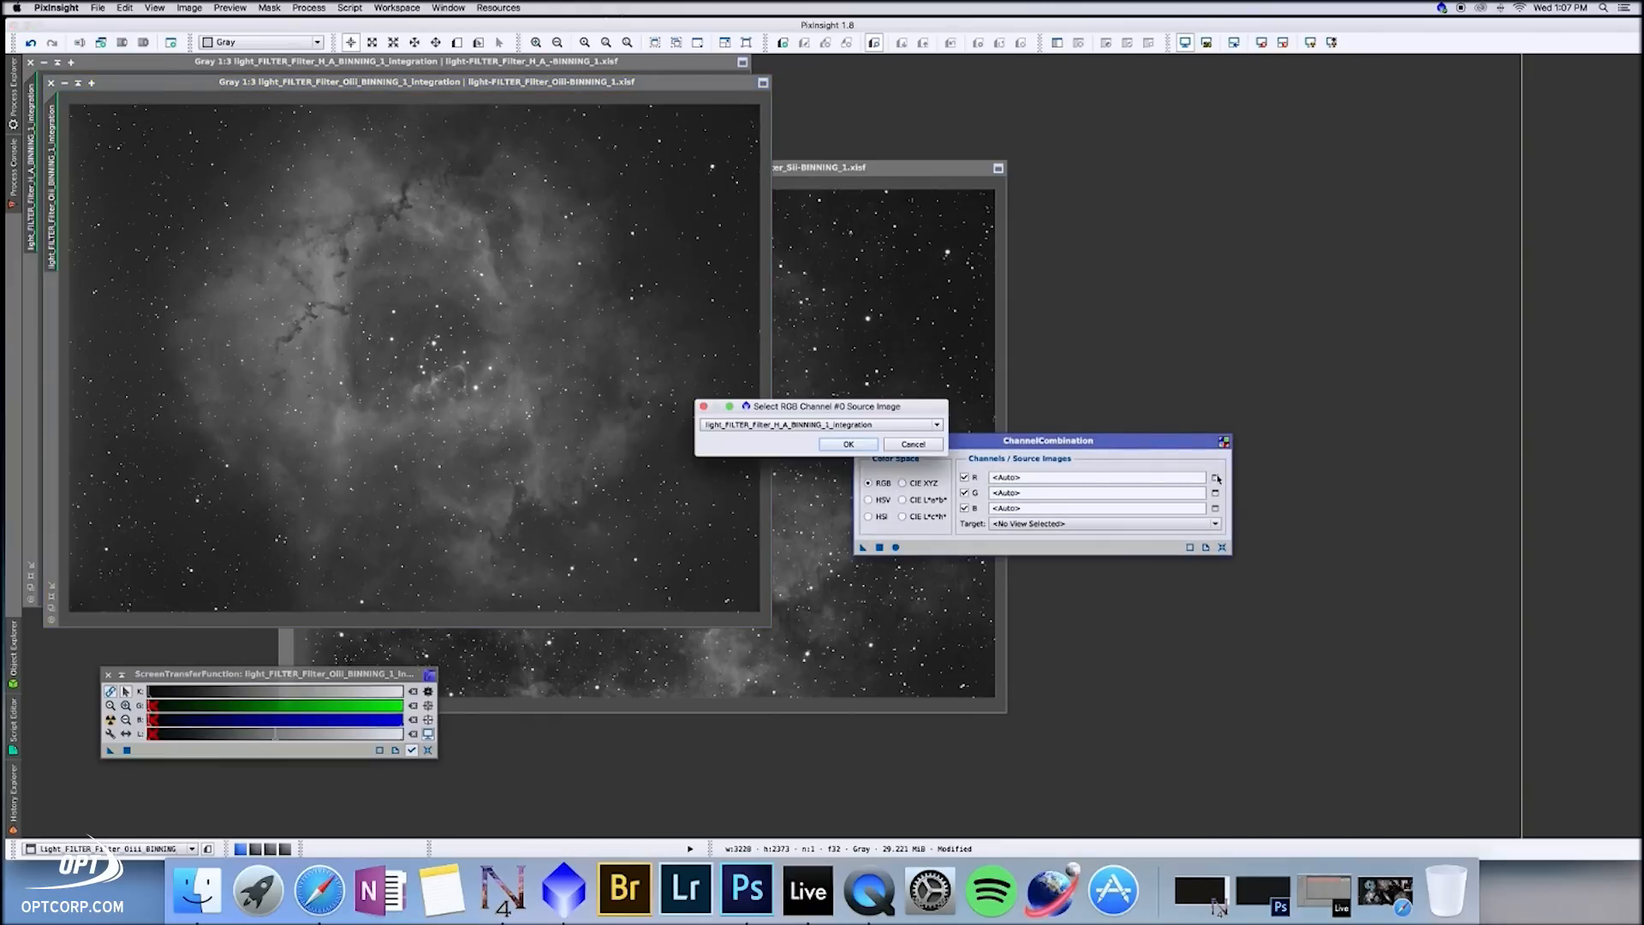
pyautogui.click(871, 425)
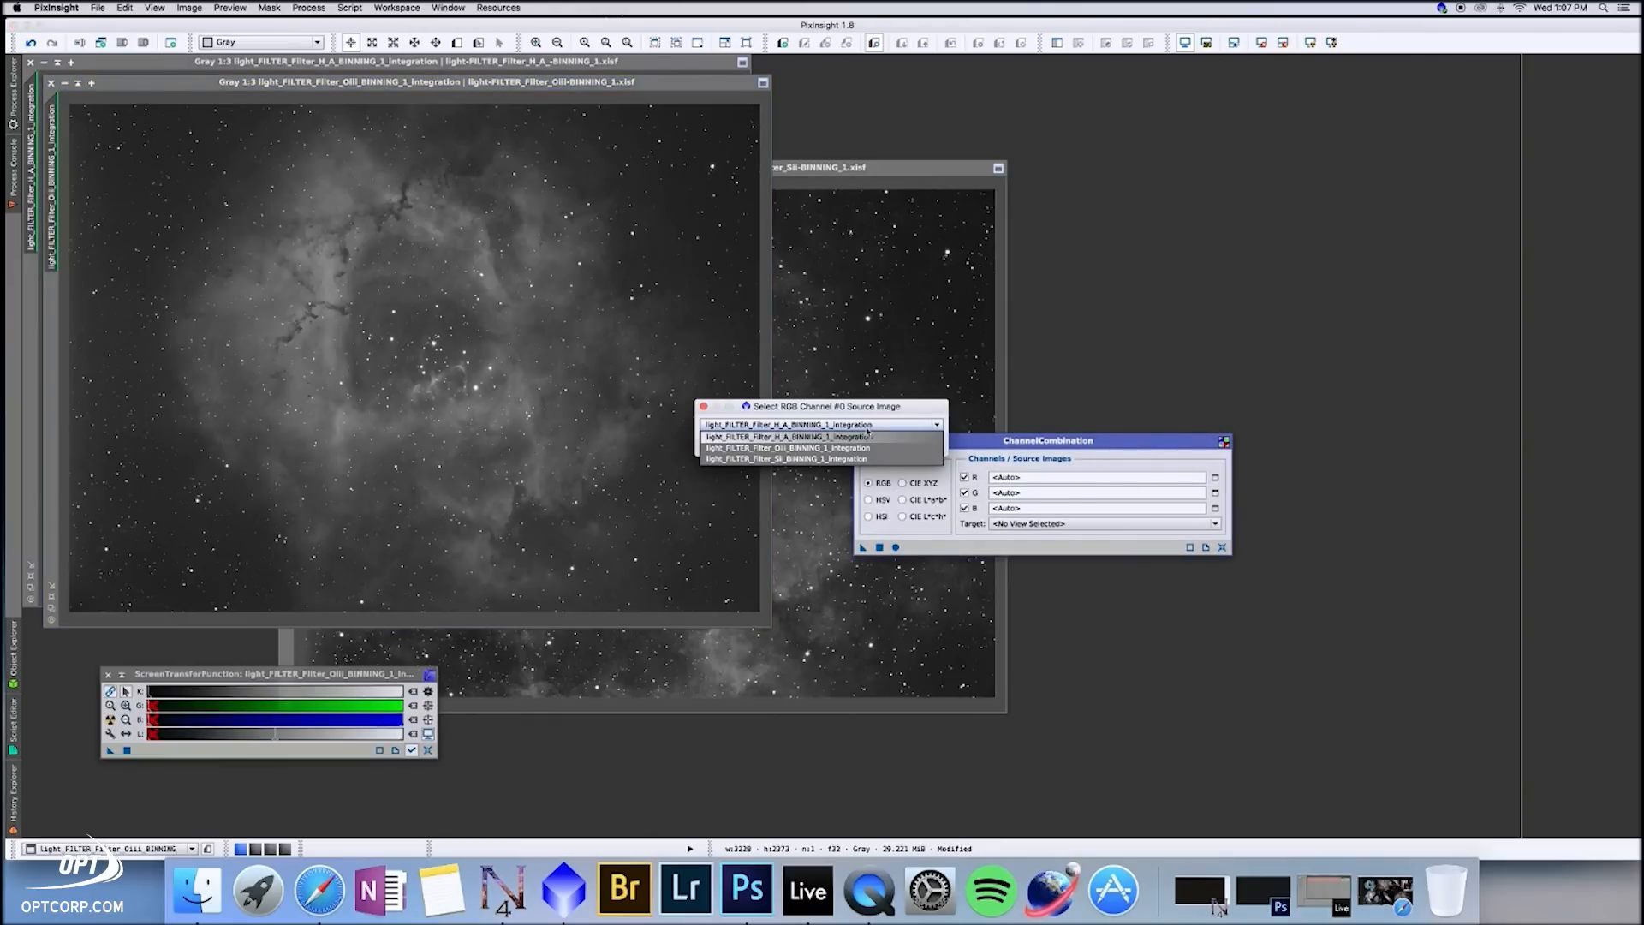
pyautogui.click(860, 458)
pyautogui.click(859, 445)
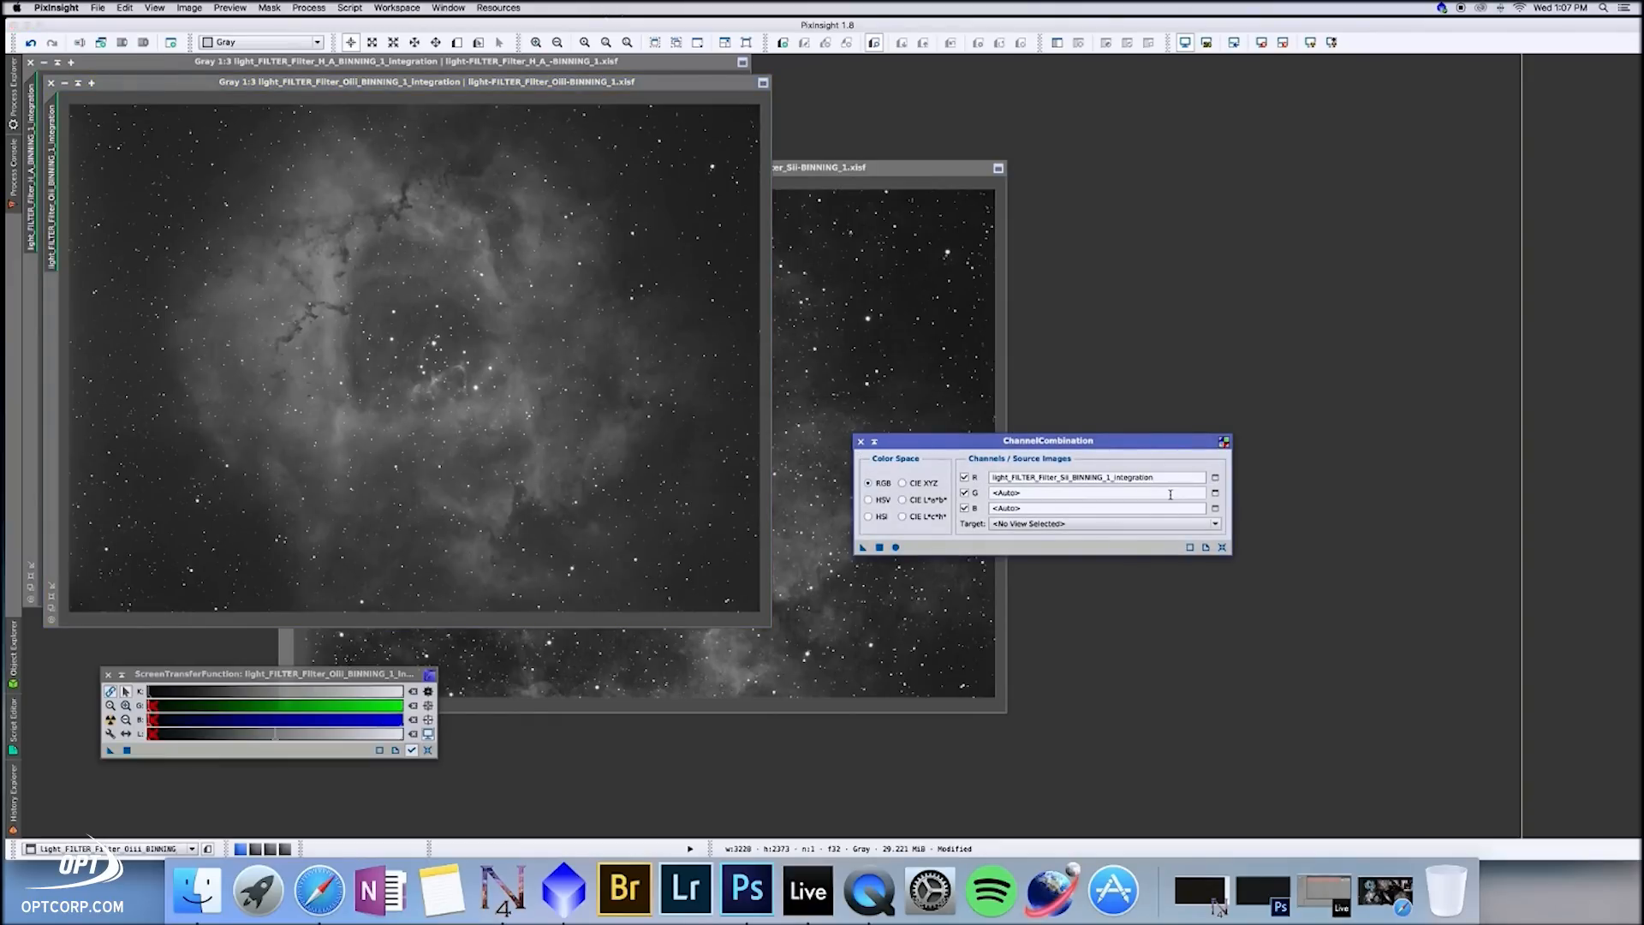
# Step: Assign the H_A image to the green channel and the Oiii image to the blue channel
pyautogui.click(1215, 493)
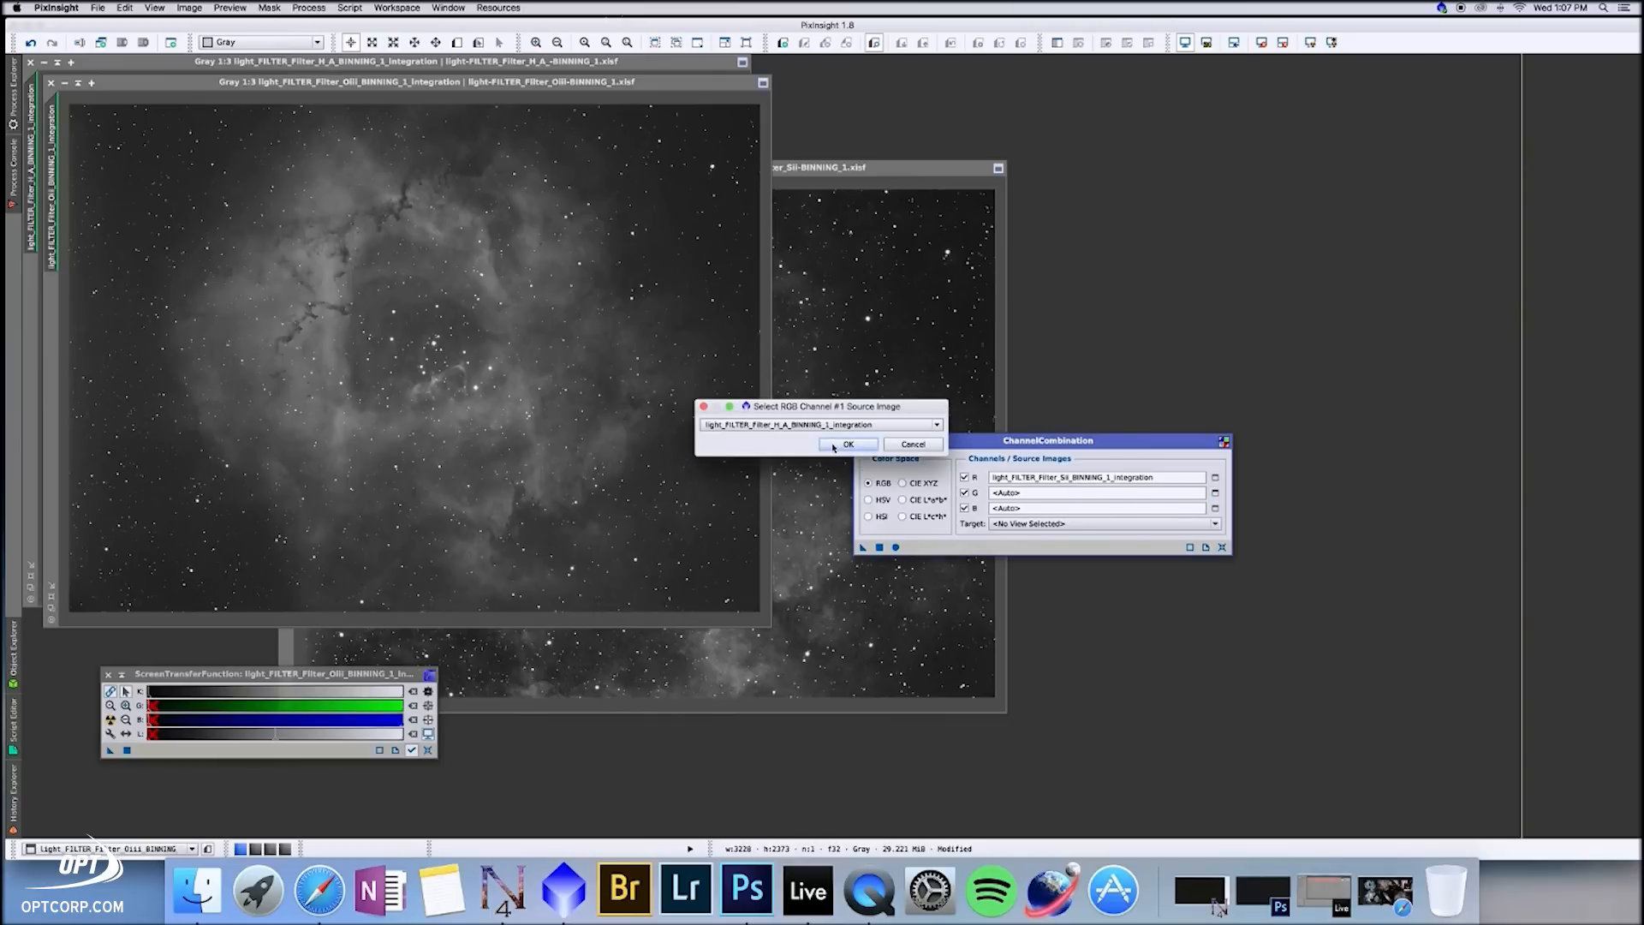
pyautogui.click(846, 444)
pyautogui.click(1214, 508)
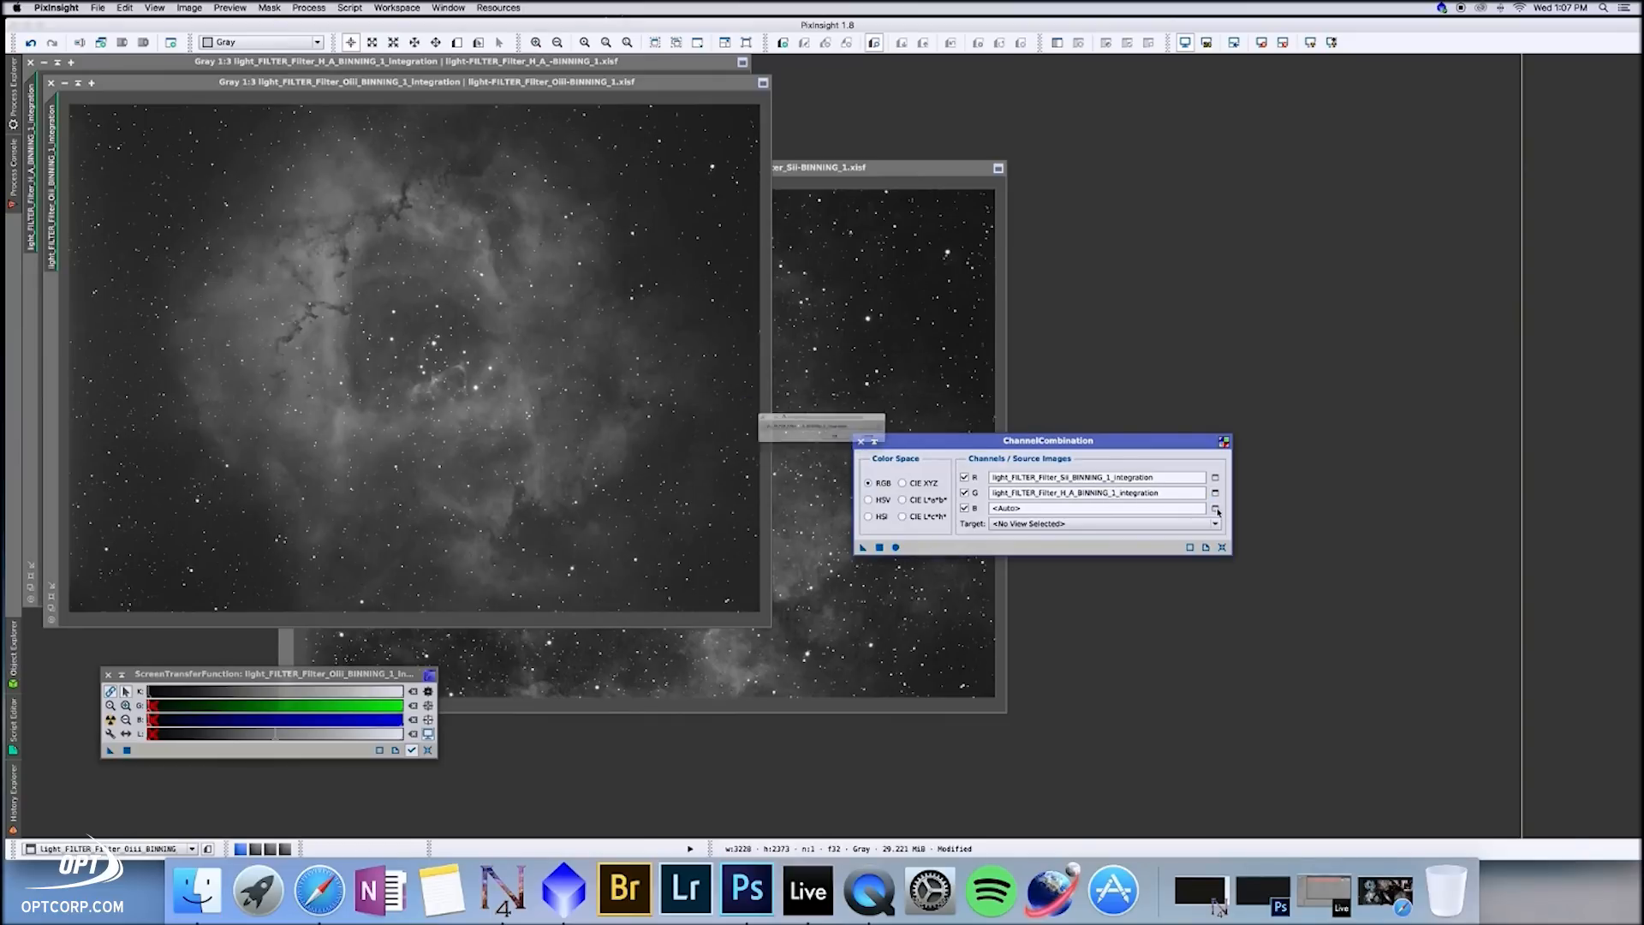
pyautogui.click(851, 425)
pyautogui.click(848, 448)
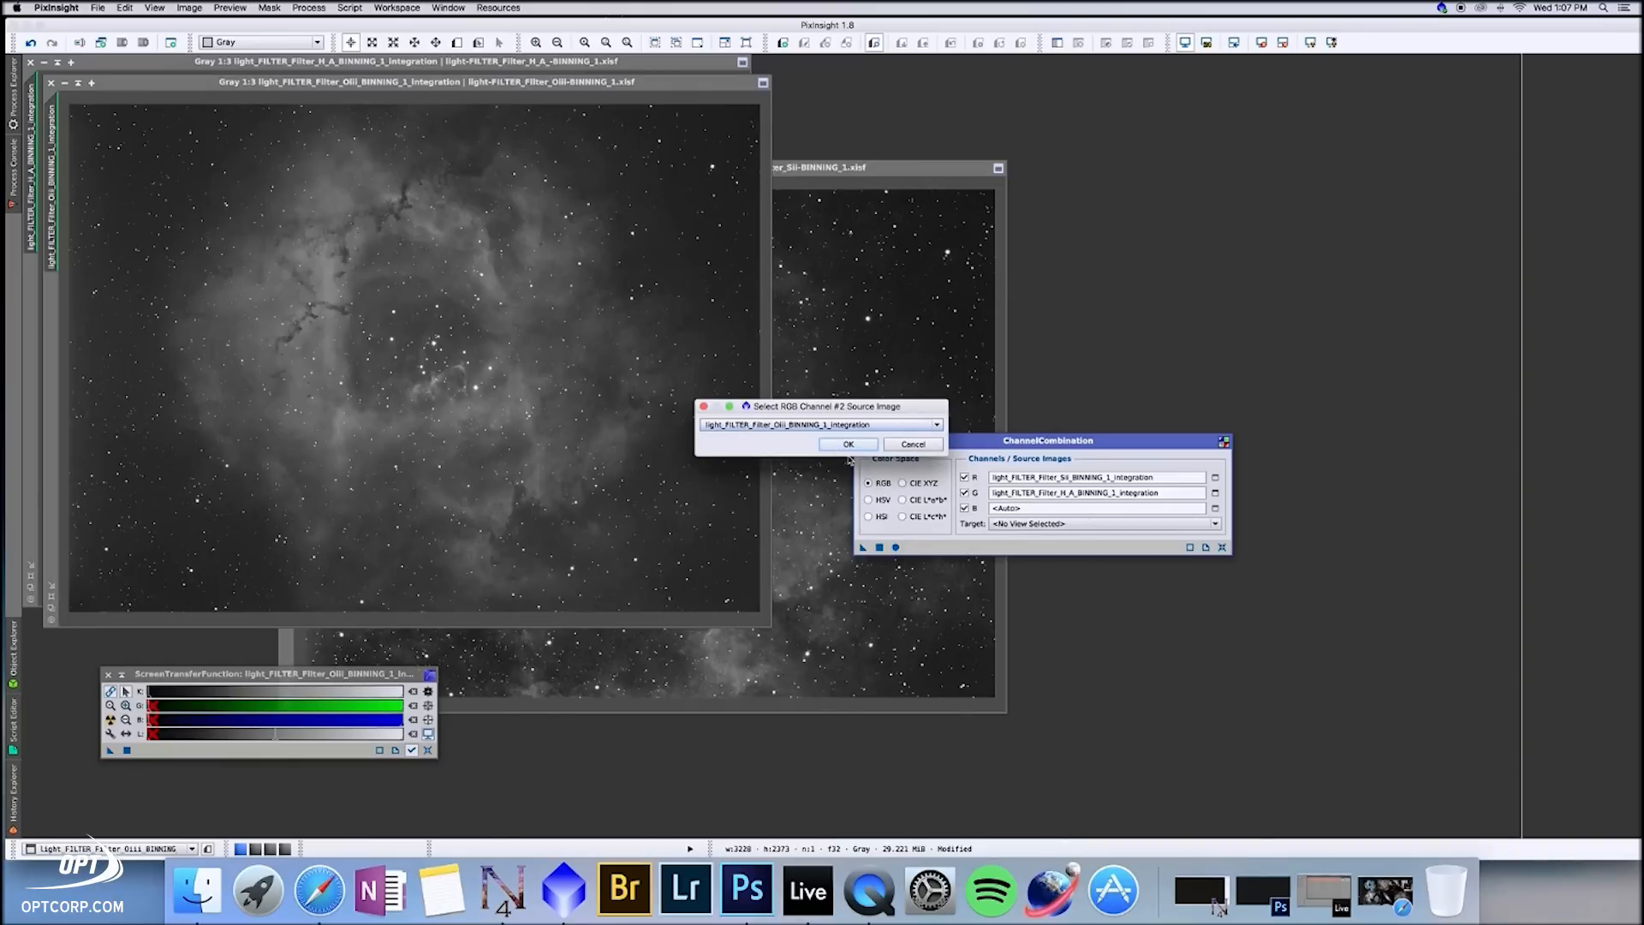
pyautogui.click(849, 444)
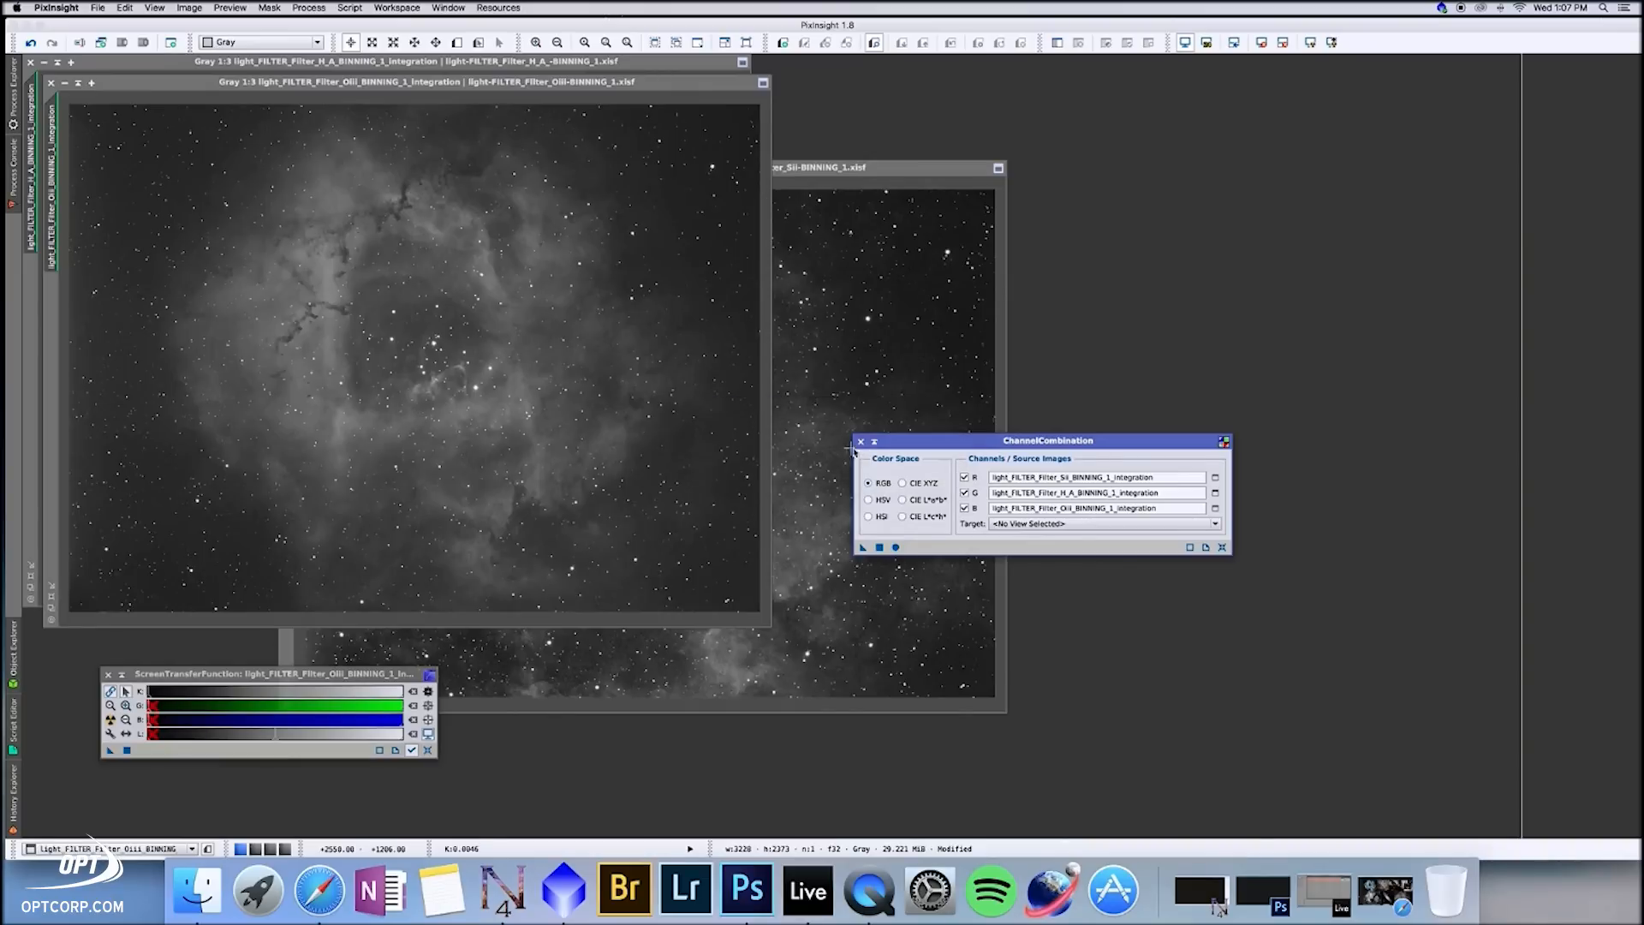
# Step: Create the combined RGB image, close ChannelCombination, and auto-stretch the new image's display with ScreenTransferFunction
pyautogui.click(896, 548)
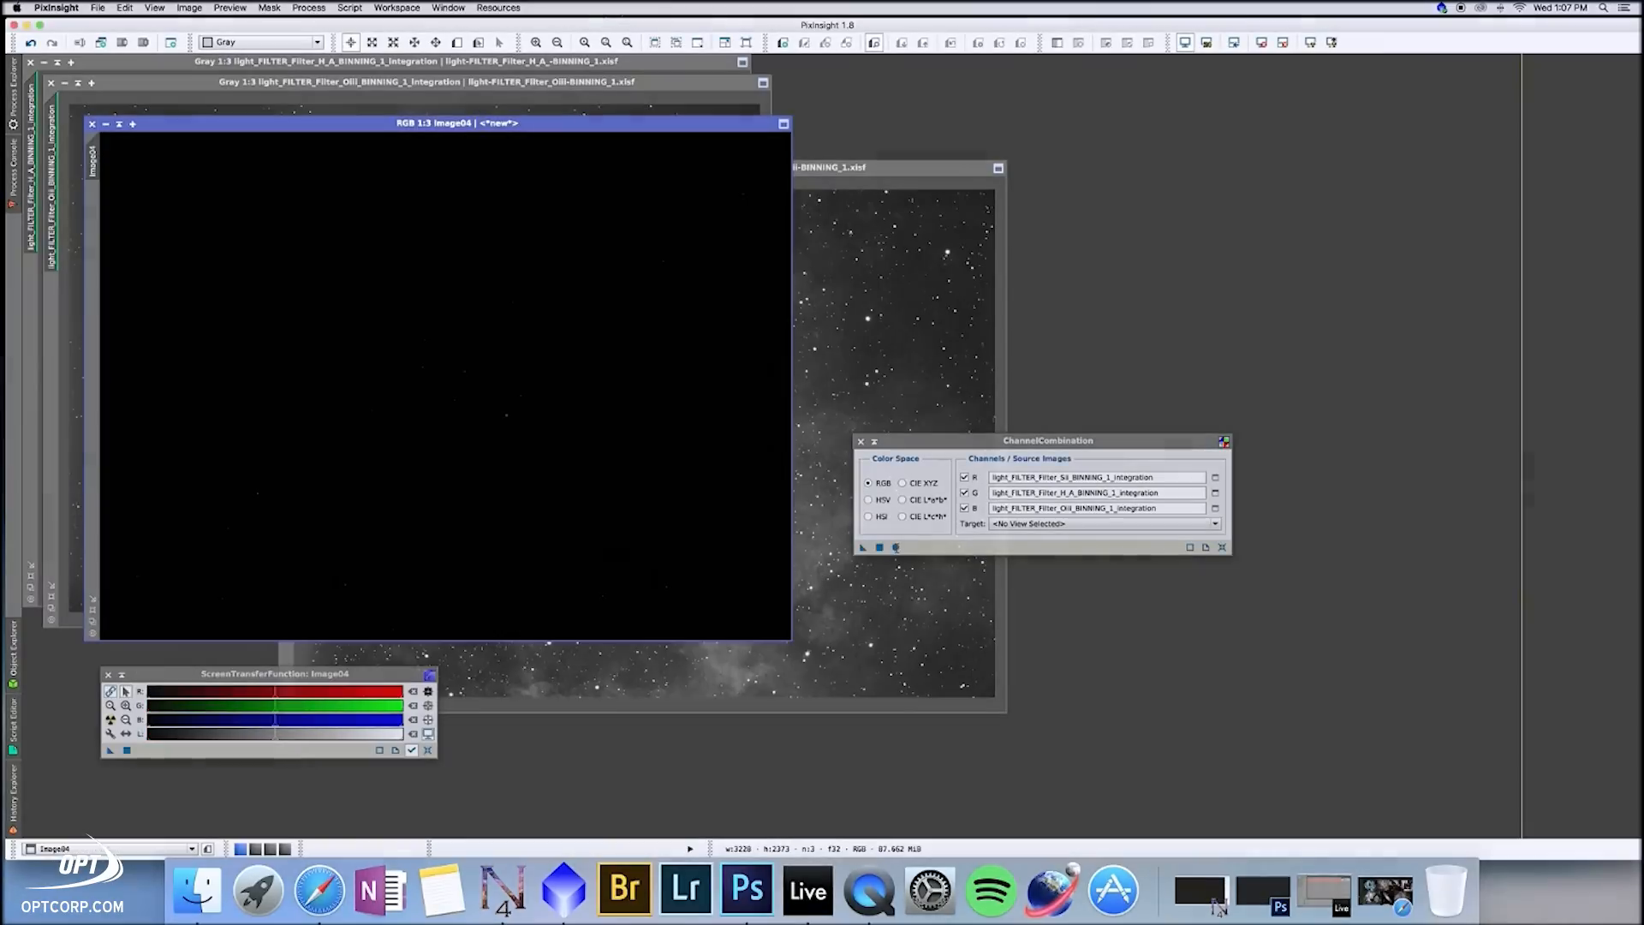
pyautogui.click(861, 442)
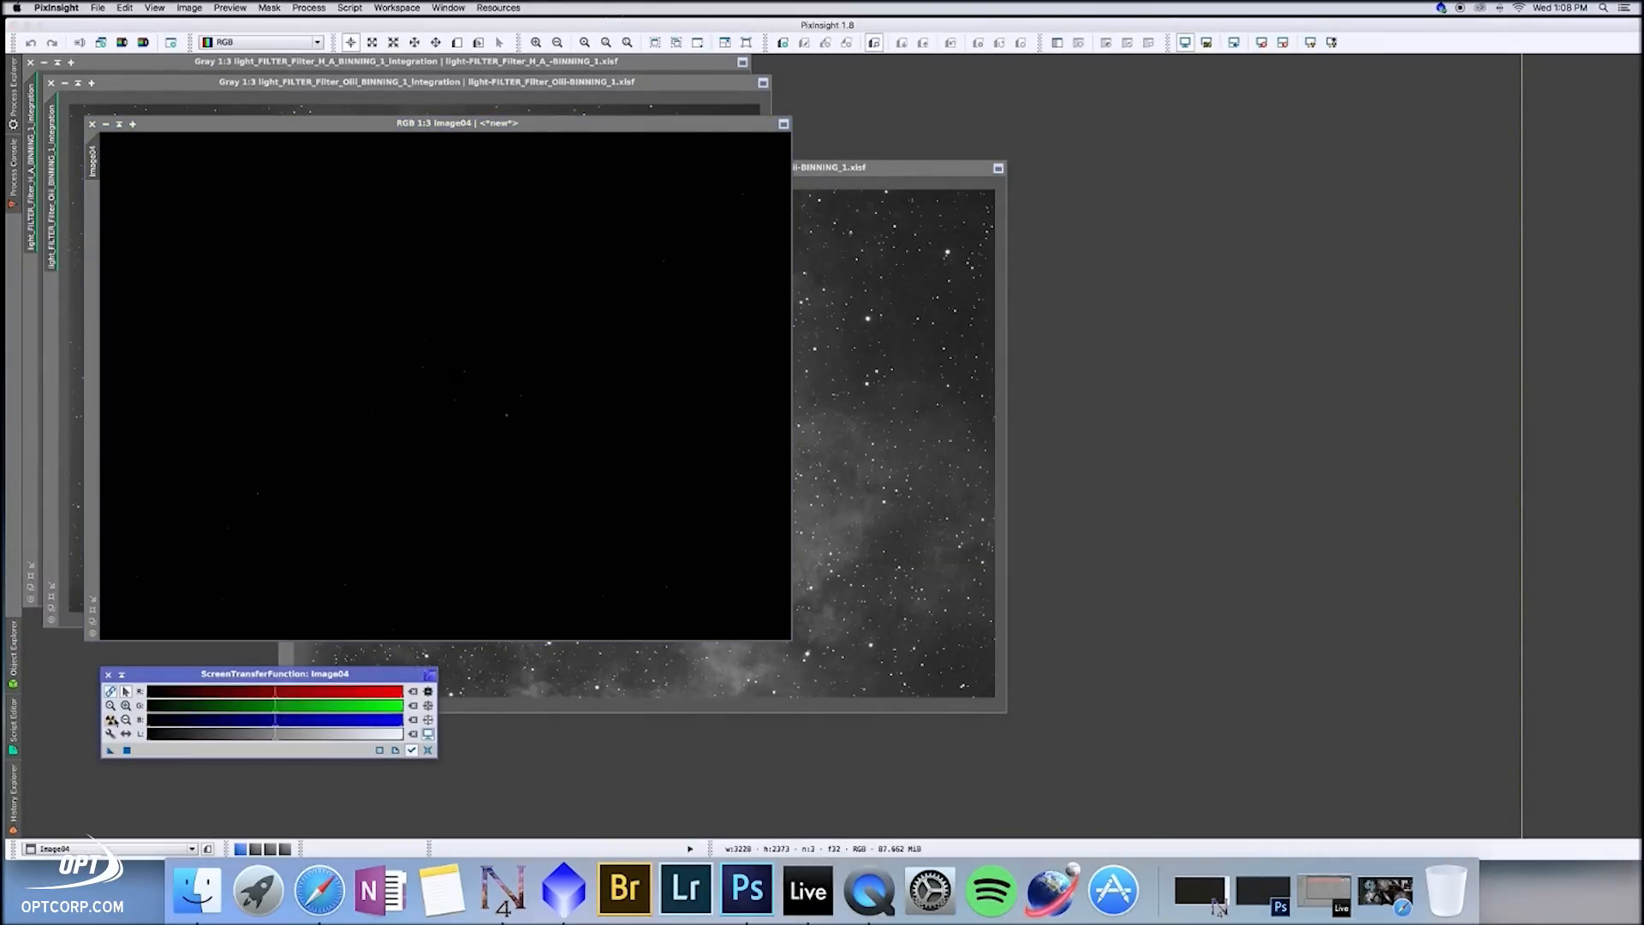
pyautogui.click(112, 719)
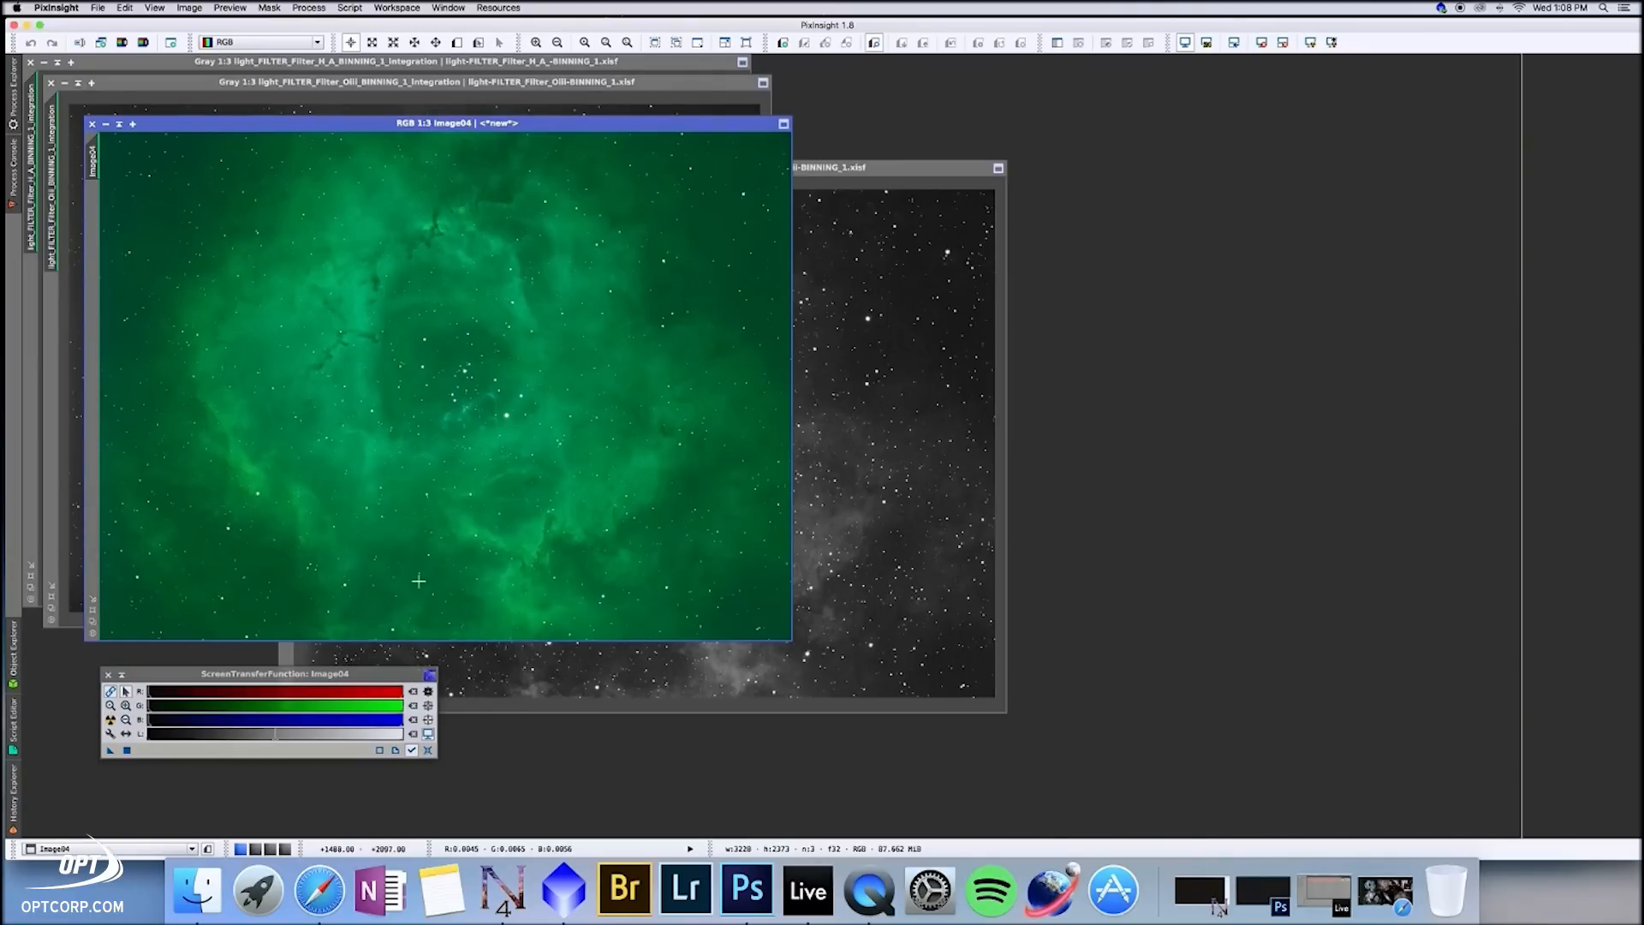
# Step: Remove green from the combined image with SCNR, using Average Neutral protection and an amount of 1.00, and close SCNR
pyautogui.click(309, 8)
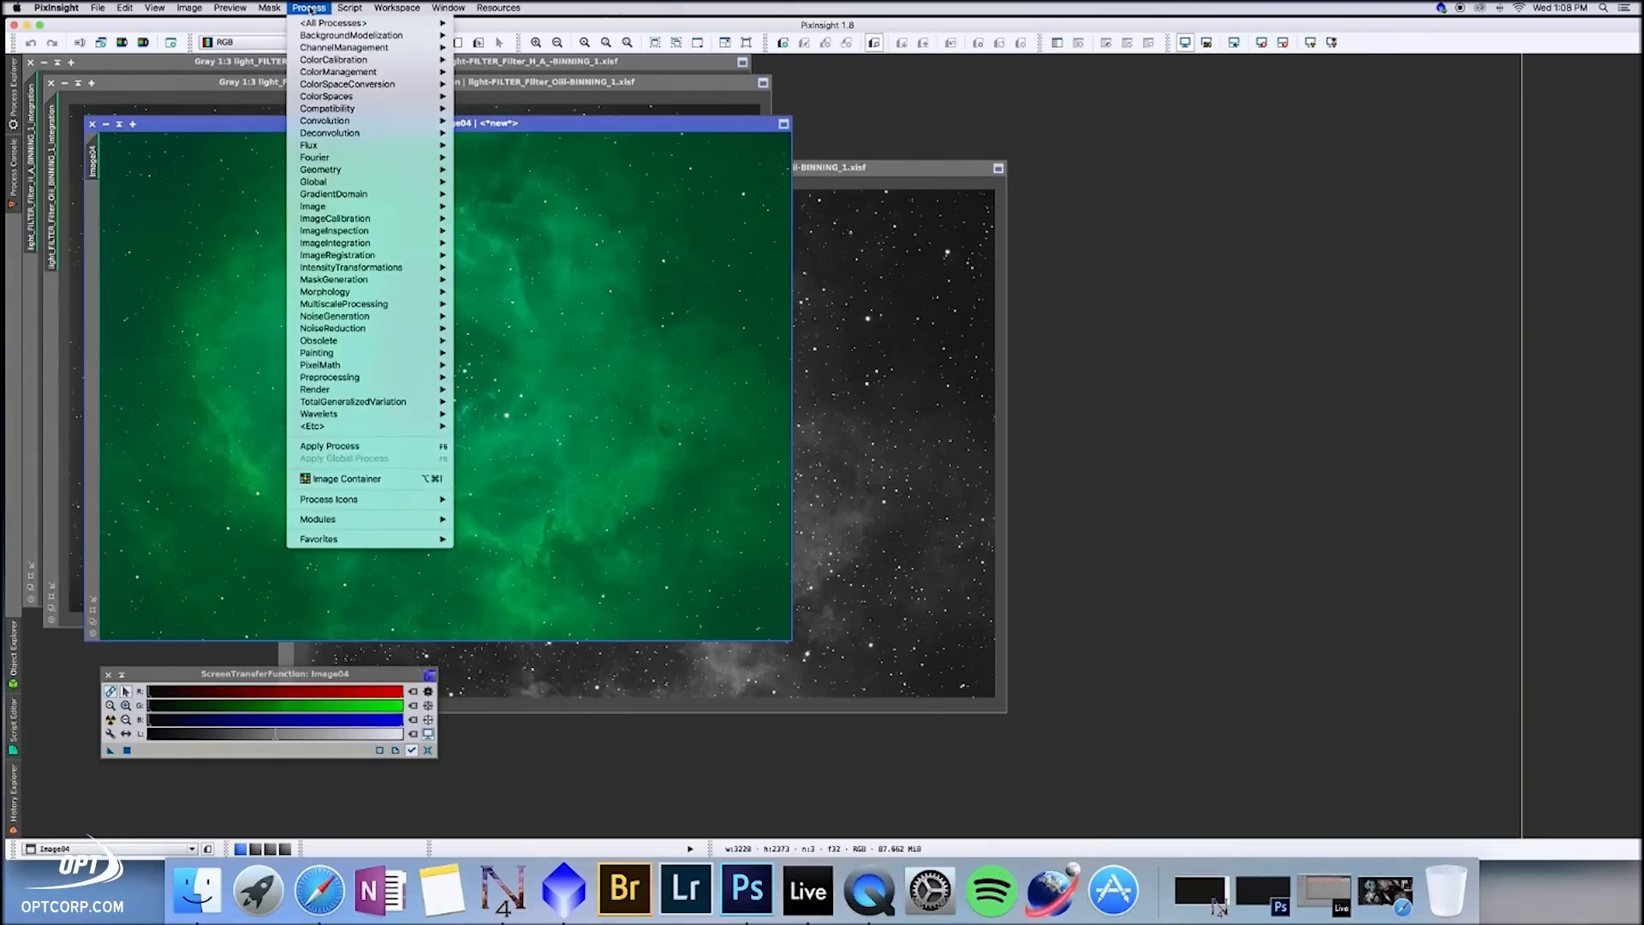
pyautogui.moveTo(461, 333)
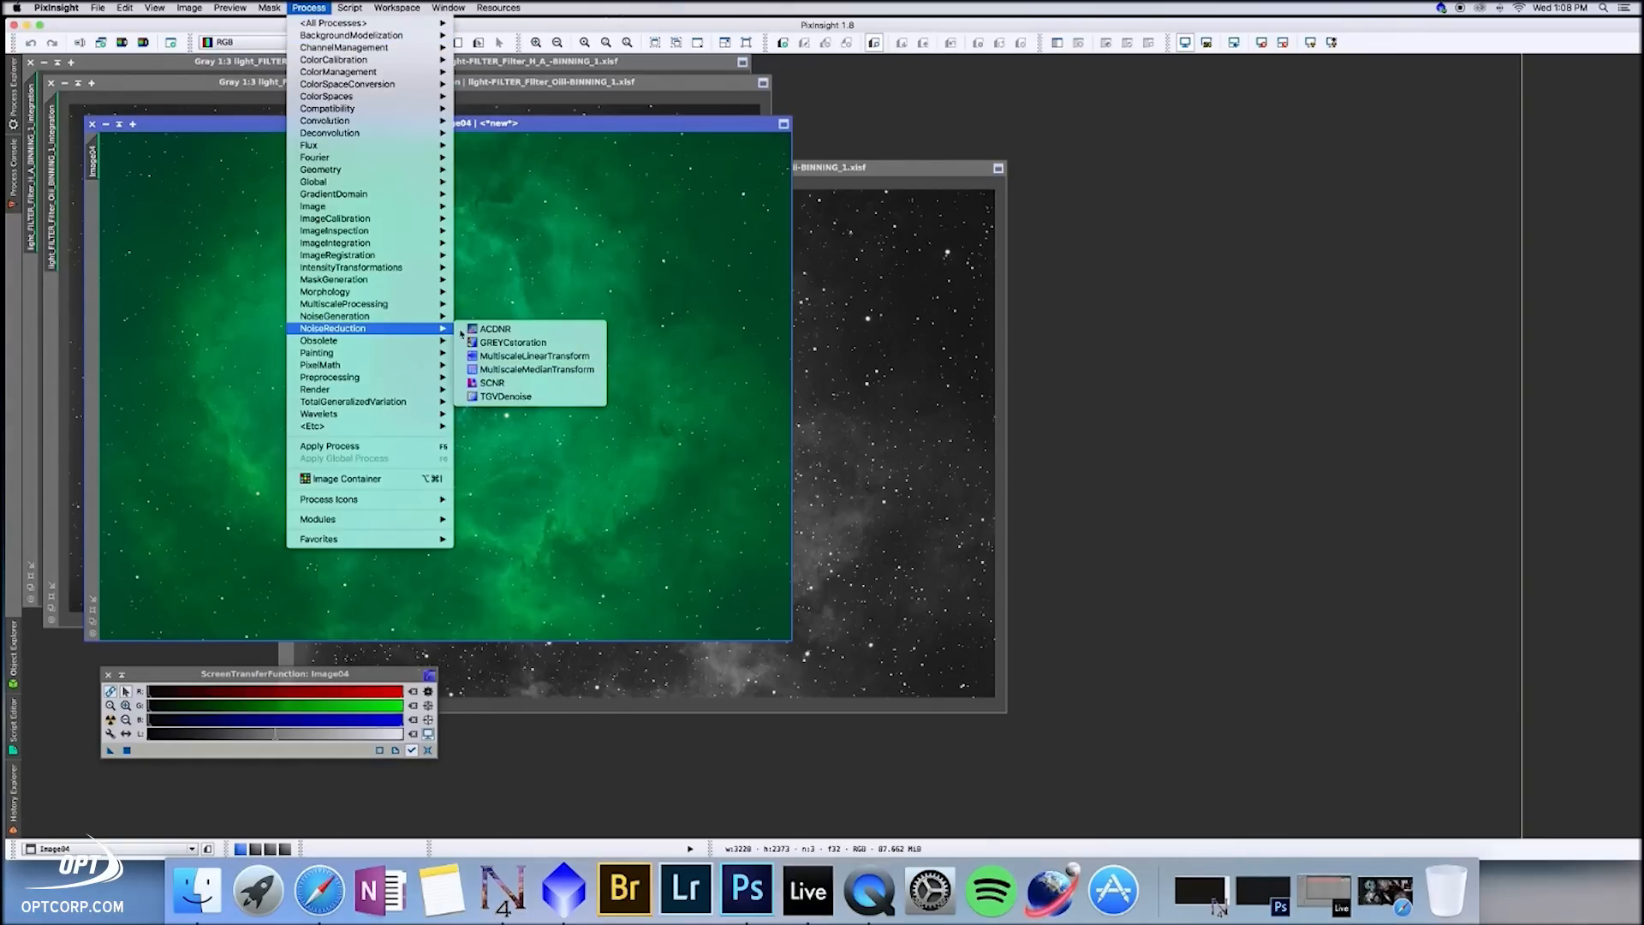
pyautogui.click(525, 383)
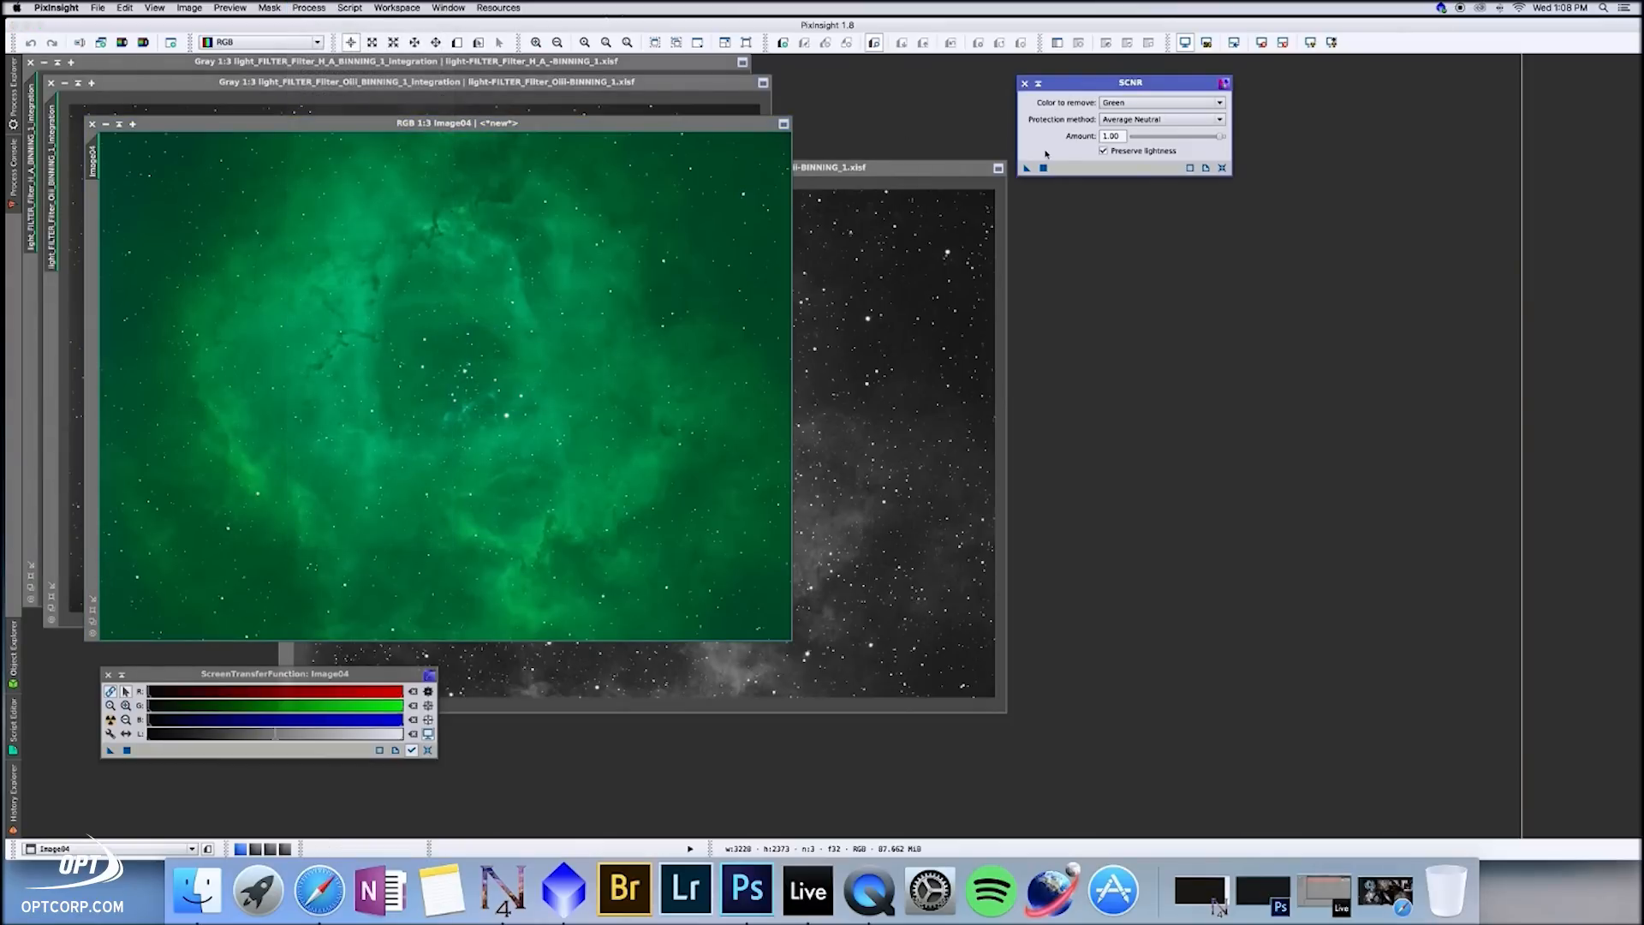
pyautogui.moveTo(1027, 169); pyautogui.dragTo(411, 363)
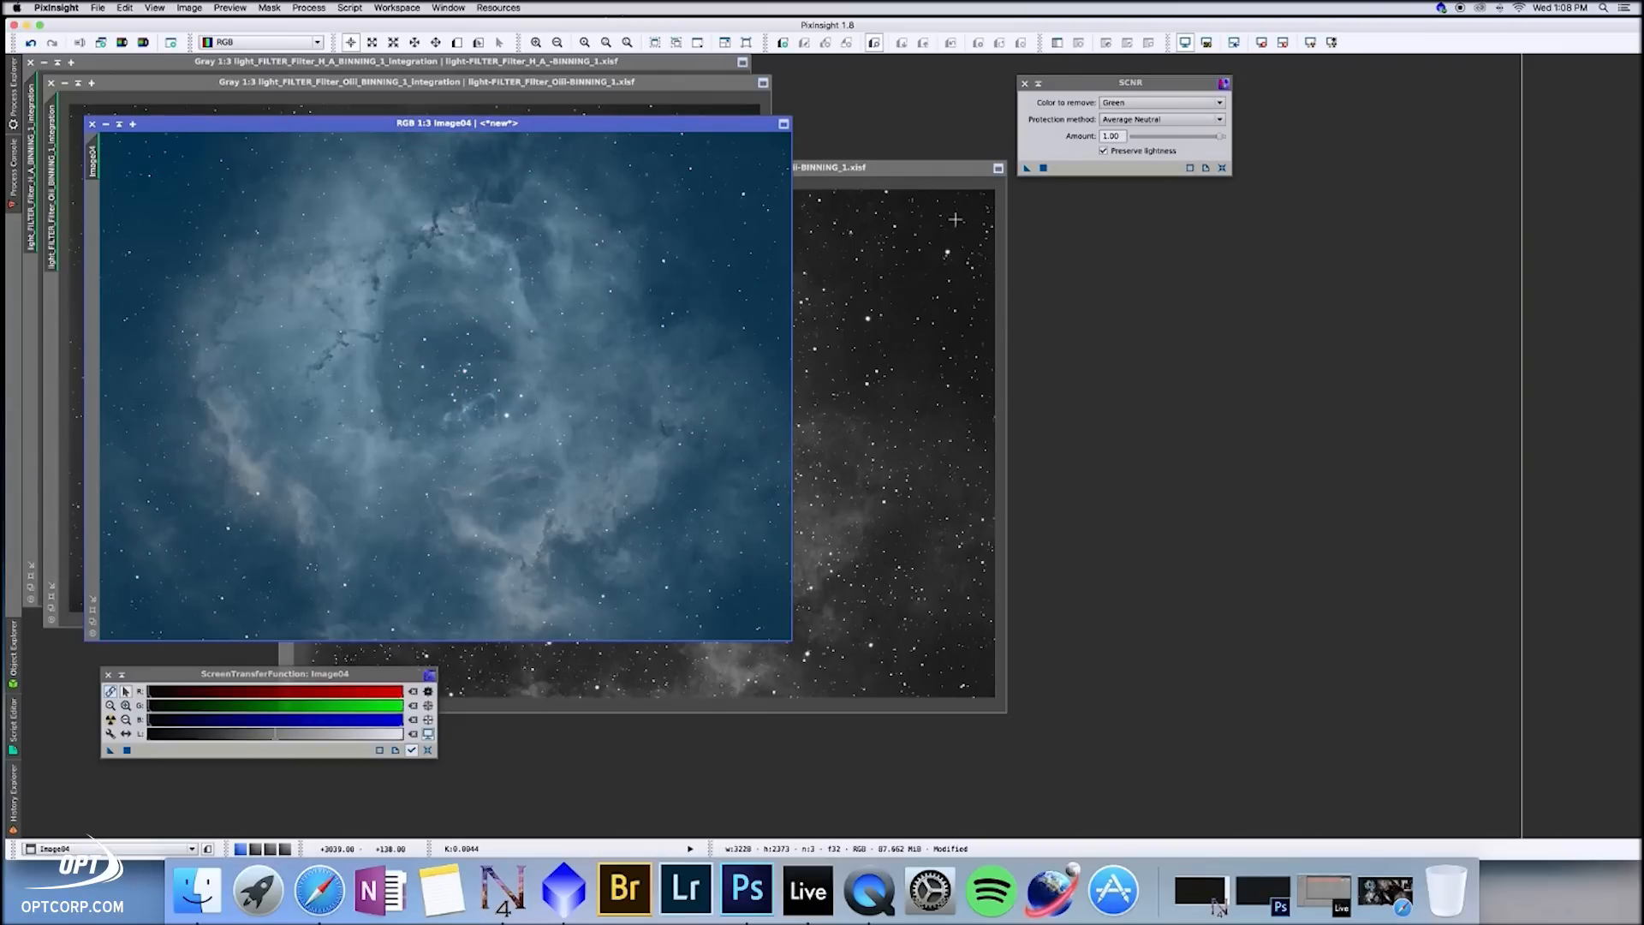
pyautogui.click(1024, 84)
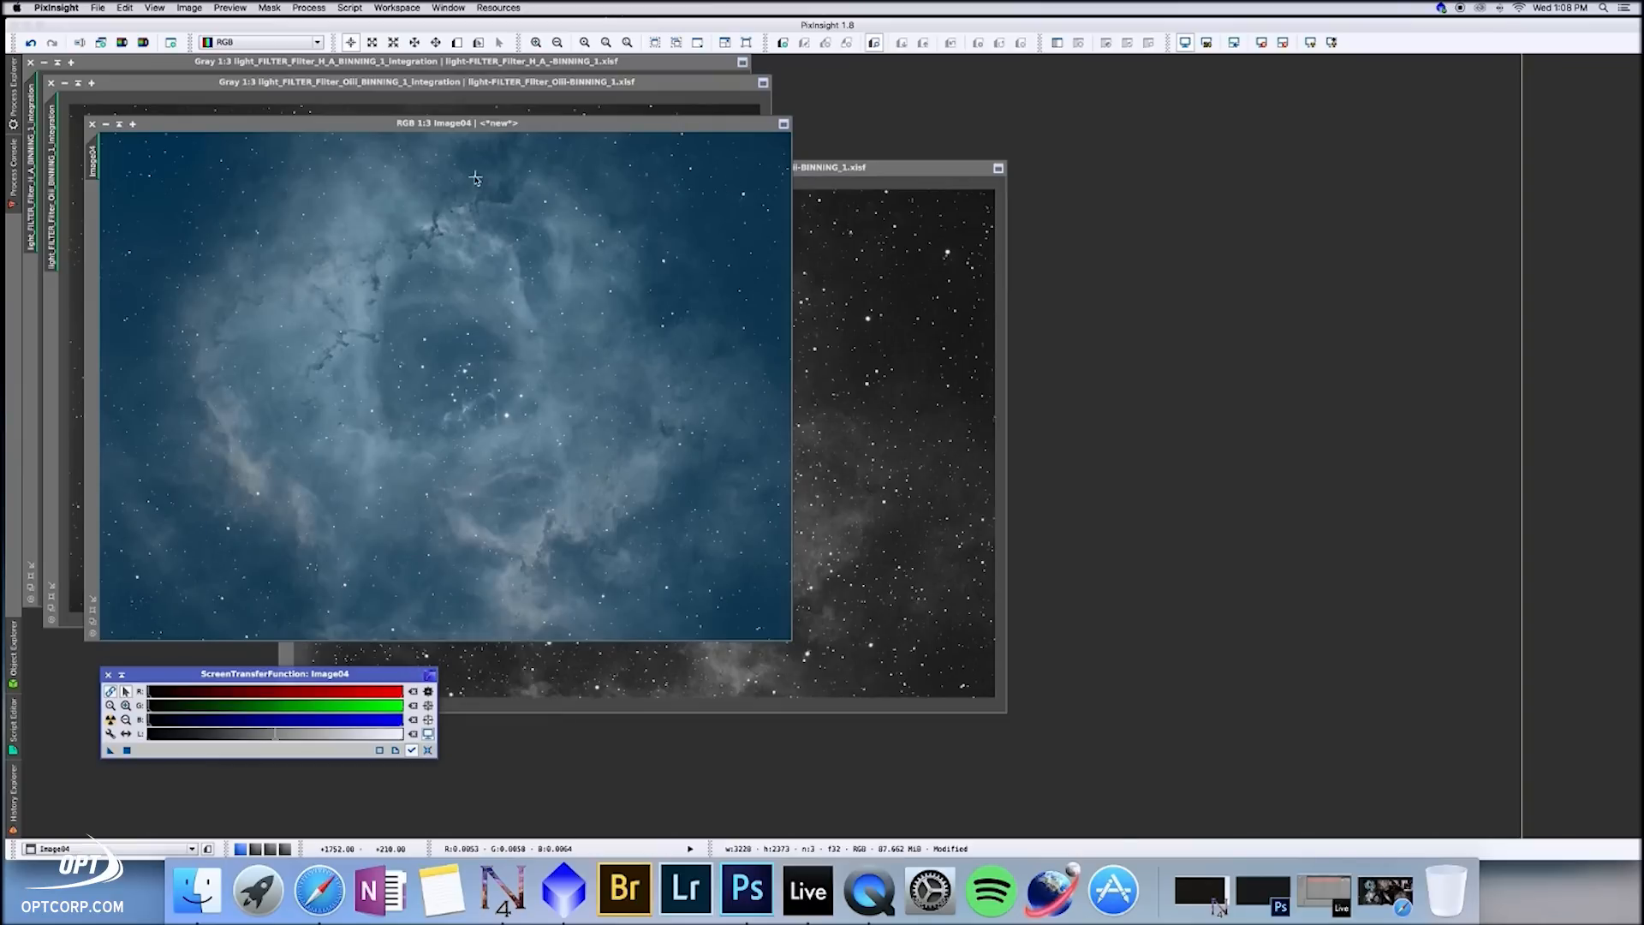
# Step: Start DynamicBackgroundExtraction on the combined RGB image and set its target image correction to Subtraction
pyautogui.click(309, 8)
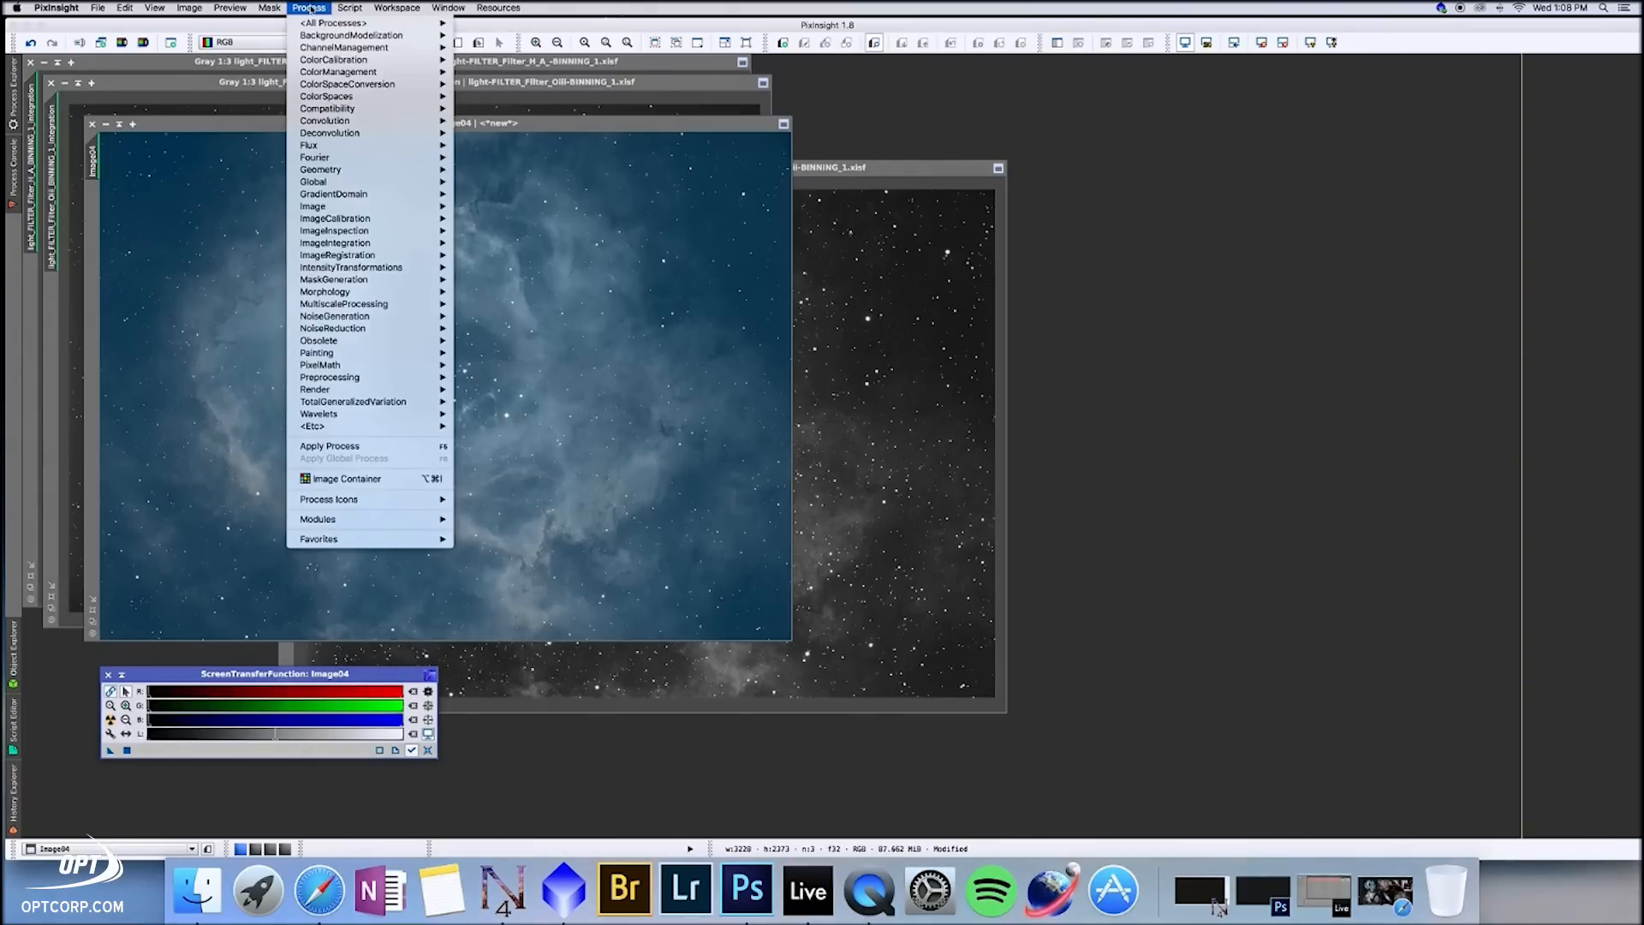
pyautogui.moveTo(321, 34)
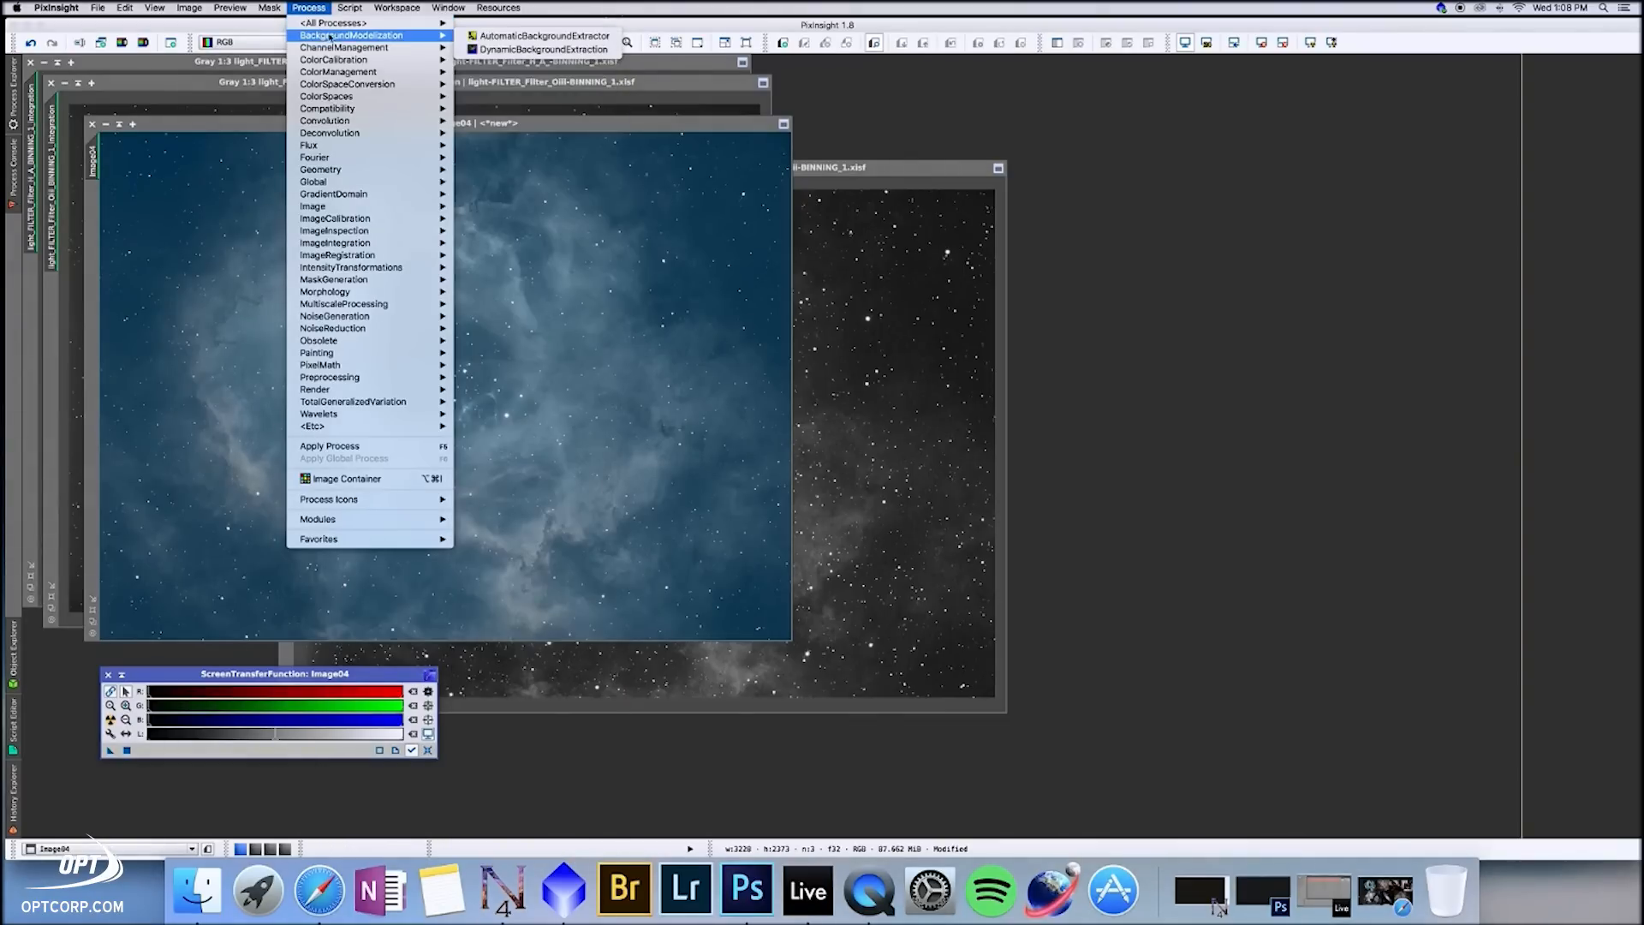
pyautogui.click(532, 49)
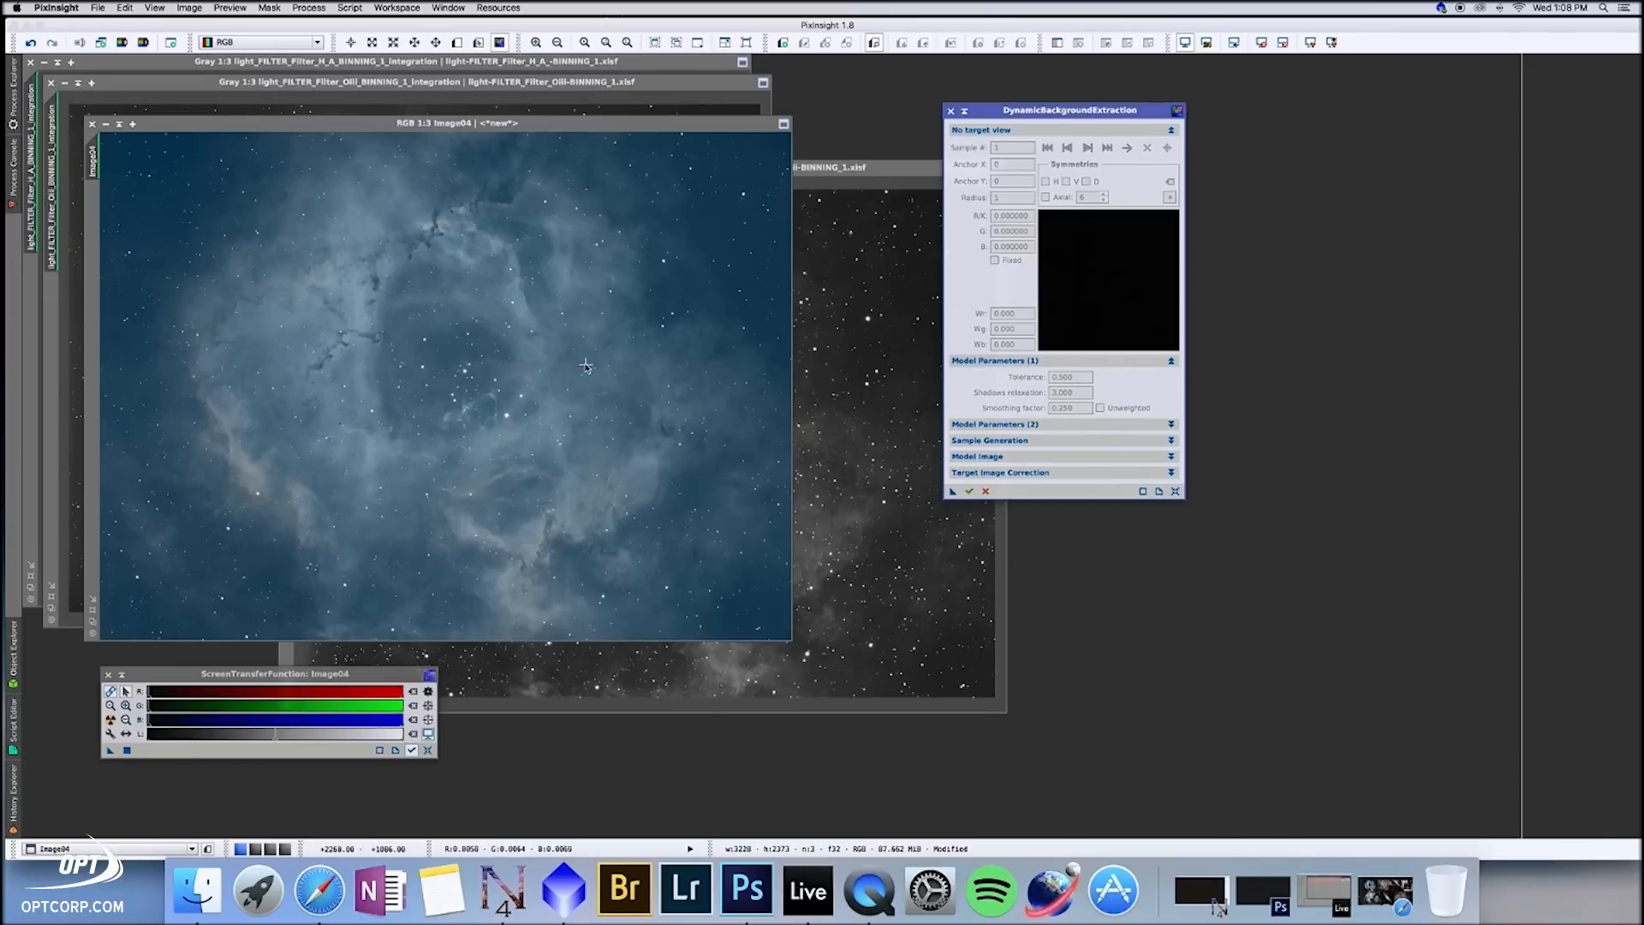
pyautogui.click(516, 353)
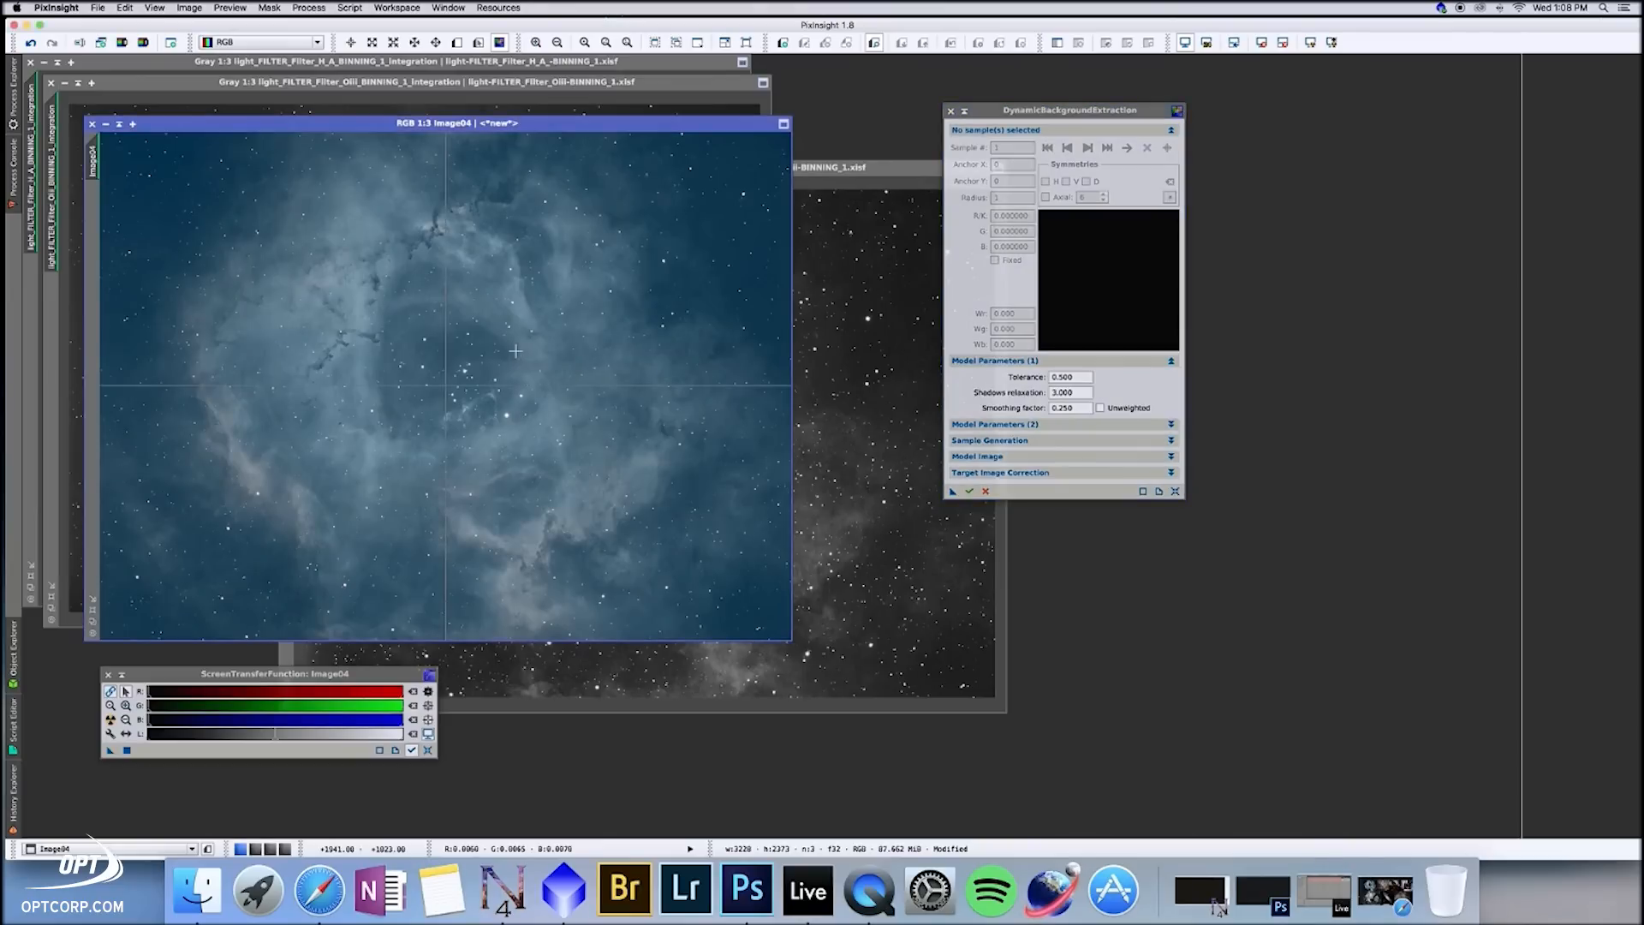
pyautogui.click(1171, 472)
pyautogui.click(1151, 487)
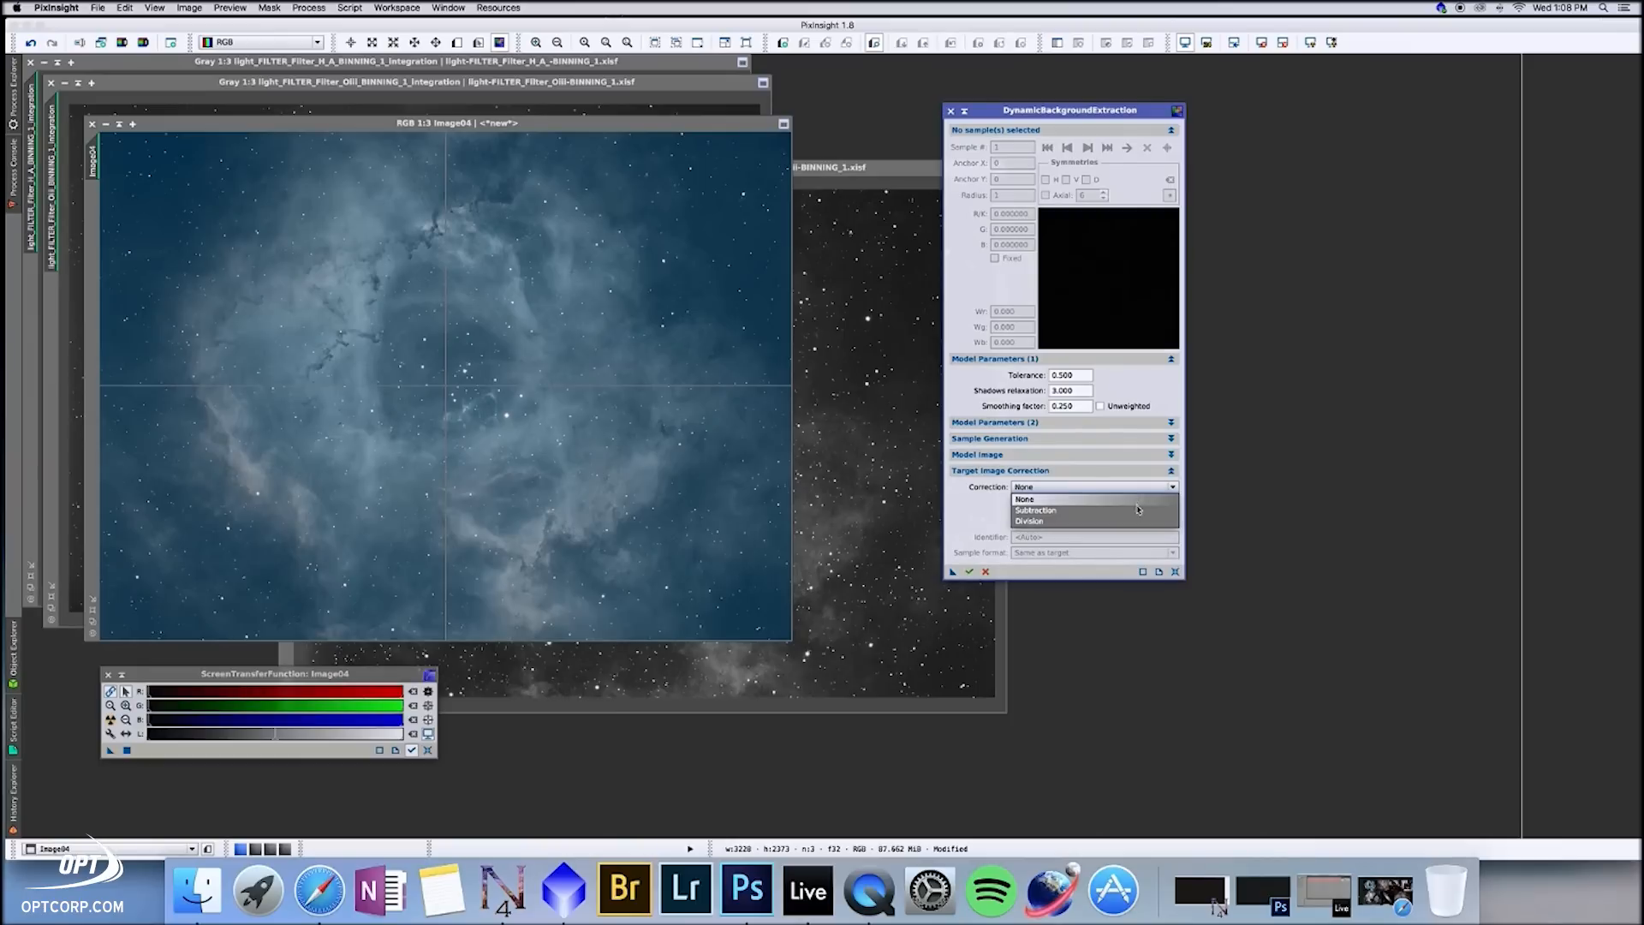
pyautogui.click(1136, 512)
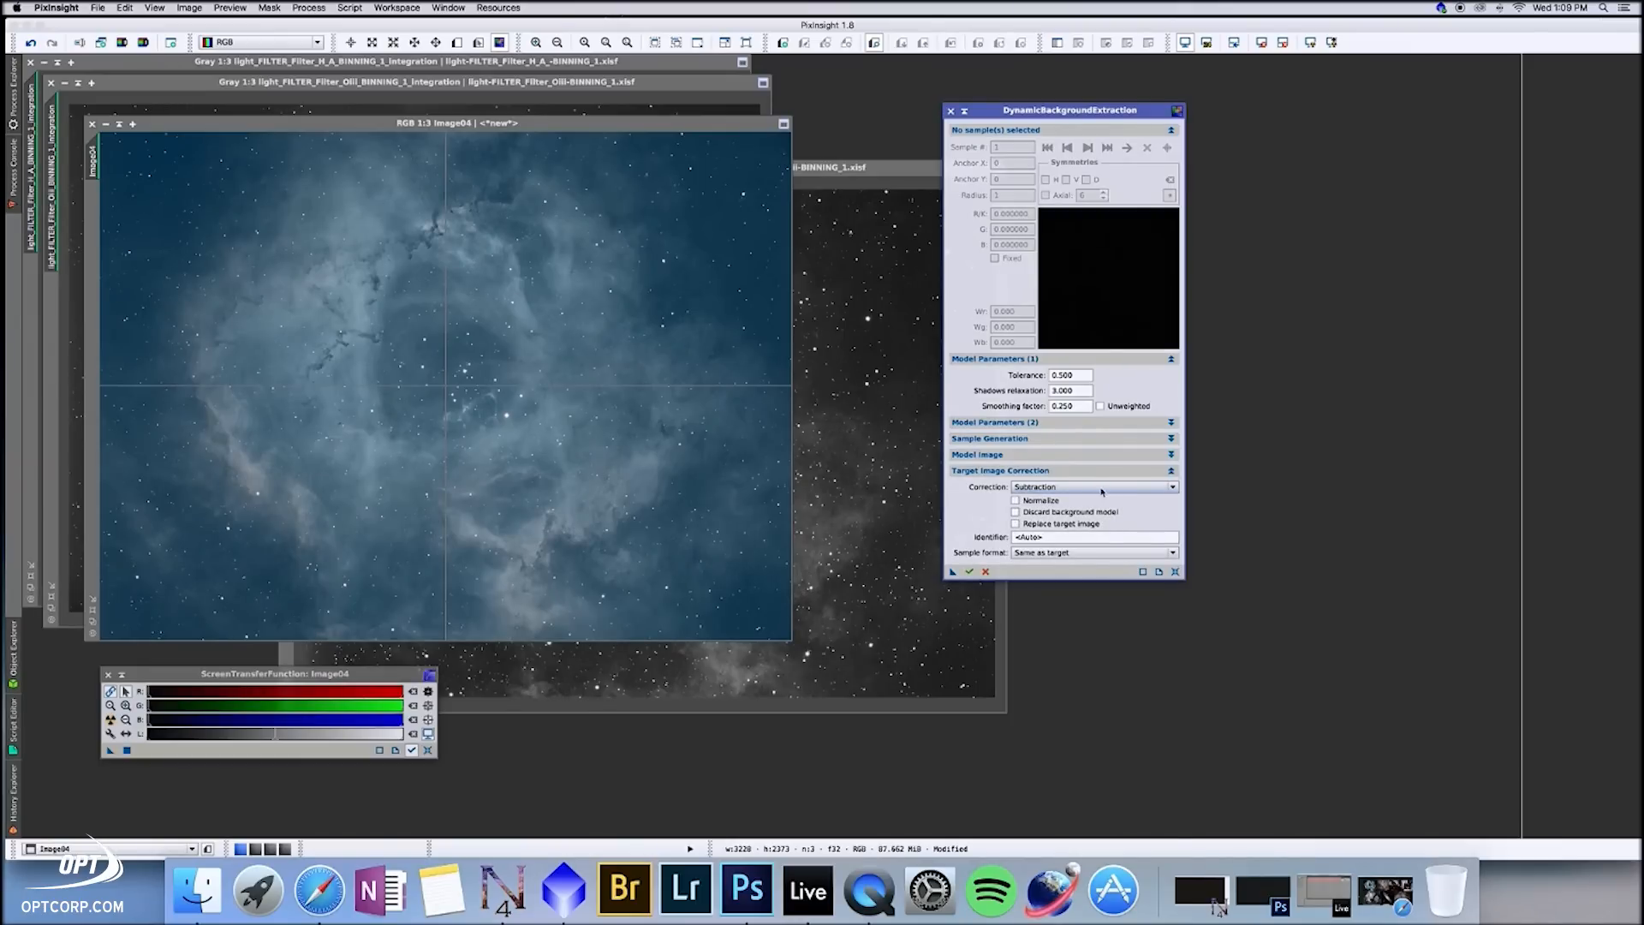
pyautogui.click(884, 601)
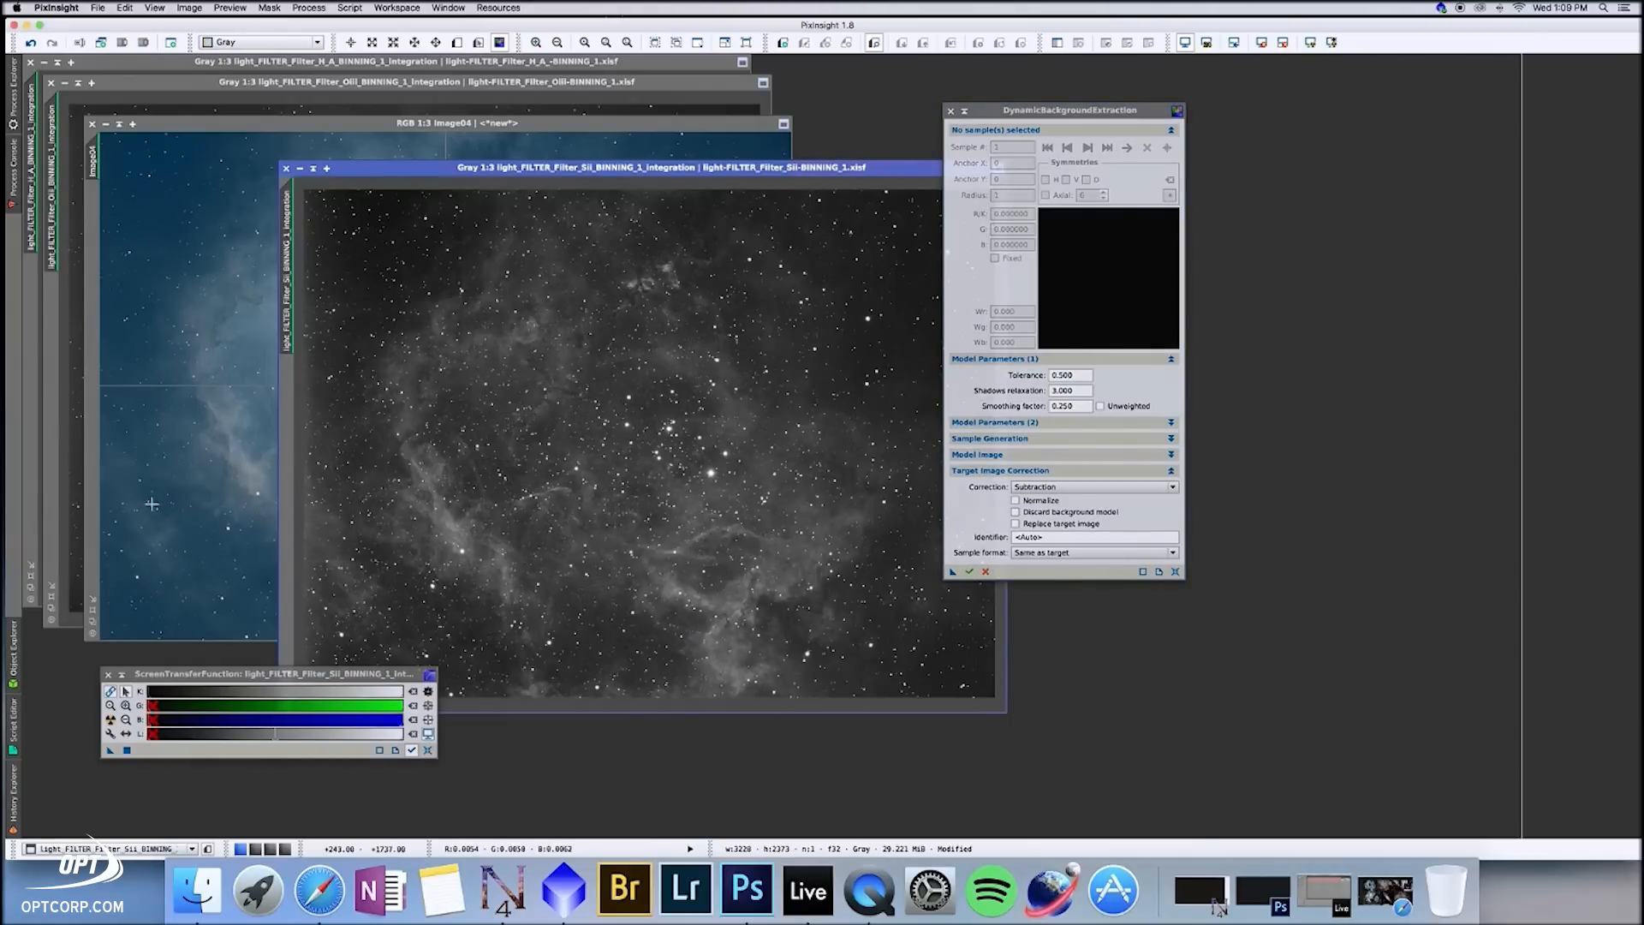
# Step: Place three background samples in the upper-left corner and three in the lower-left corner of the combined image
pyautogui.click(111, 150)
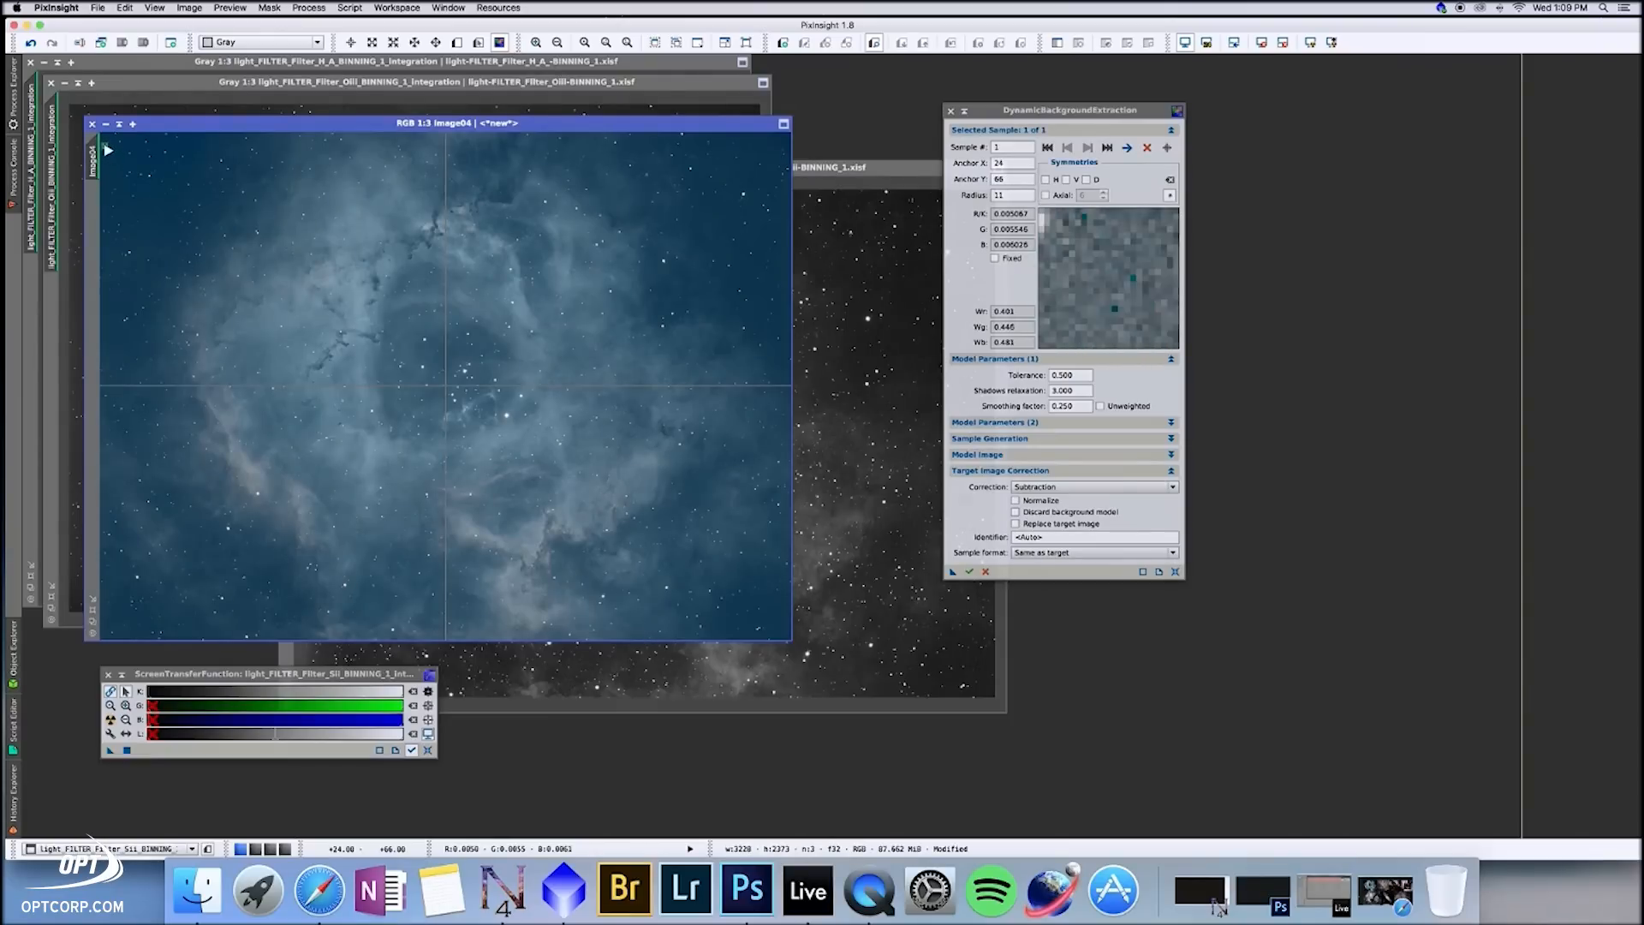
pyautogui.moveTo(109, 146); pyautogui.dragTo(109, 147)
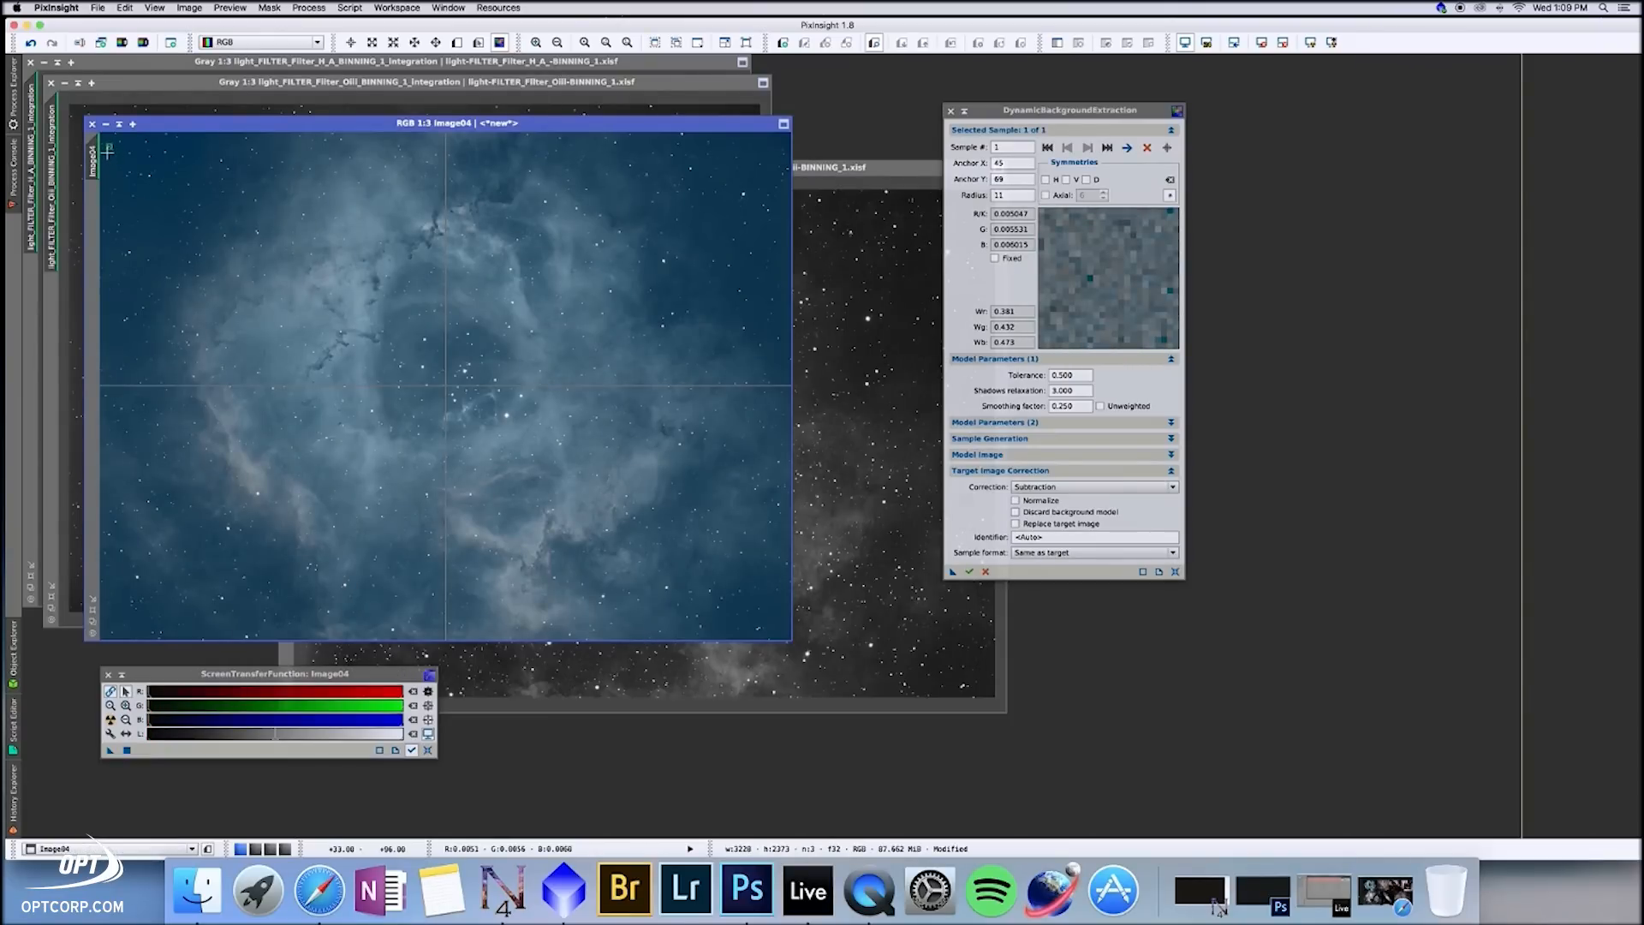
pyautogui.click(110, 155)
pyautogui.click(112, 162)
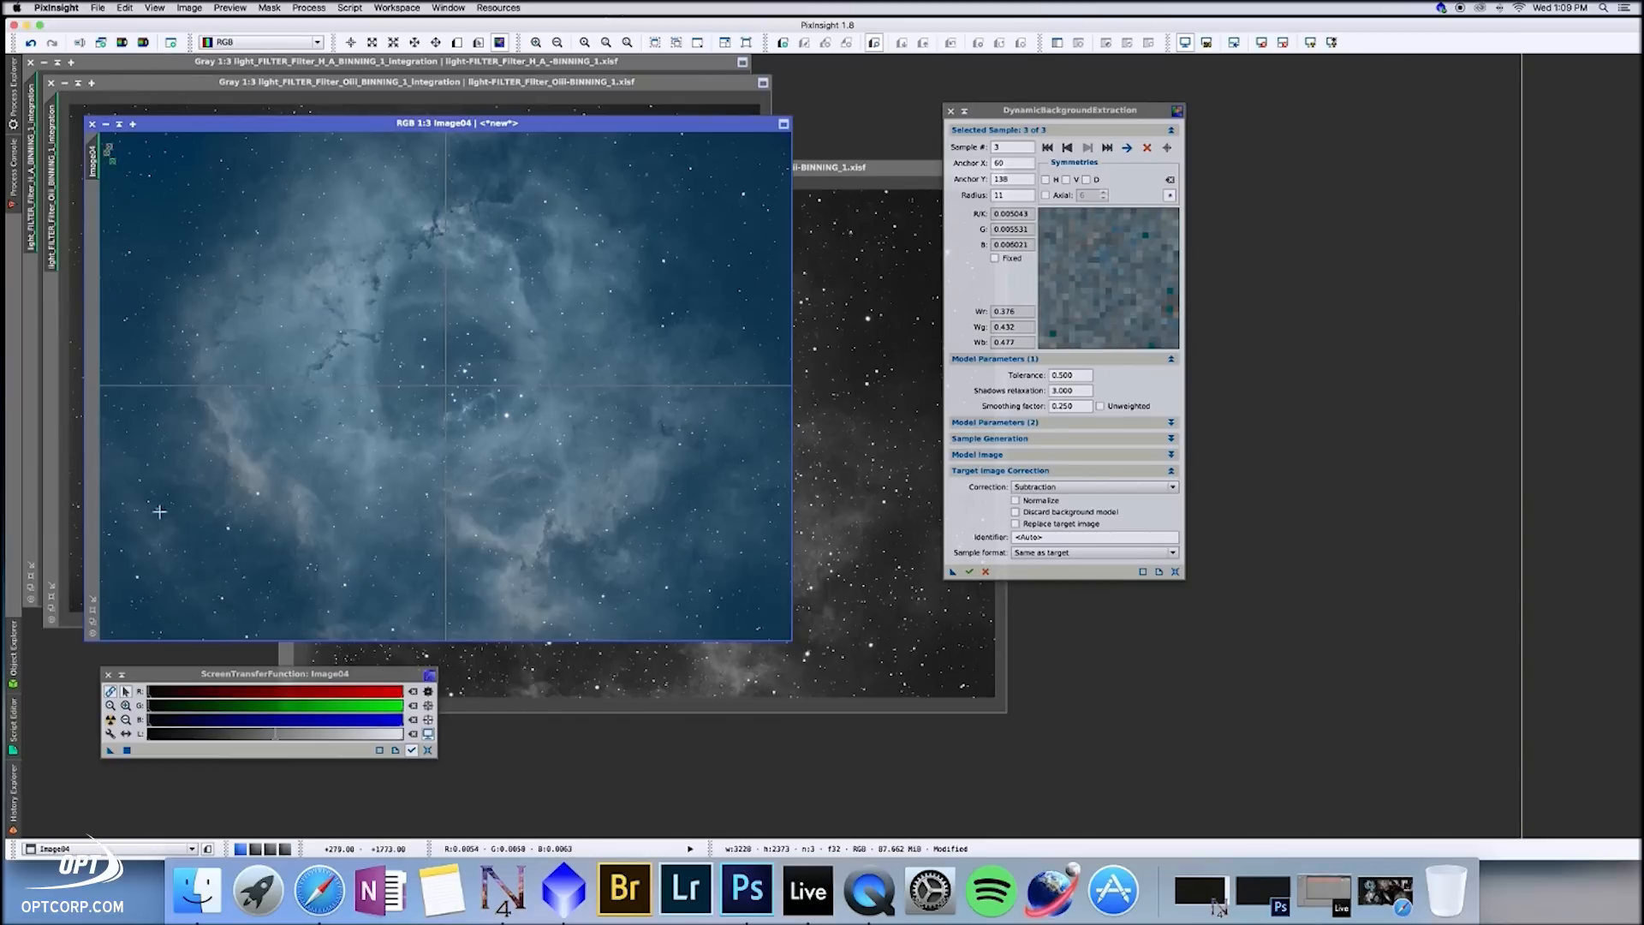
pyautogui.click(114, 619)
pyautogui.click(119, 629)
pyautogui.click(125, 639)
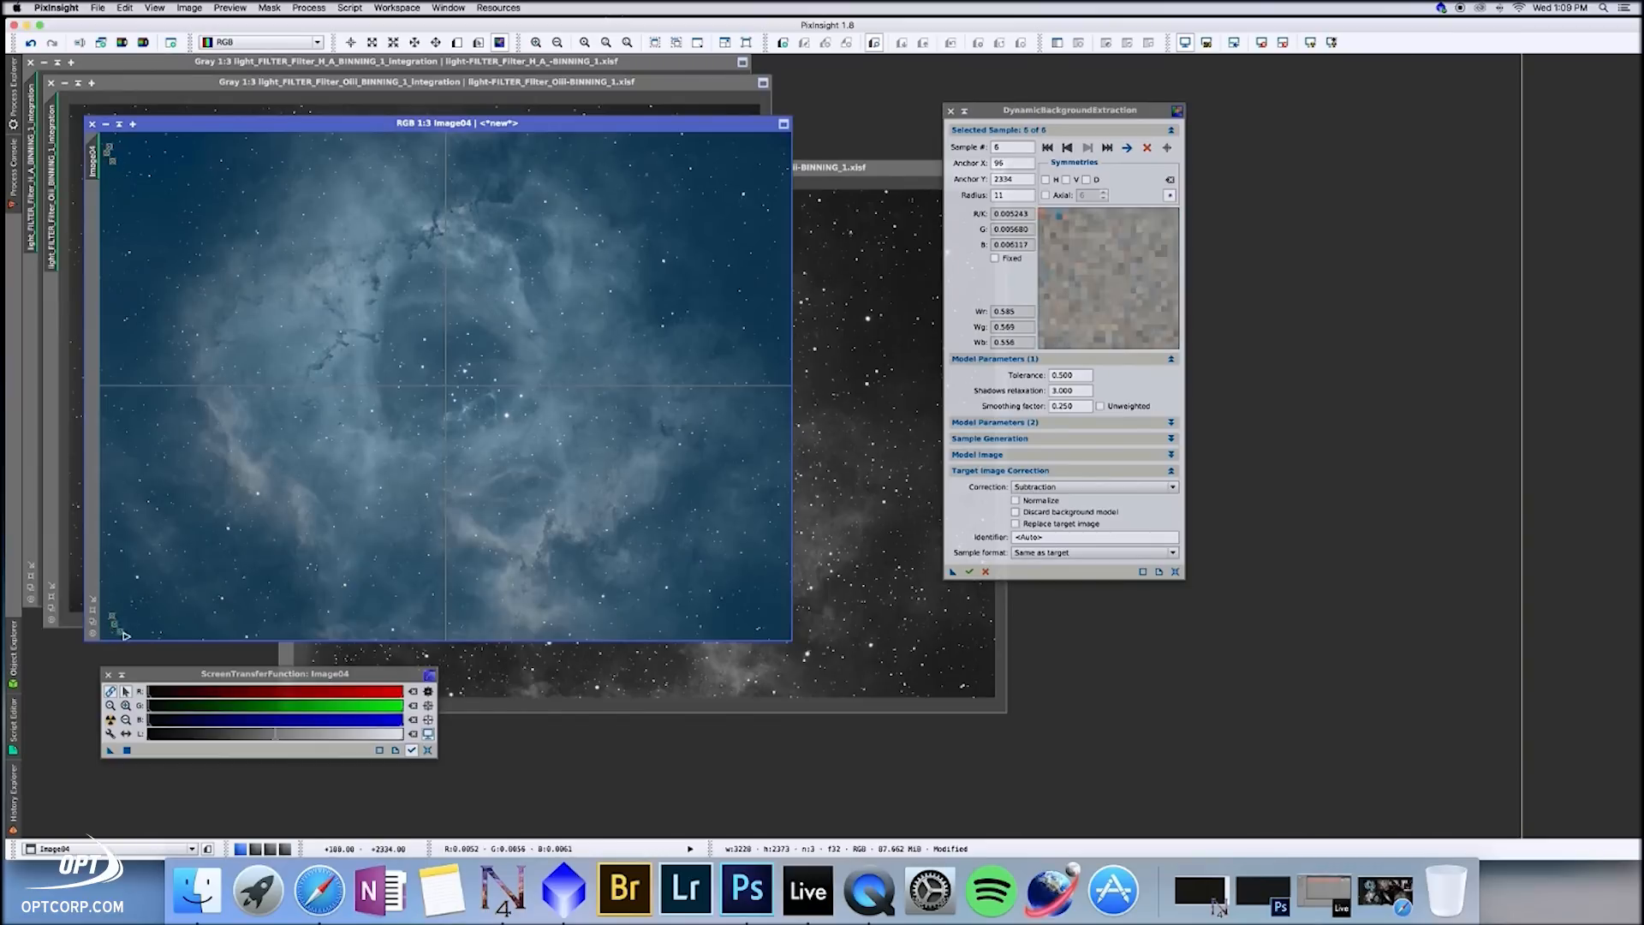
# Step: Add three background samples in the lower-right corner and three in the upper-right corner of the combined image
pyautogui.click(771, 616)
pyautogui.click(774, 618)
pyautogui.click(777, 629)
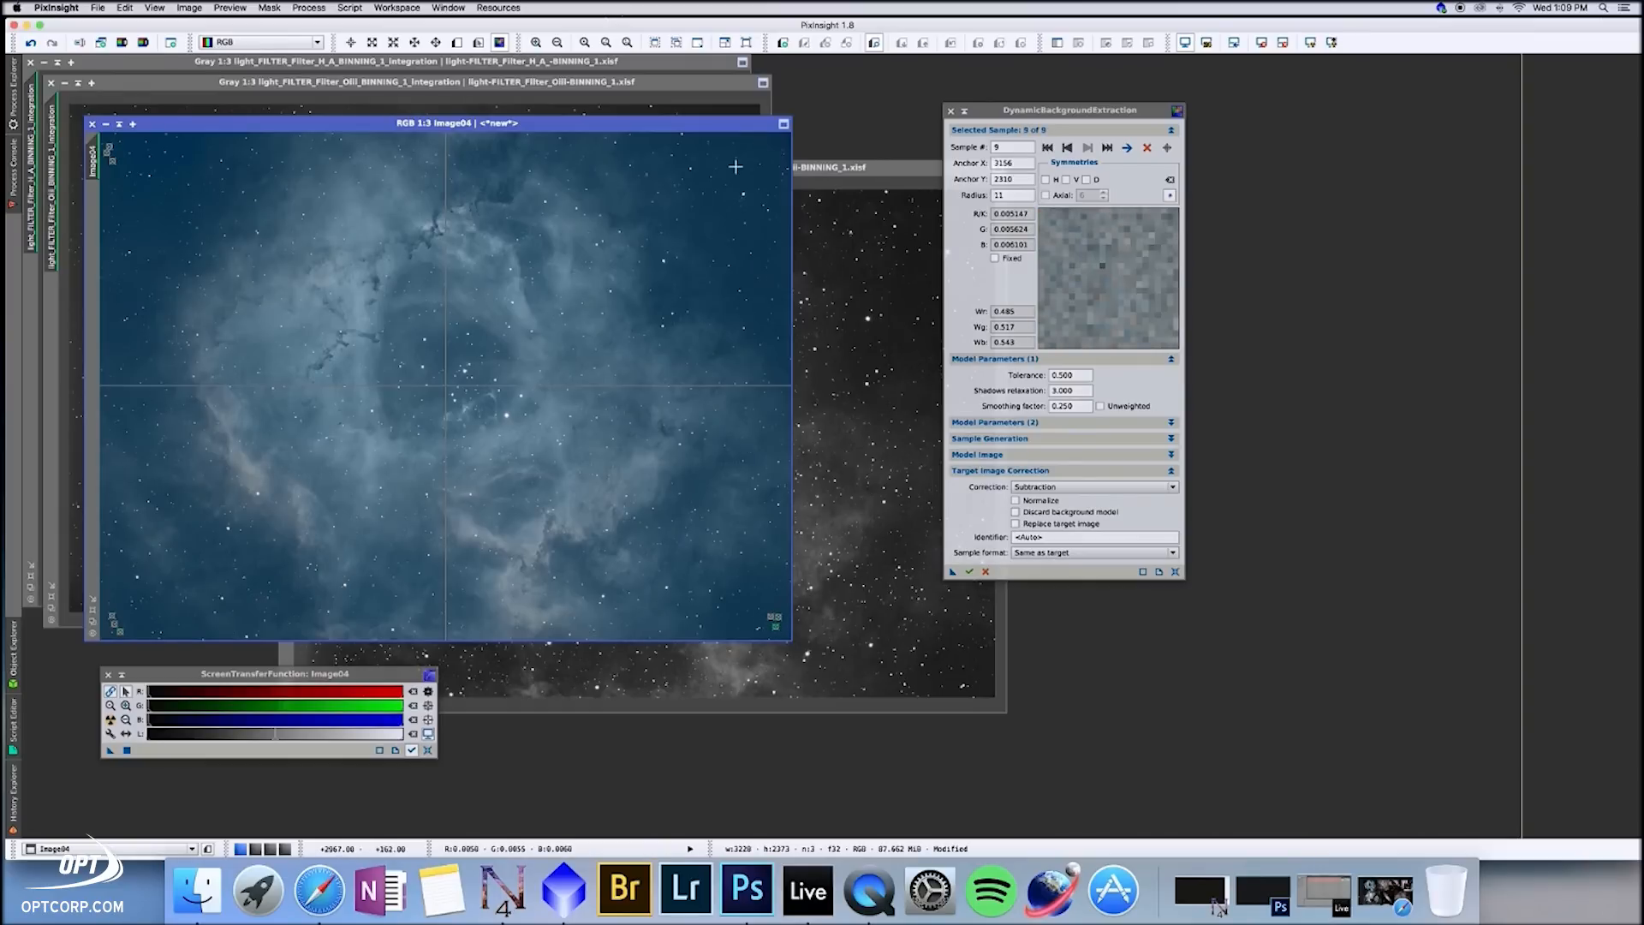
pyautogui.click(759, 145)
pyautogui.click(771, 150)
pyautogui.click(771, 162)
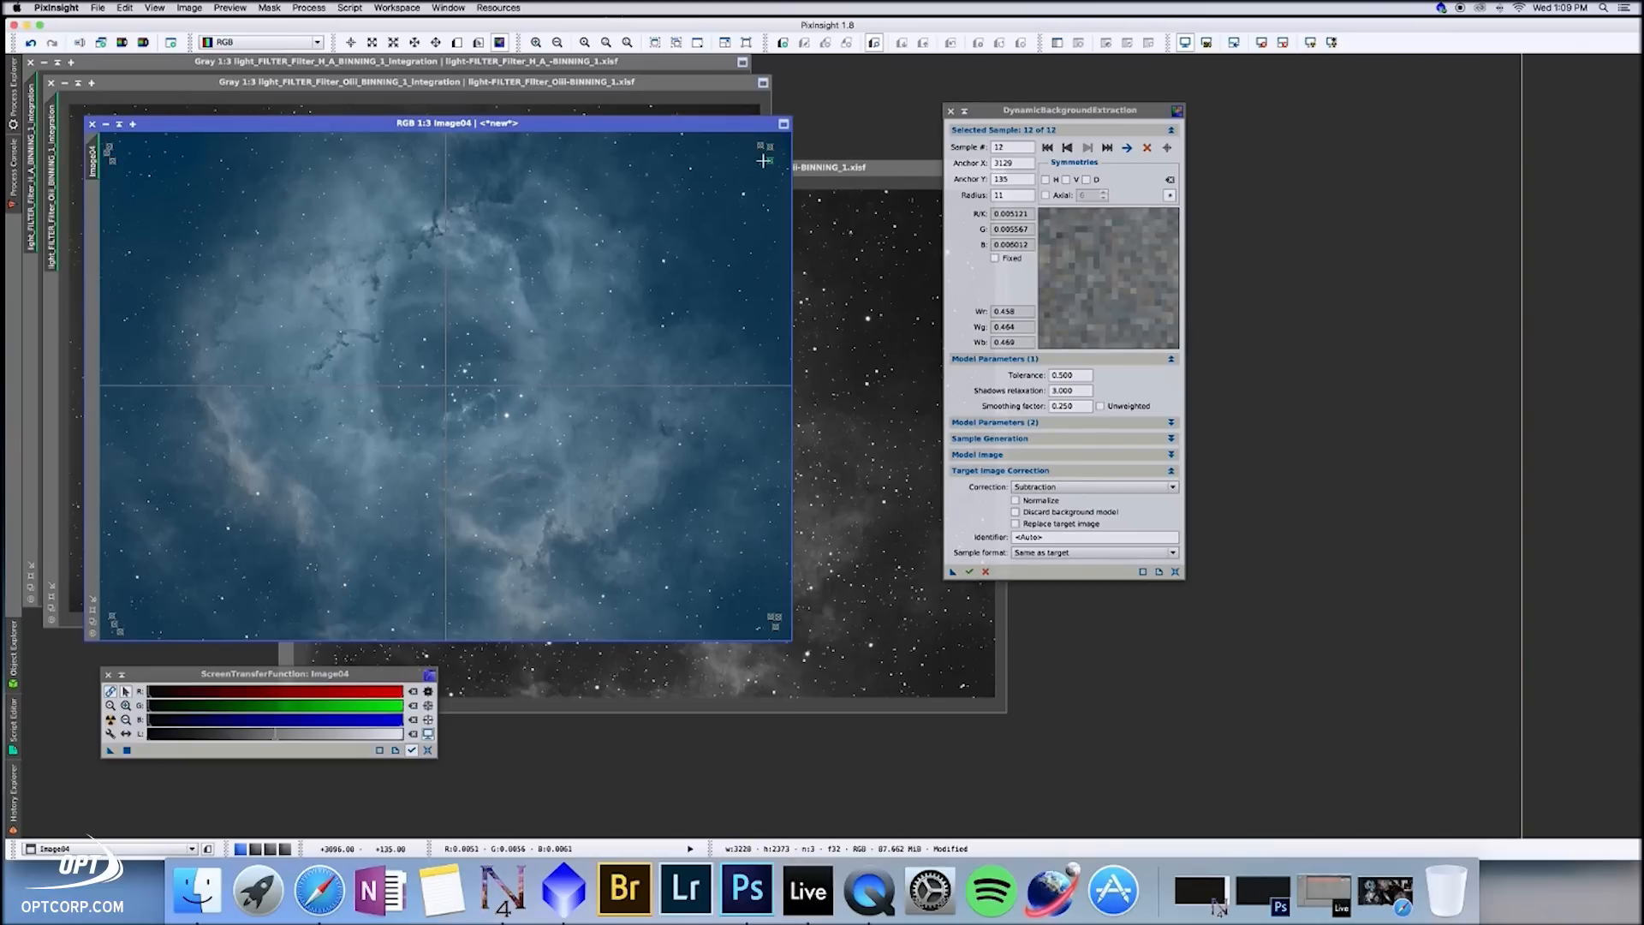
# Step: Execute the background extraction, dismiss the process console, and move the corrected image apart from the background model image
pyautogui.click(969, 574)
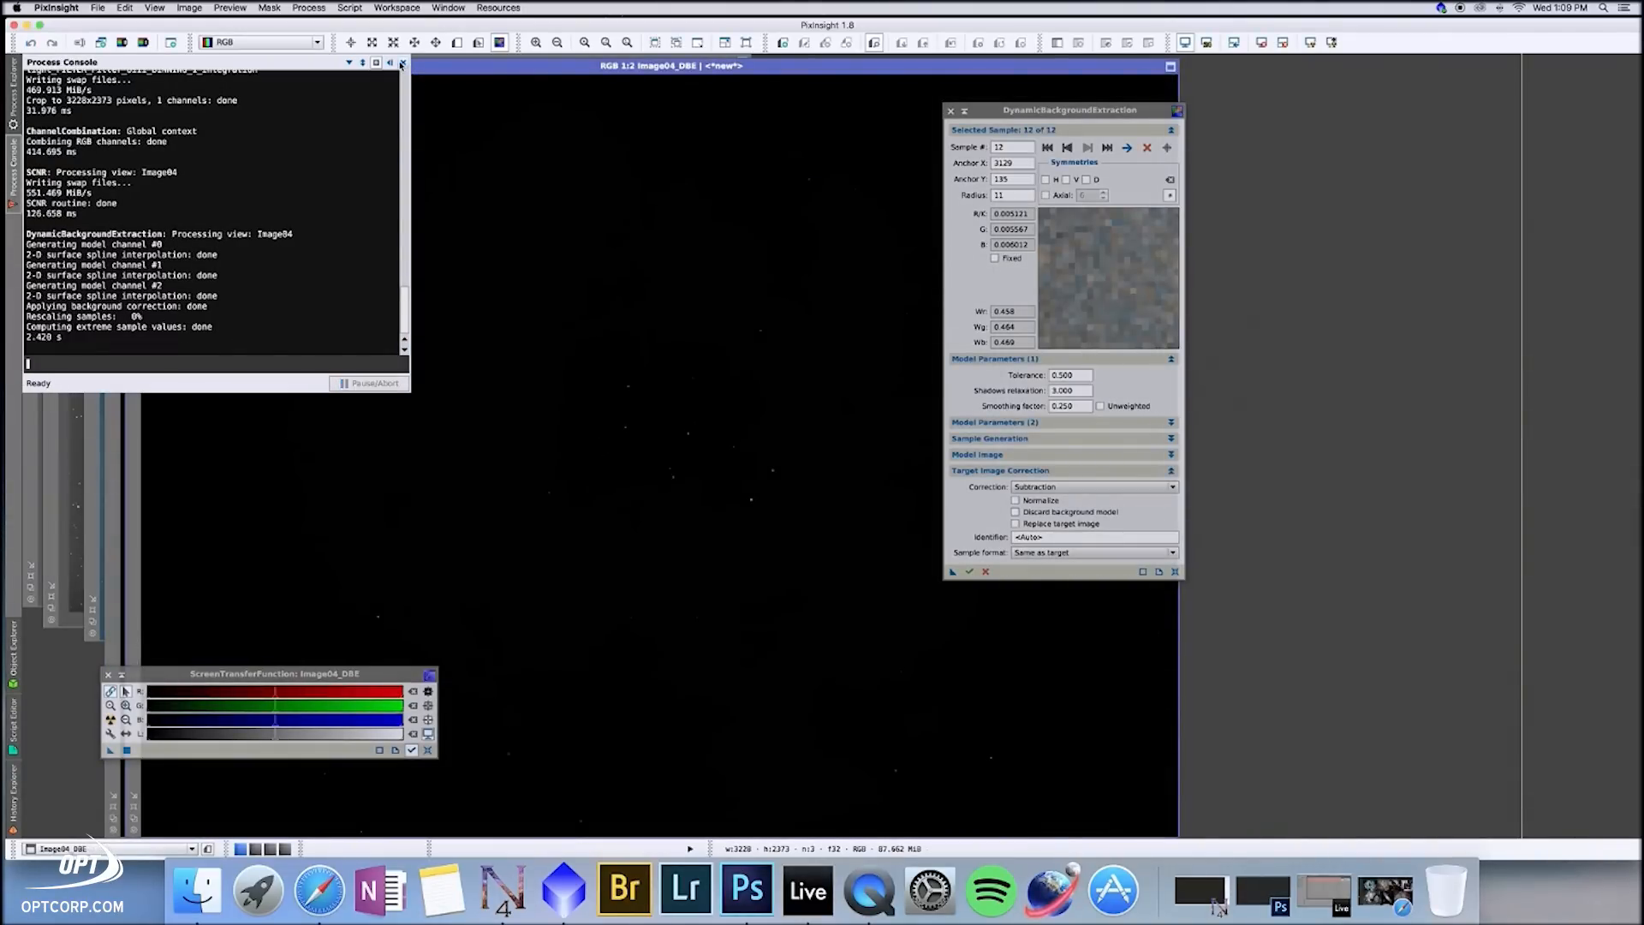
pyautogui.click(402, 63)
pyautogui.moveTo(373, 69); pyautogui.dragTo(767, 117)
pyautogui.click(234, 223)
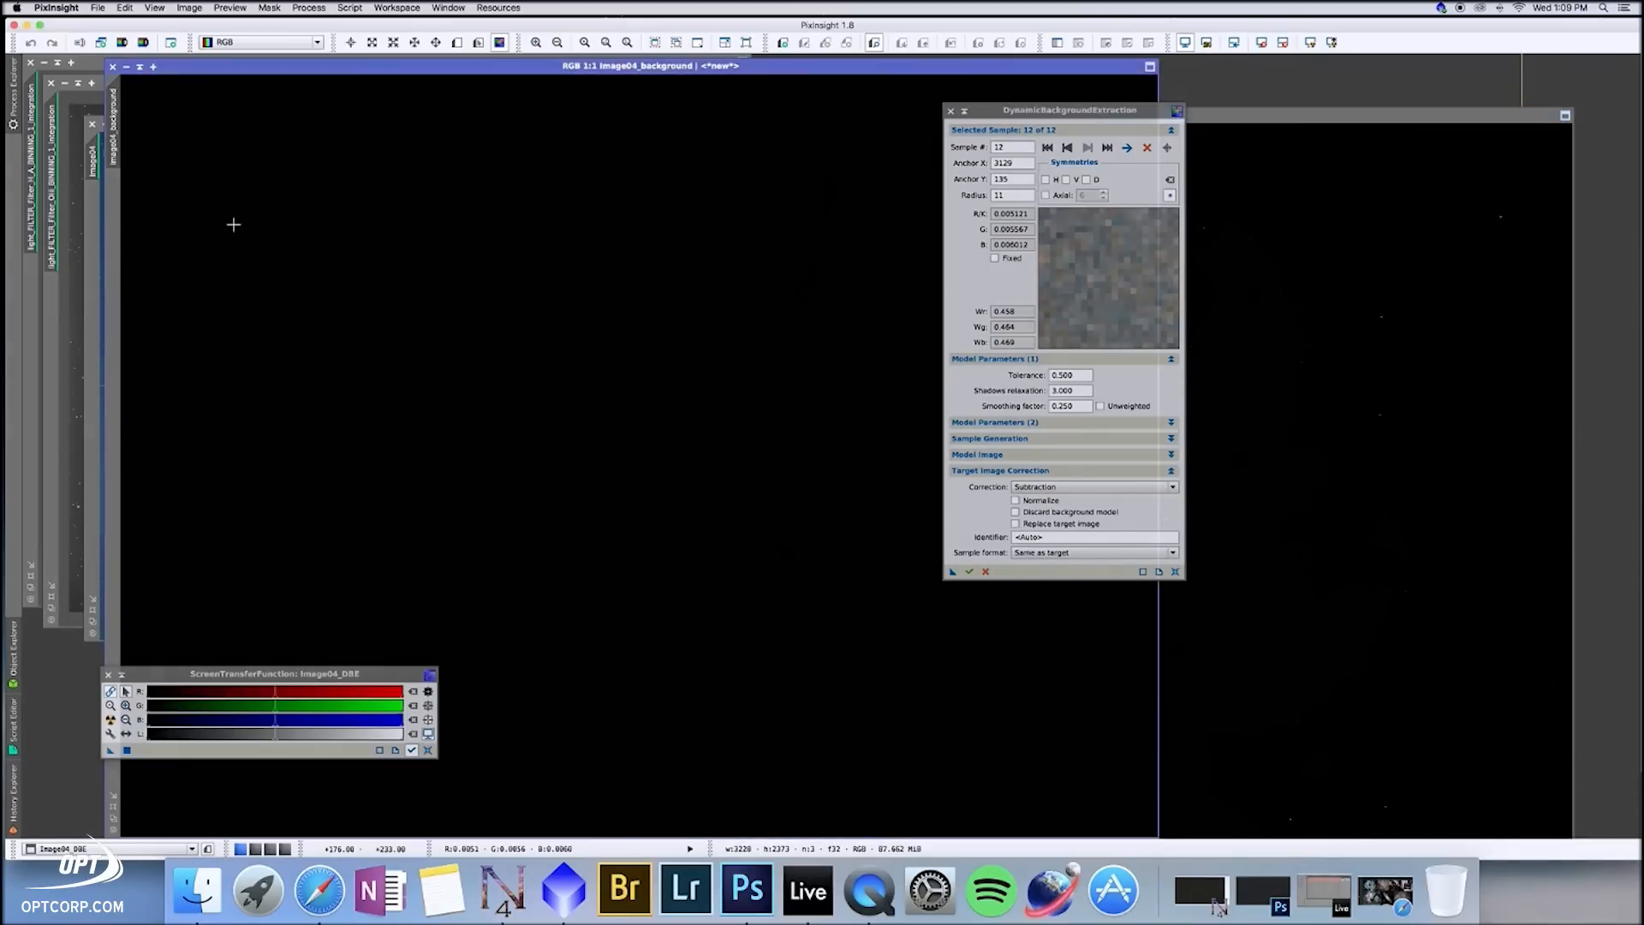
# Step: Auto-stretch the extracted background model to inspect its gradient and close that image
pyautogui.click(111, 720)
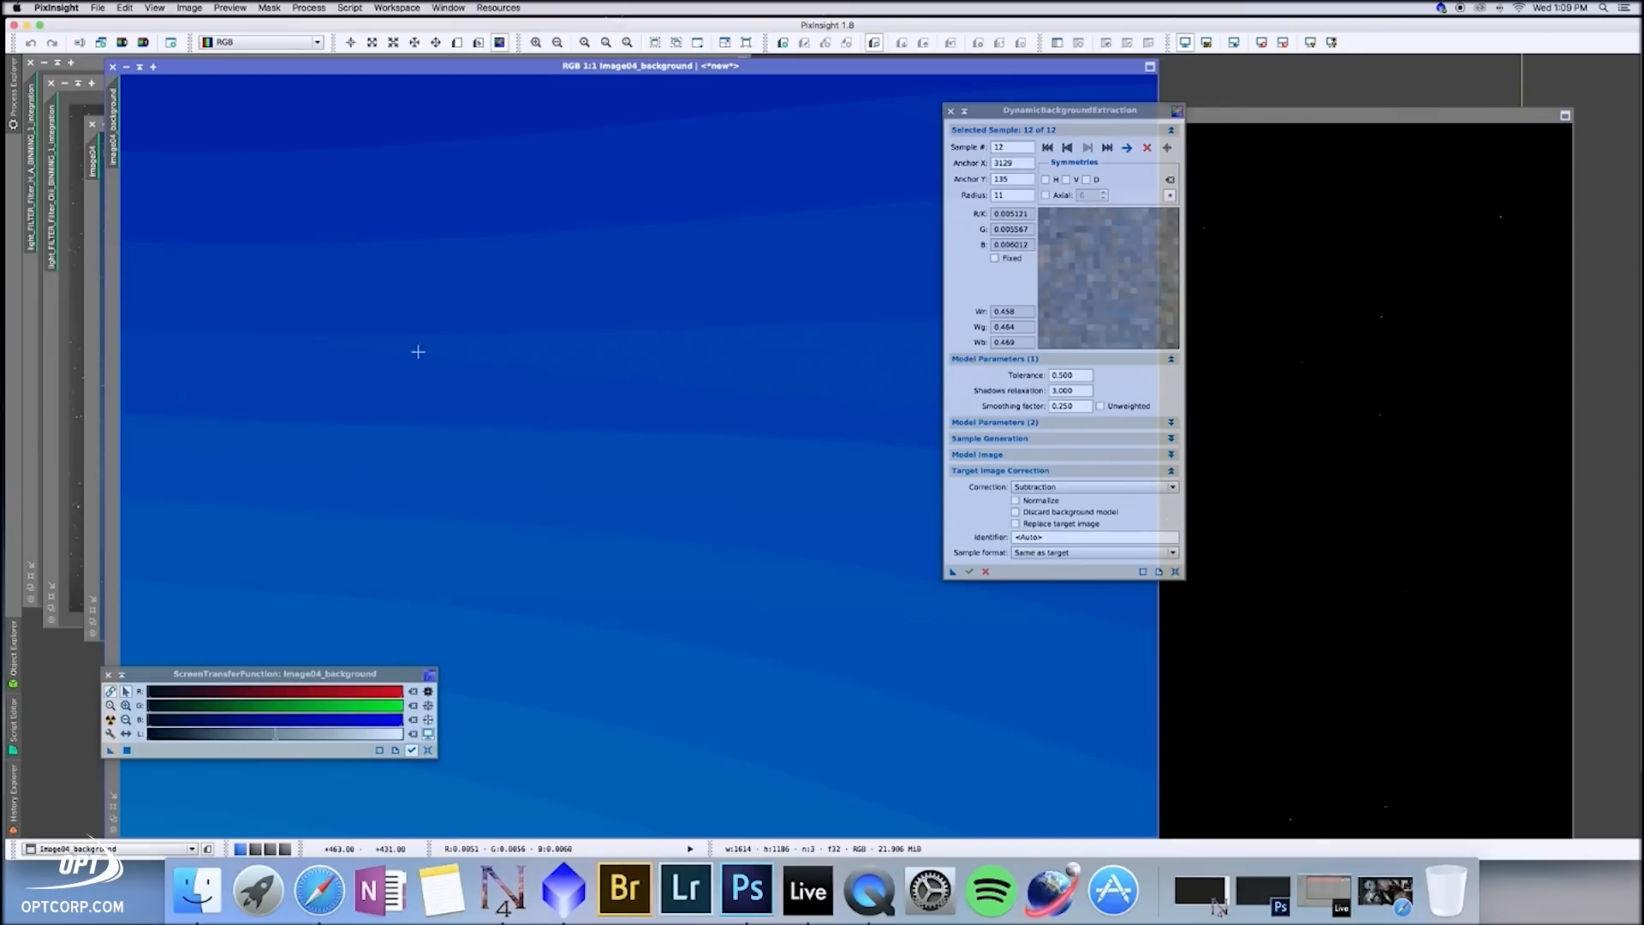
pyautogui.click(111, 68)
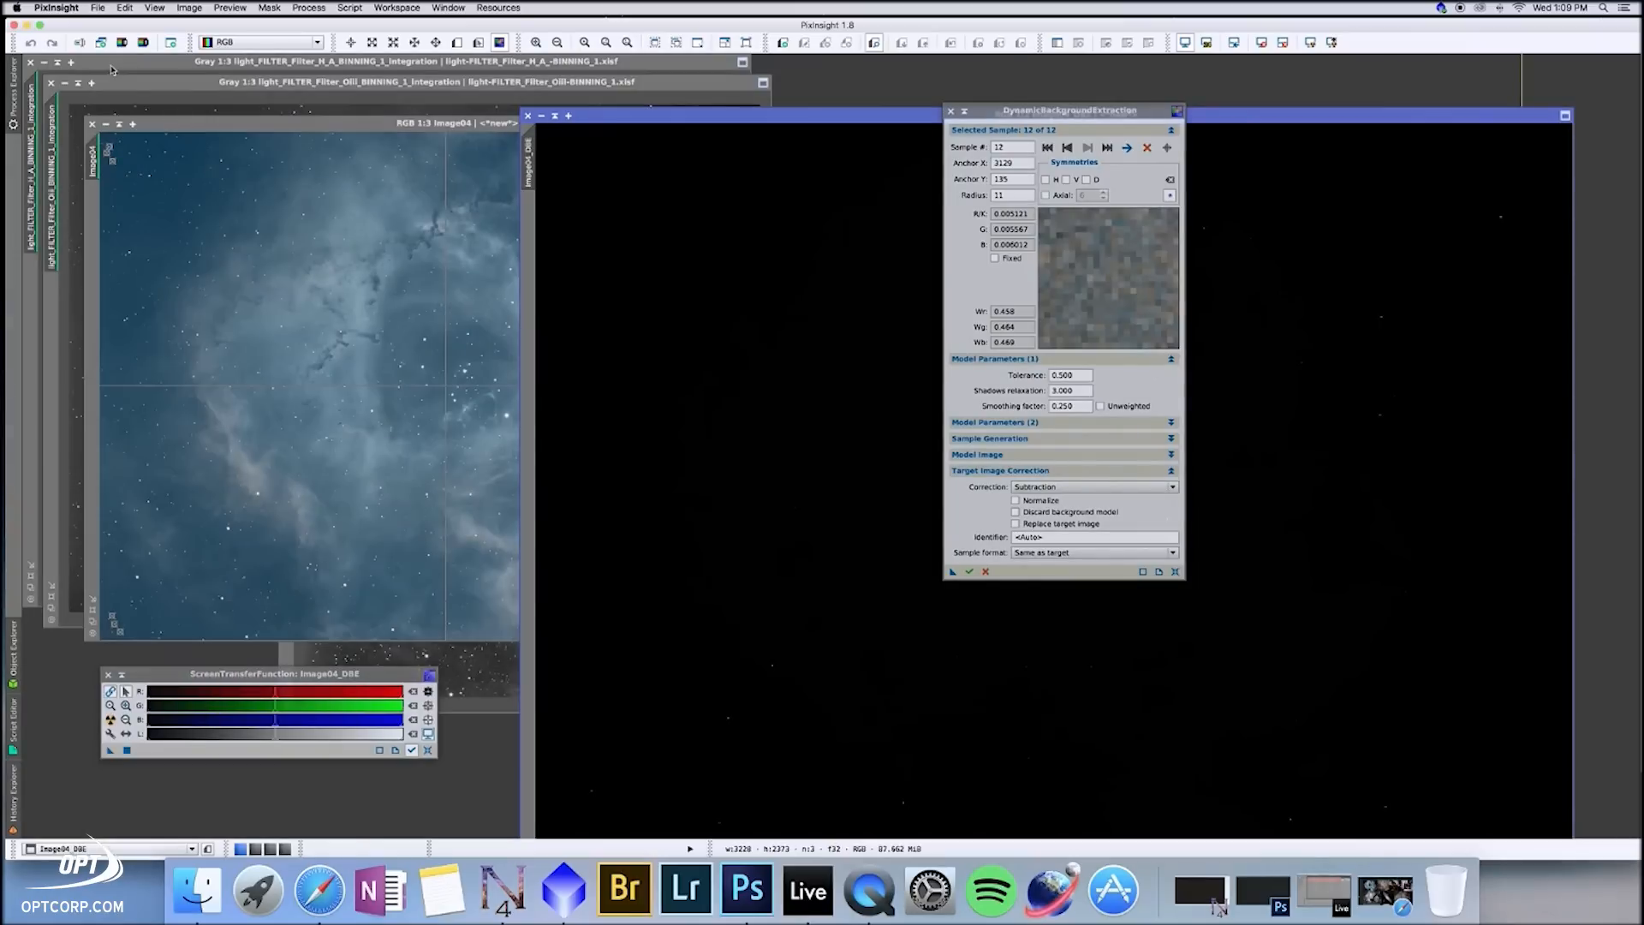
# Step: Auto-stretch the background-corrected image, reposition it over the other images, and close DynamicBackgroundExtraction
pyautogui.moveTo(647, 120); pyautogui.dragTo(459, 128)
pyautogui.click(110, 719)
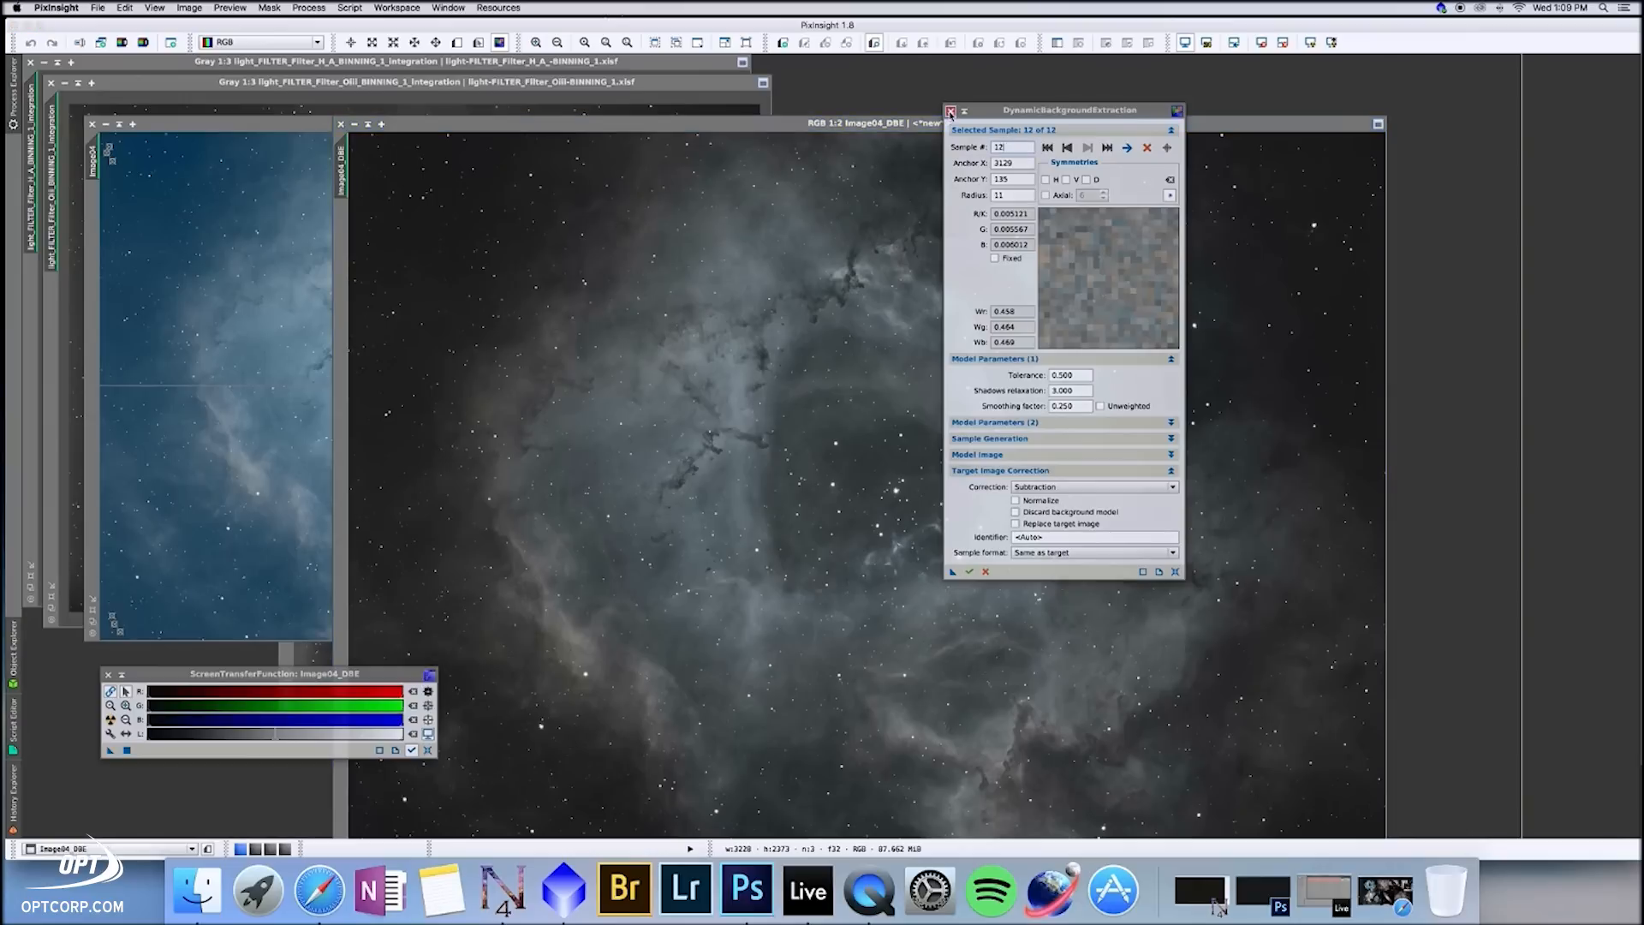
pyautogui.click(950, 111)
pyautogui.click(876, 451)
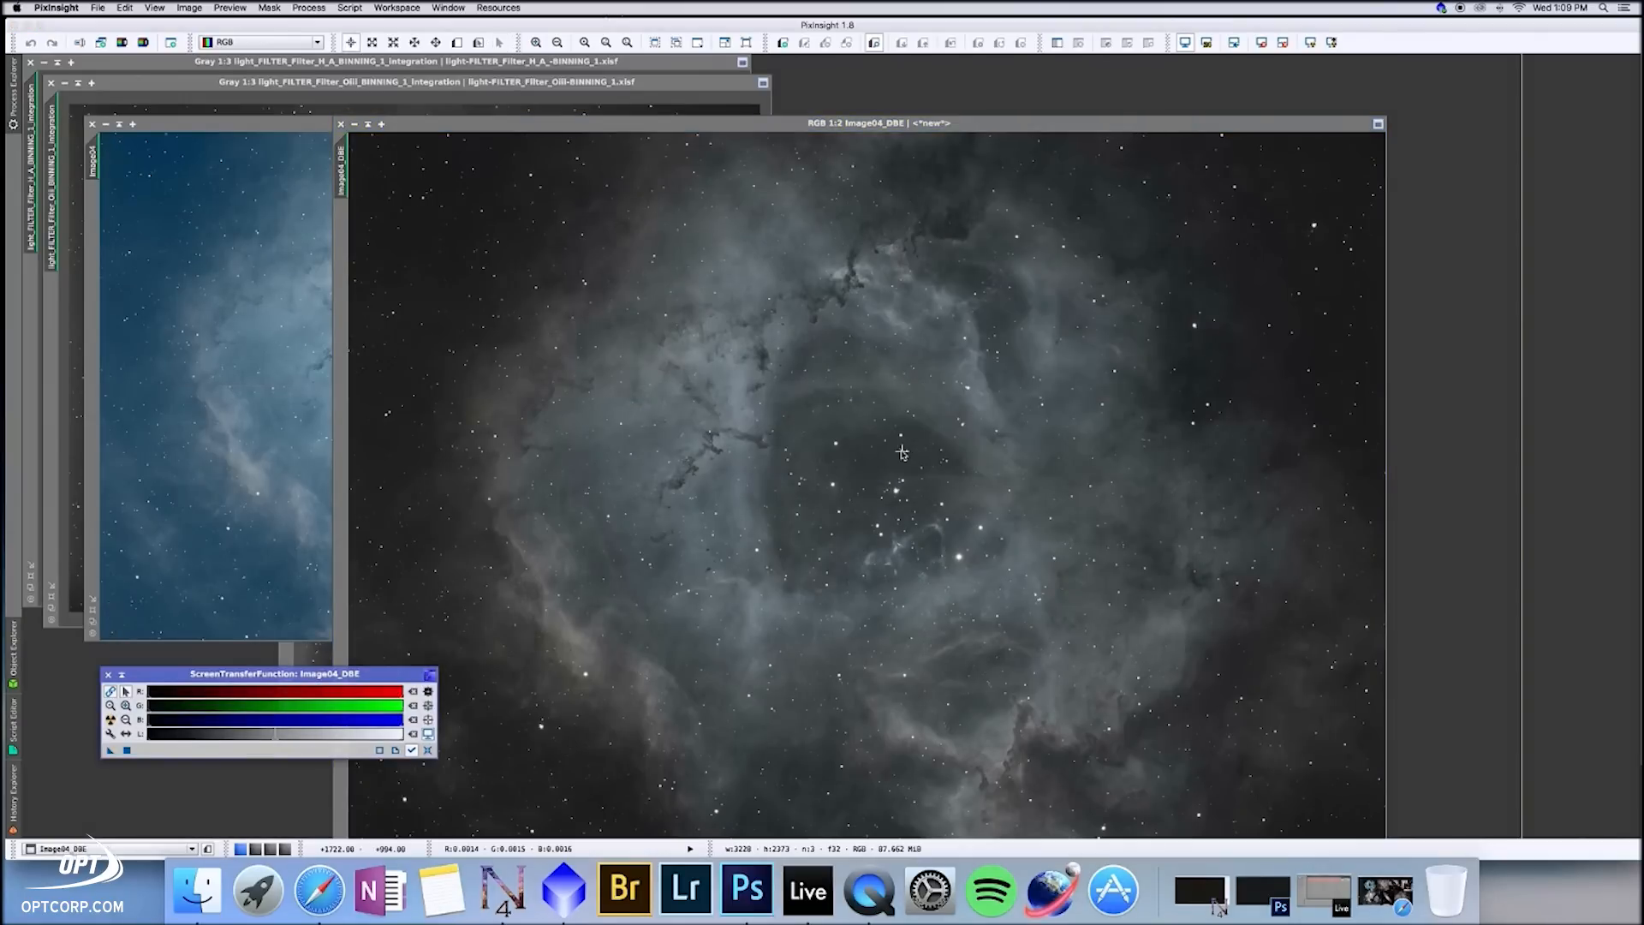
pyautogui.moveTo(611, 133); pyautogui.dragTo(417, 78)
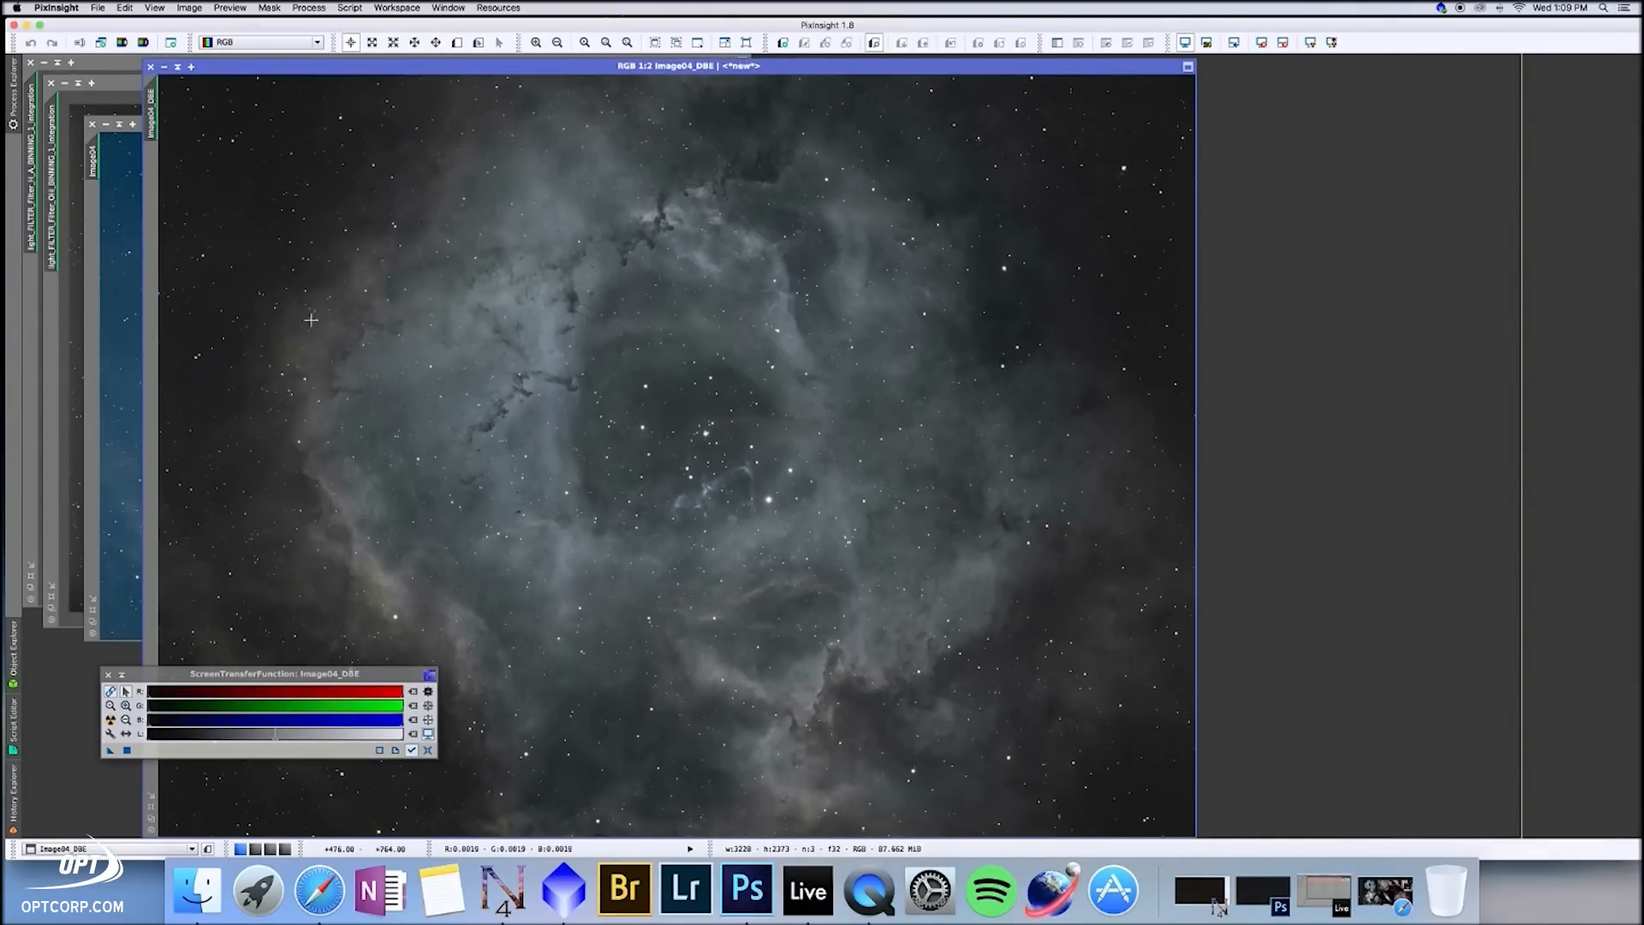
# Step: Compare the background-corrected image with the OIII, H-alpha and SII masters and the uncorrected RGB image
pyautogui.click(113, 87)
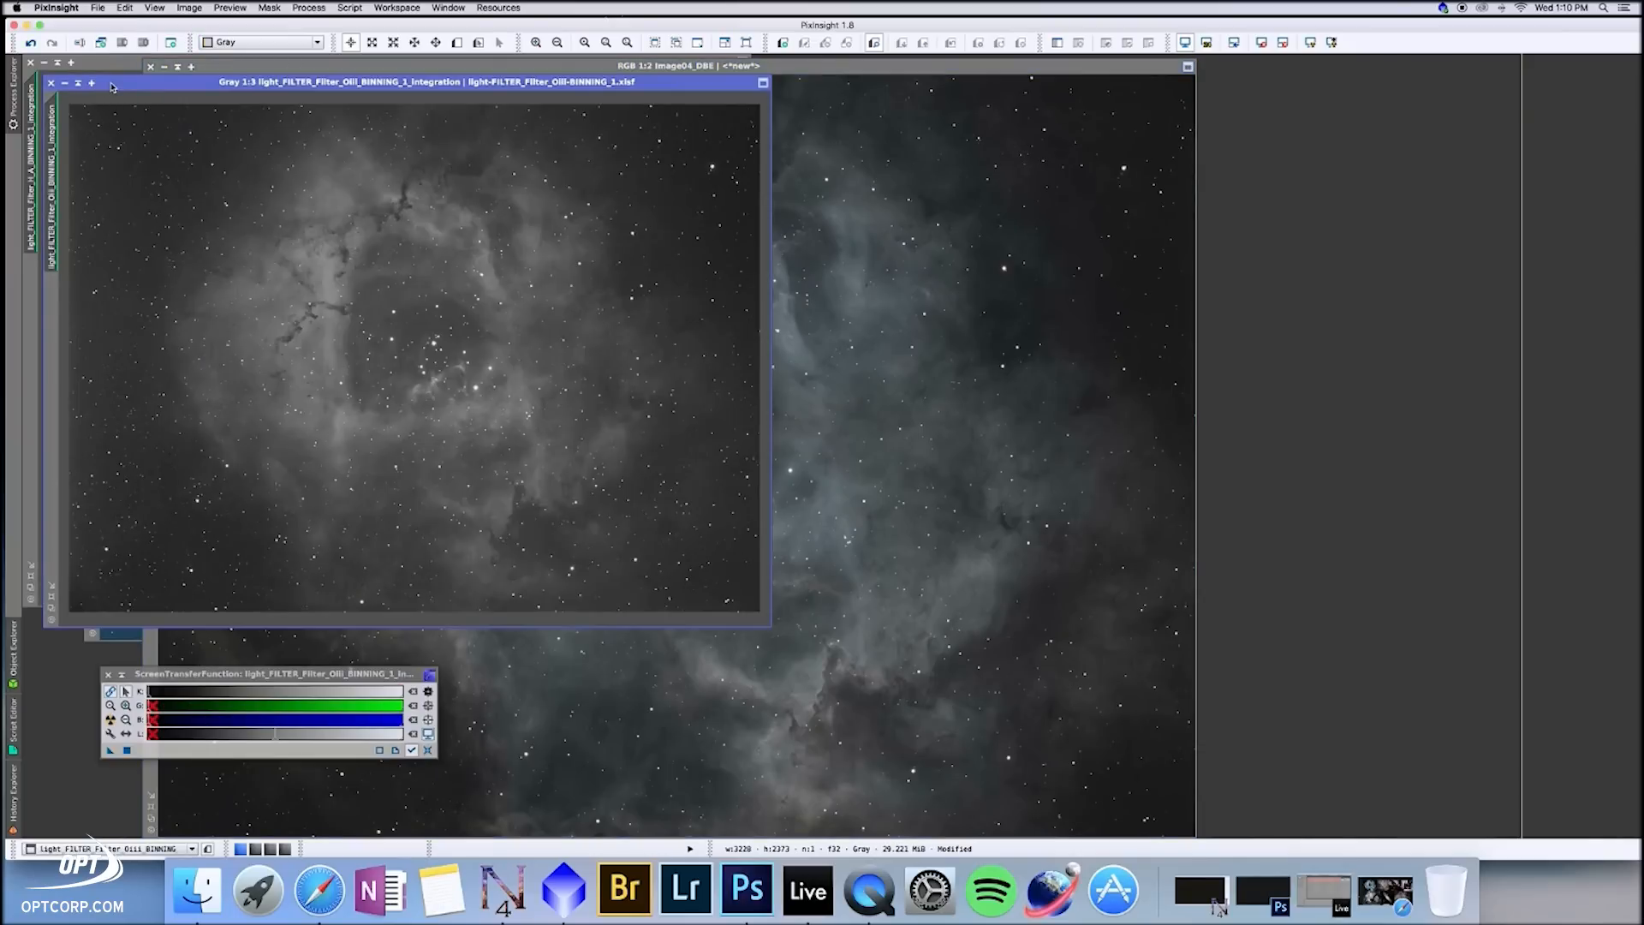
pyautogui.click(92, 66)
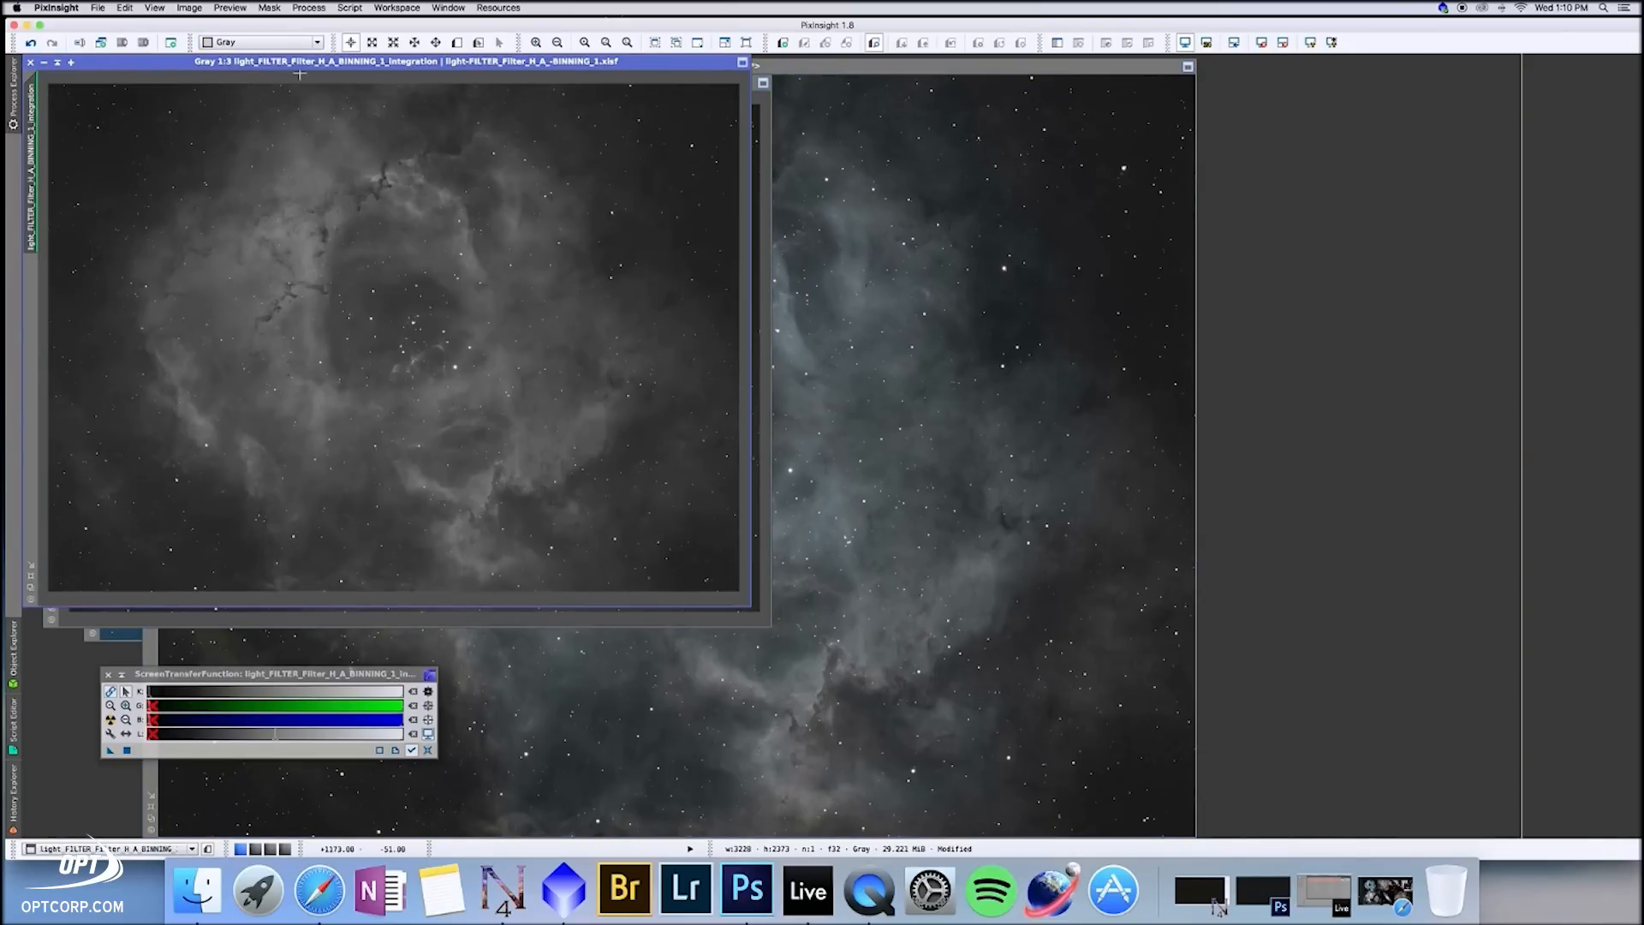
pyautogui.click(867, 71)
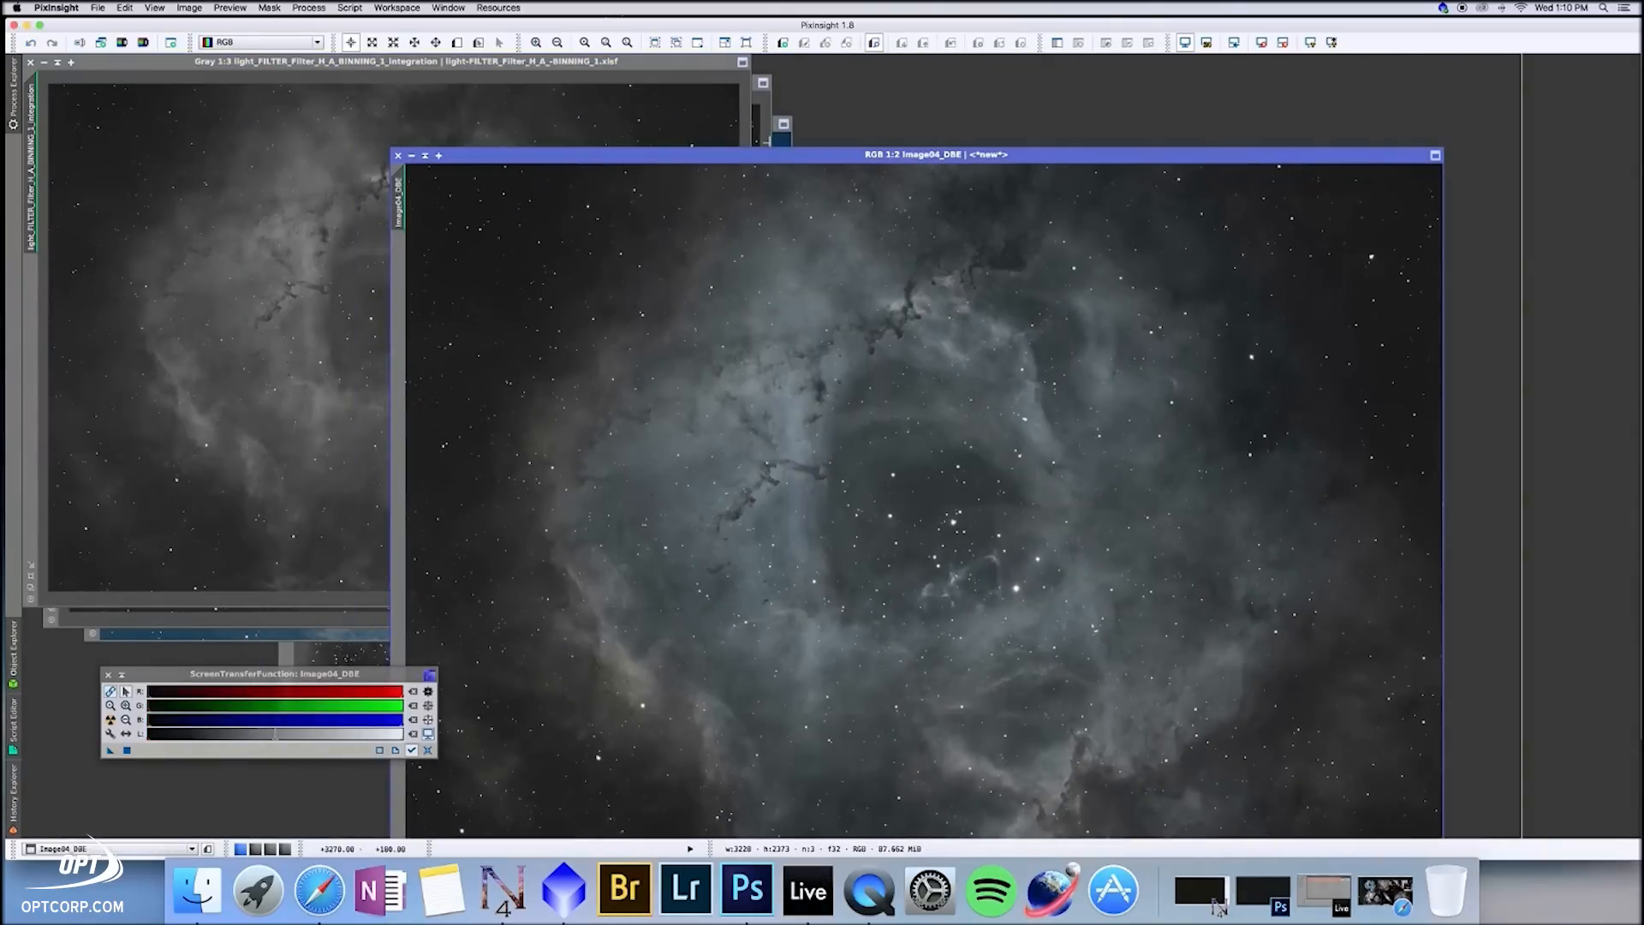
pyautogui.click(779, 134)
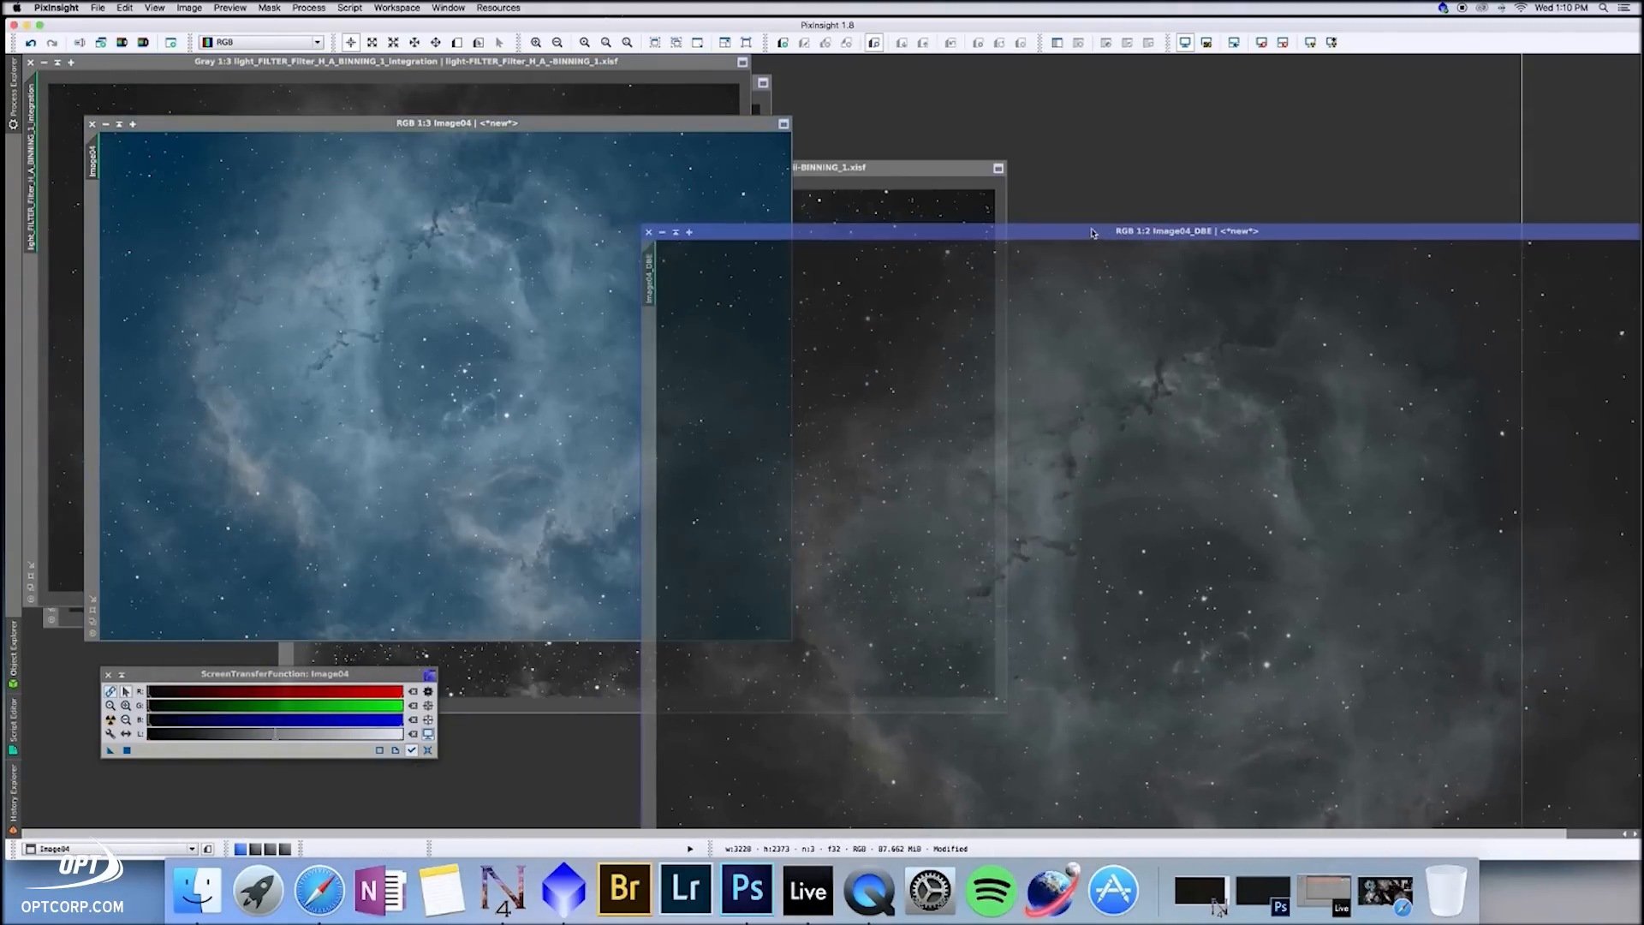
pyautogui.click(884, 168)
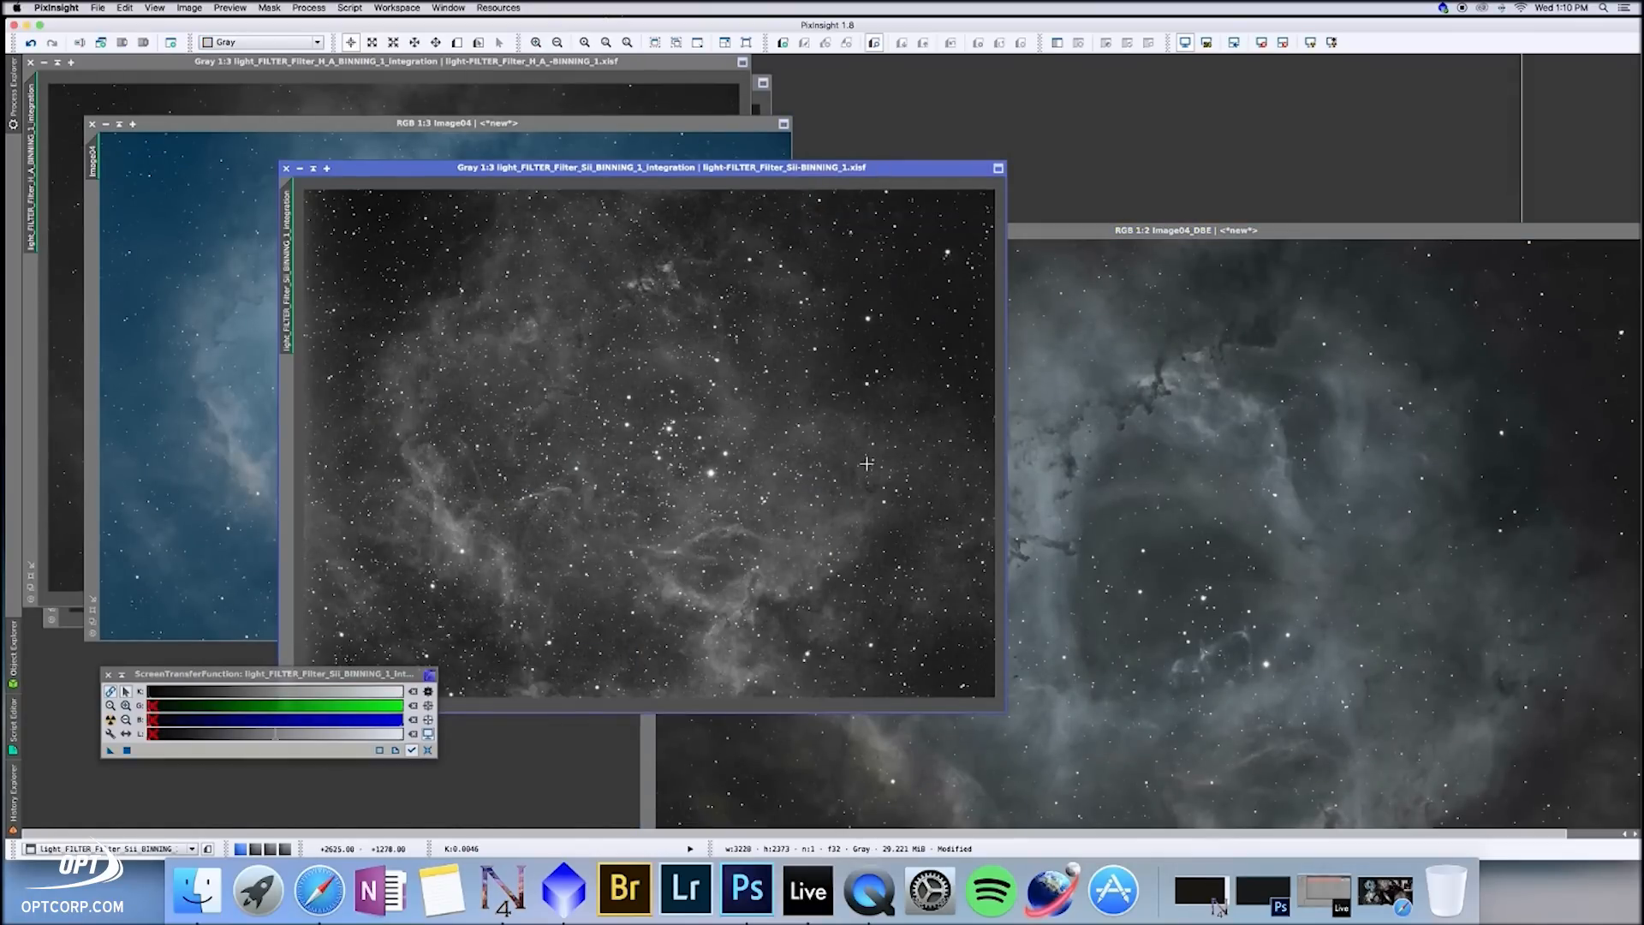
pyautogui.moveTo(1102, 239); pyautogui.dragTo(610, 83)
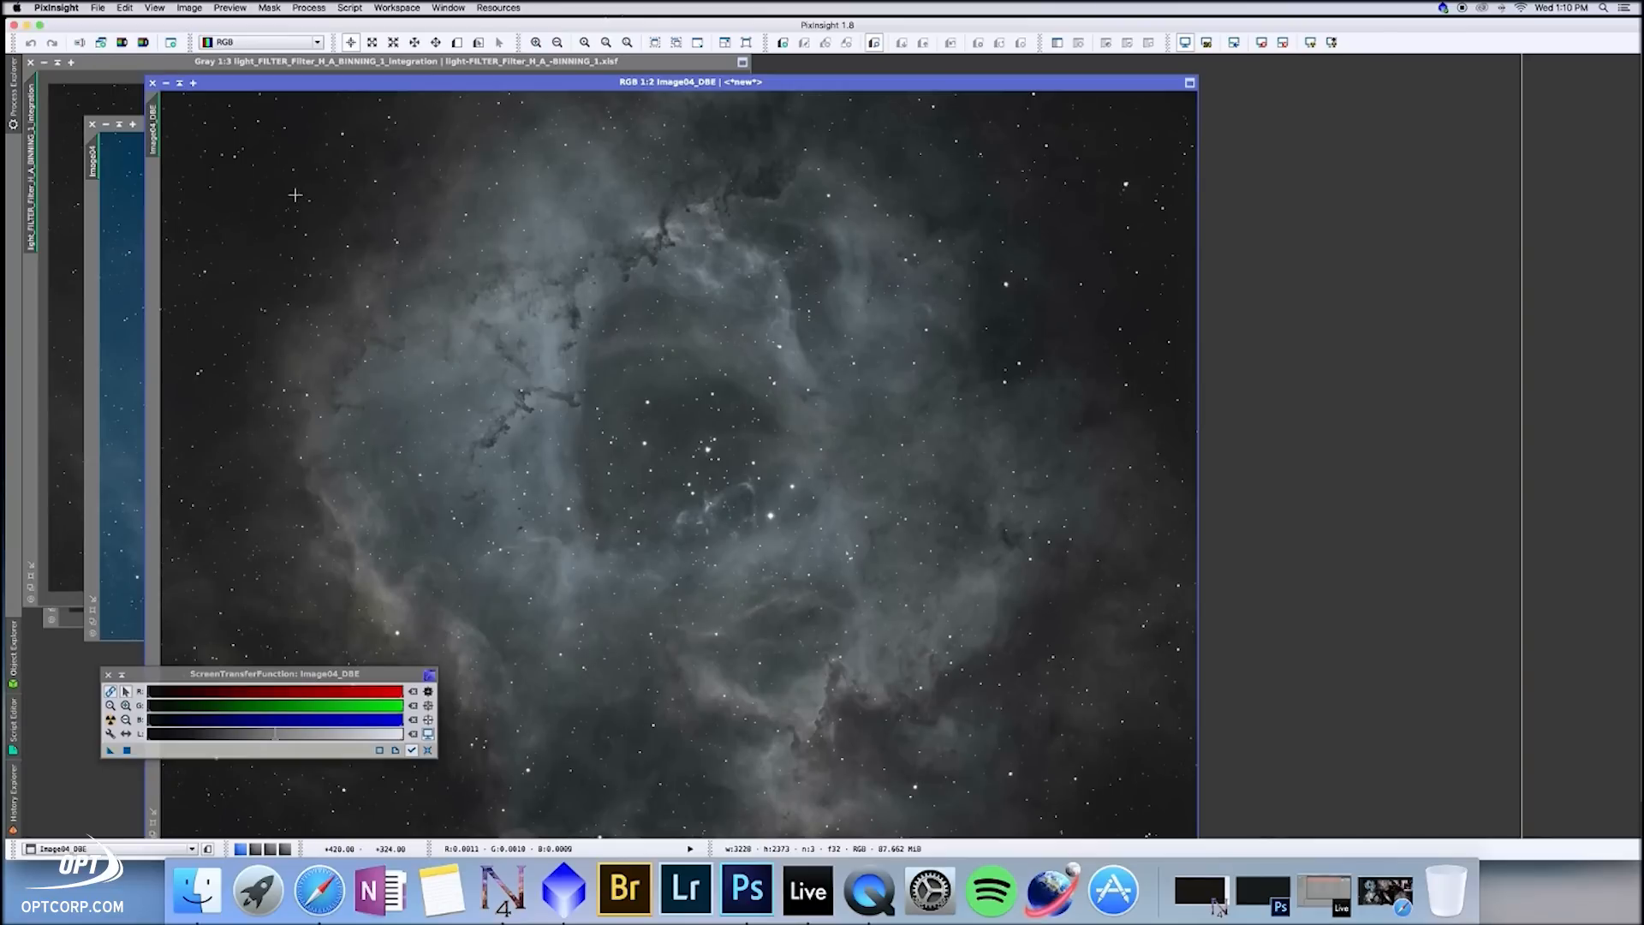
# Step: Clone the background-corrected image and close the surplus clones, keeping a single copy
pyautogui.moveTo(156, 128)
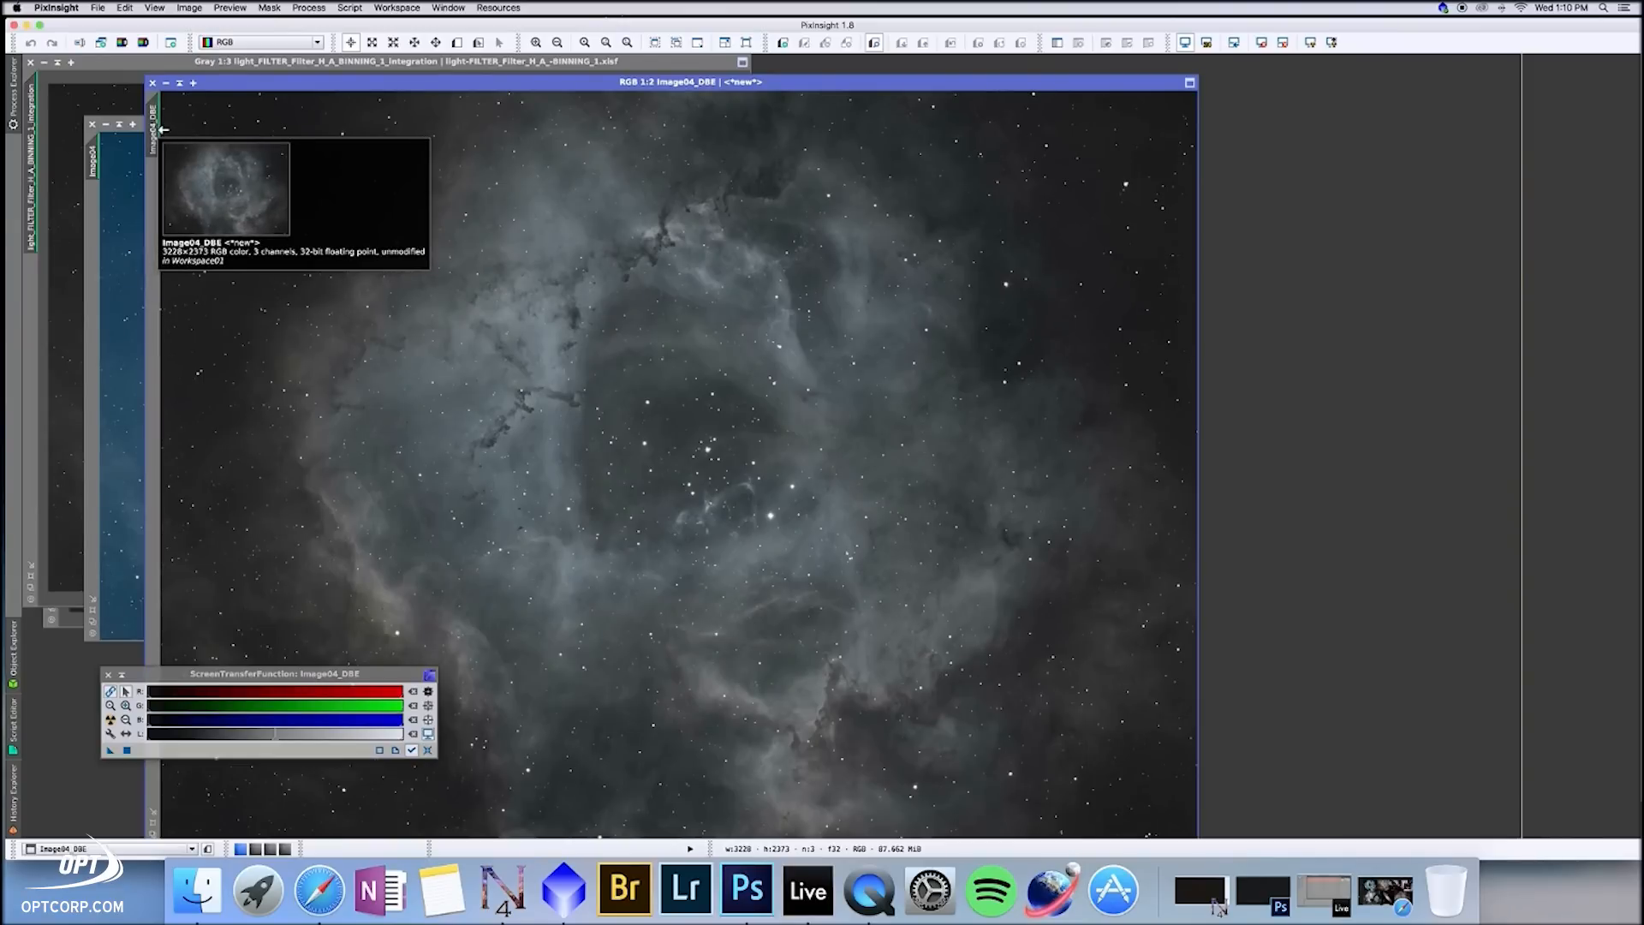
pyautogui.moveTo(157, 128)
pyautogui.mouseDown()
pyautogui.moveTo(343, 227)
pyautogui.moveTo(476, 258)
pyautogui.mouseUp()
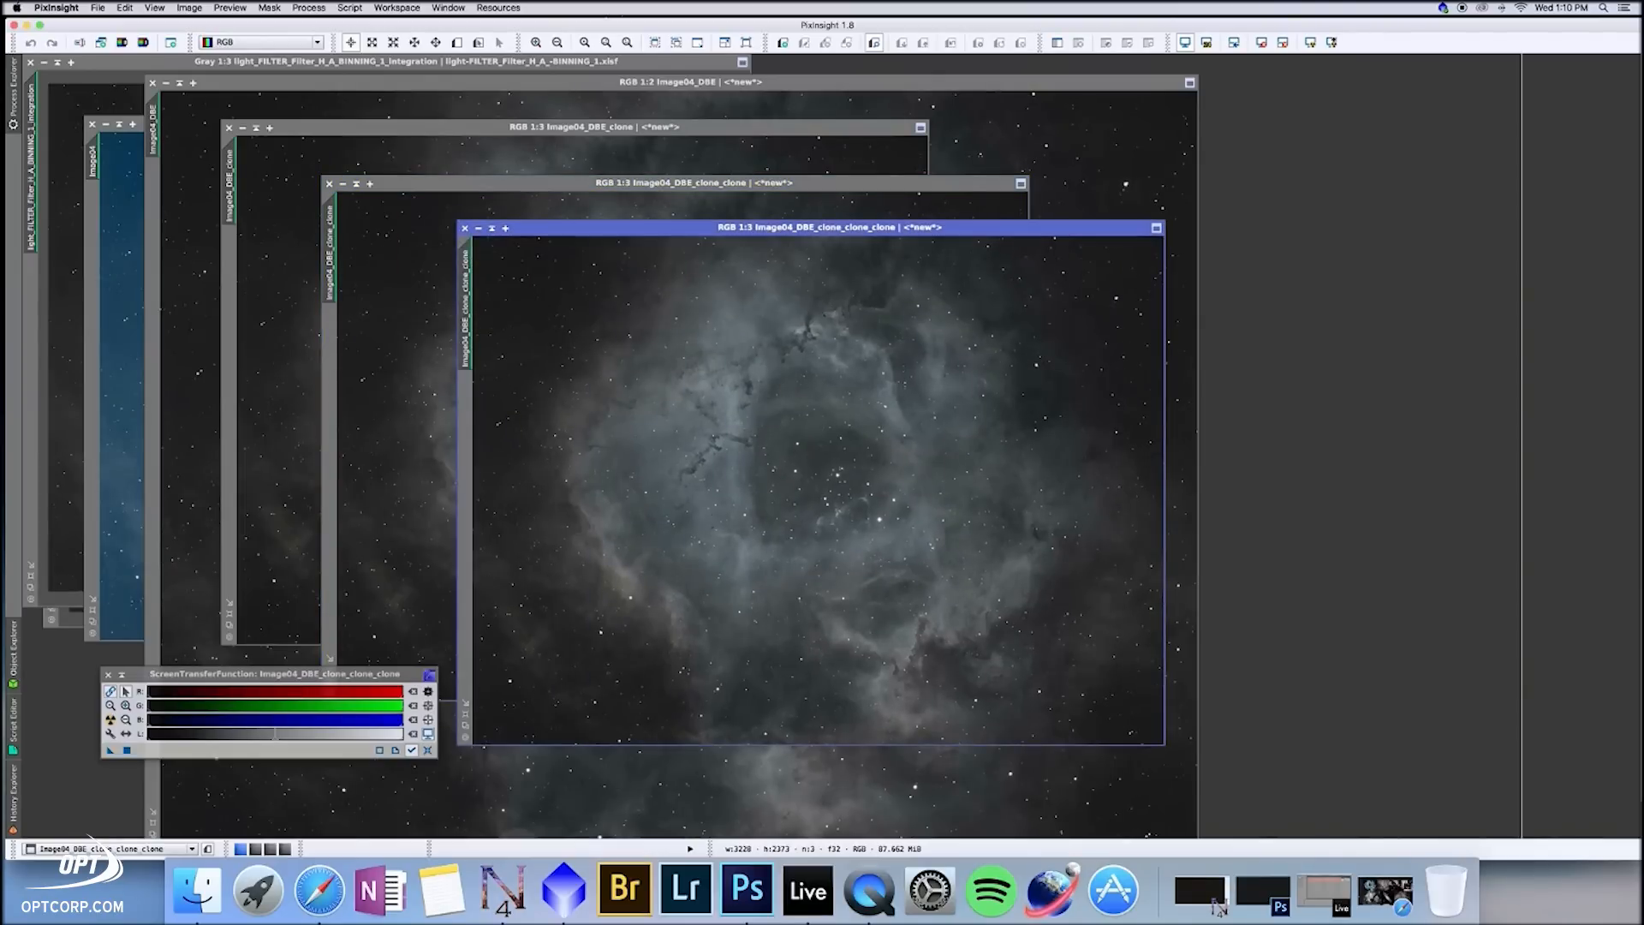
pyautogui.click(465, 228)
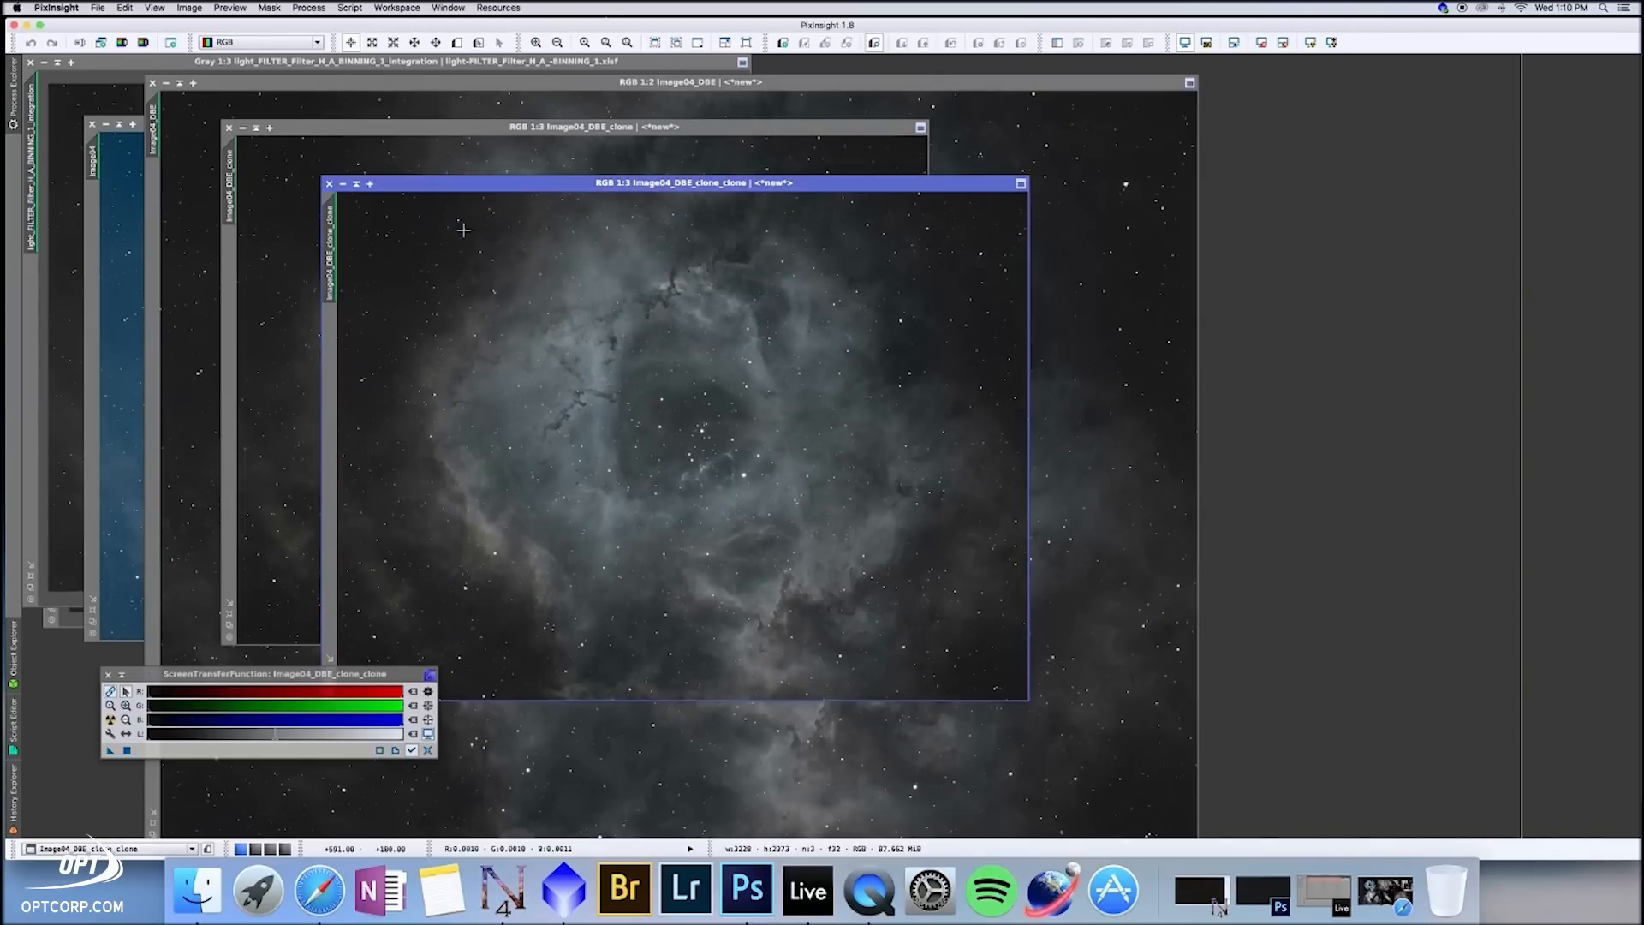
pyautogui.click(328, 184)
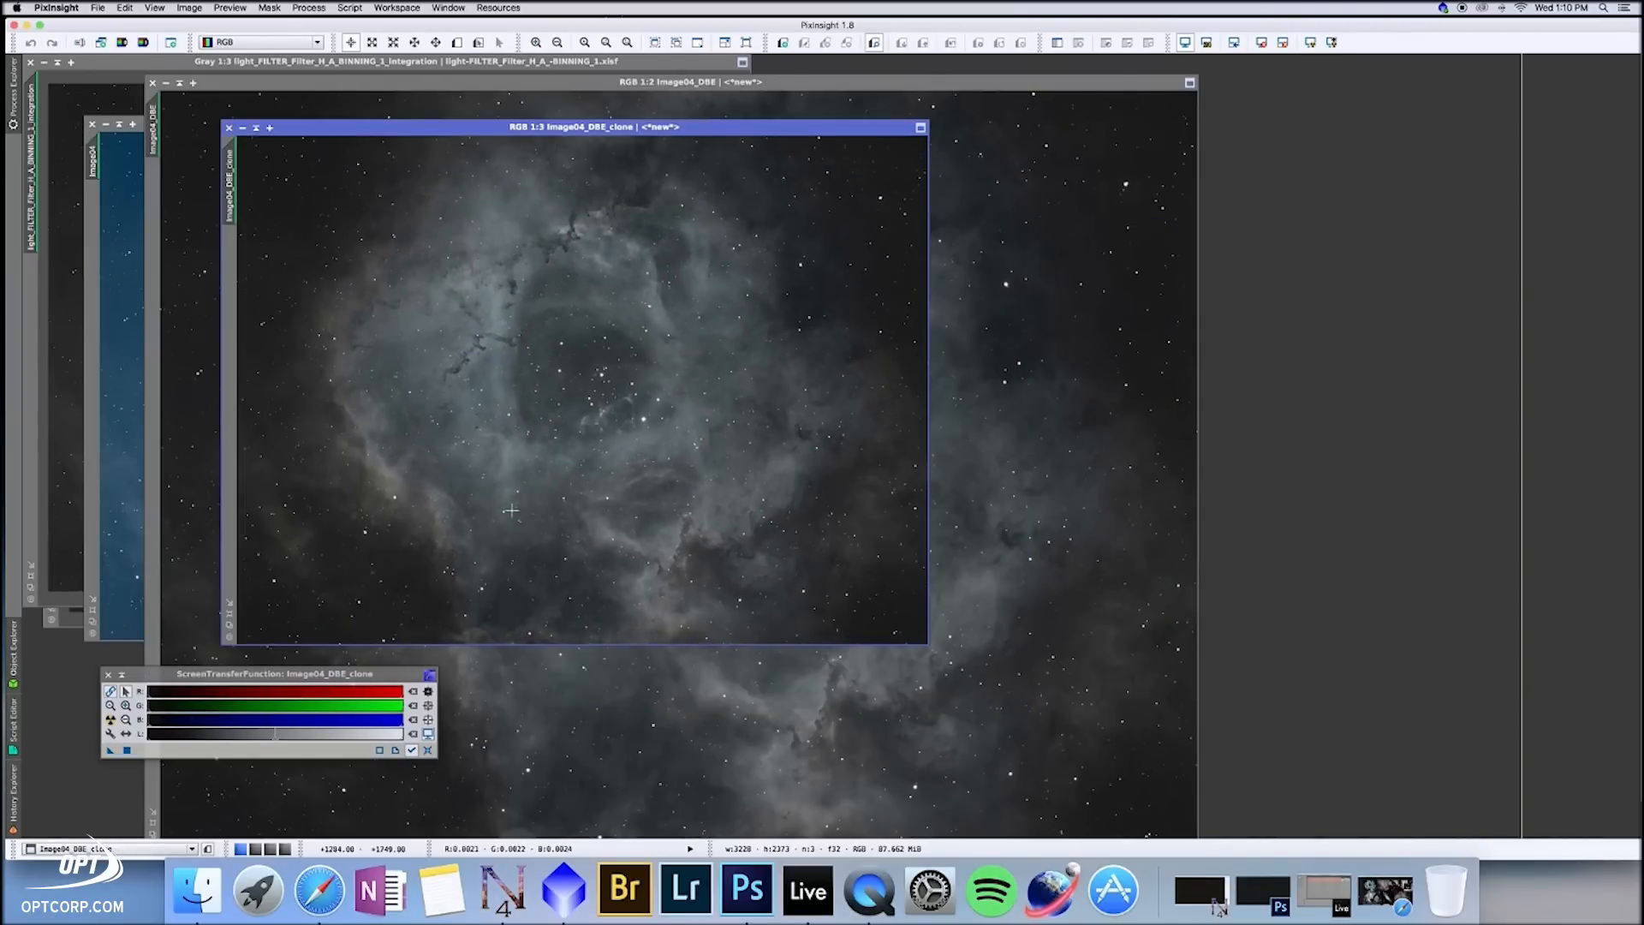
# Step: Open HistogramTransformation, load the clone's screen stretch into it, and start its real-time preview
pyautogui.click(11, 107)
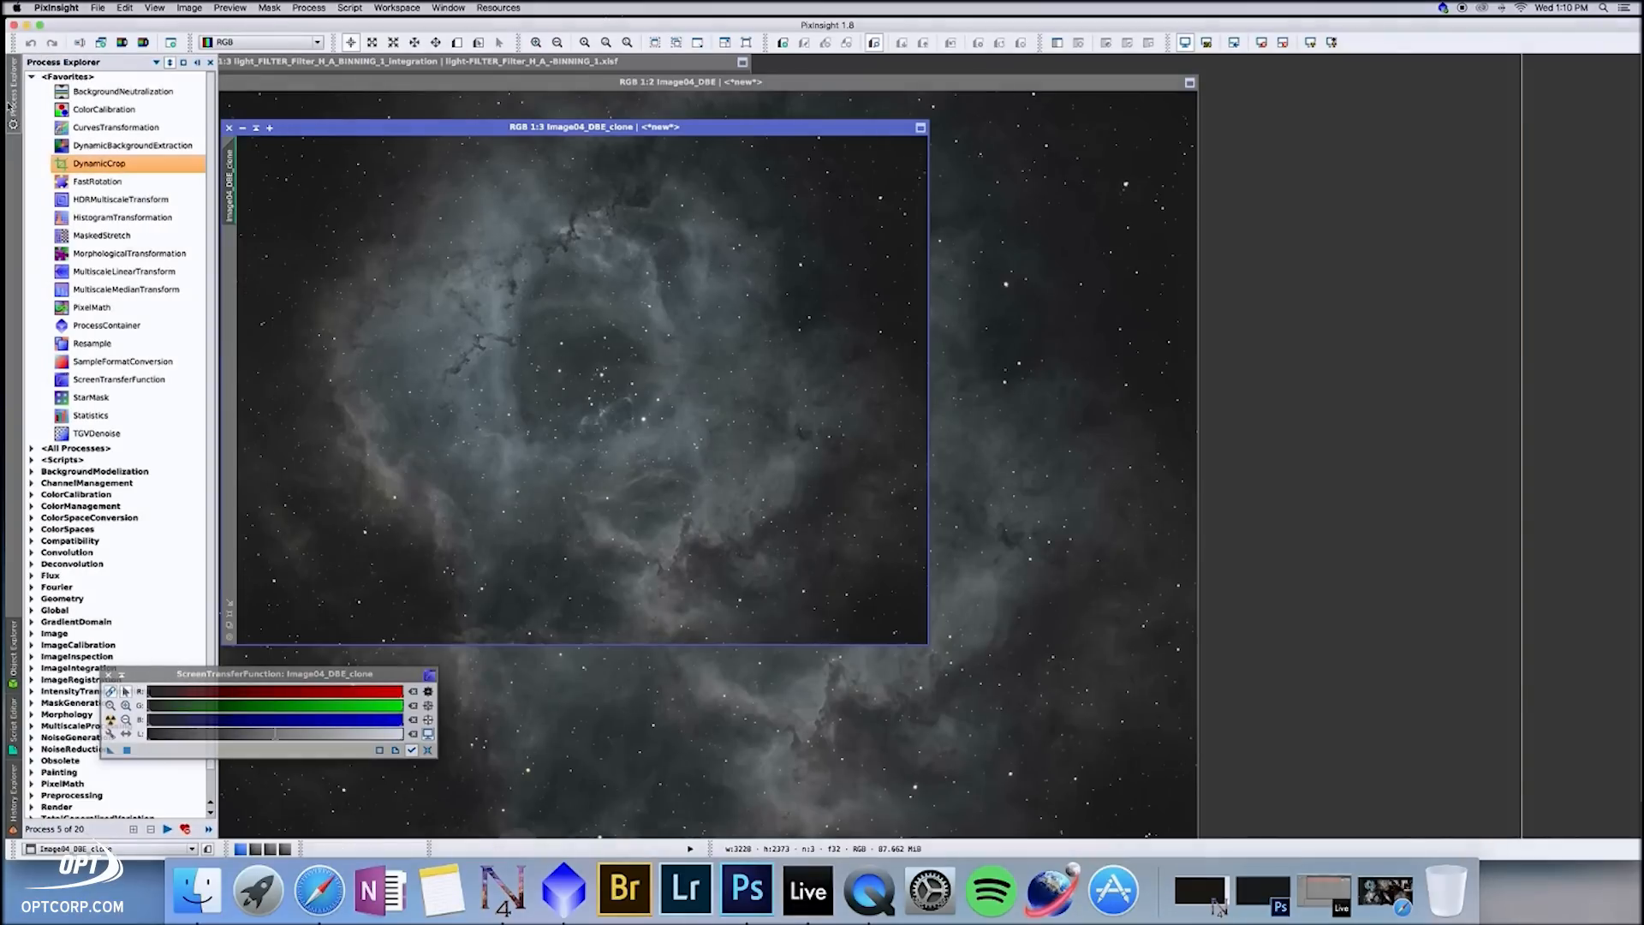
pyautogui.doubleClick(124, 218)
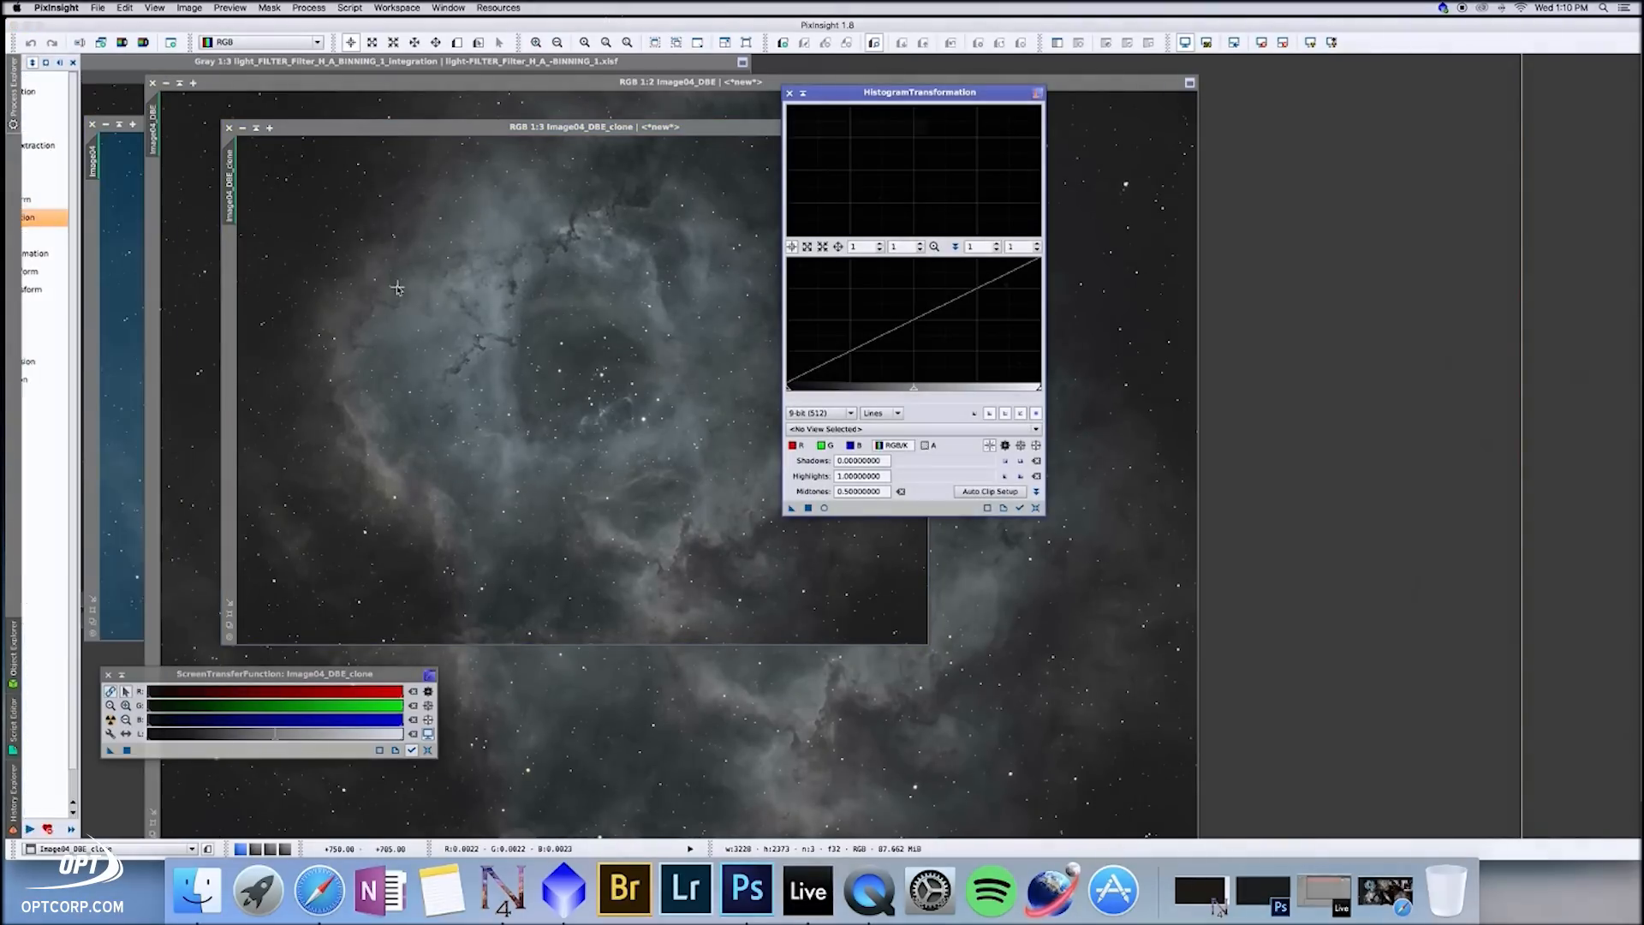
pyautogui.click(394, 286)
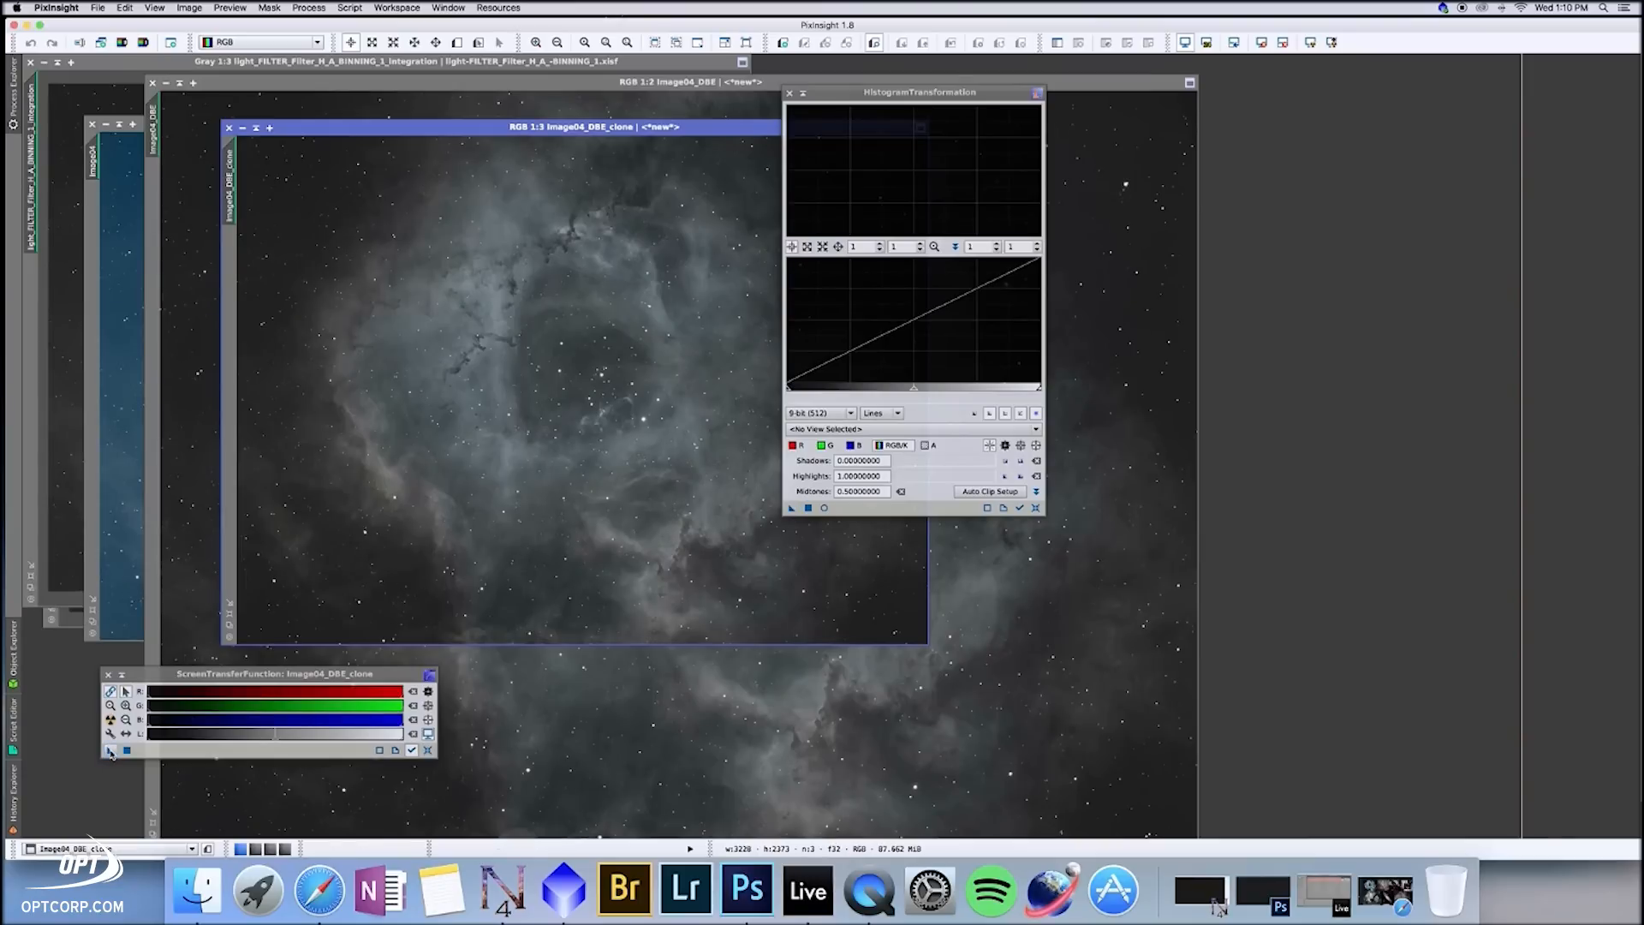
pyautogui.moveTo(110, 751); pyautogui.dragTo(856, 512)
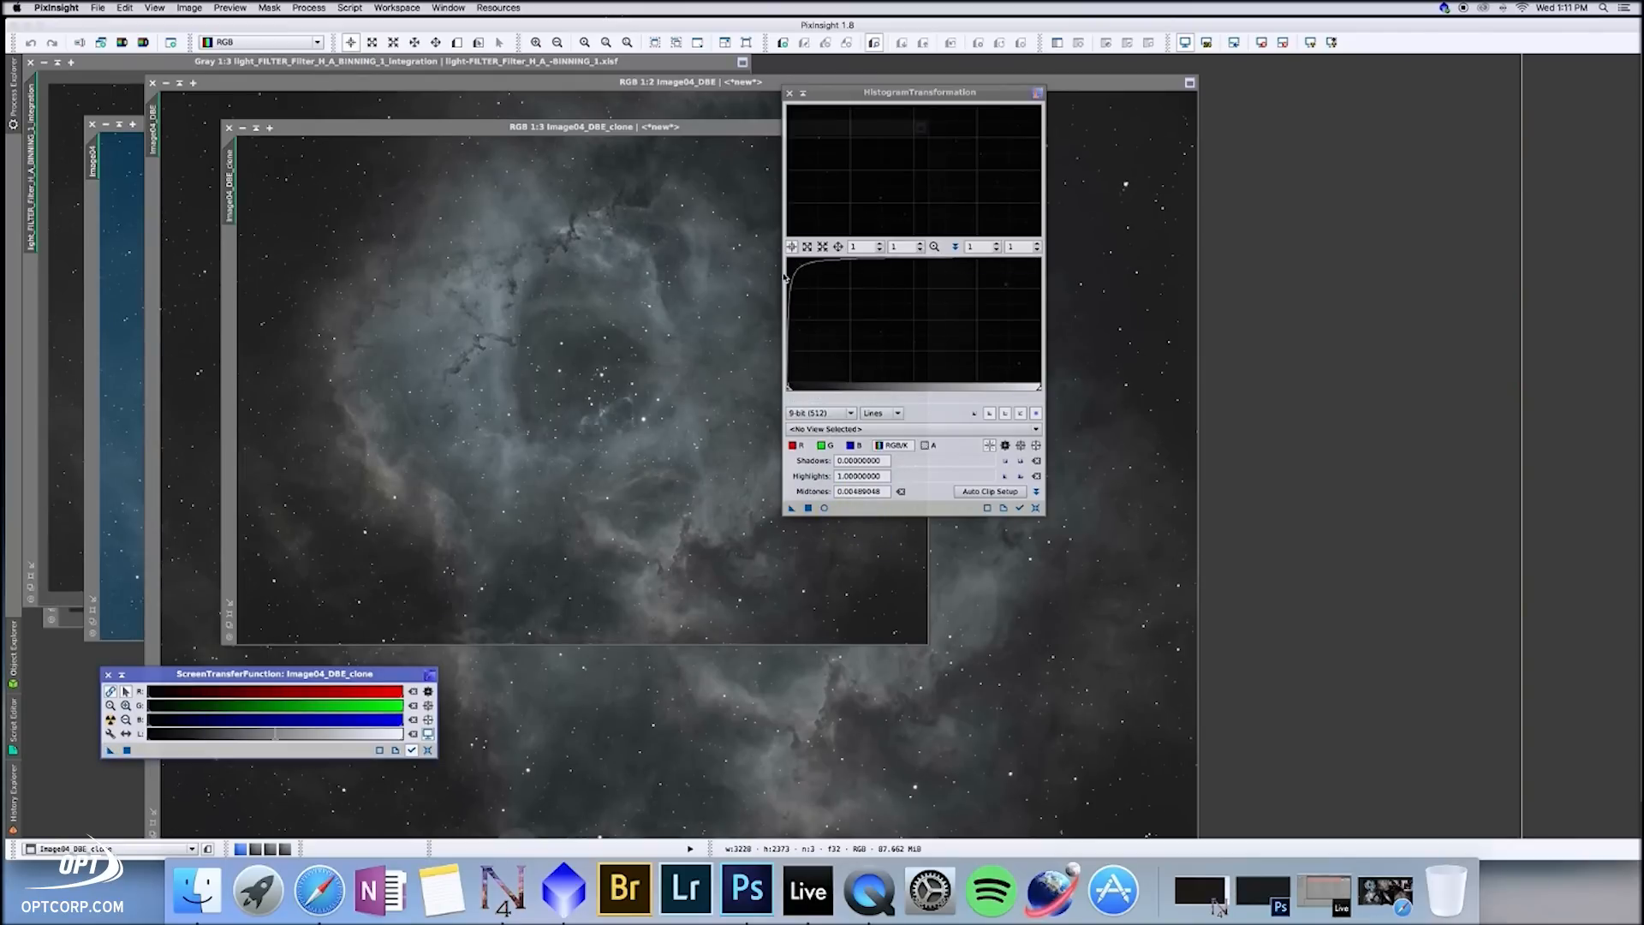
pyautogui.click(825, 508)
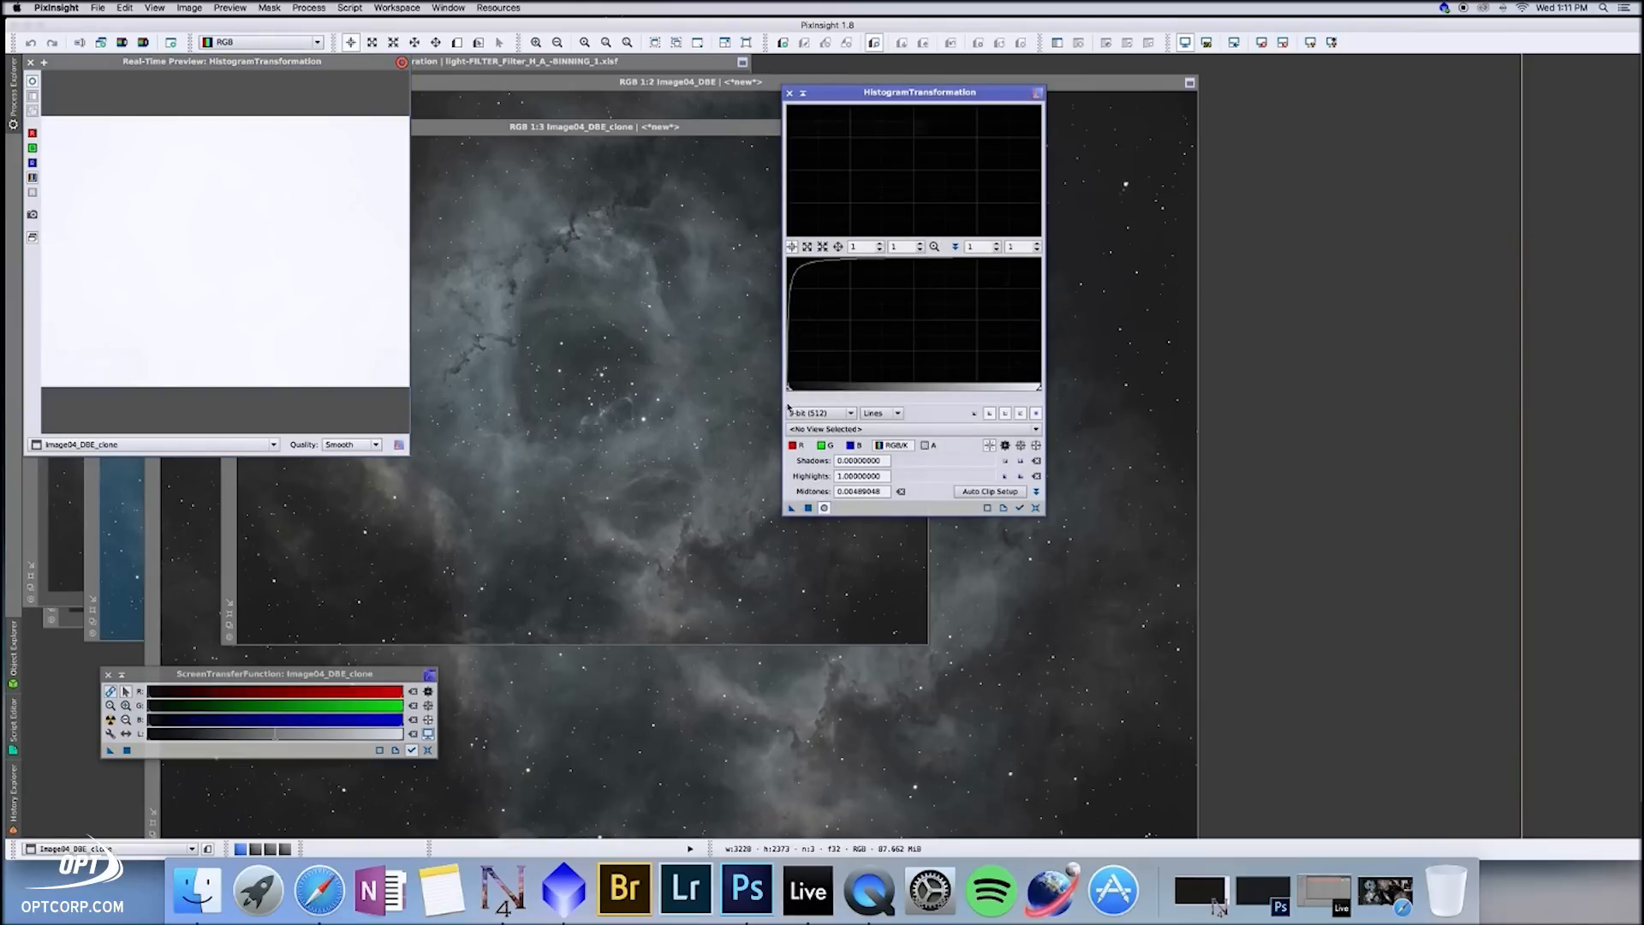
# Step: Set the histogram midtones to about 0.516 with shadows at 0, apply the transformation to the clone, and close the real-time preview
pyautogui.moveTo(789, 395); pyautogui.dragTo(915, 390)
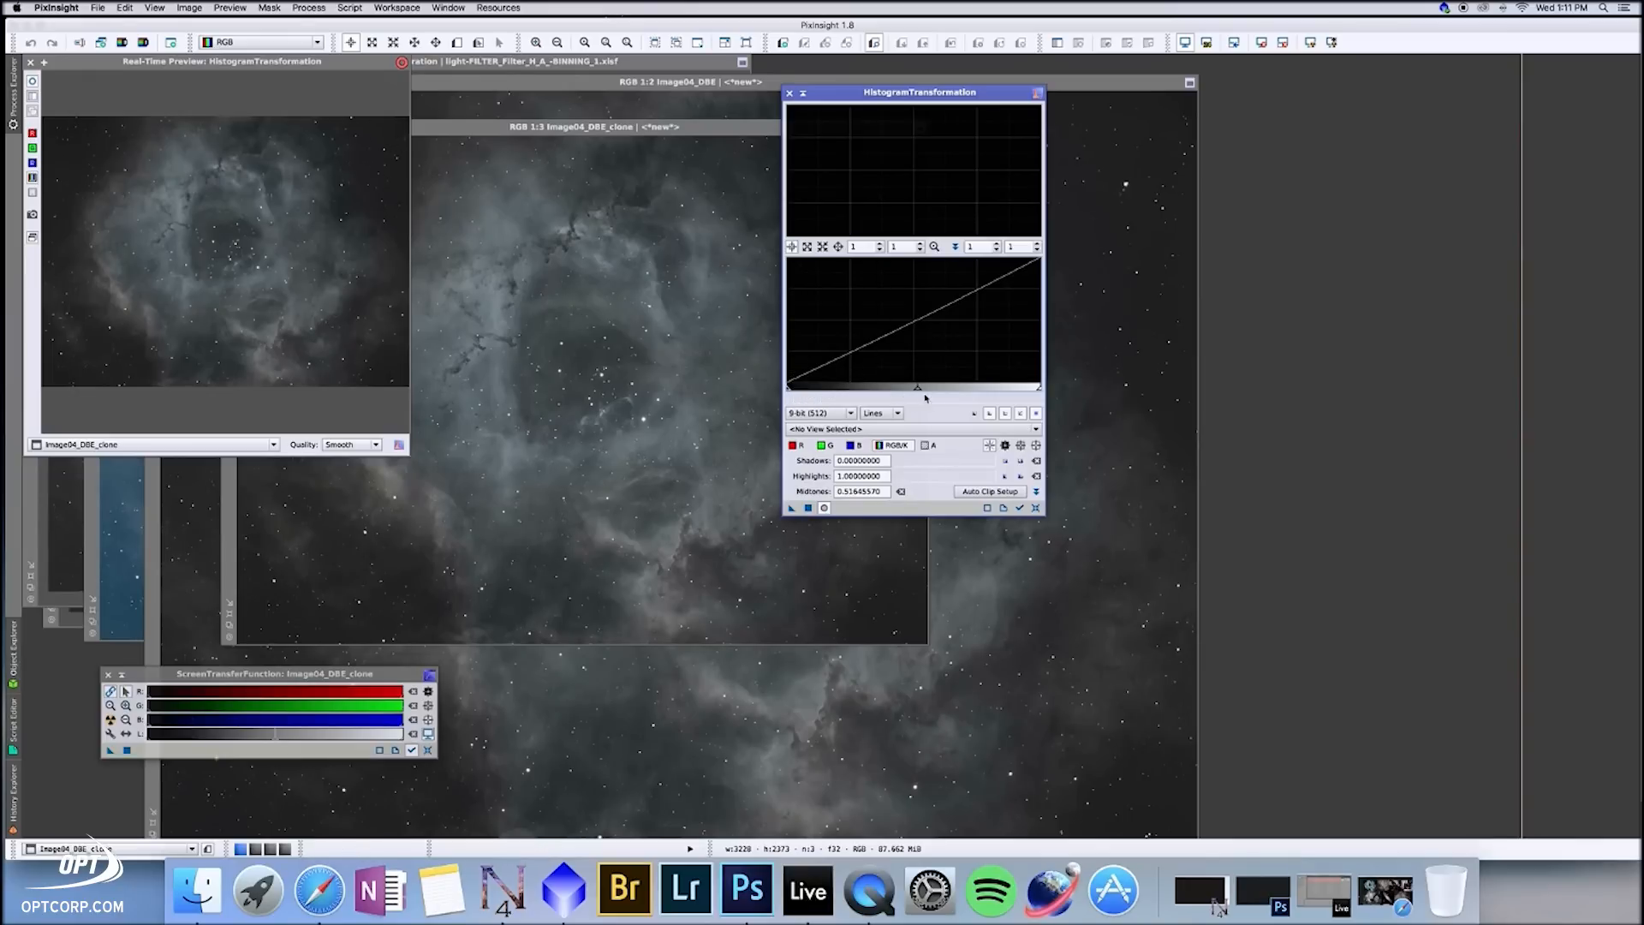
pyautogui.moveTo(918, 391); pyautogui.dragTo(904, 391)
pyautogui.moveTo(786, 393); pyautogui.dragTo(787, 393)
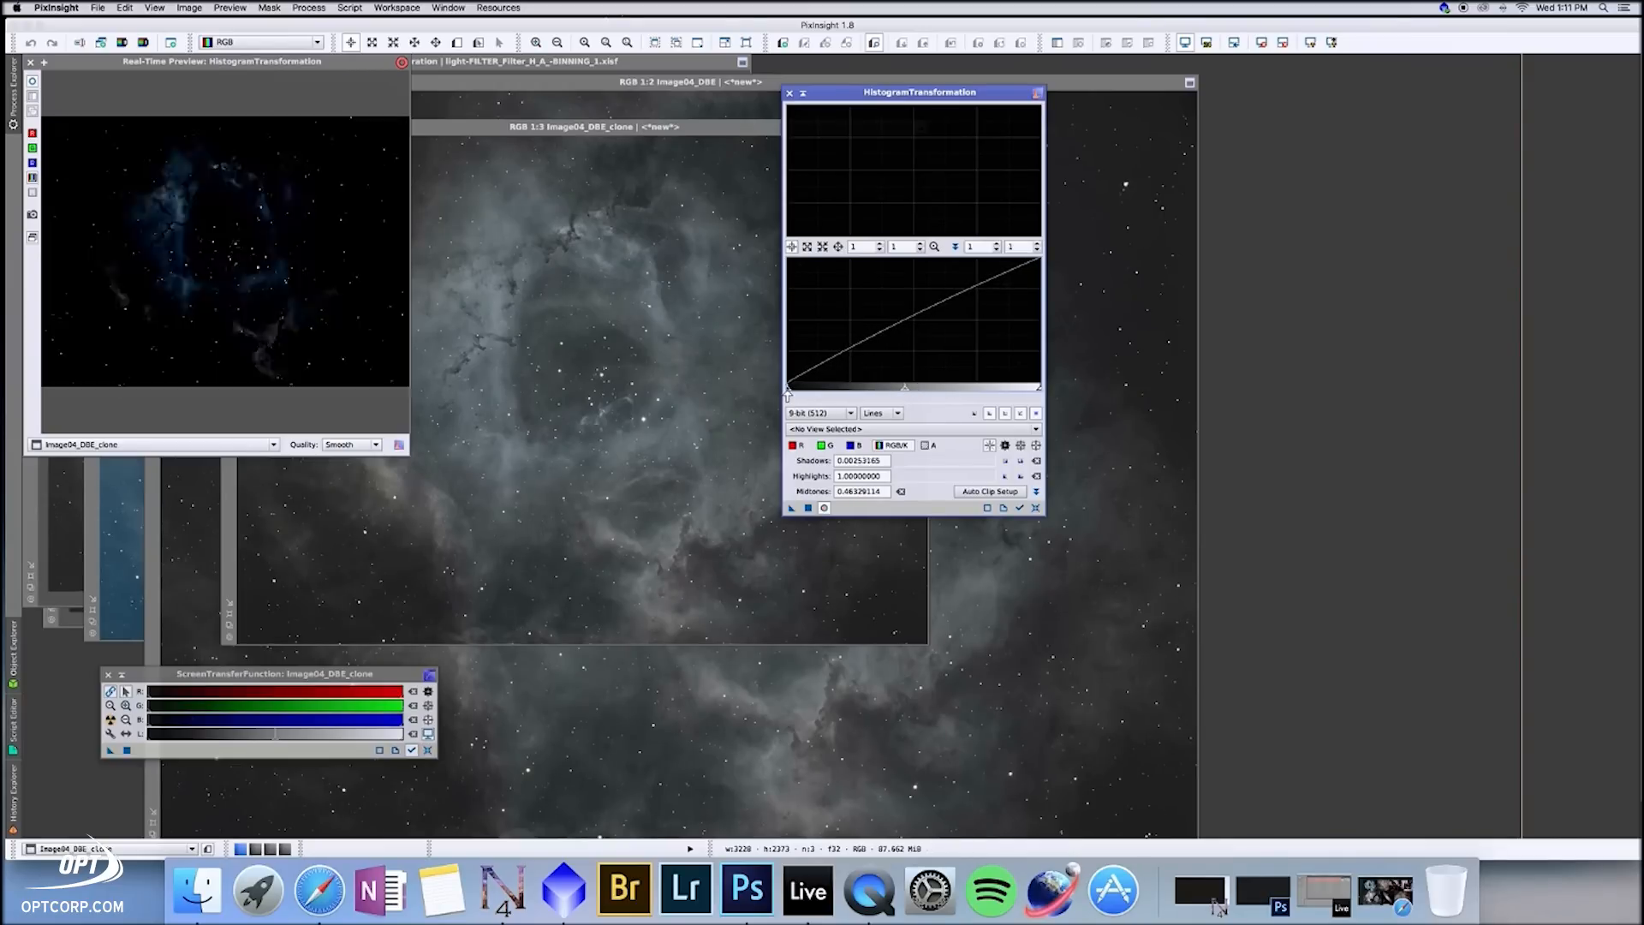
pyautogui.moveTo(910, 391)
pyautogui.mouseDown()
pyautogui.moveTo(774, 390)
pyautogui.moveTo(924, 391)
pyautogui.mouseUp()
pyautogui.moveTo(793, 396); pyautogui.dragTo(786, 396)
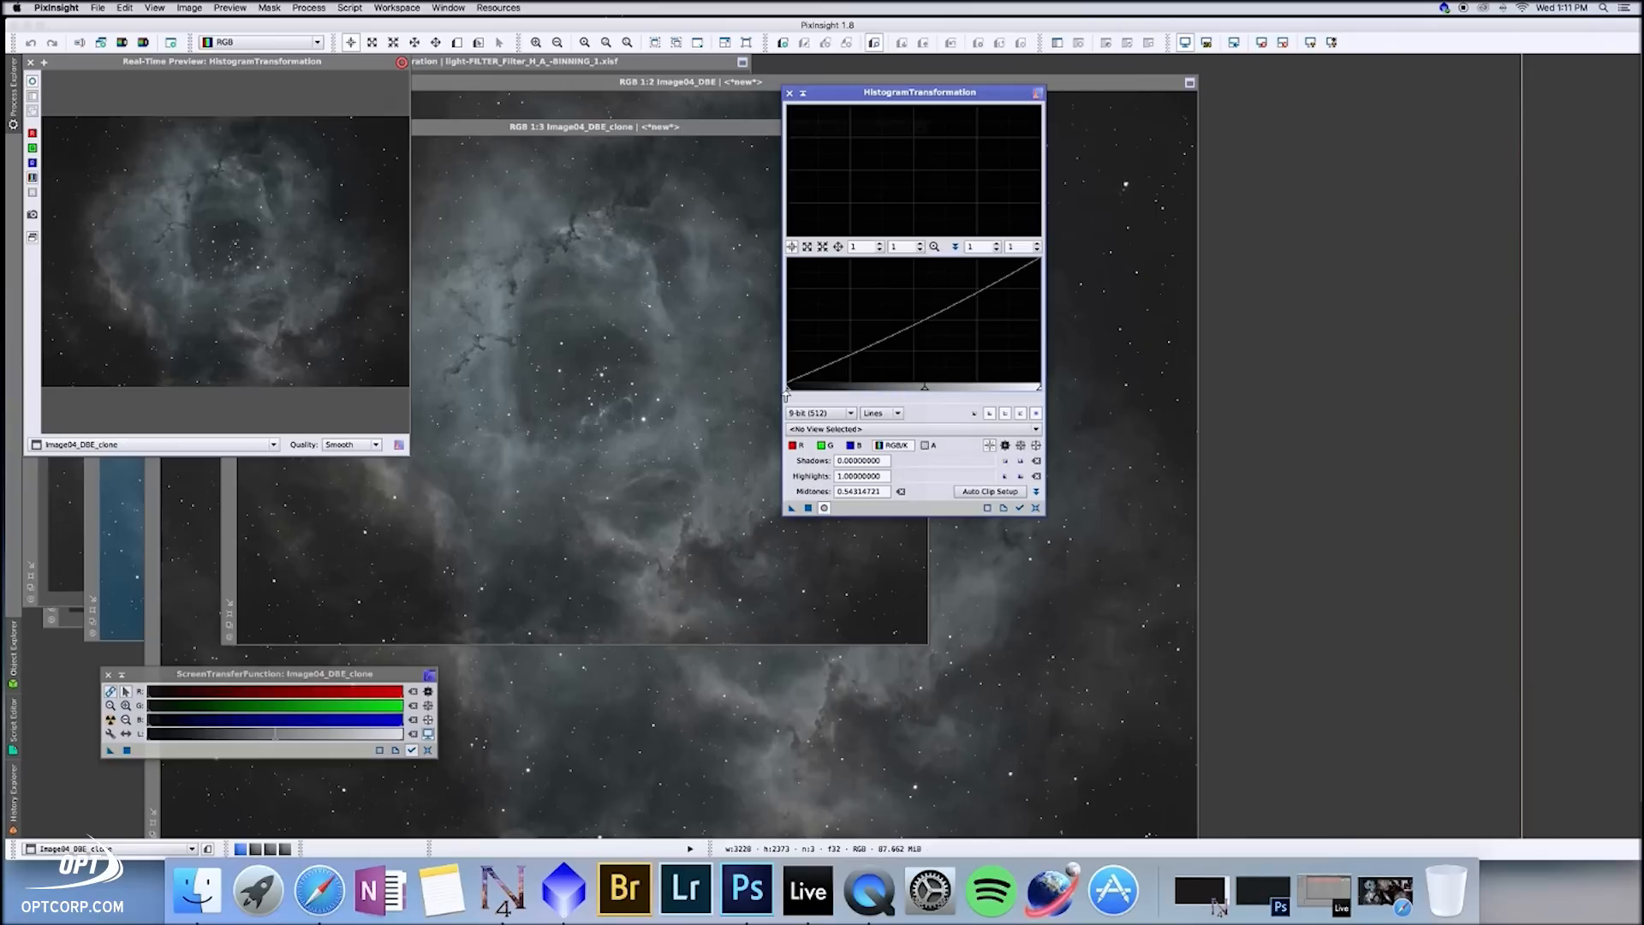
pyautogui.moveTo(925, 389); pyautogui.dragTo(910, 393)
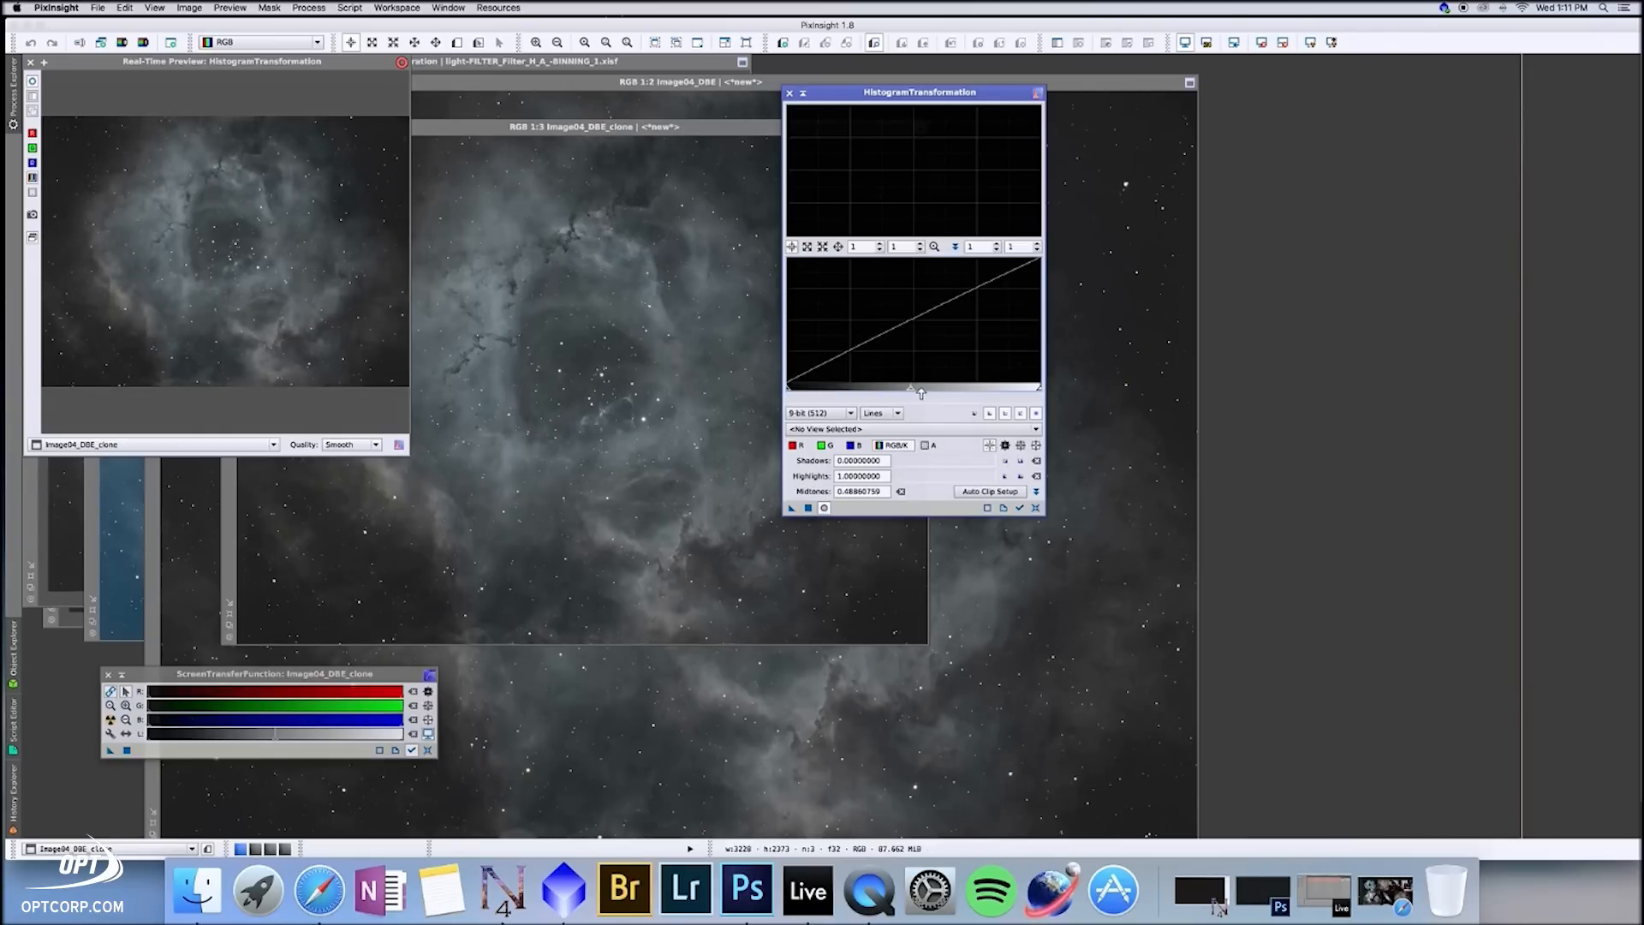
pyautogui.moveTo(908, 393); pyautogui.dragTo(918, 392)
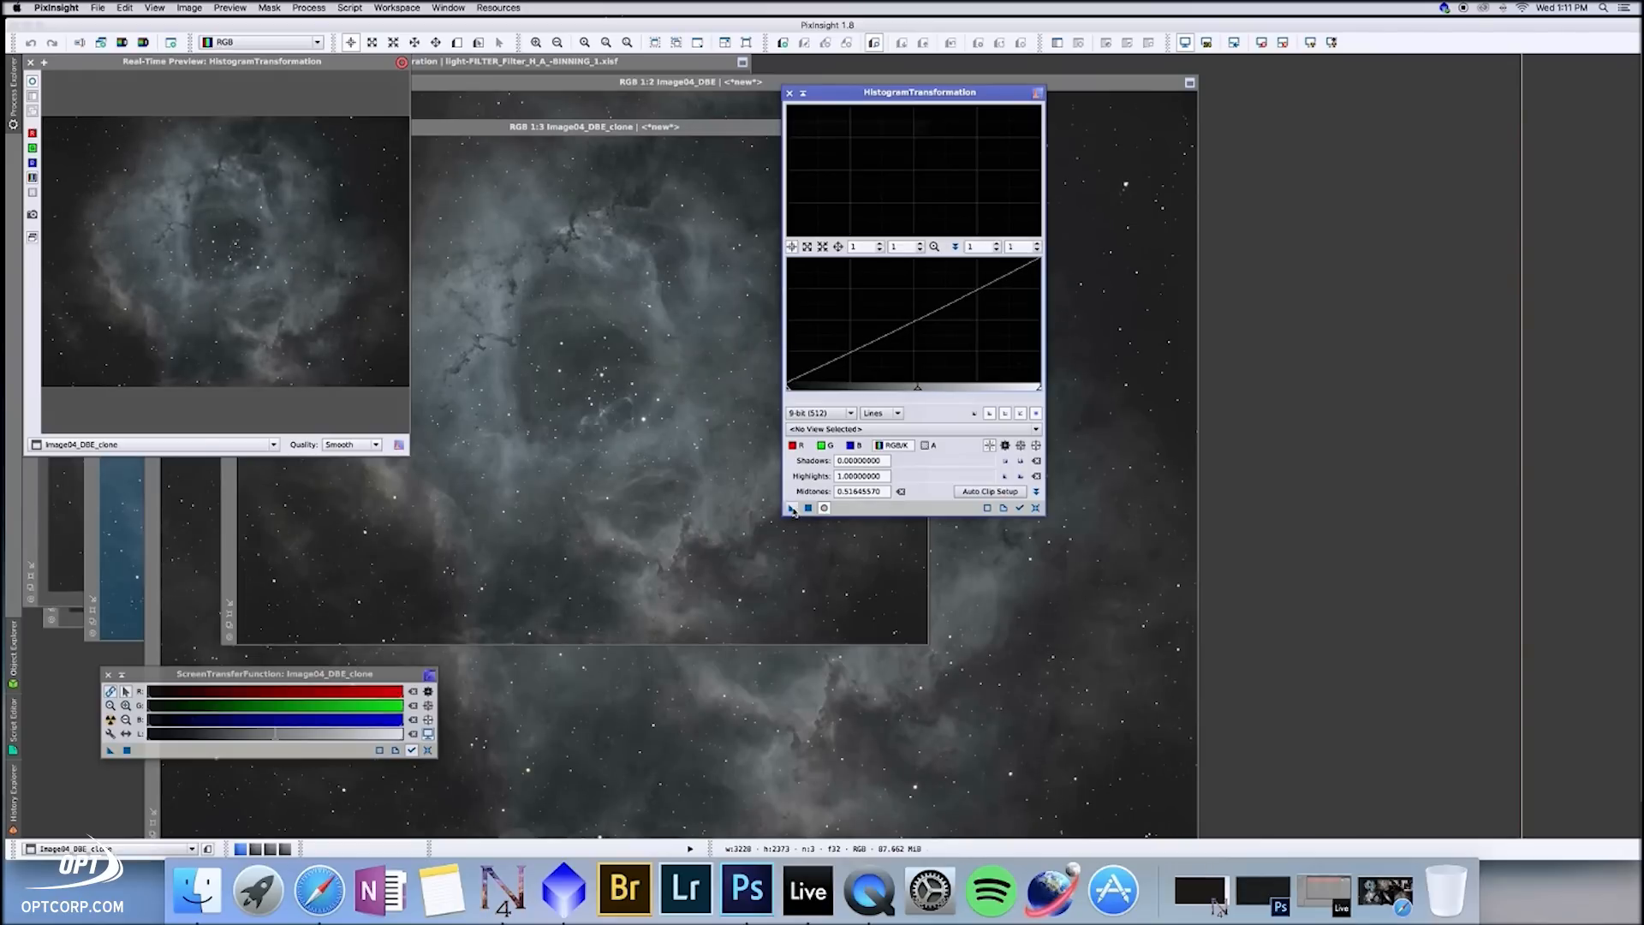
pyautogui.moveTo(791, 508); pyautogui.dragTo(616, 371)
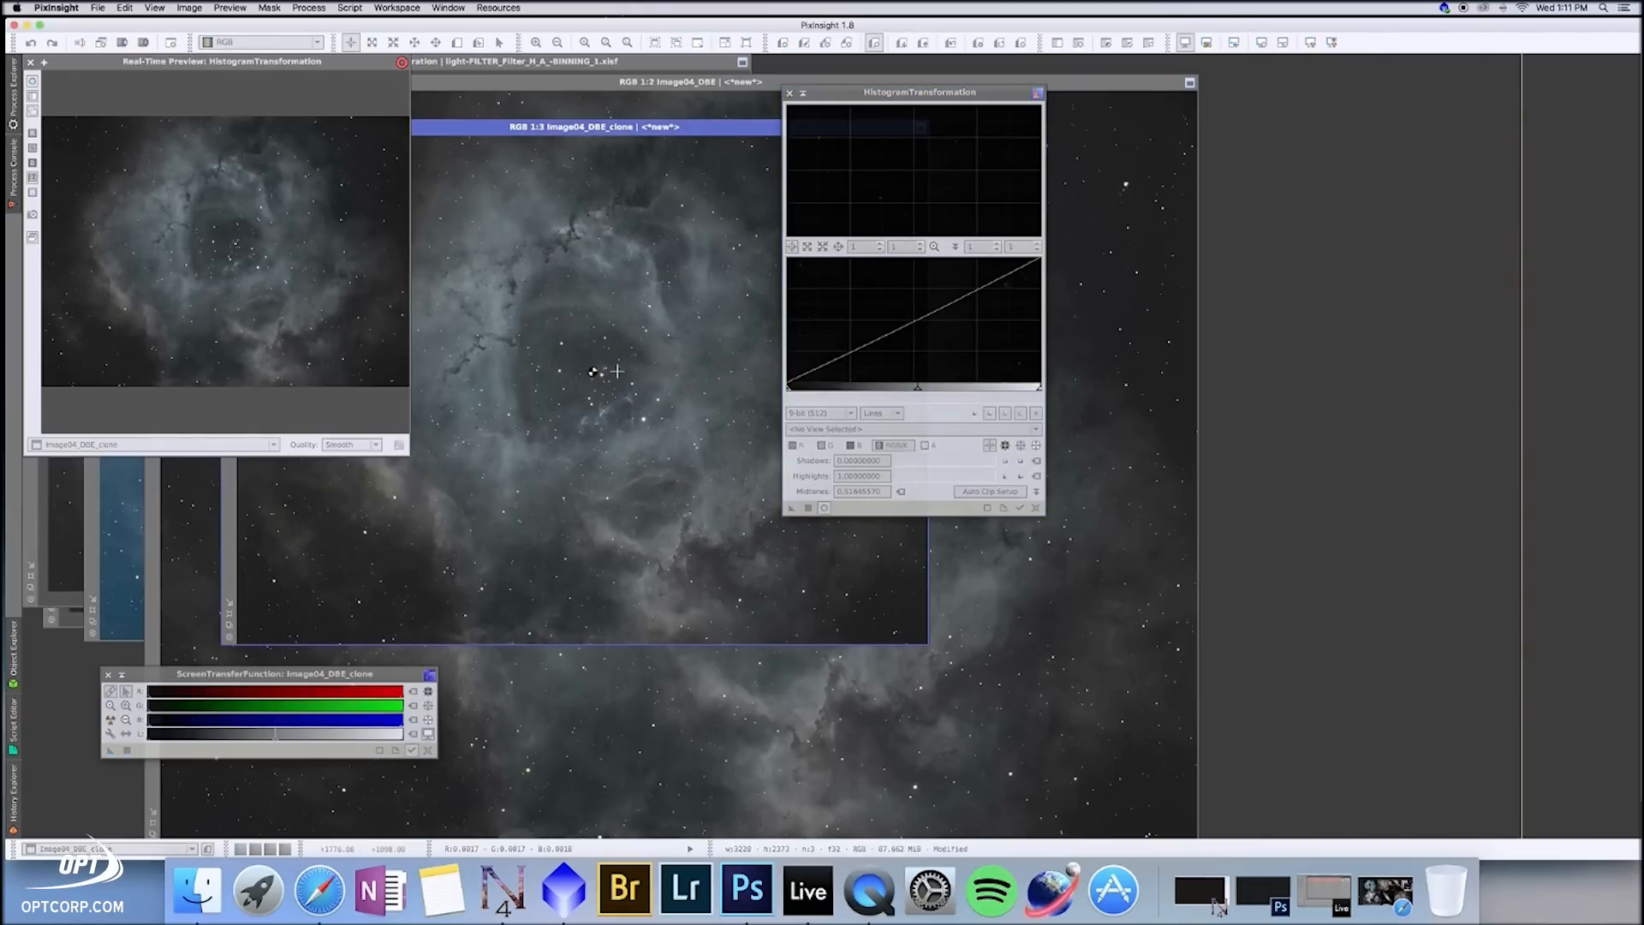
pyautogui.click(30, 62)
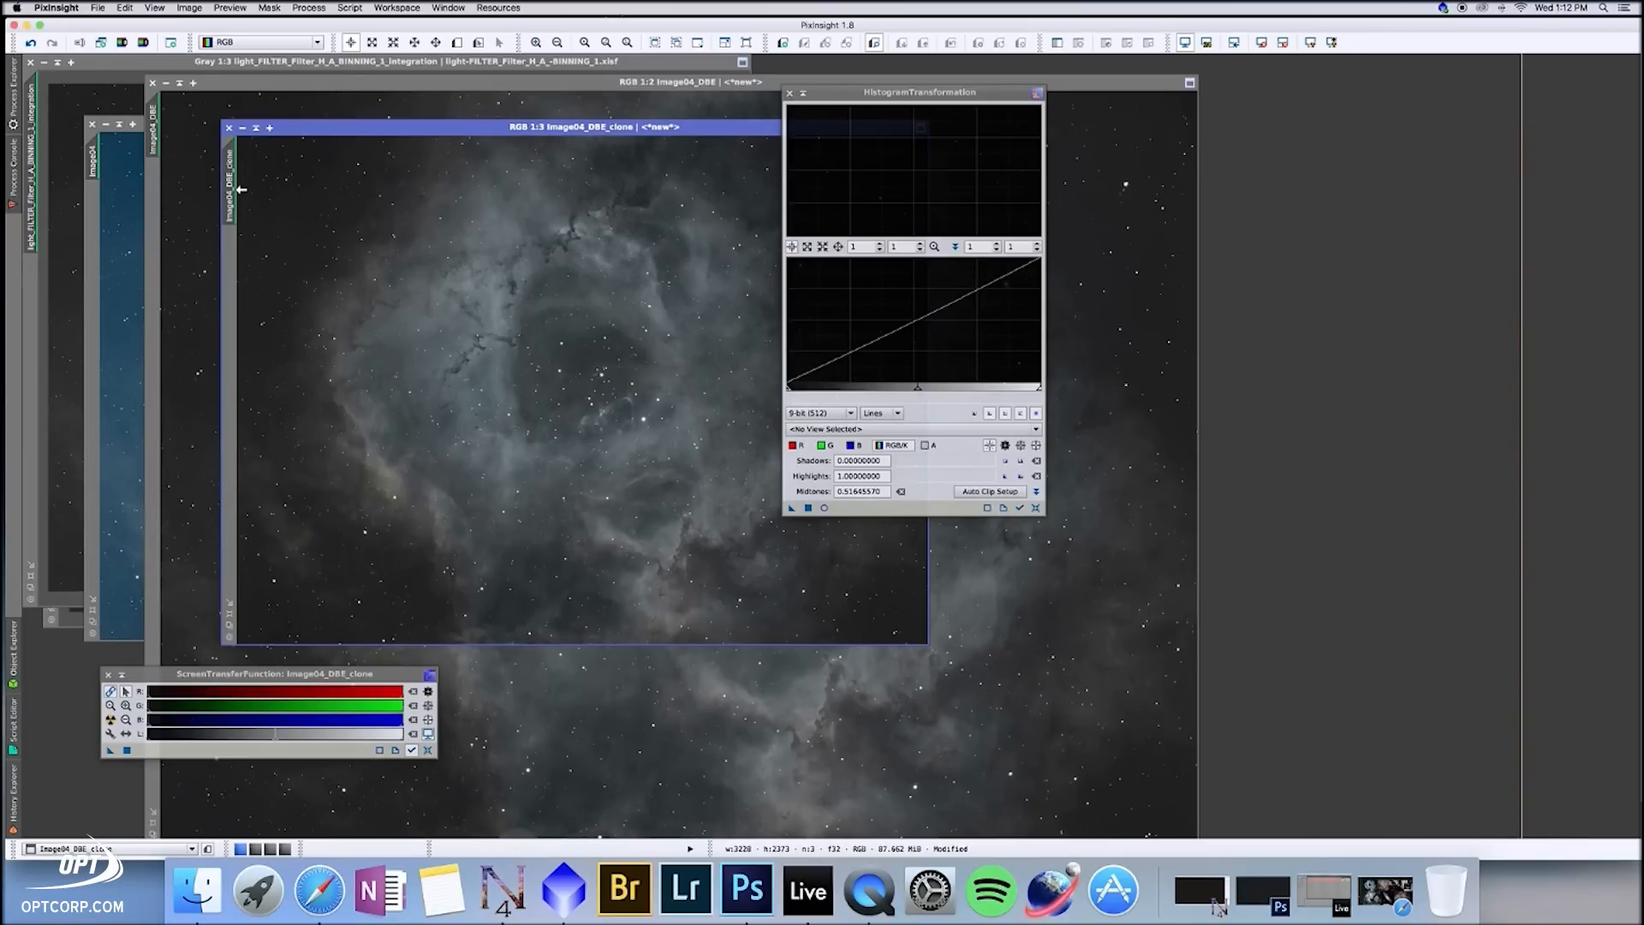
# Step: Apply the clone as a mask on the background-corrected image and close HistogramTransformation
pyautogui.moveTo(228, 192)
pyautogui.mouseDown()
pyautogui.moveTo(156, 221)
pyautogui.moveTo(226, 193)
pyautogui.moveTo(155, 220)
pyautogui.moveTo(160, 128)
pyautogui.mouseUp()
pyautogui.click(306, 85)
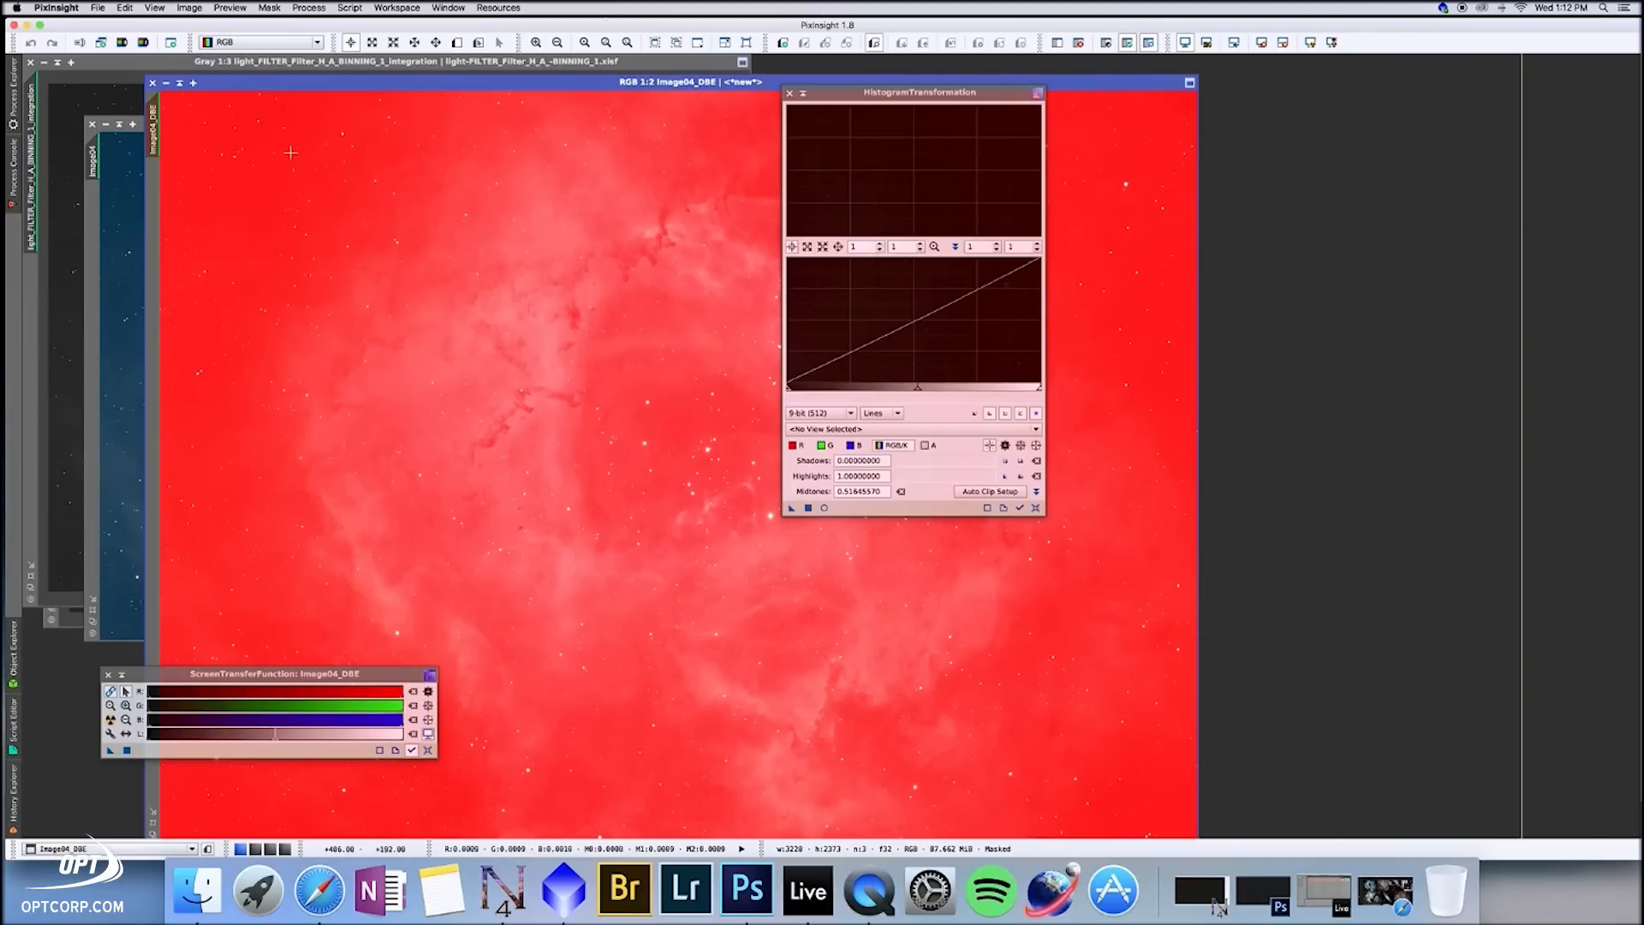
pyautogui.click(789, 93)
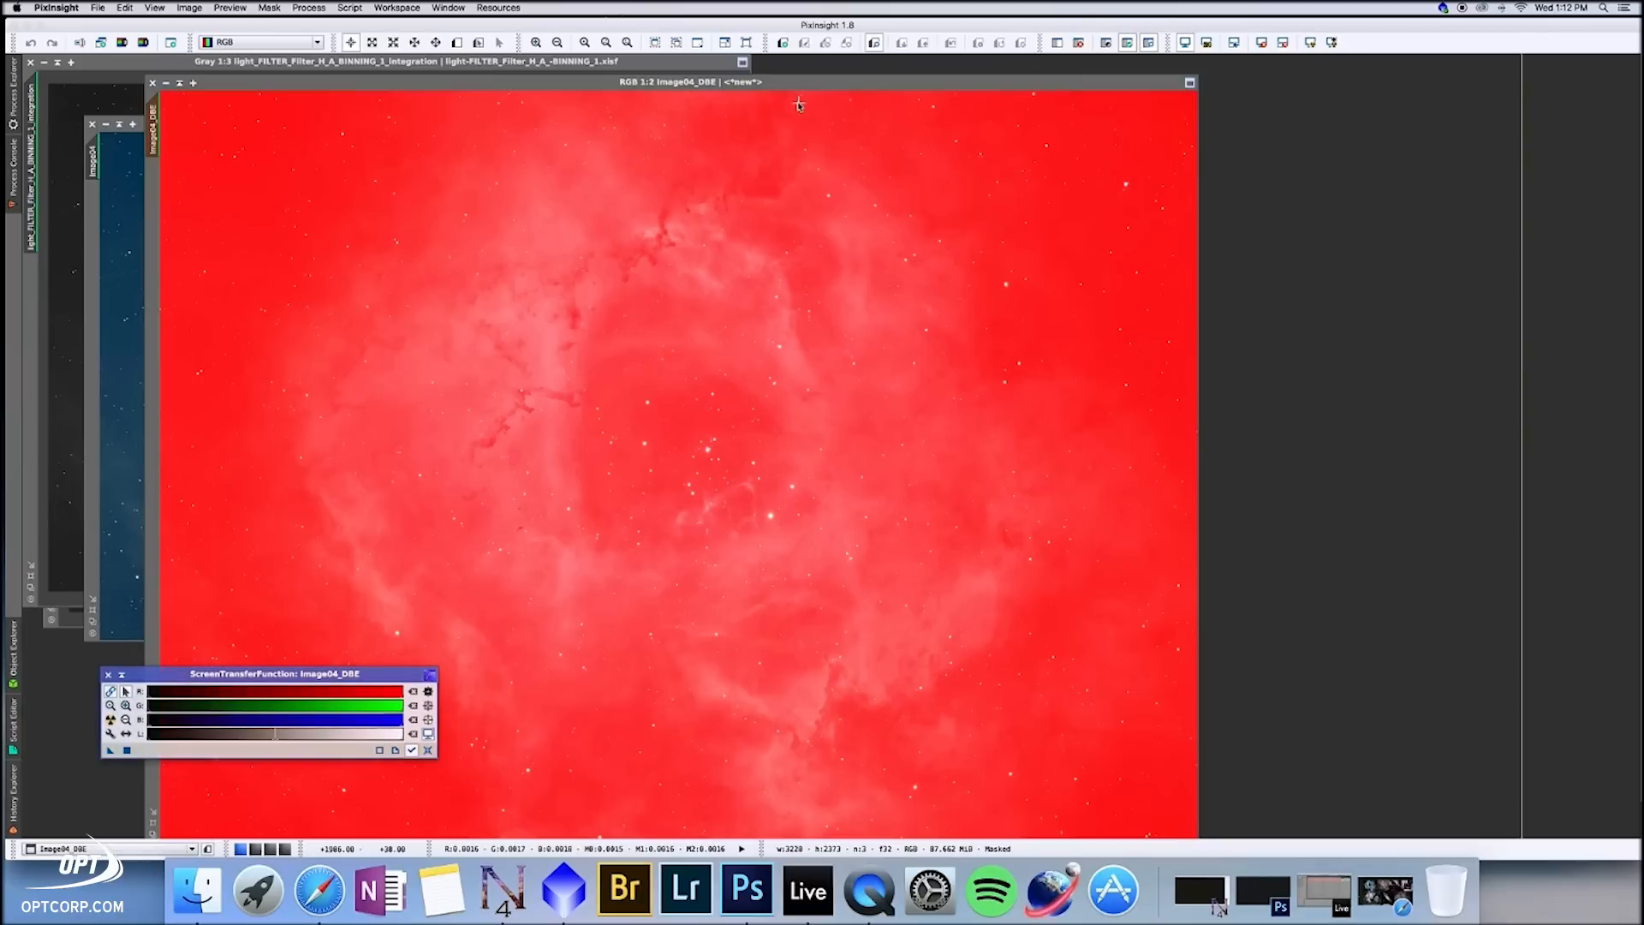
# Step: Invert the mask on the background-corrected image and hide its red overlay
pyautogui.click(259, 8)
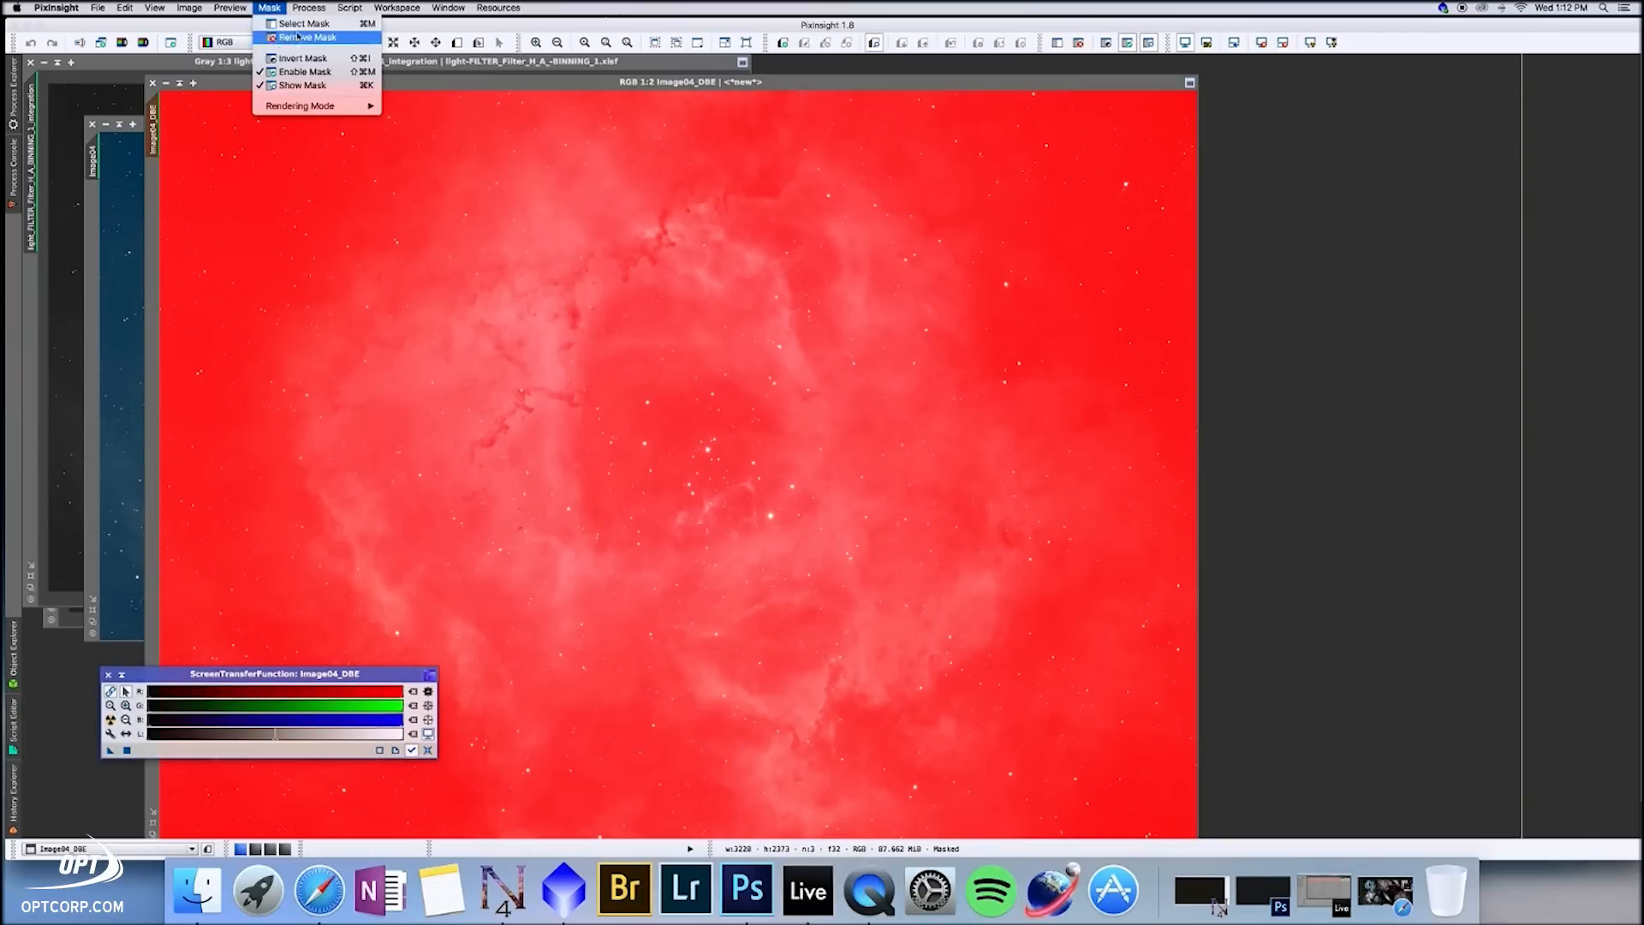
pyautogui.click(302, 85)
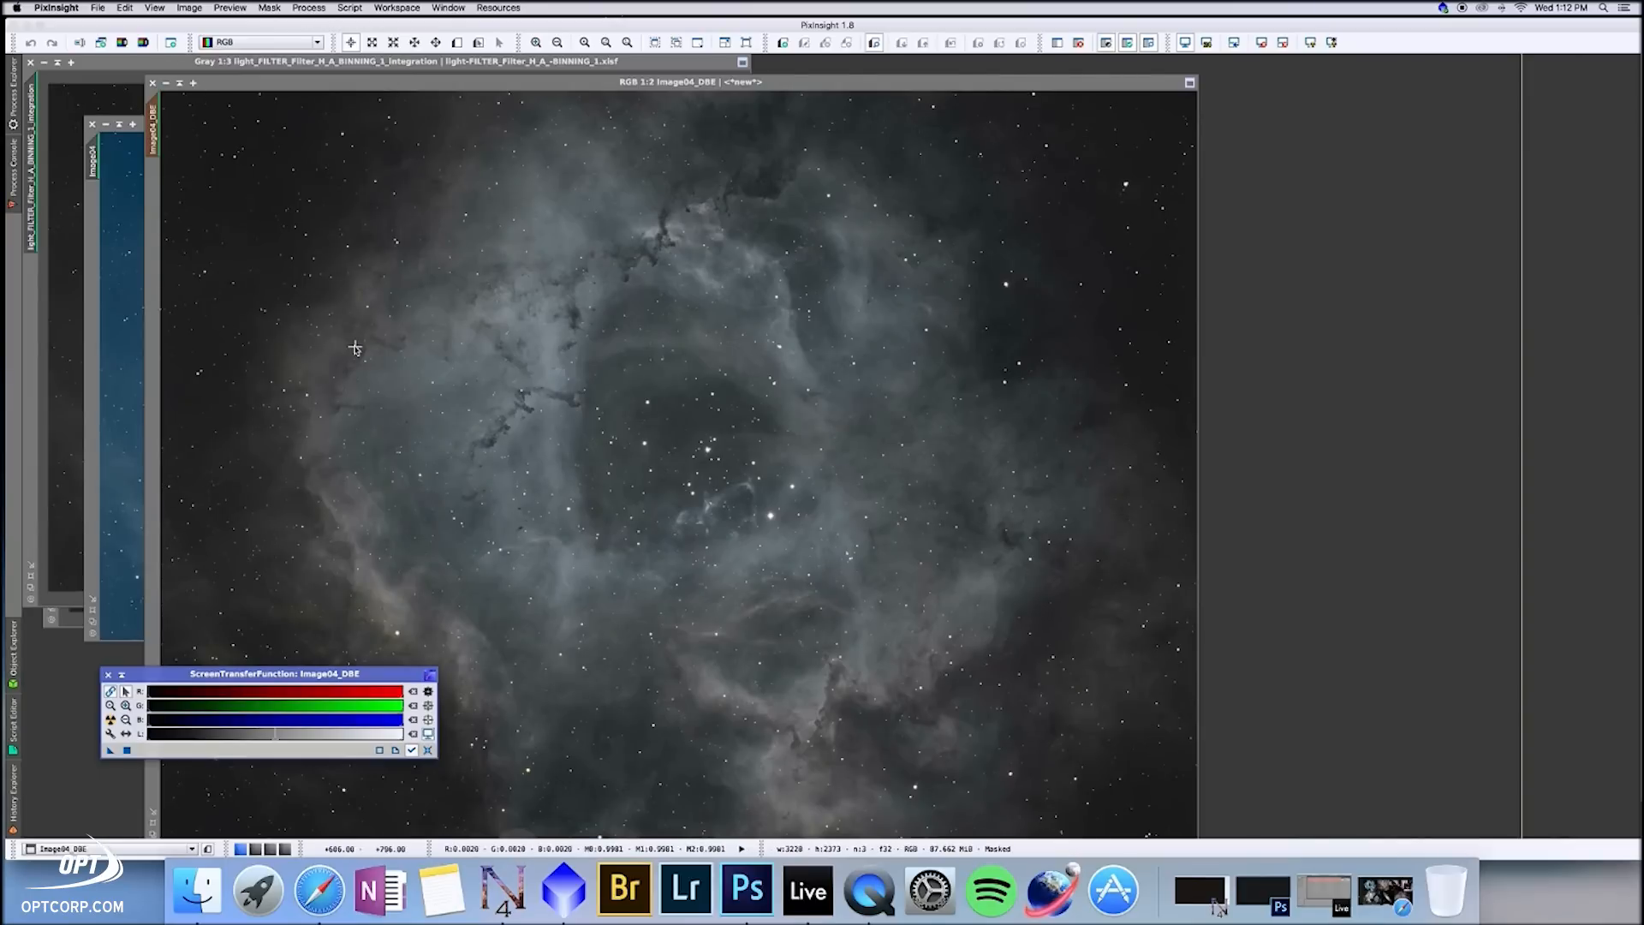
# Step: Open TGVDenoise and set its iterations to 400
pyautogui.click(309, 8)
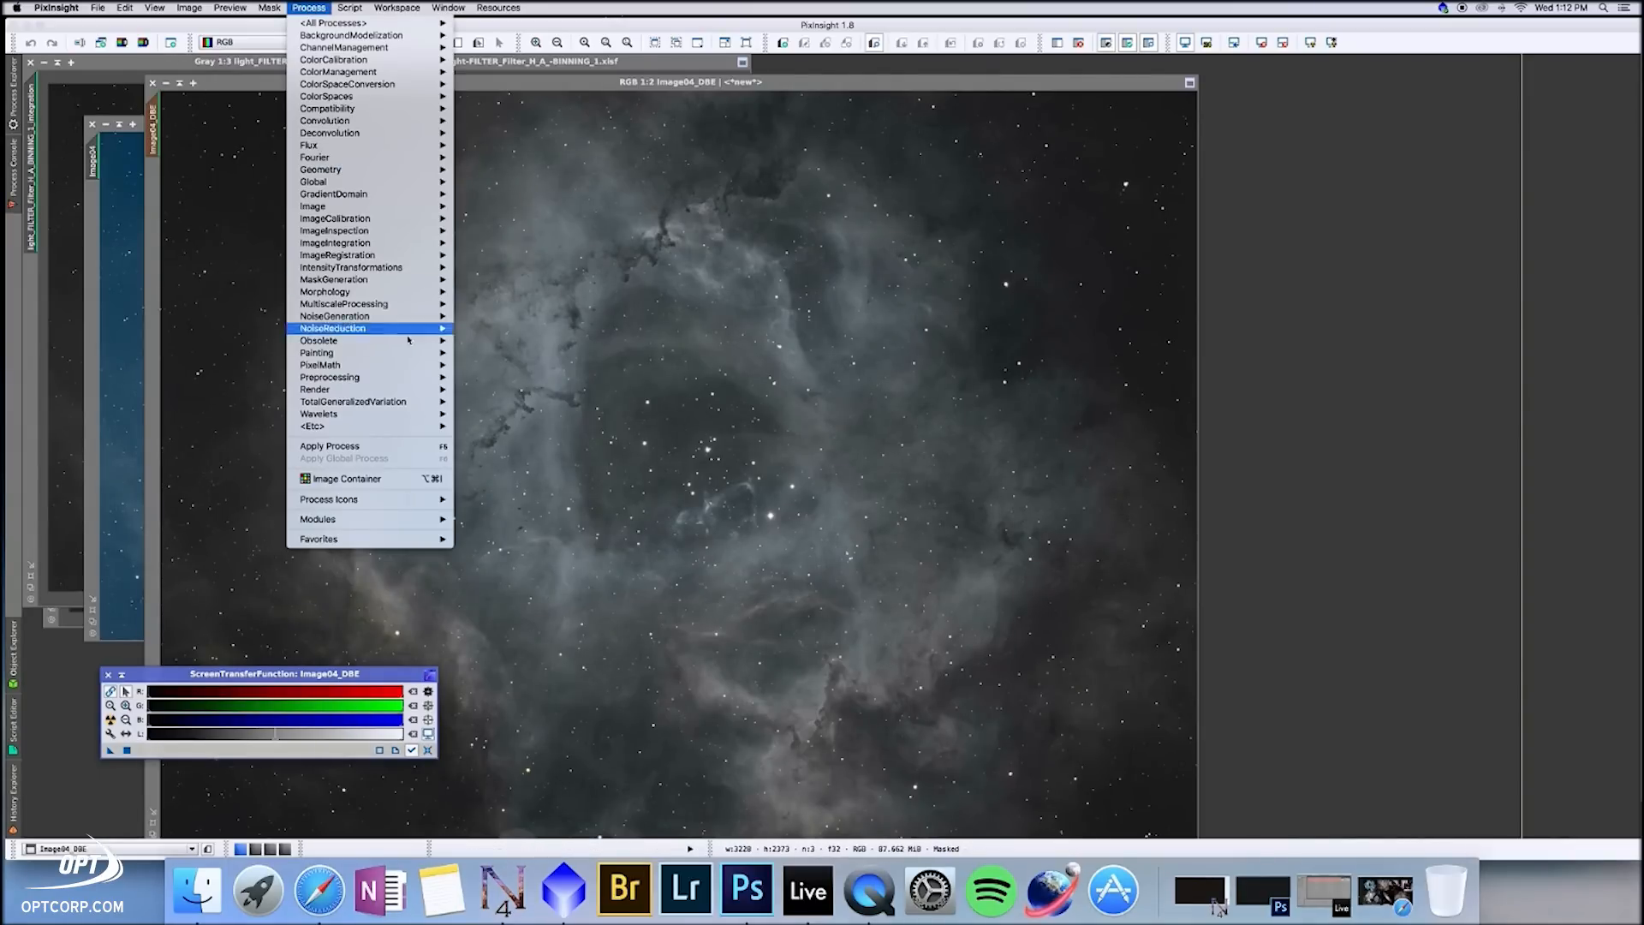
pyautogui.moveTo(414, 354)
pyautogui.moveTo(412, 403)
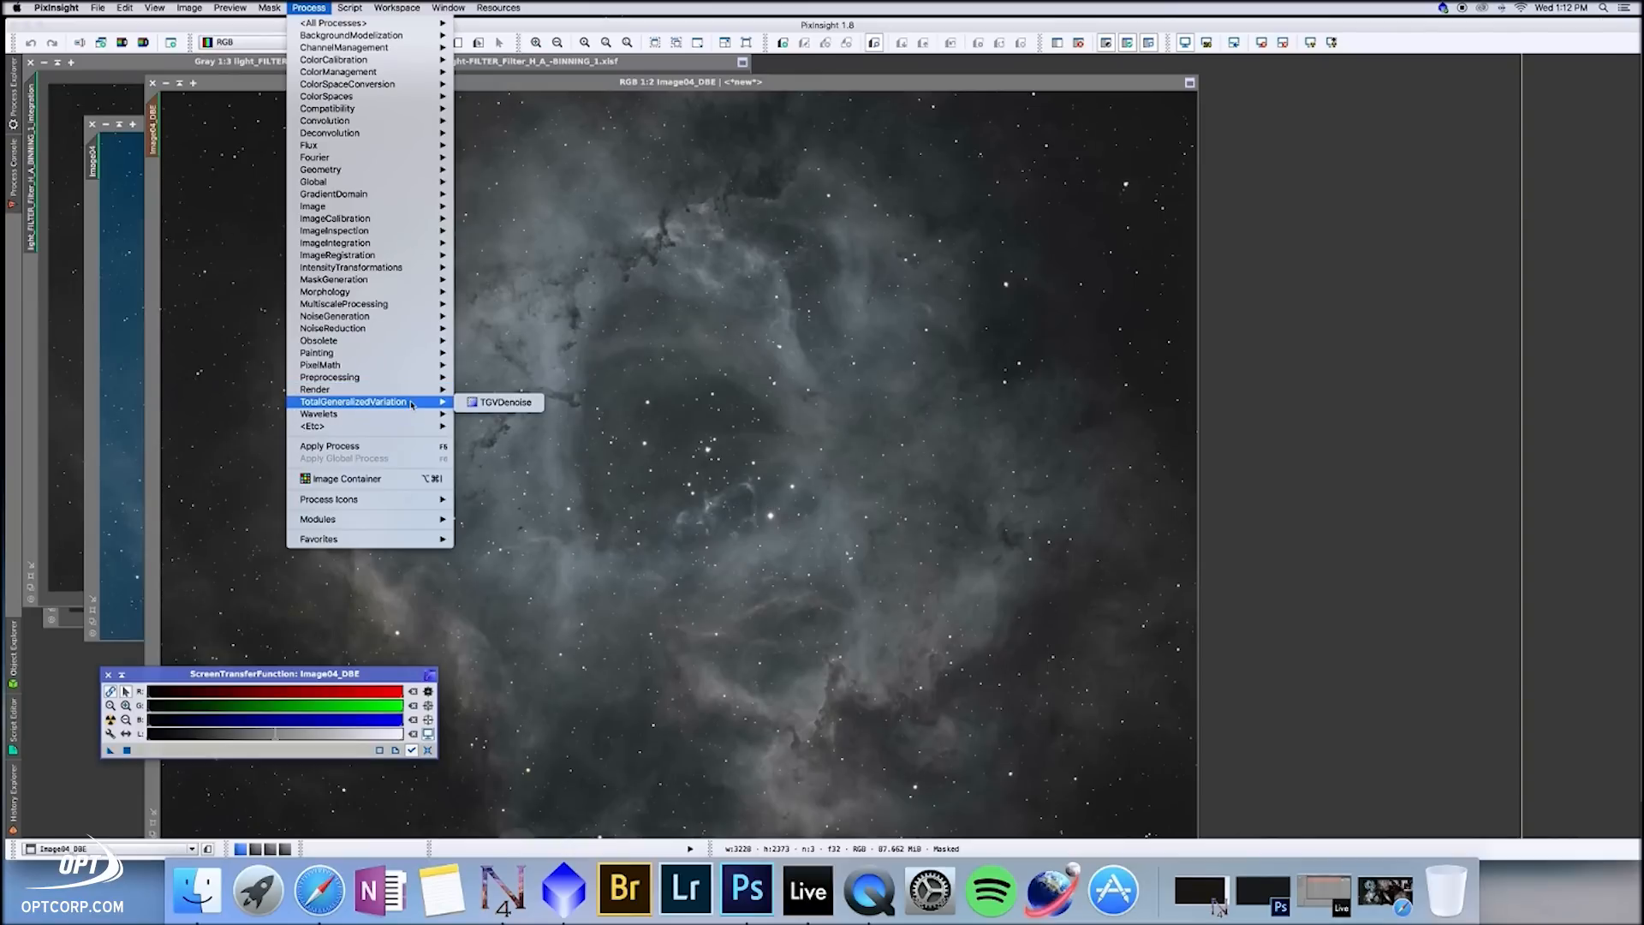
pyautogui.click(510, 397)
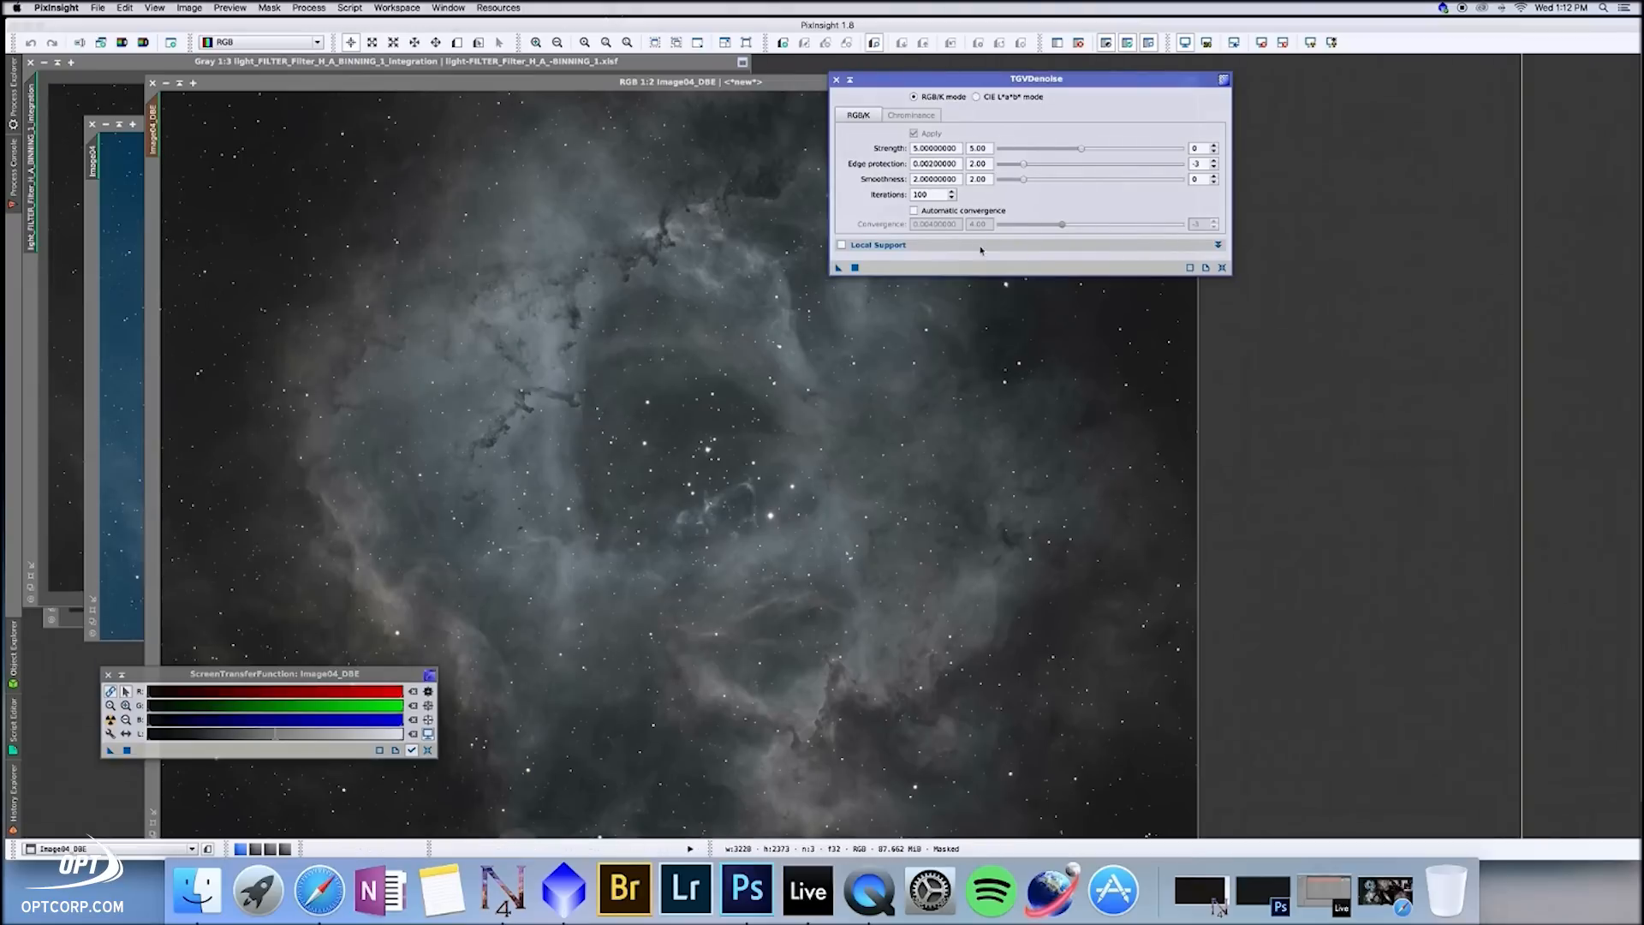
pyautogui.moveTo(935, 196); pyautogui.dragTo(911, 196)
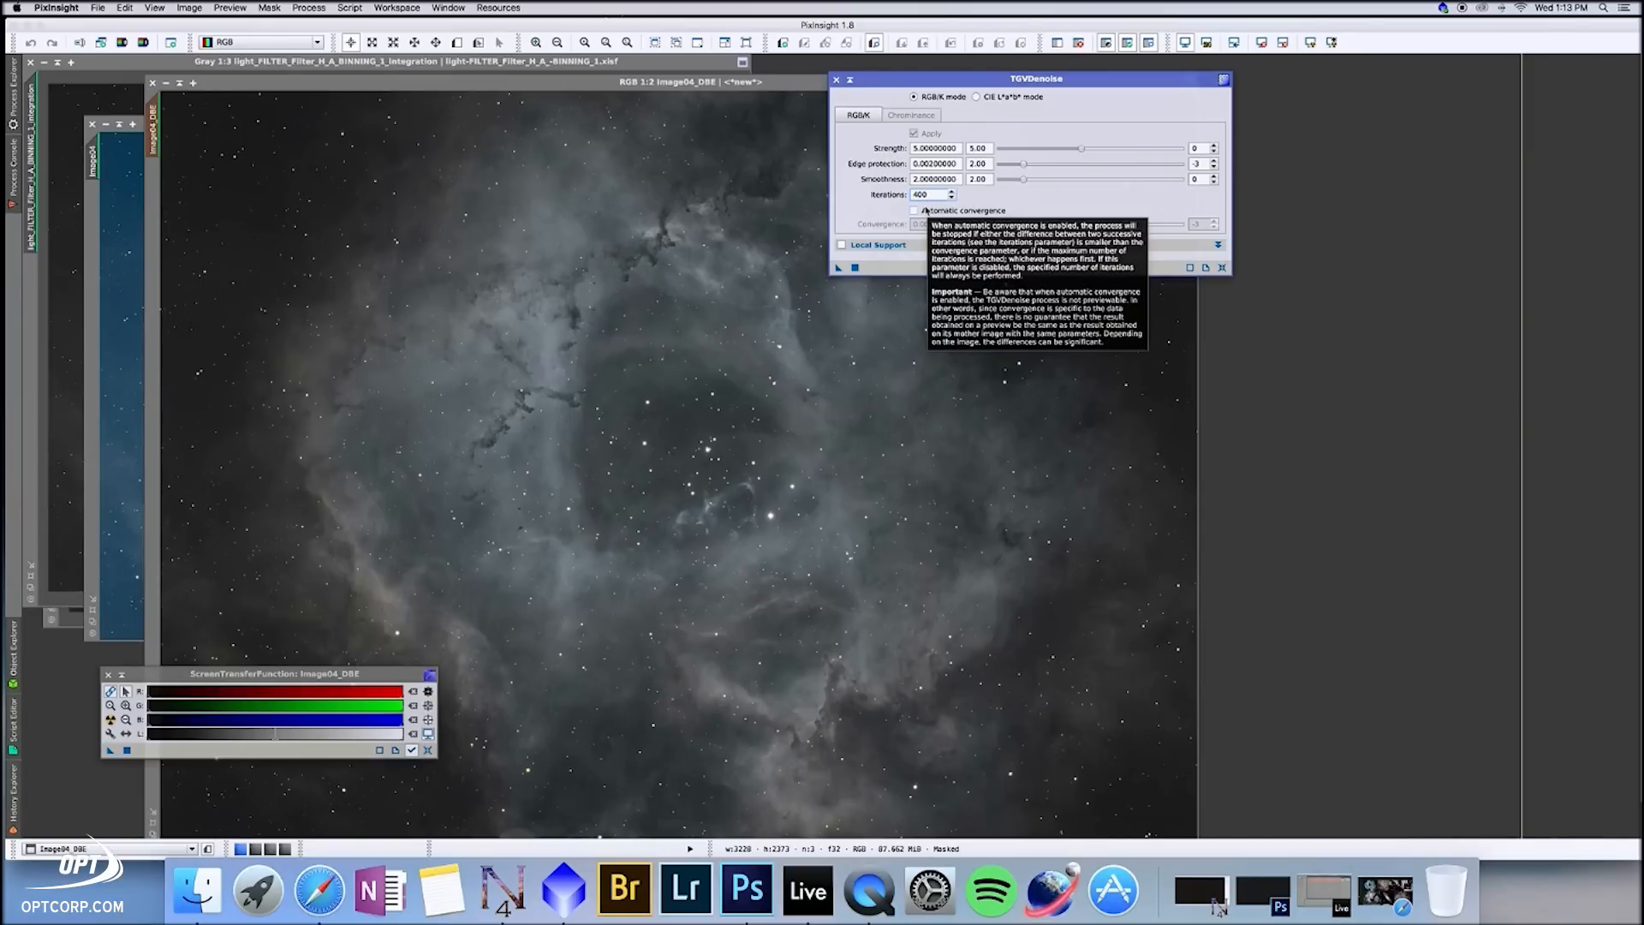
# Step: Set the TGVDenoise edge protection exponent to -5, run it on the masked background-corrected image, and close the tool
pyautogui.click(1214, 166)
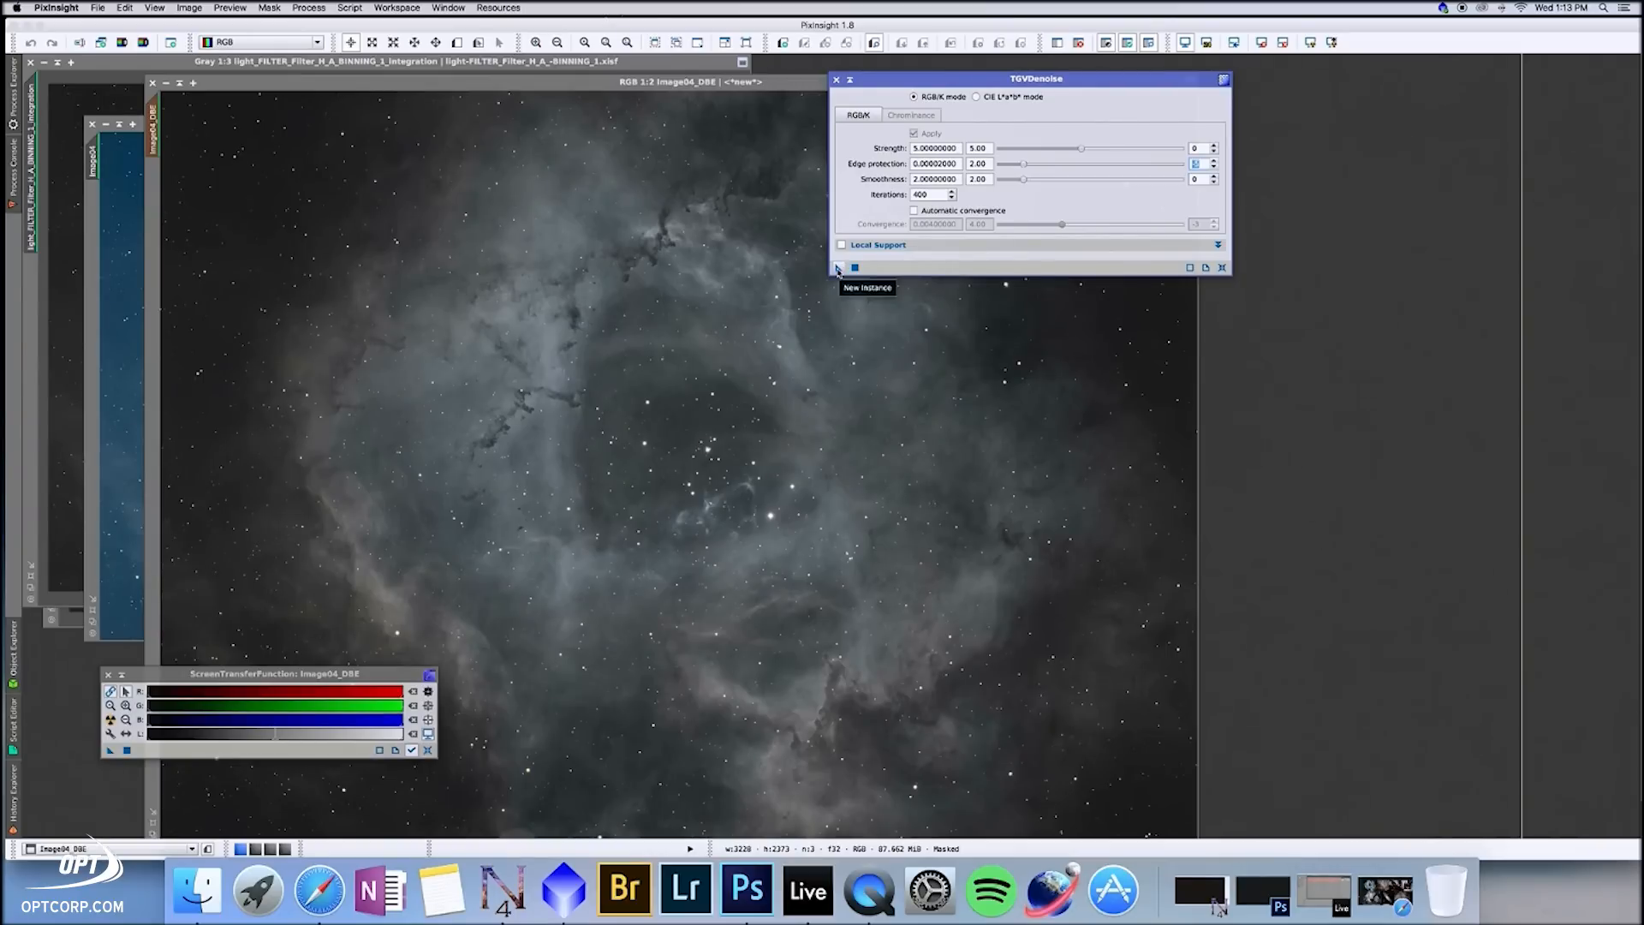
pyautogui.moveTo(838, 271); pyautogui.dragTo(584, 276)
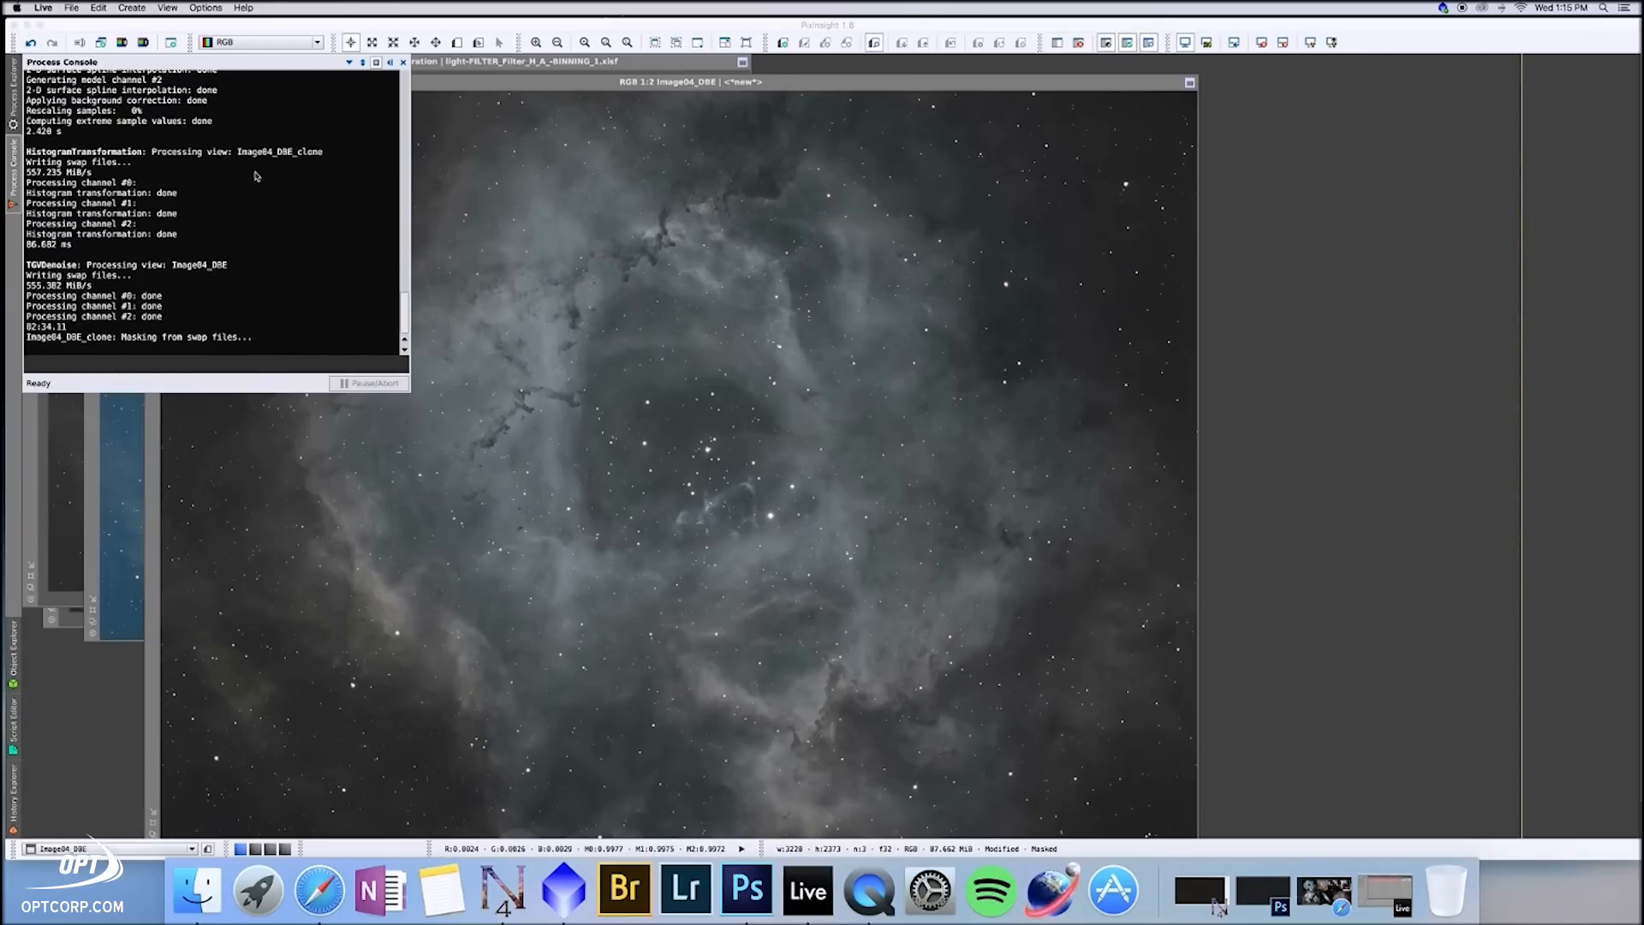
pyautogui.click(403, 63)
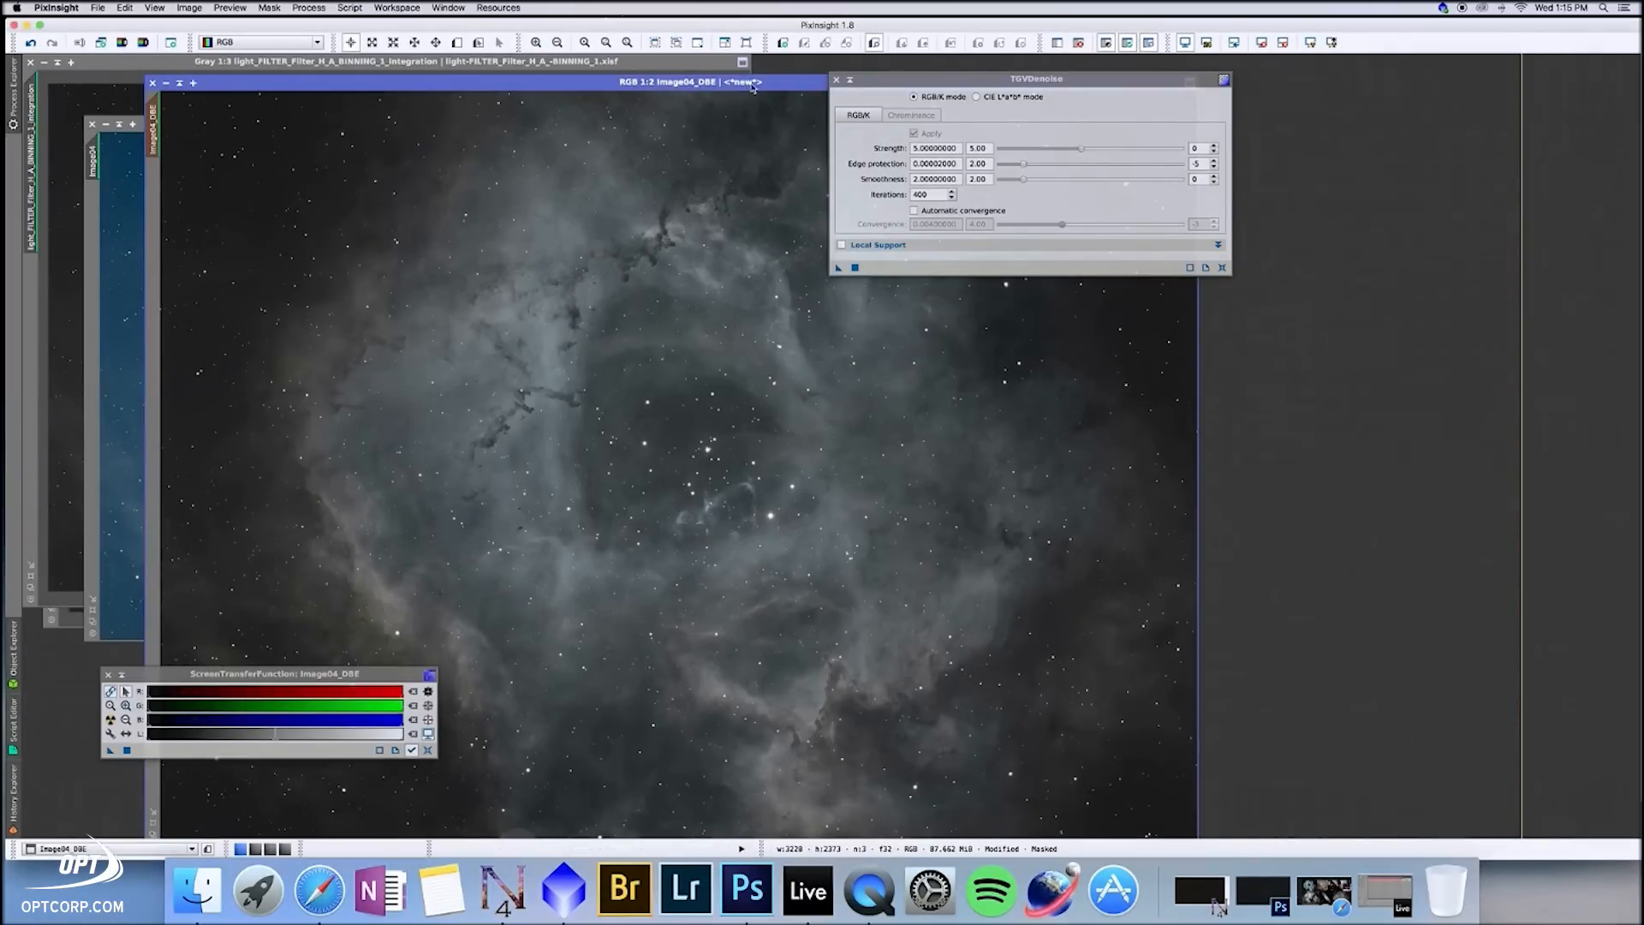
pyautogui.click(836, 82)
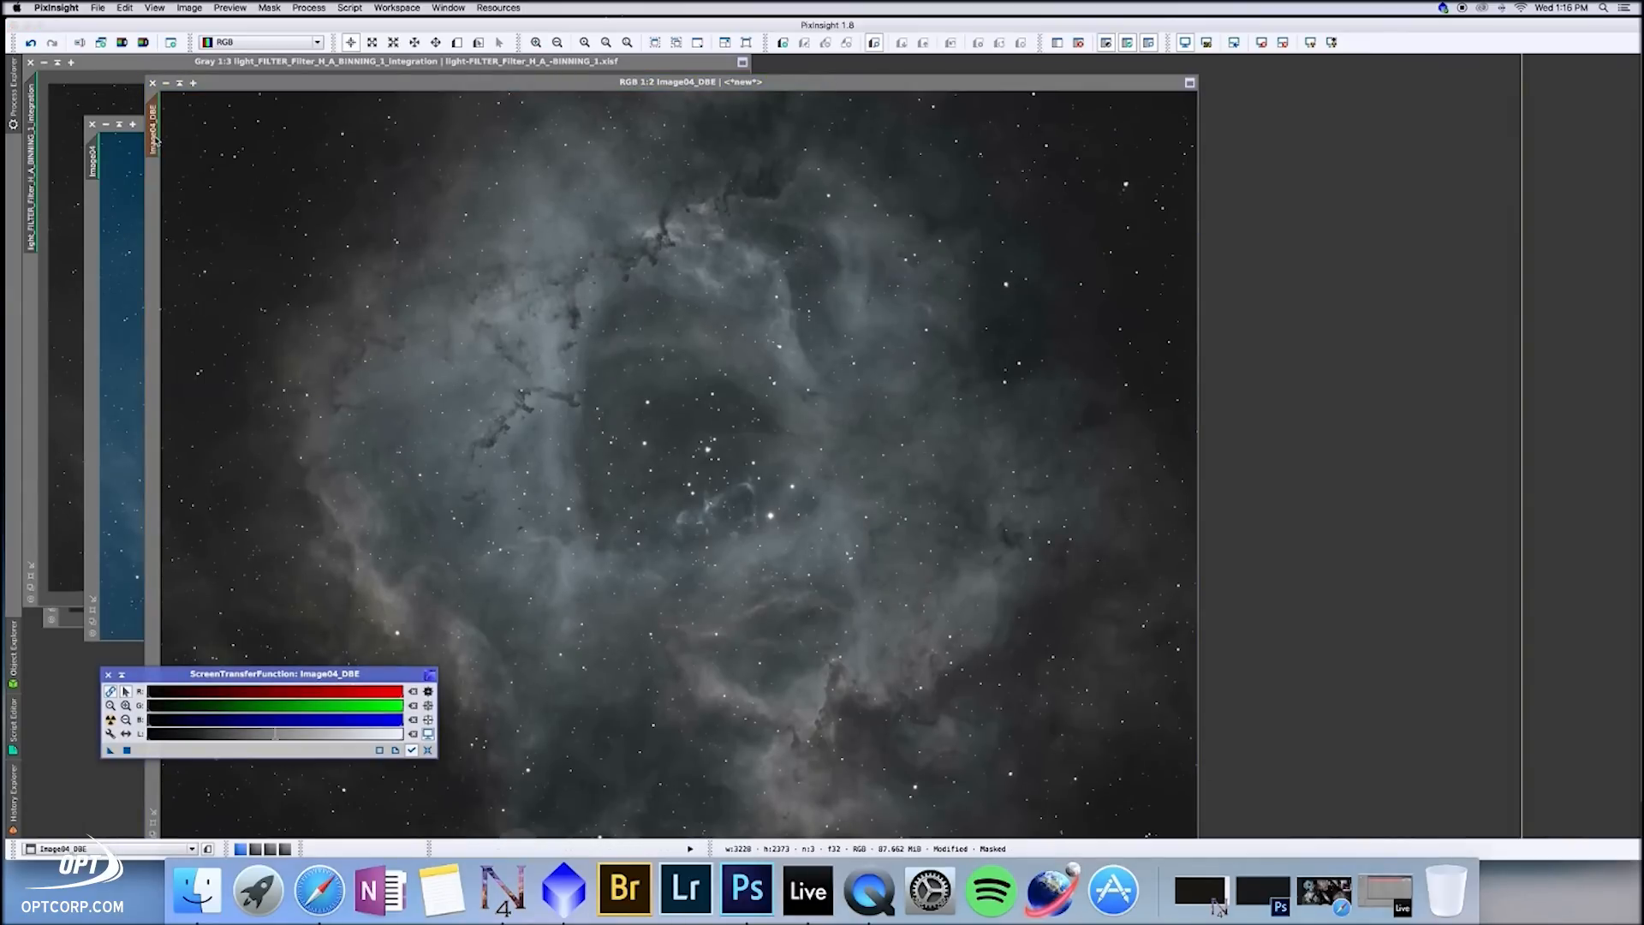
# Step: Clone the denoised image and save the clone to the Desktop as TestFile1, a FITS file in 32-bit IEEE 754 floating point
pyautogui.moveTo(154, 141); pyautogui.dragTo(245, 172)
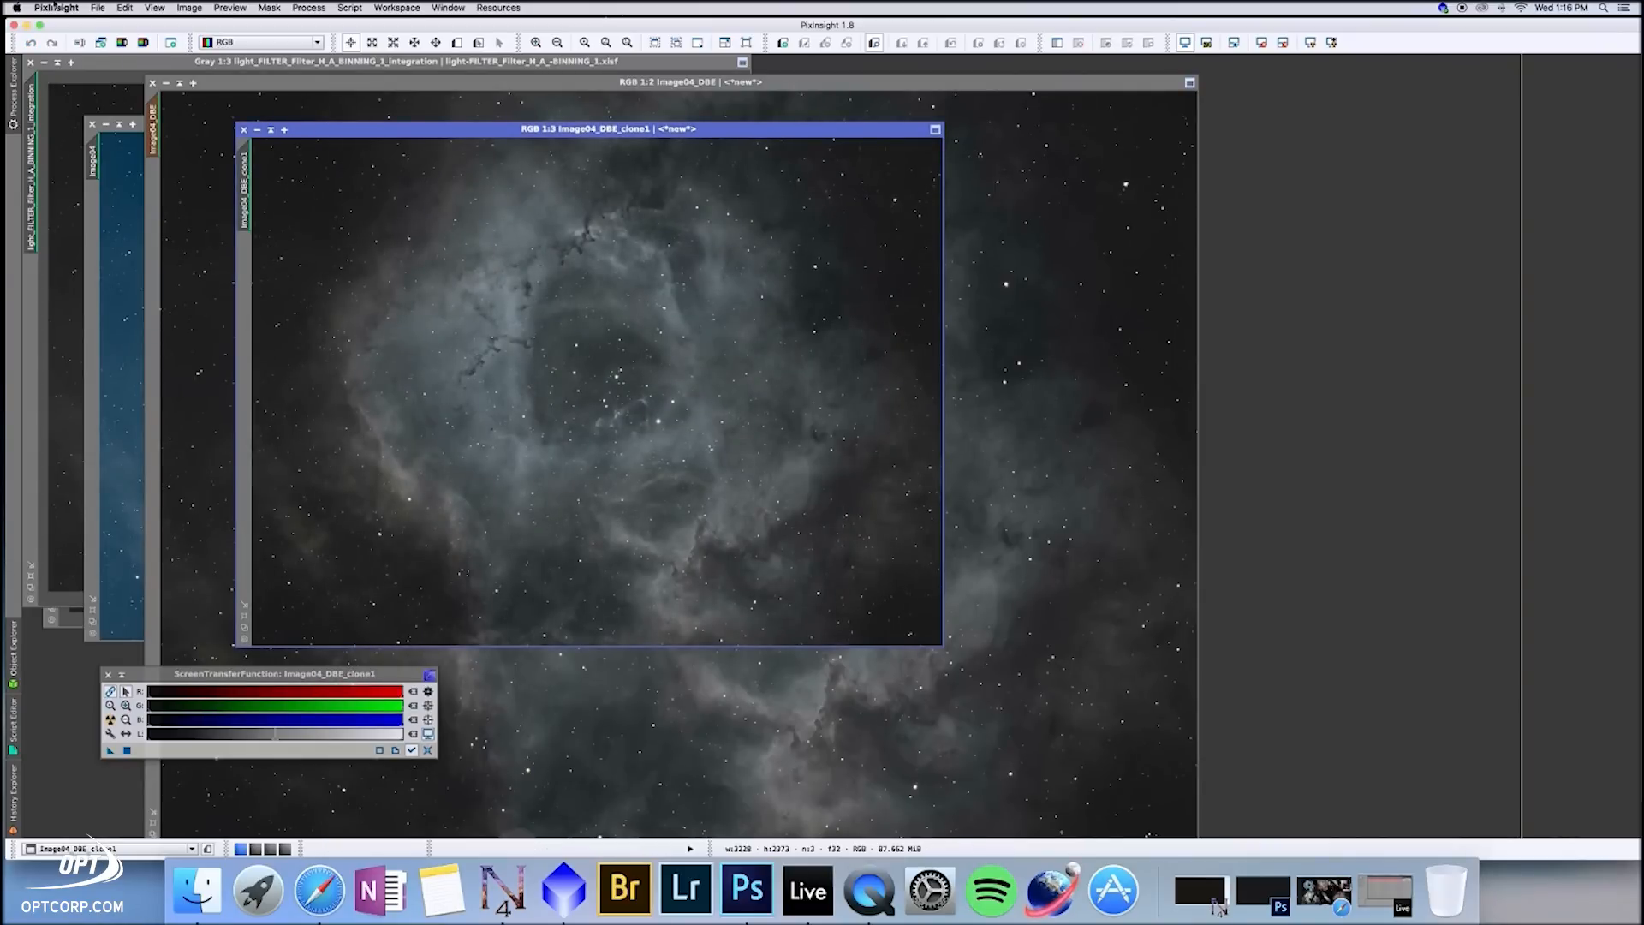
pyautogui.click(97, 7)
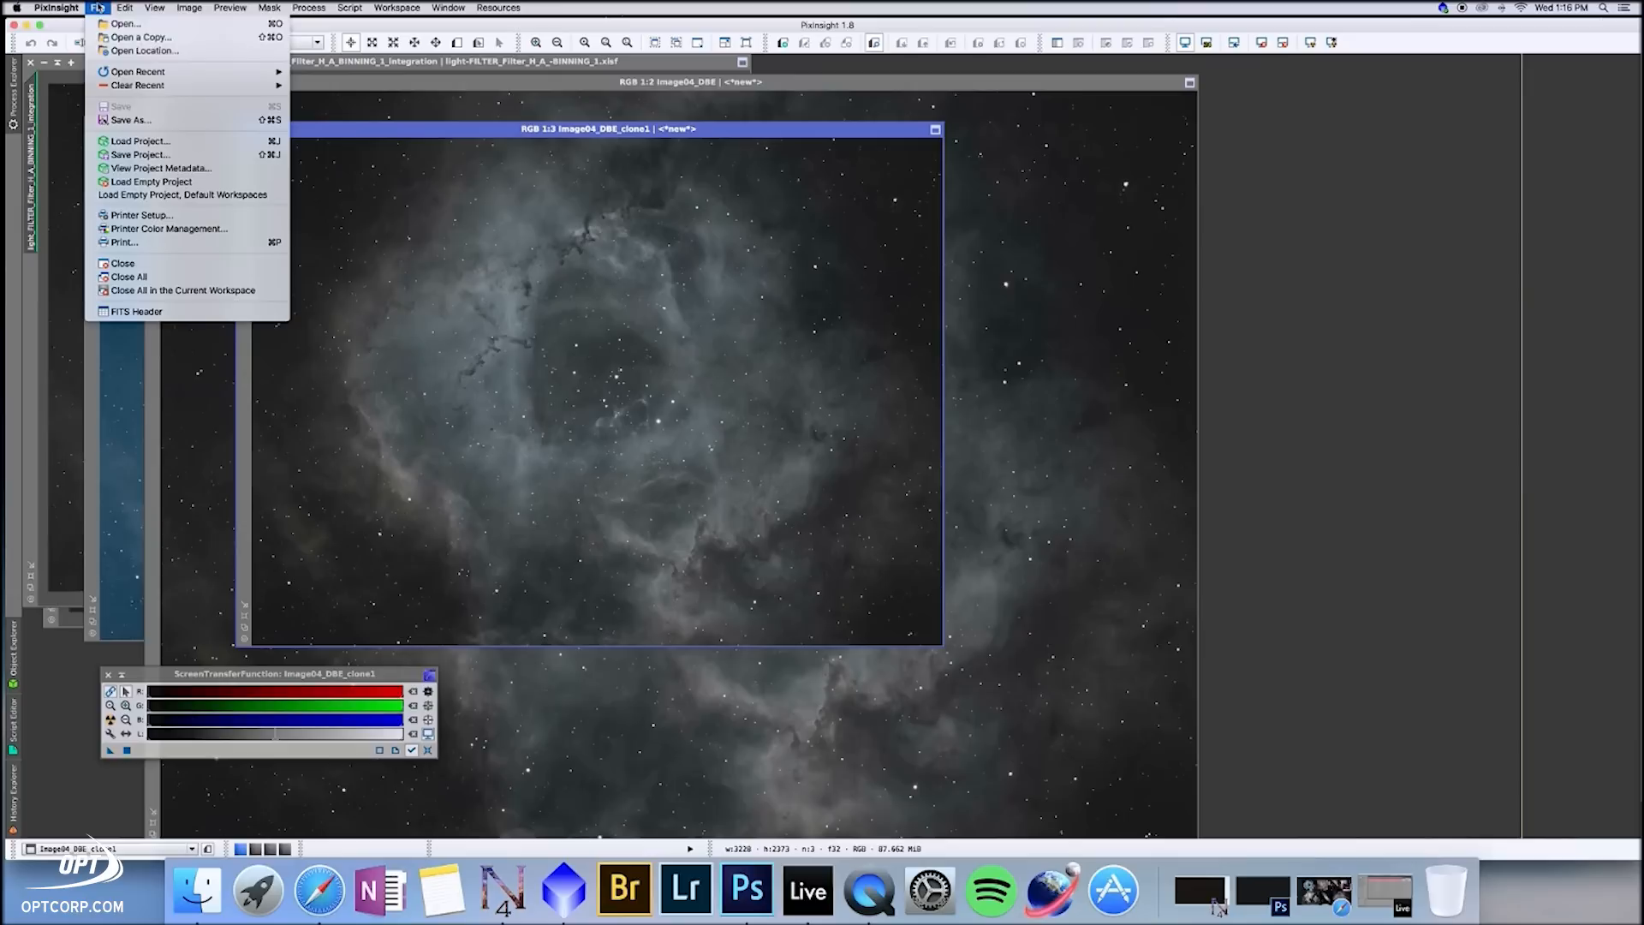
pyautogui.click(178, 125)
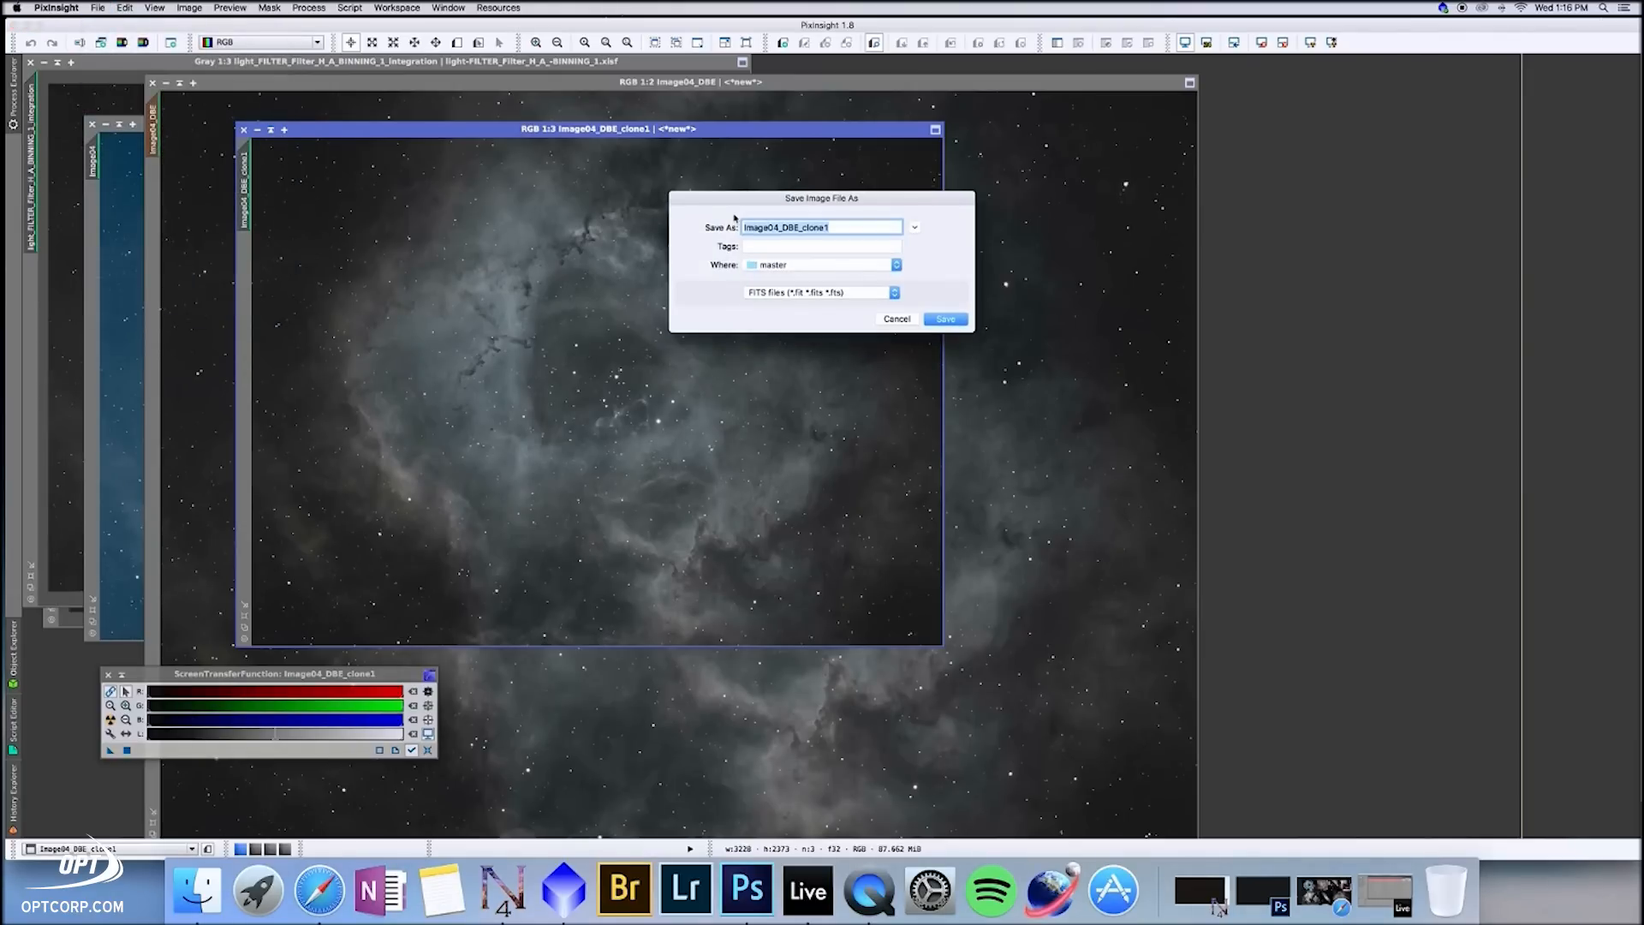
pyautogui.write('TestFile1')
pyautogui.click(803, 265)
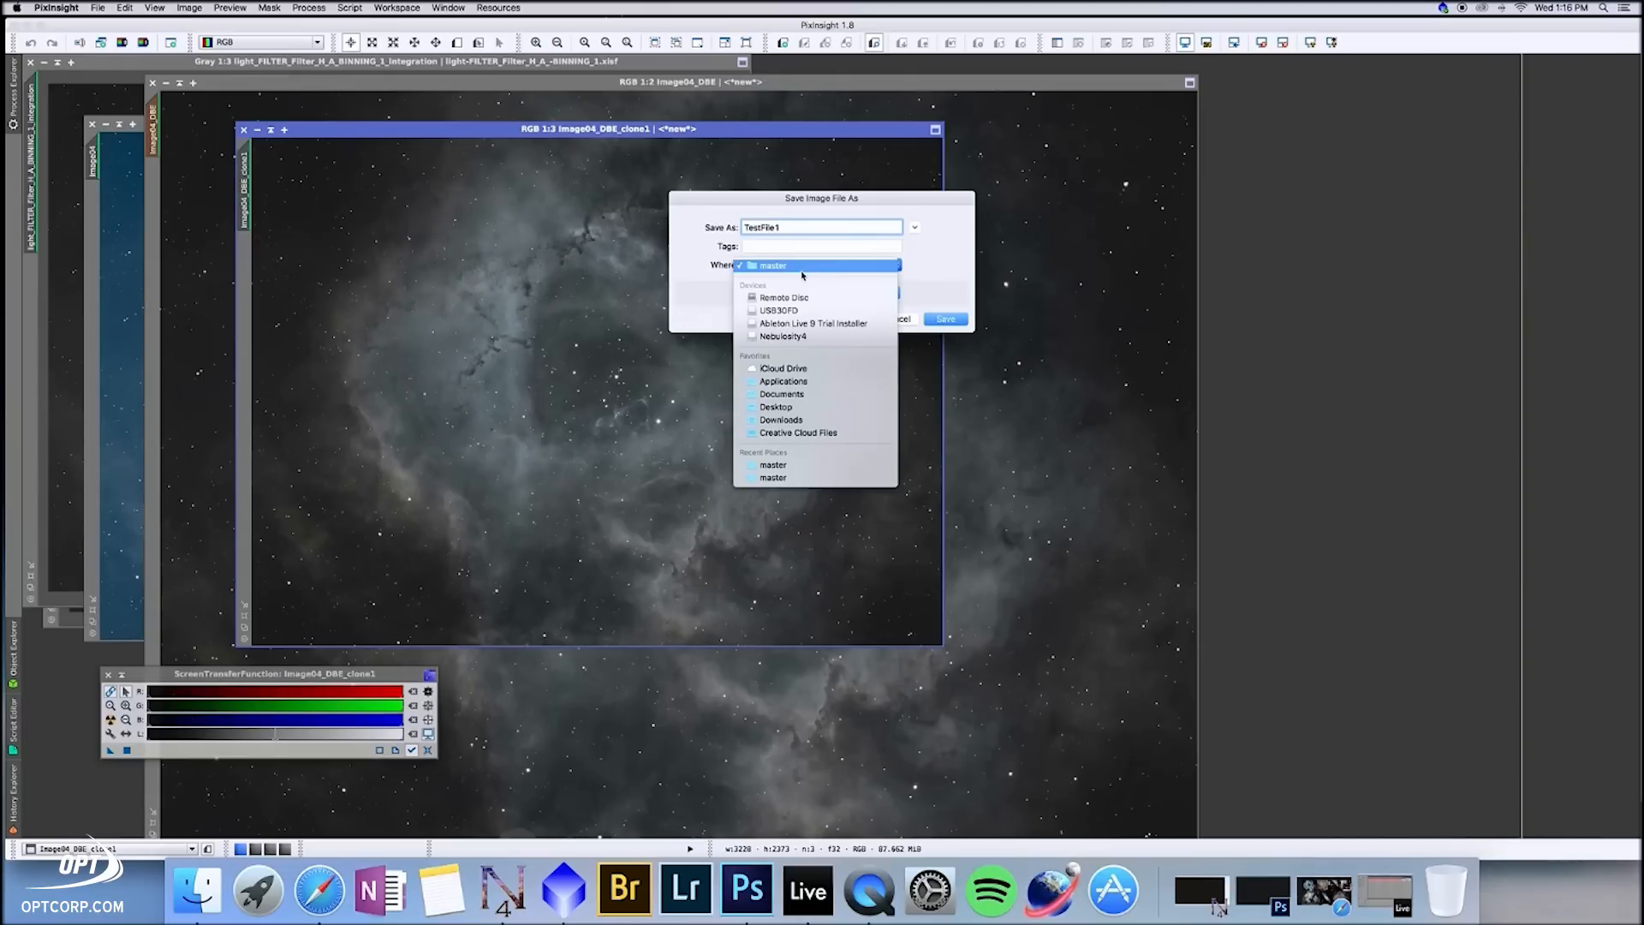
pyautogui.click(826, 406)
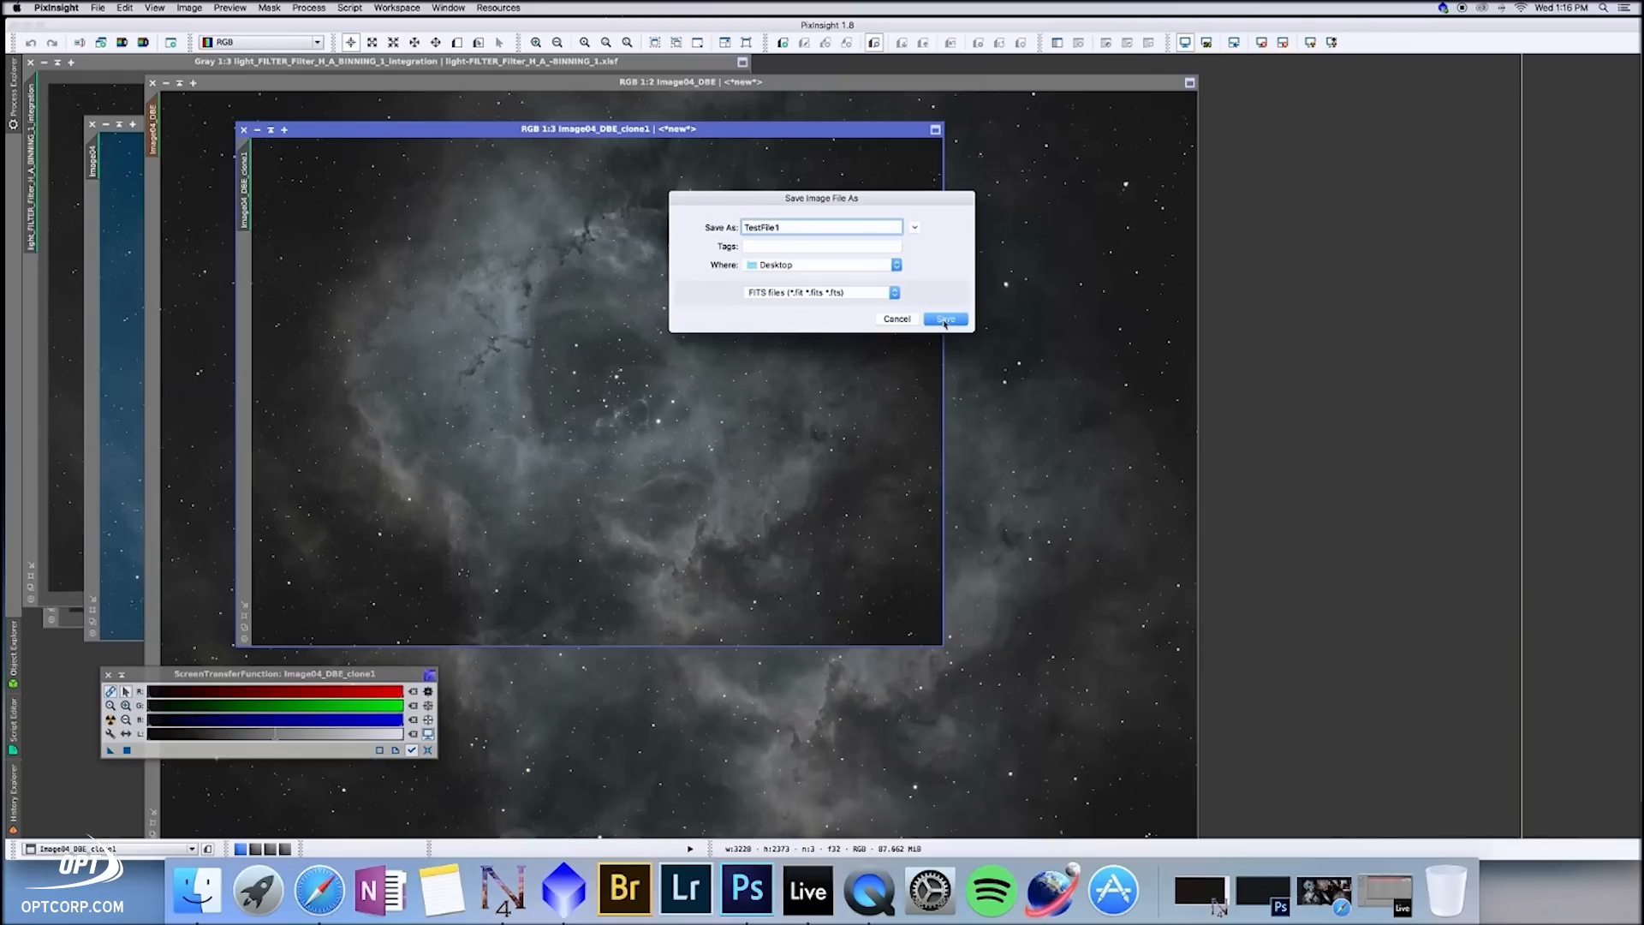
pyautogui.click(945, 320)
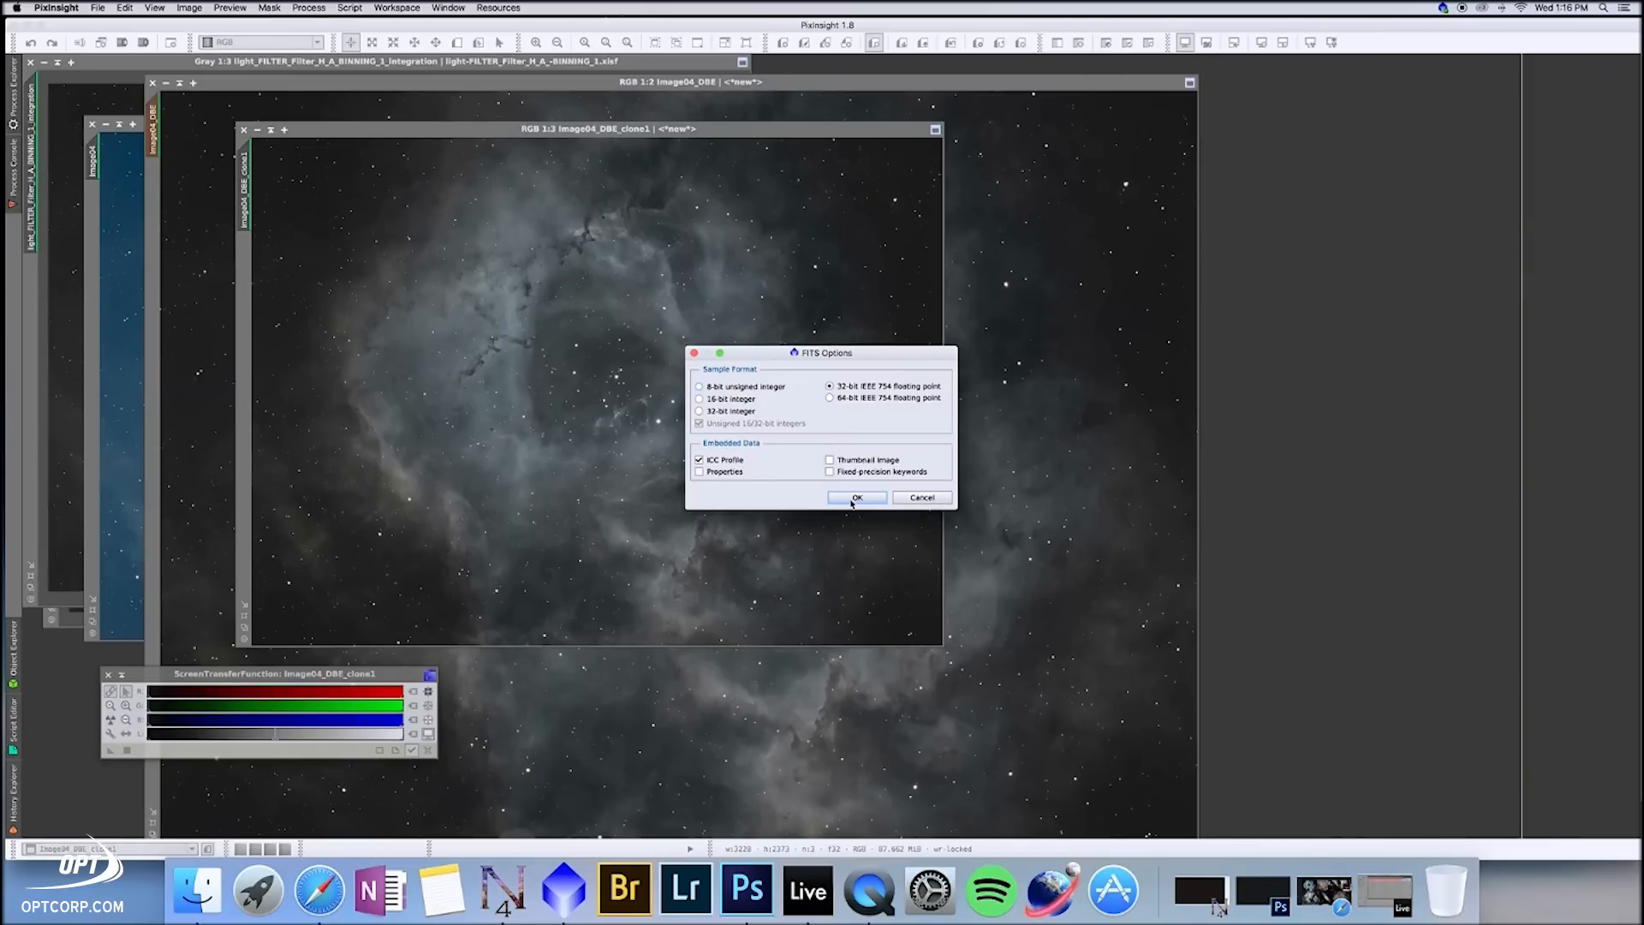
pyautogui.click(855, 497)
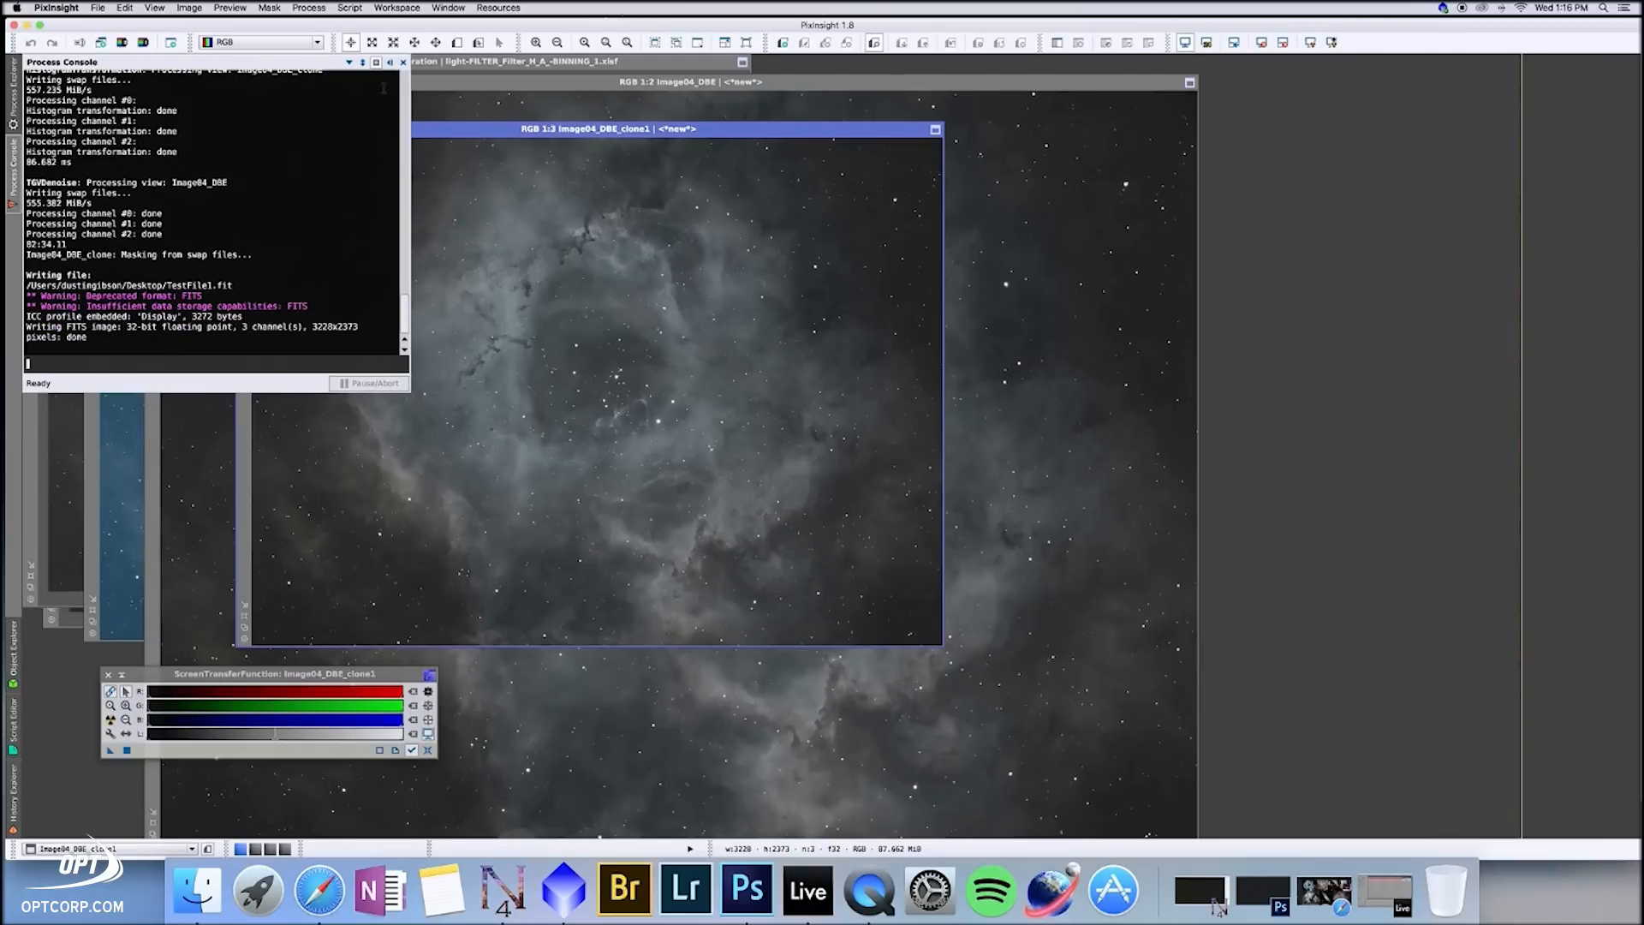
pyautogui.click(403, 64)
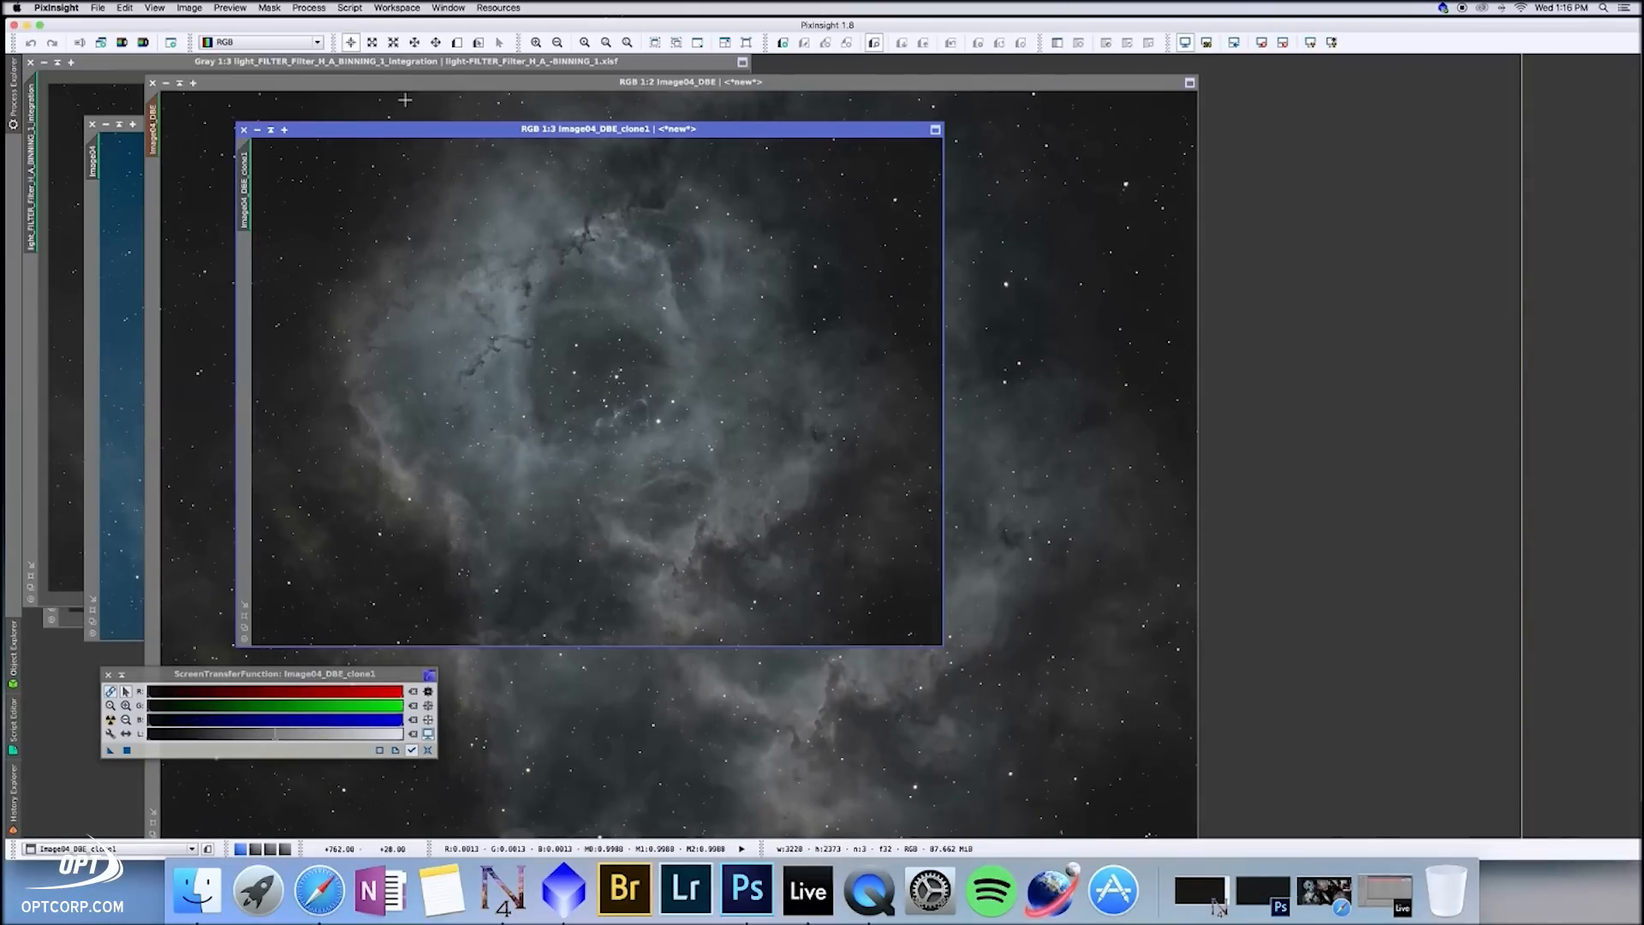
# Step: Switch to Nebulosity and open TestFile1.fit from the Desktop
pyautogui.click(522, 897)
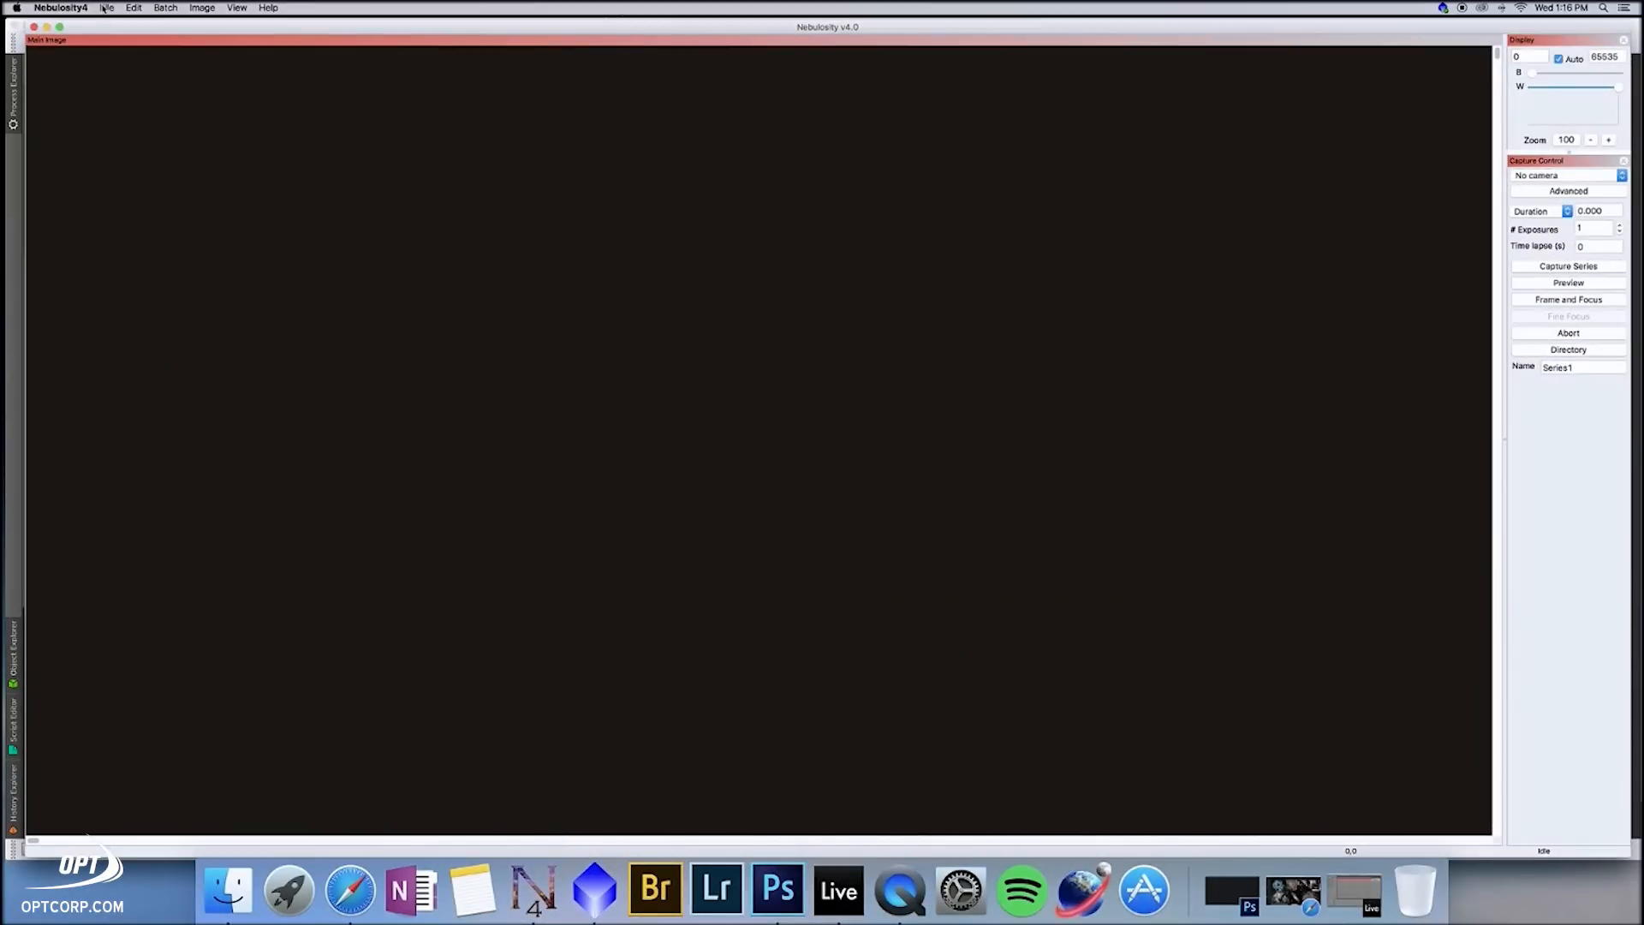
pyautogui.click(105, 8)
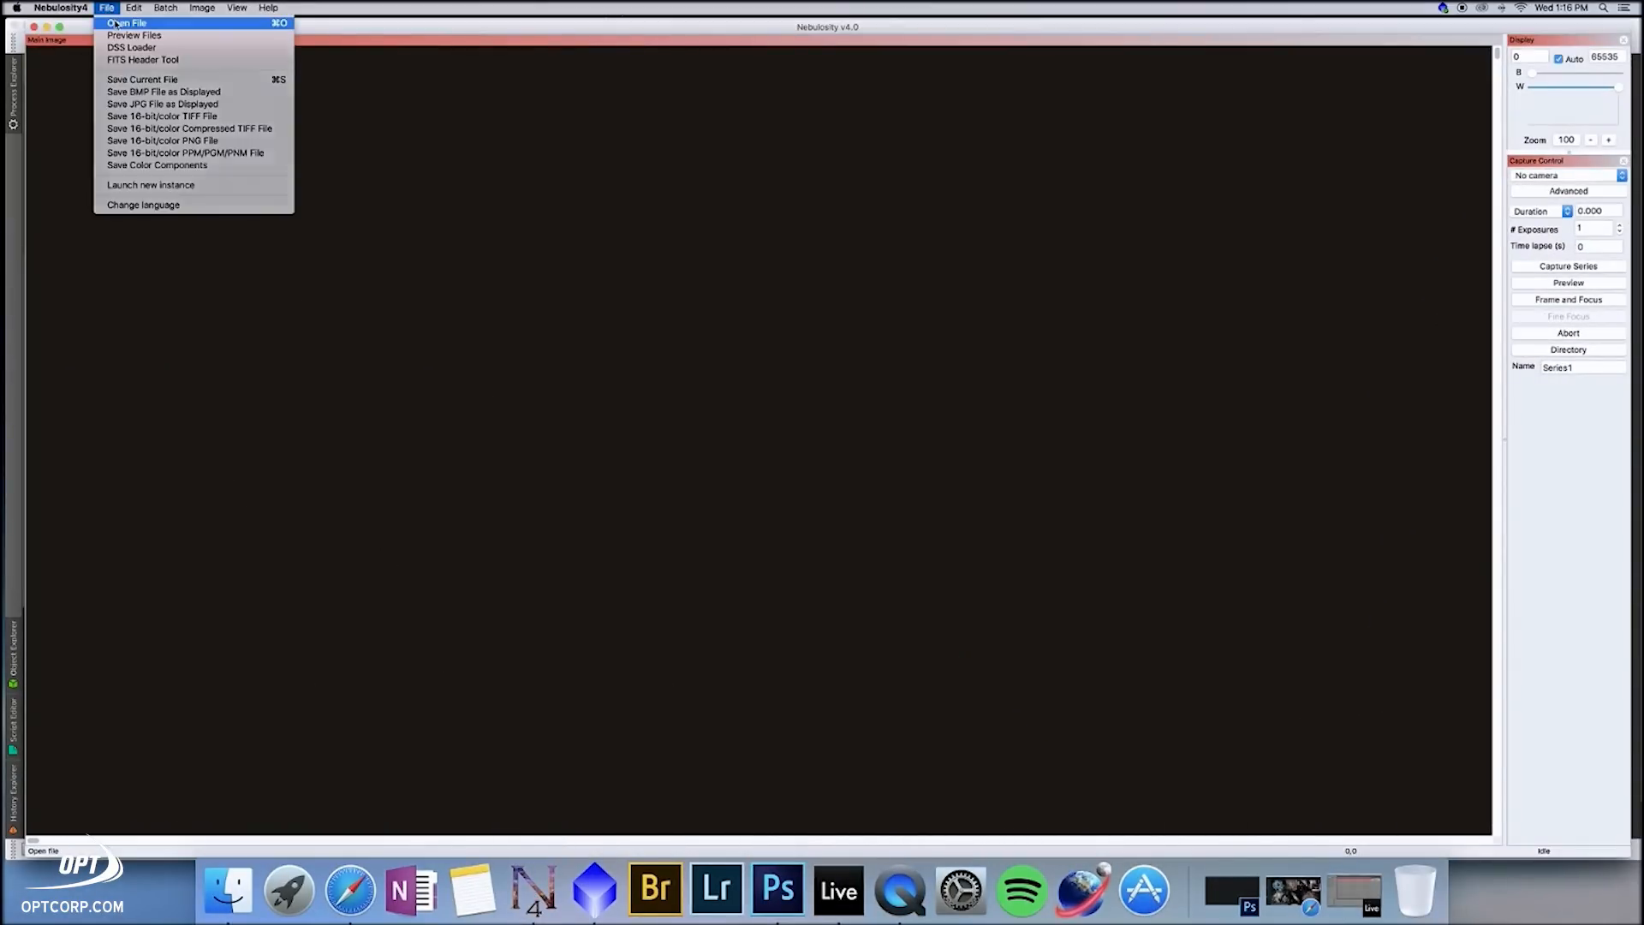
pyautogui.click(116, 24)
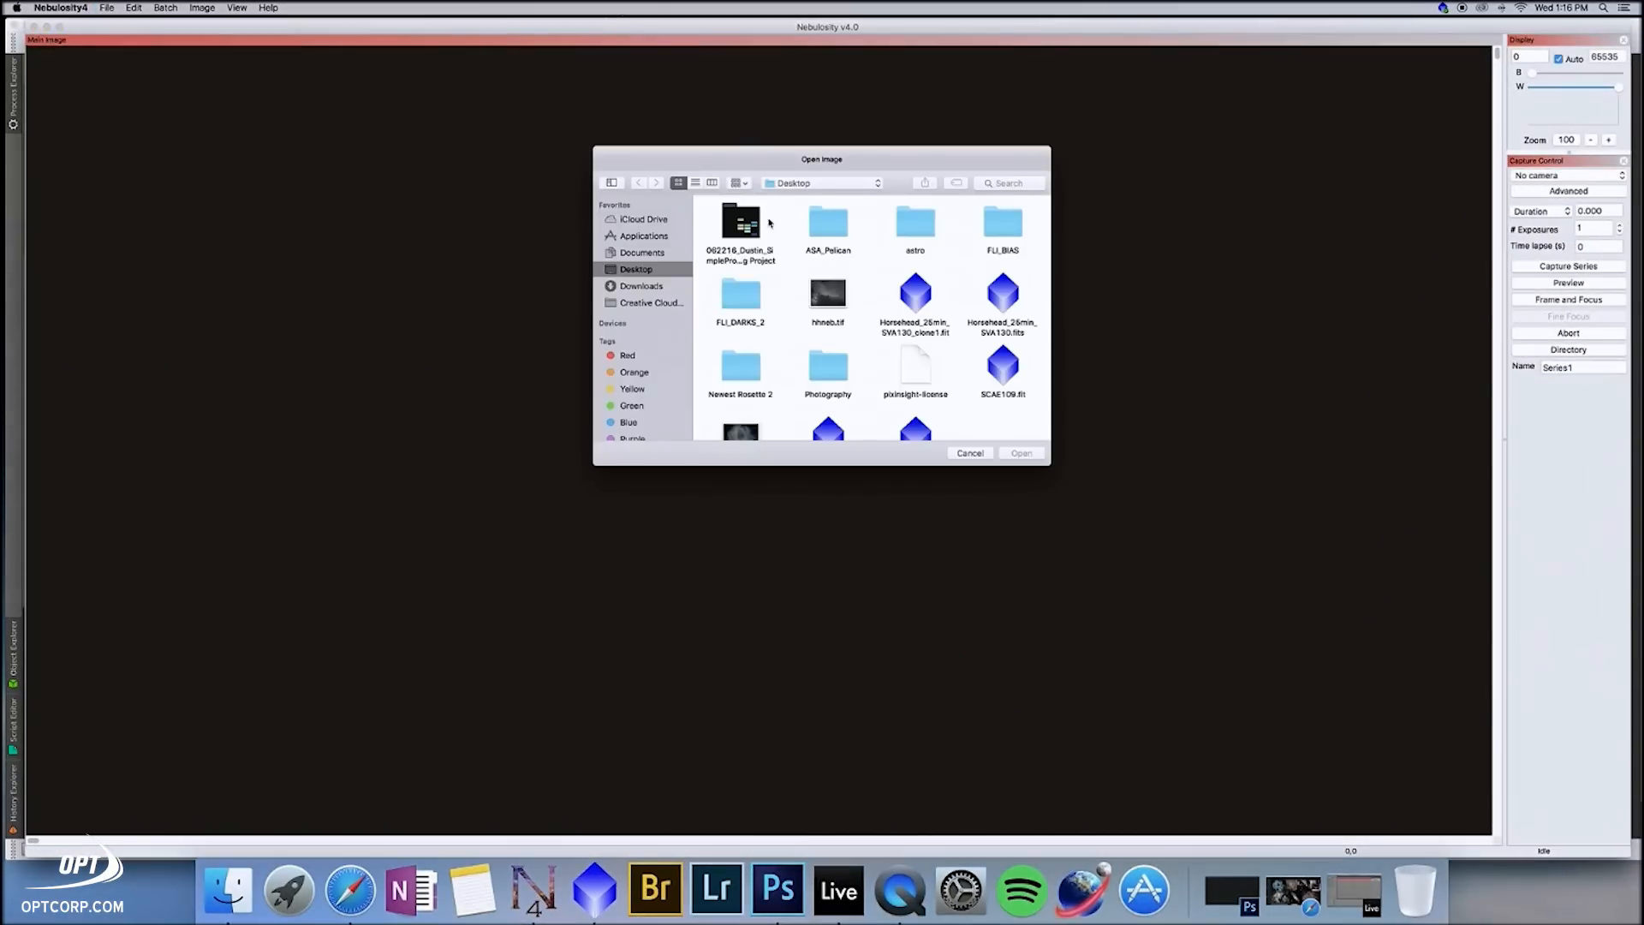
pyautogui.scroll(-3, 861, 300)
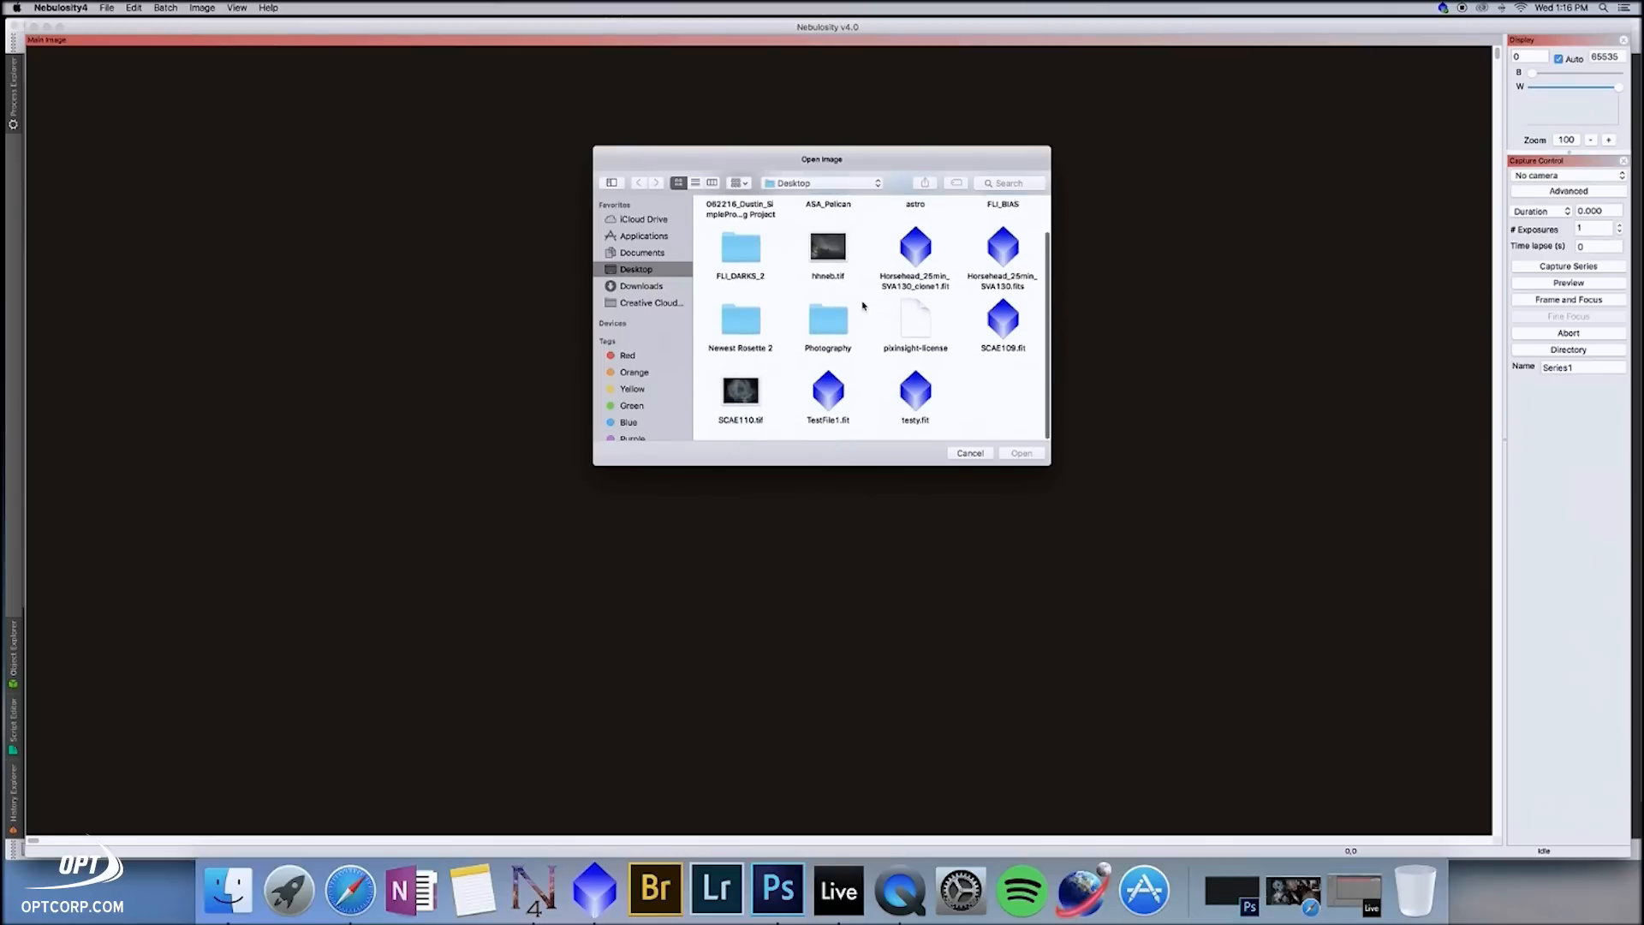
pyautogui.doubleClick(825, 393)
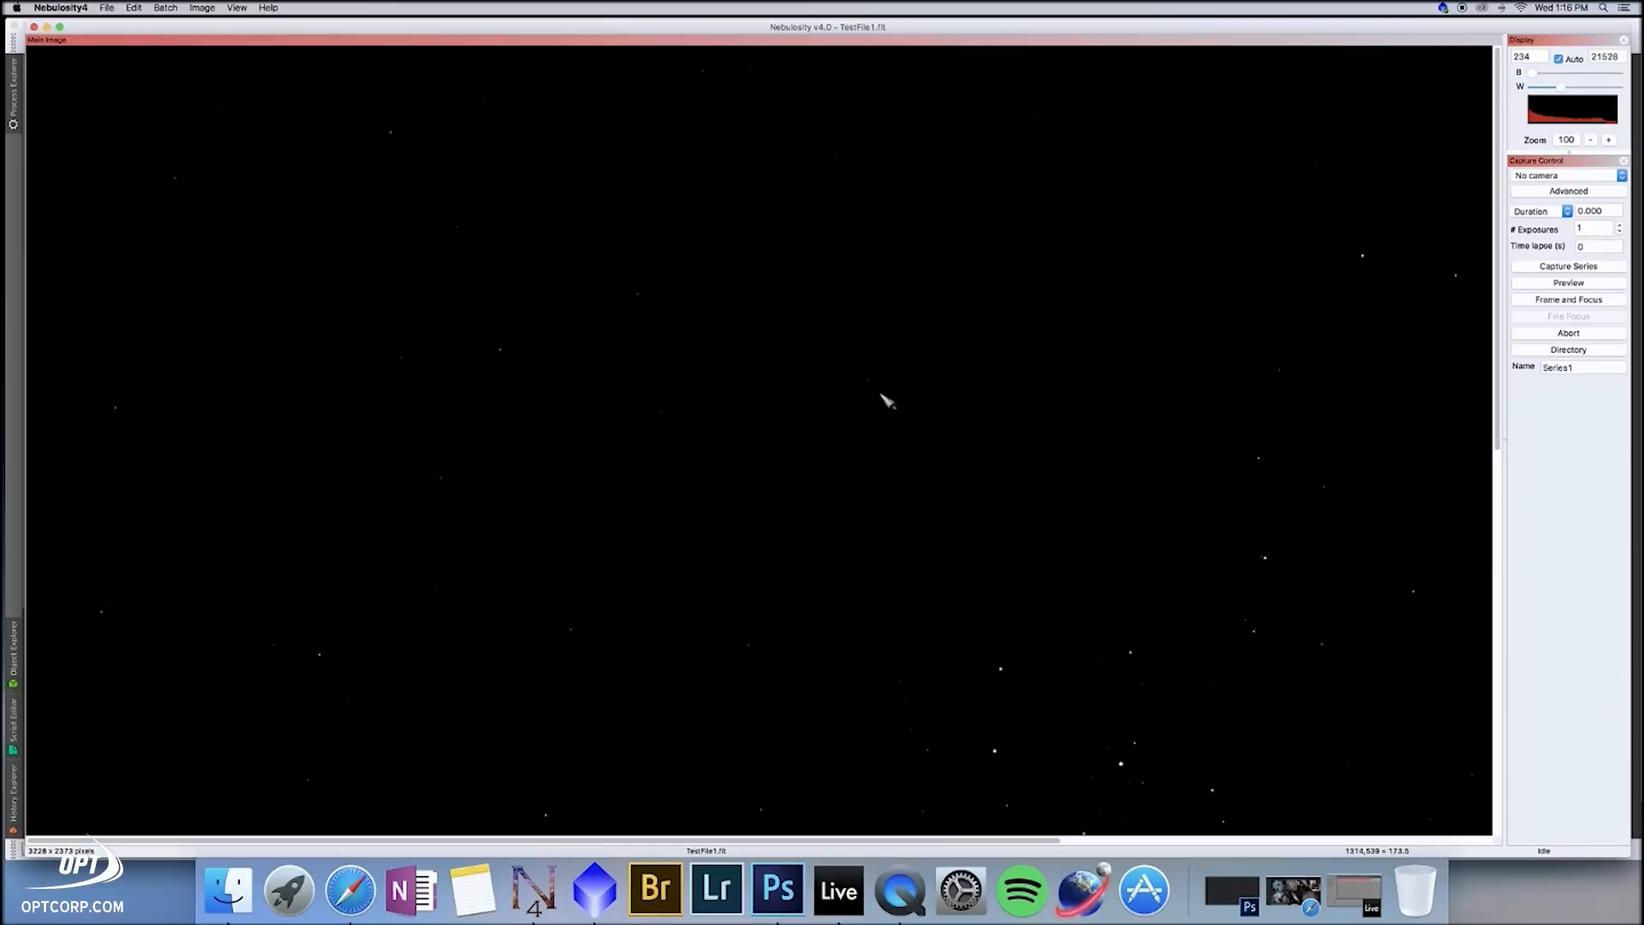
# Step: Brighten the whole image with a Levels / Power Stretch at power 0.36 and apply it
pyautogui.click(1591, 140)
pyautogui.click(1590, 140)
pyautogui.click(1607, 140)
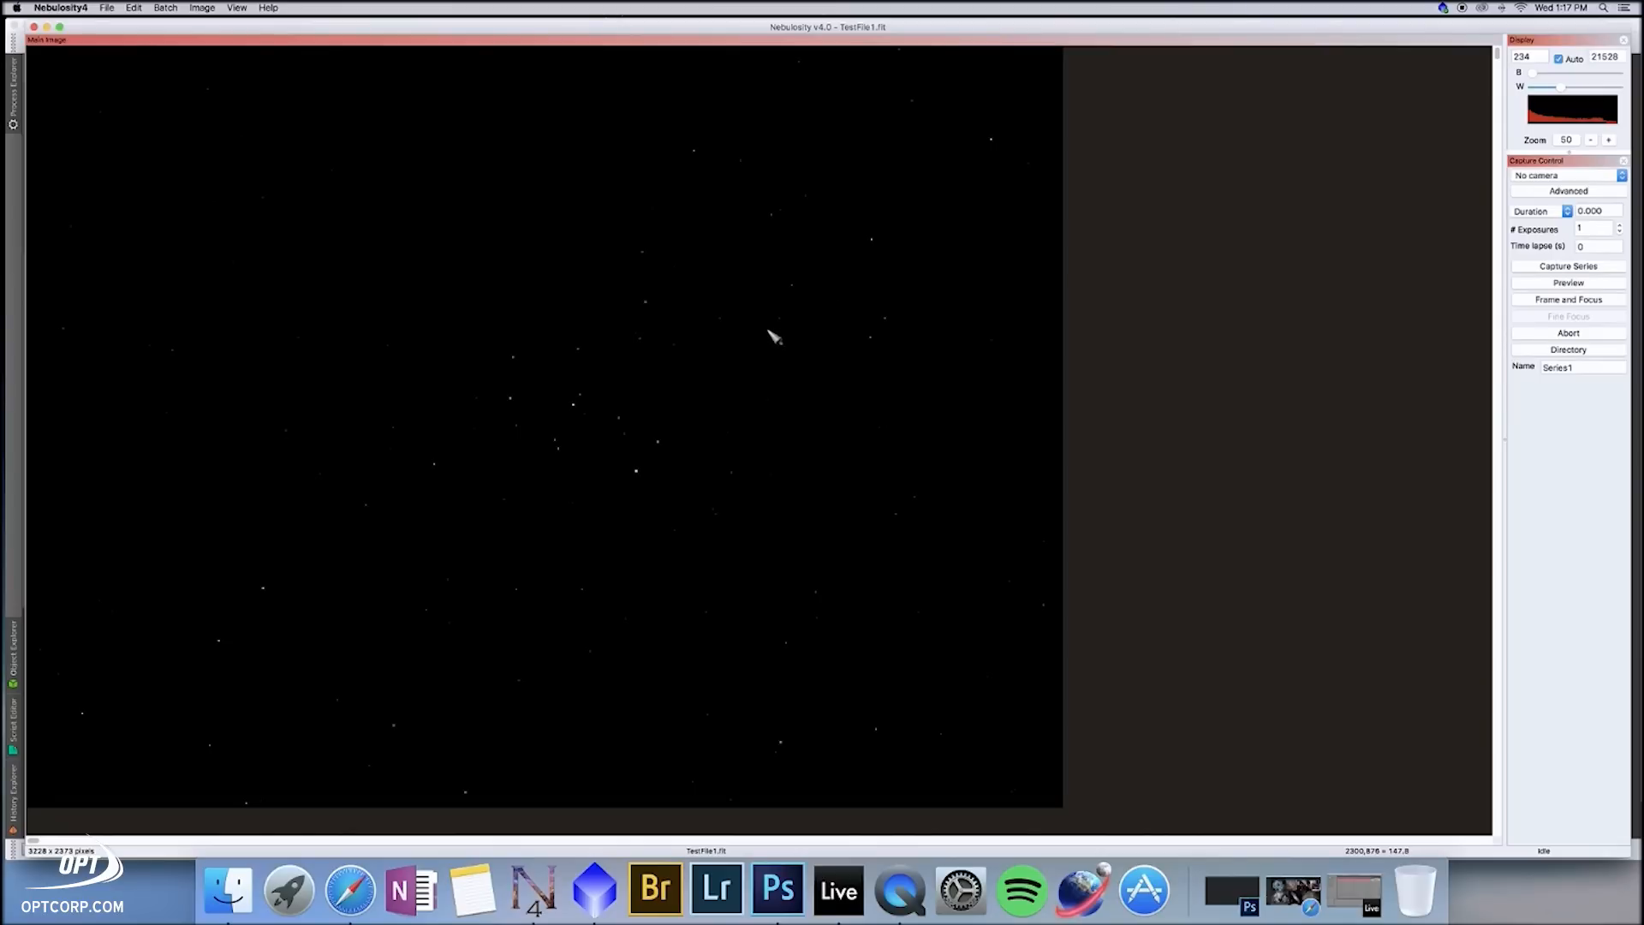
pyautogui.click(159, 9)
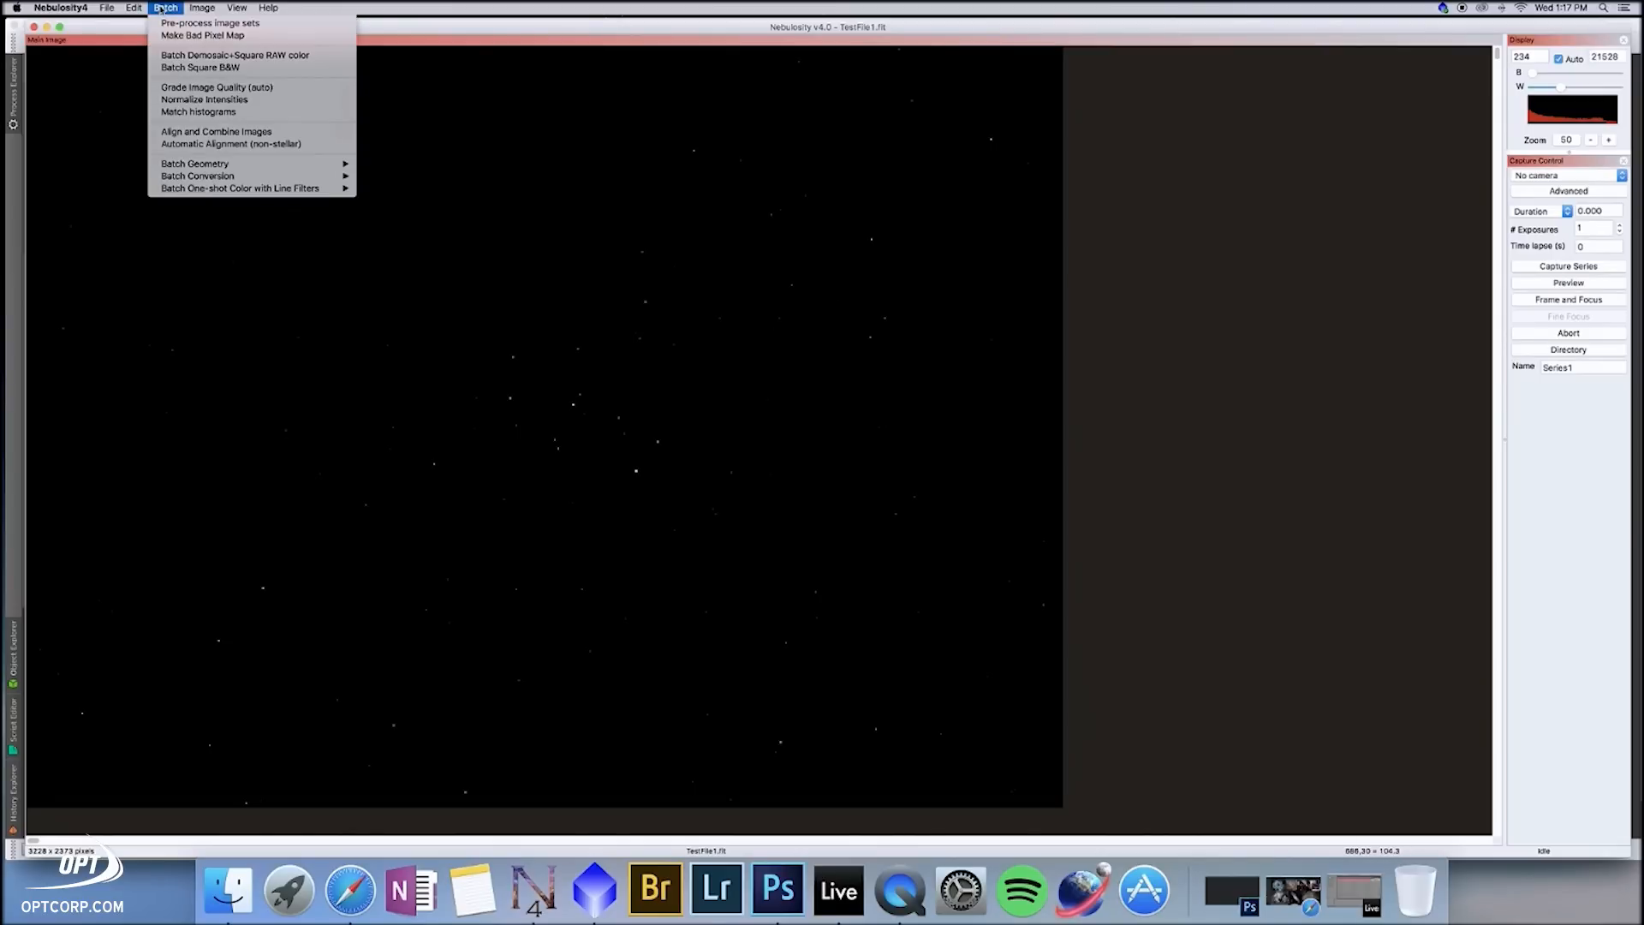
pyautogui.moveTo(149, 7)
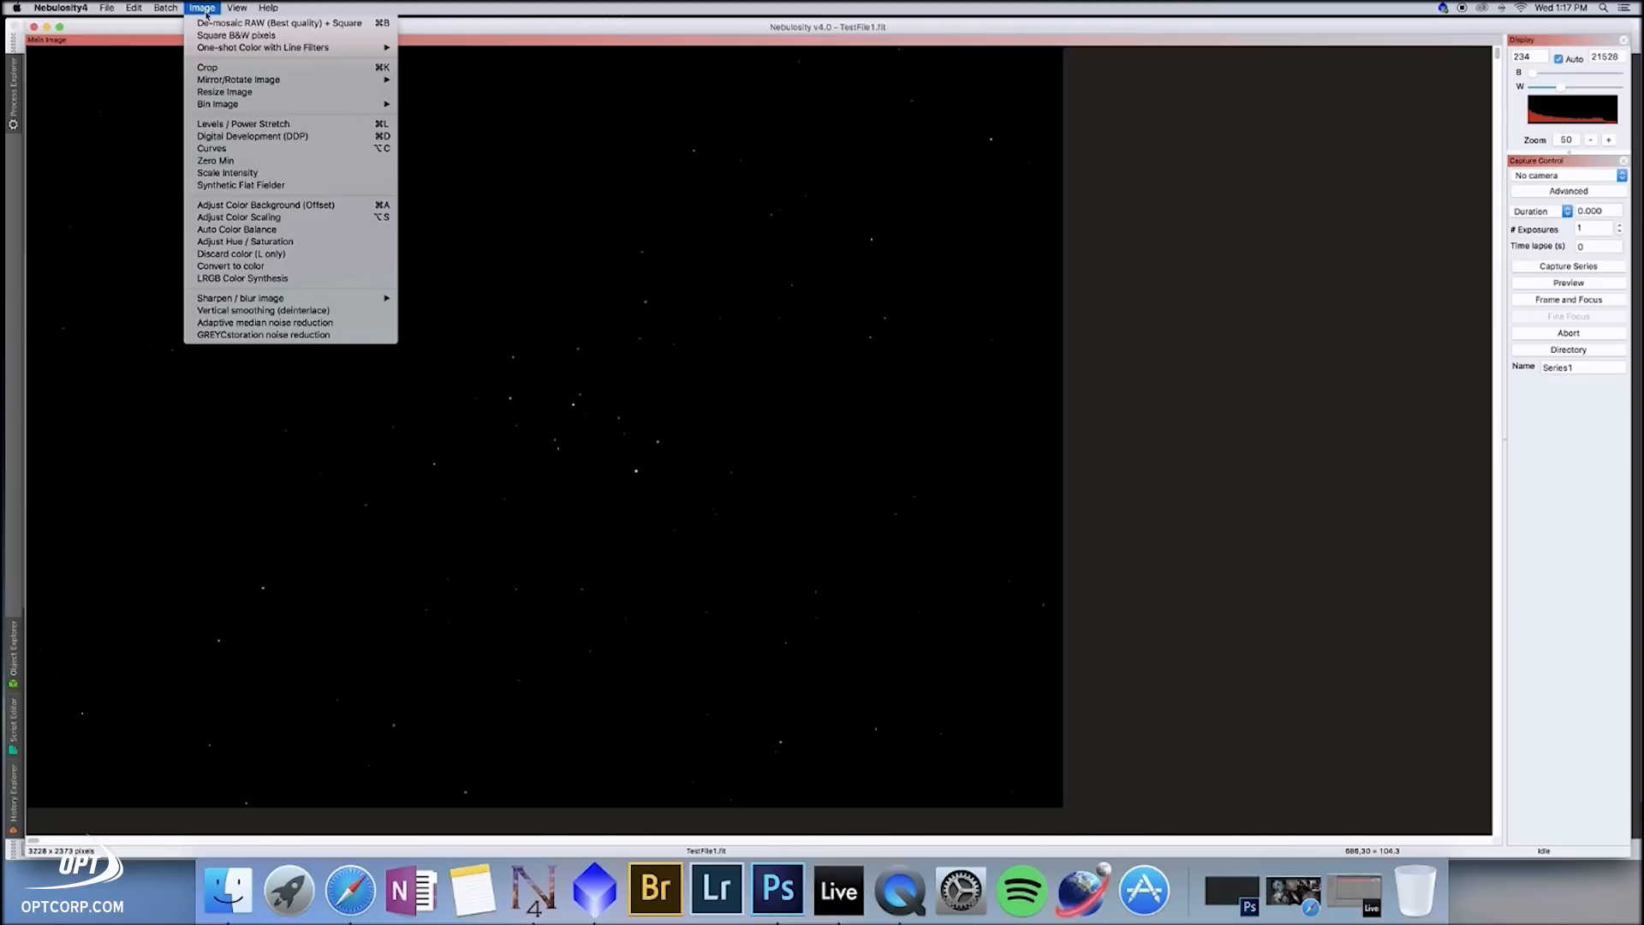
pyautogui.click(289, 128)
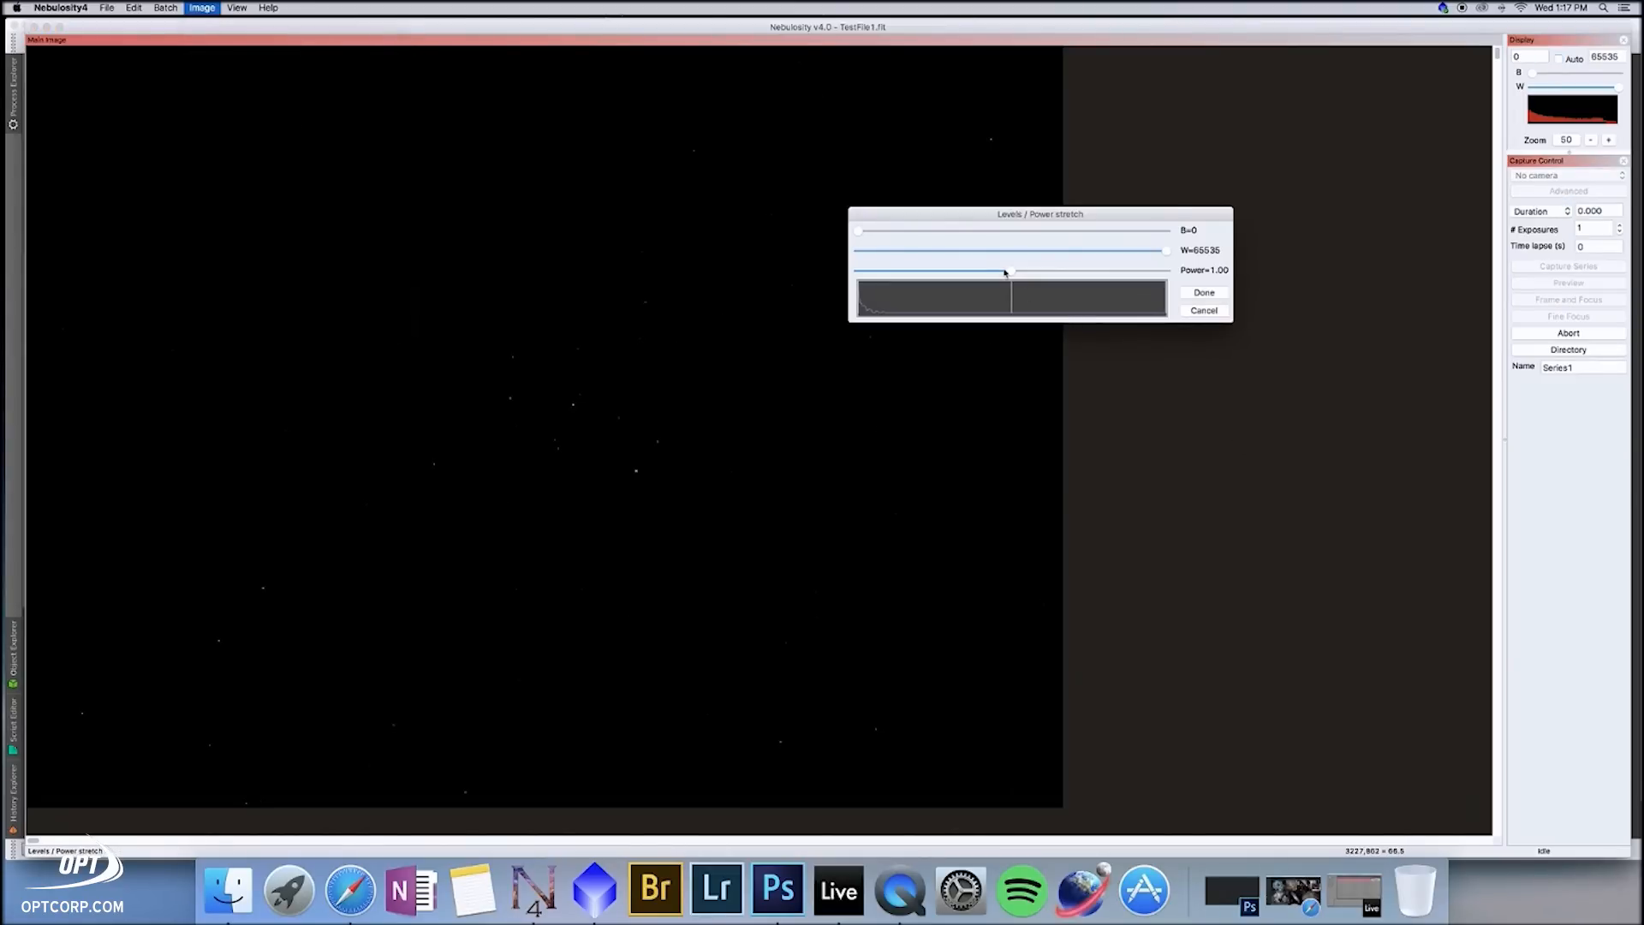
pyautogui.moveTo(1013, 273); pyautogui.dragTo(1008, 272)
pyautogui.moveTo(1008, 273); pyautogui.dragTo(912, 272)
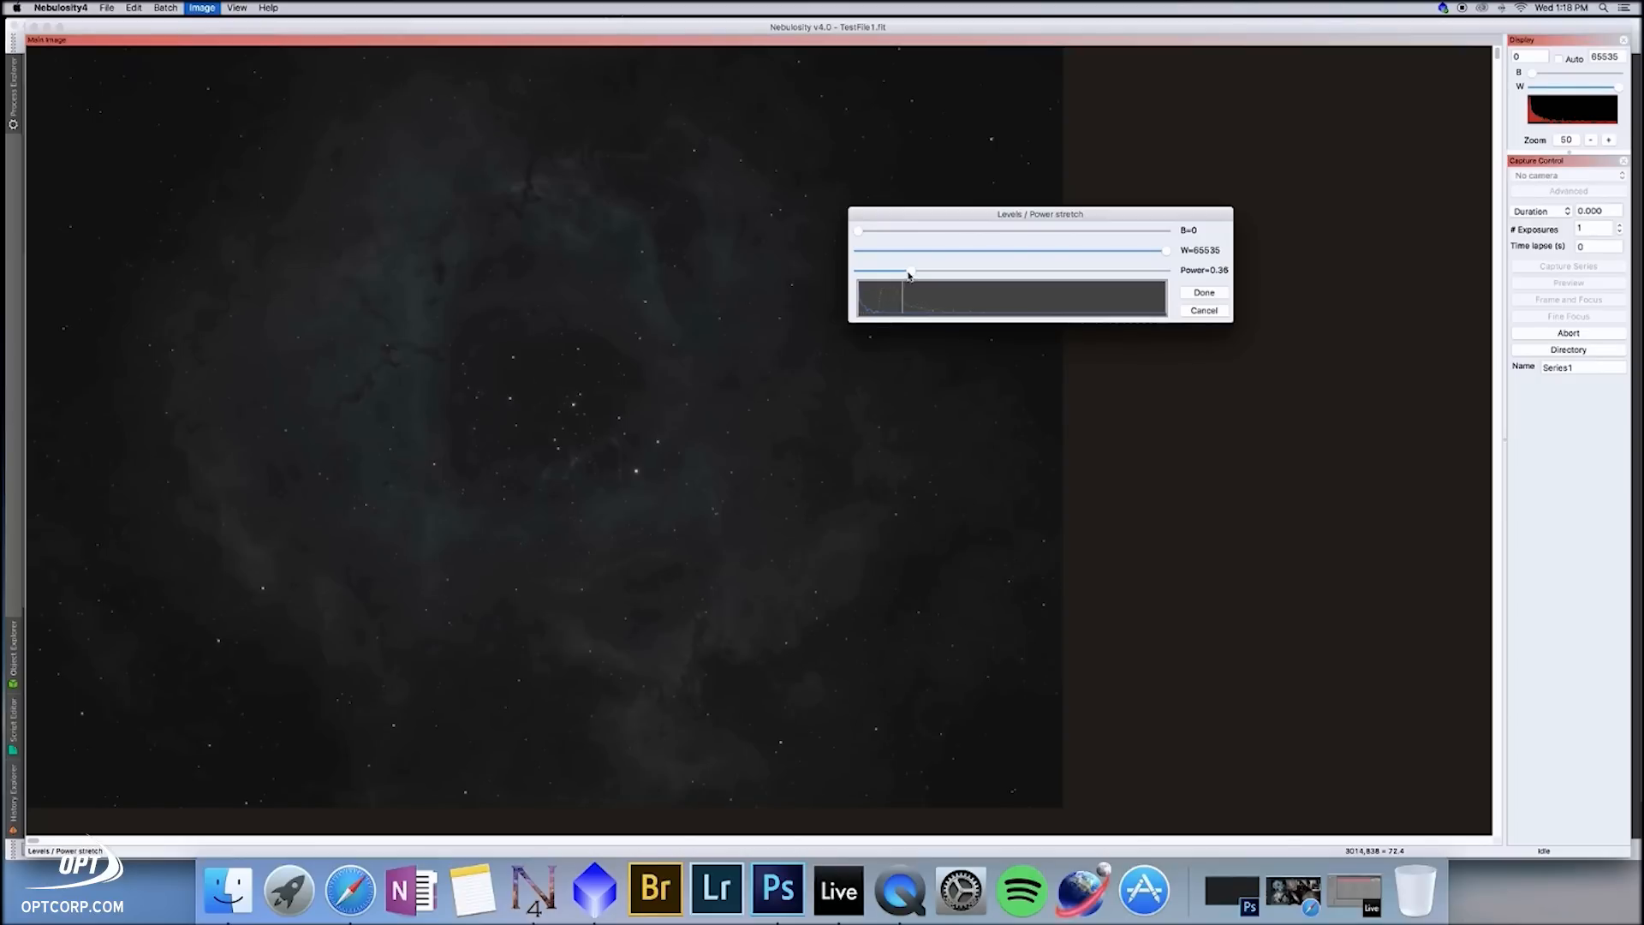
pyautogui.click(1204, 293)
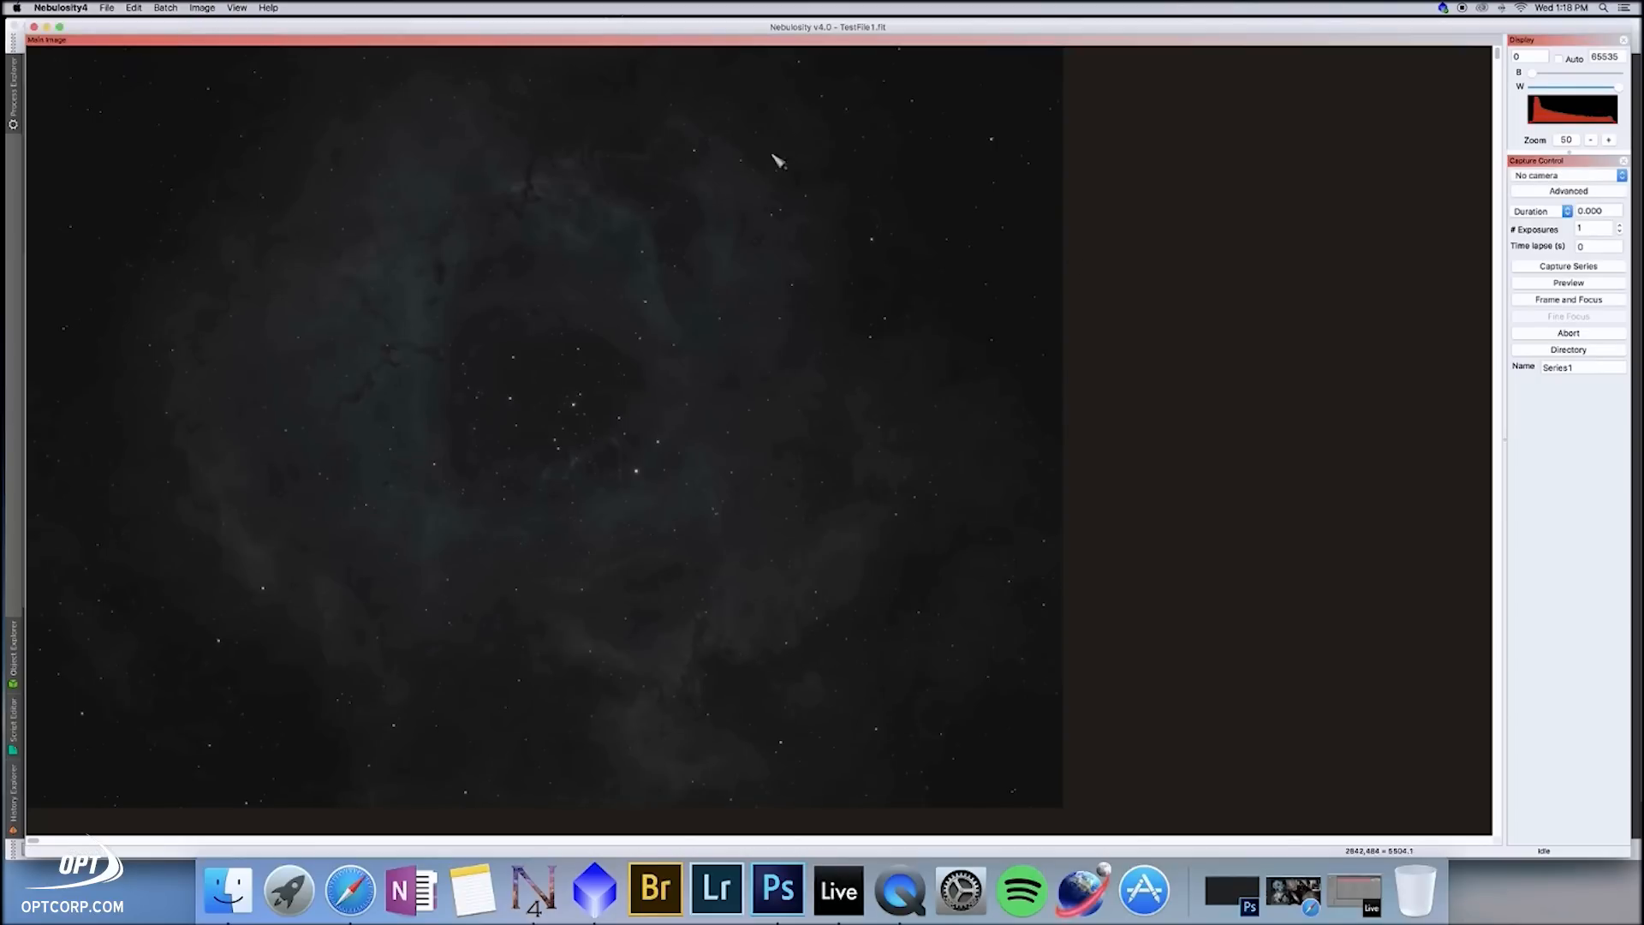
# Step: Darken the background with another Levels / Power Stretch, raising the black level to about 3668, and apply it
pyautogui.click(202, 8)
pyautogui.click(278, 117)
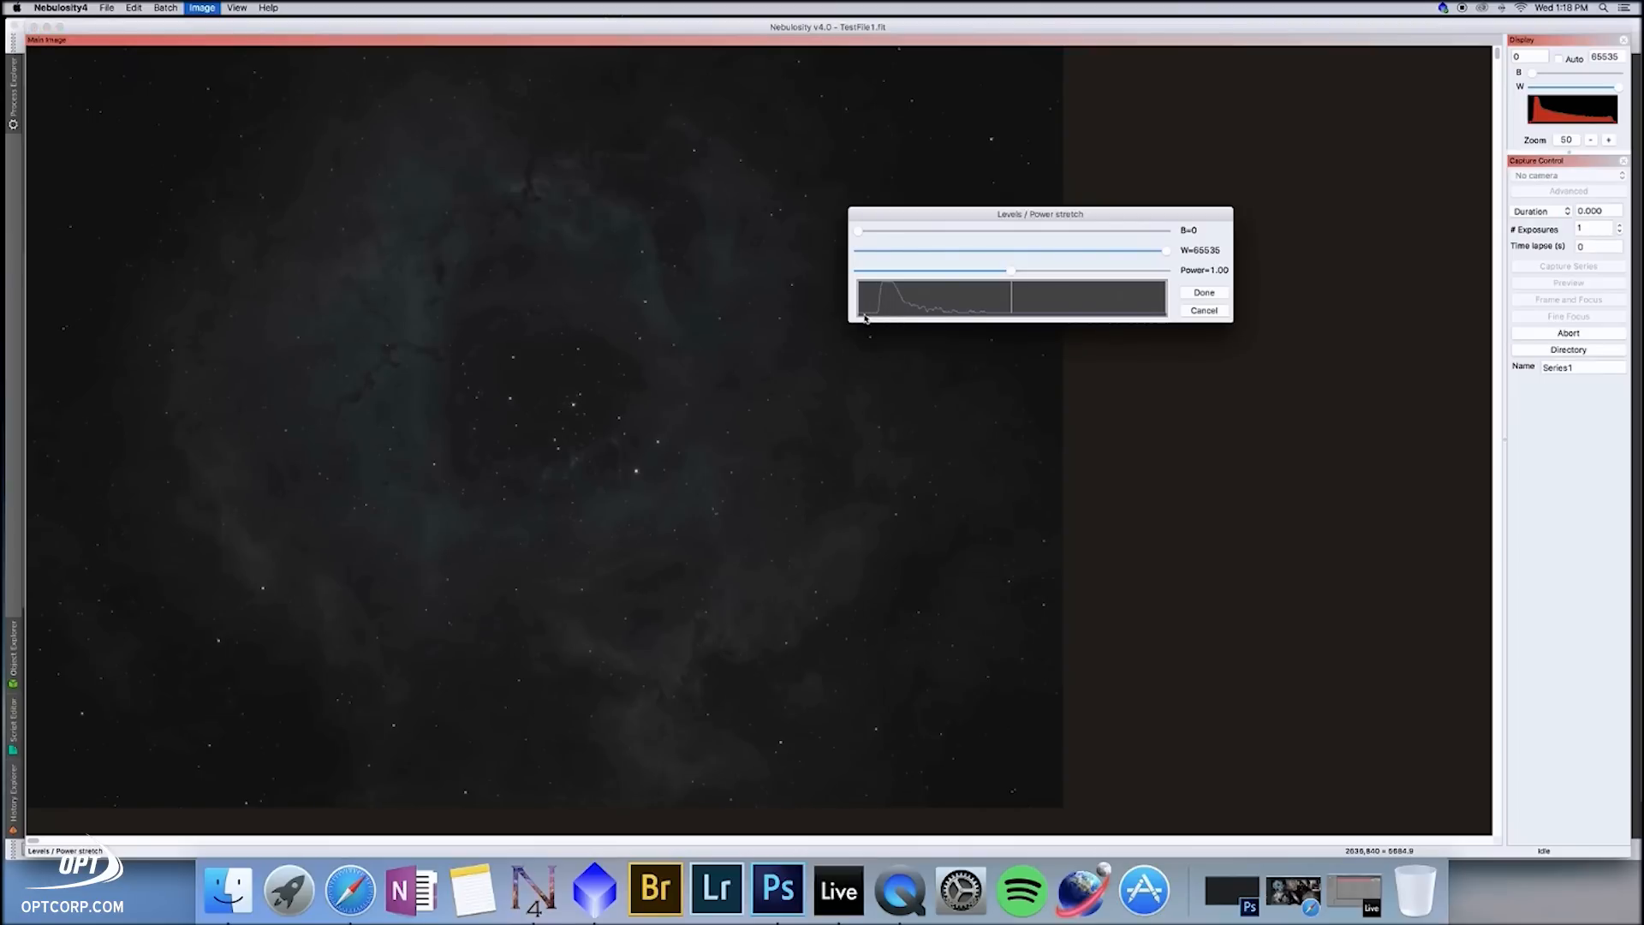
pyautogui.moveTo(857, 231); pyautogui.dragTo(874, 234)
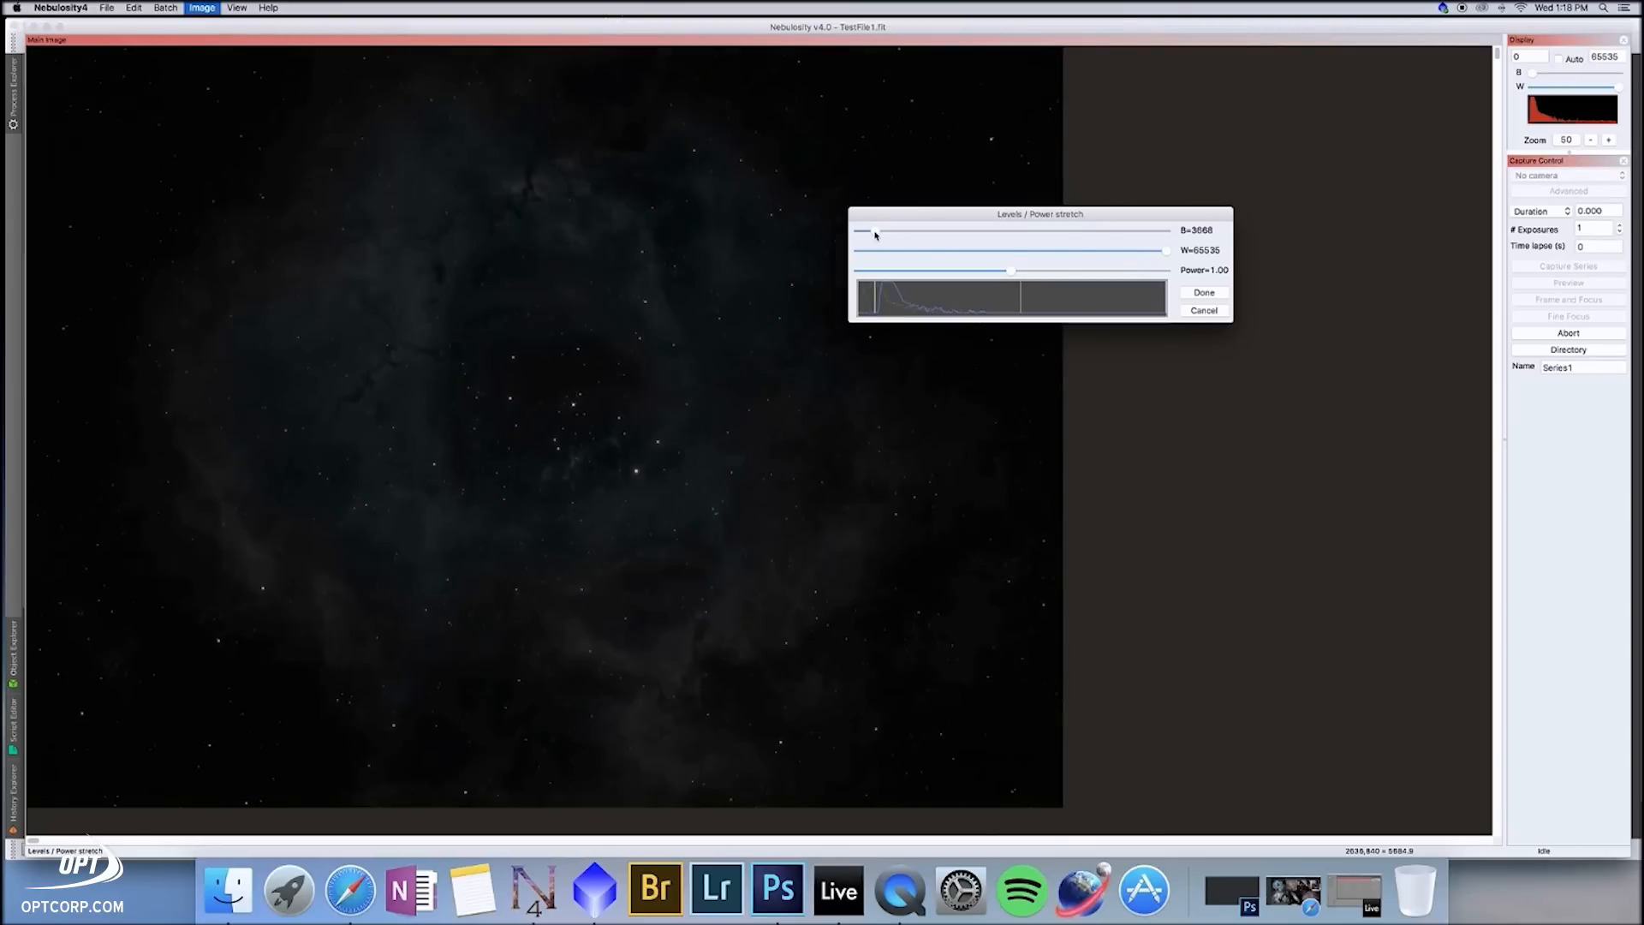
pyautogui.click(1203, 292)
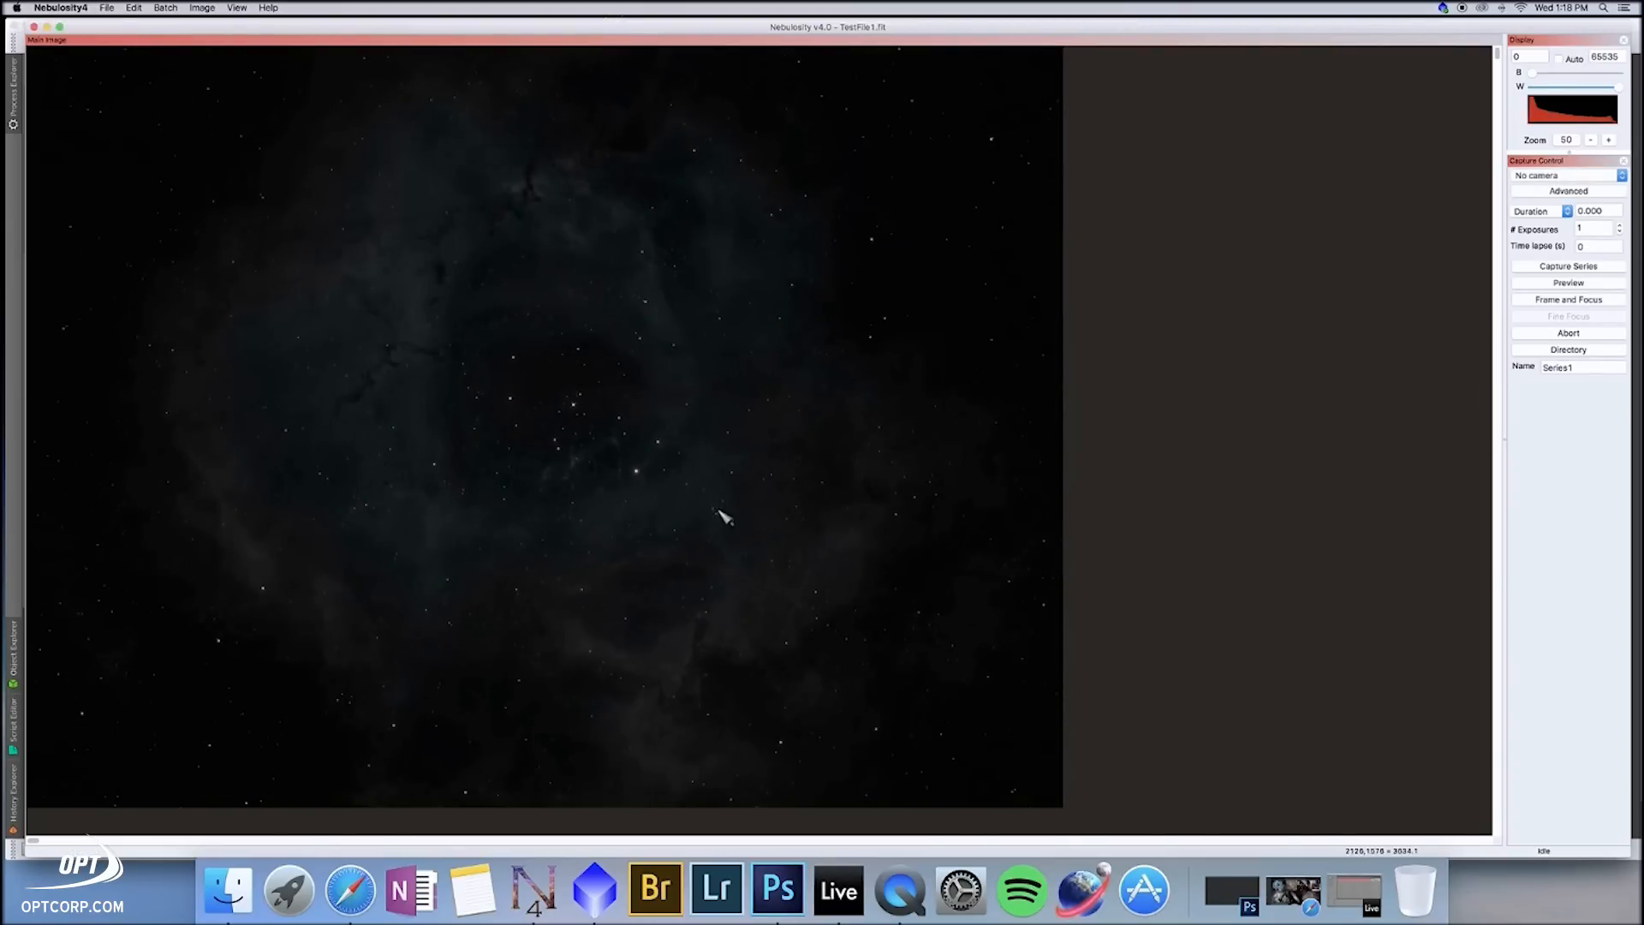
# Step: Brighten the nebula with a further Levels / Power Stretch at power 0.60 and apply it
pyautogui.click(203, 8)
pyautogui.click(243, 124)
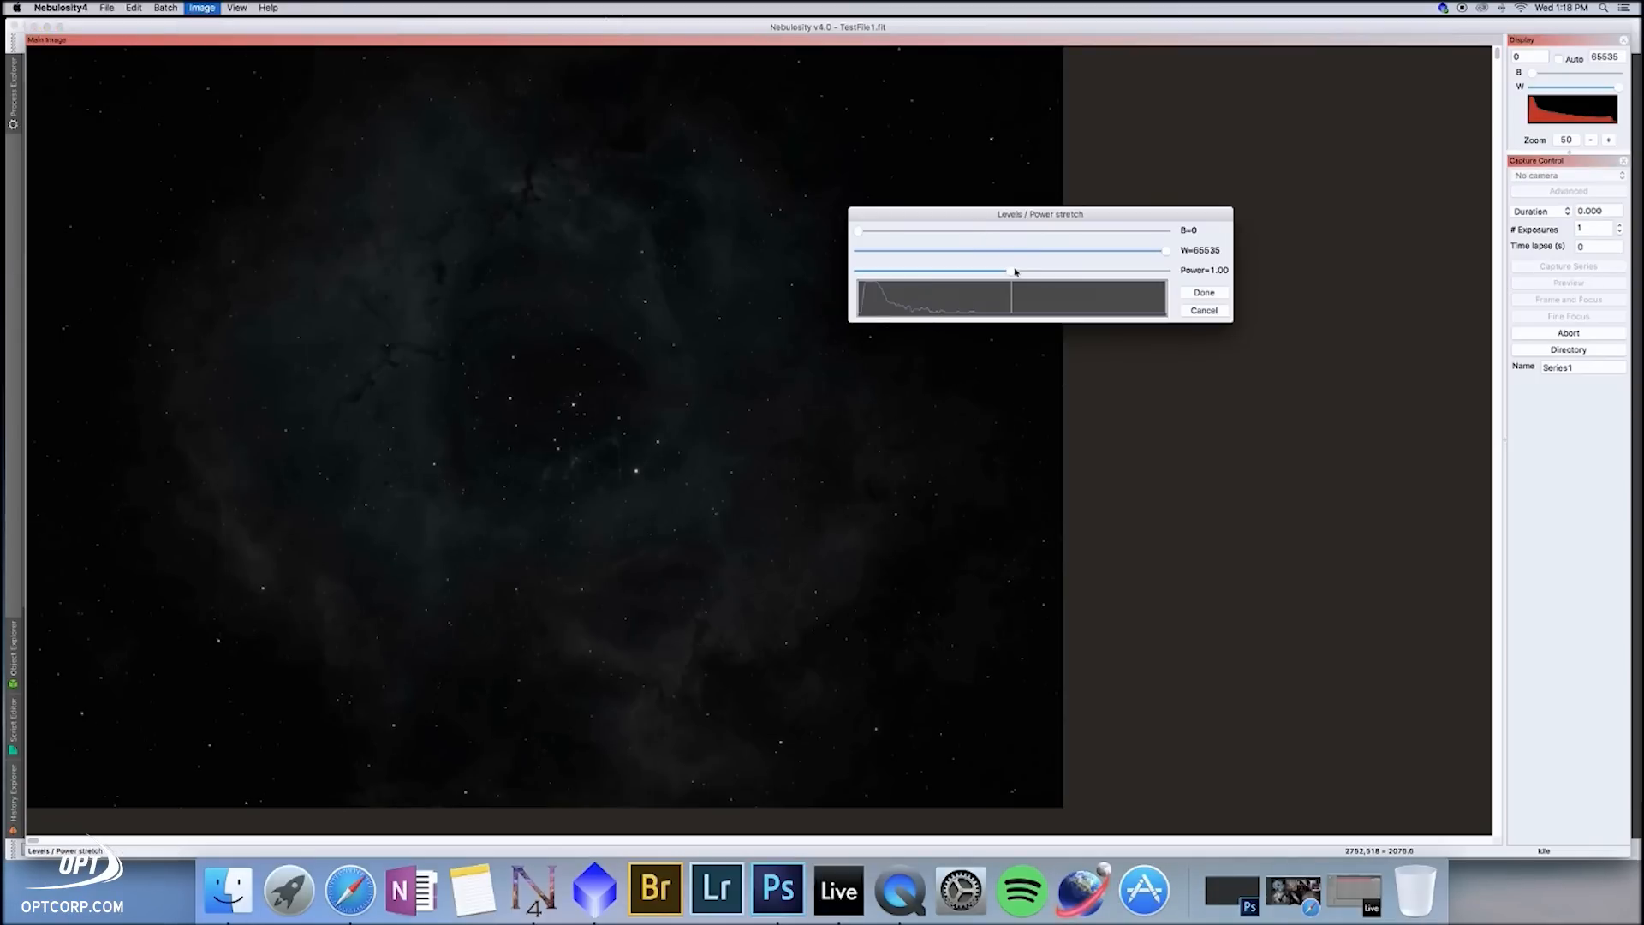
pyautogui.moveTo(1013, 274); pyautogui.dragTo(952, 272)
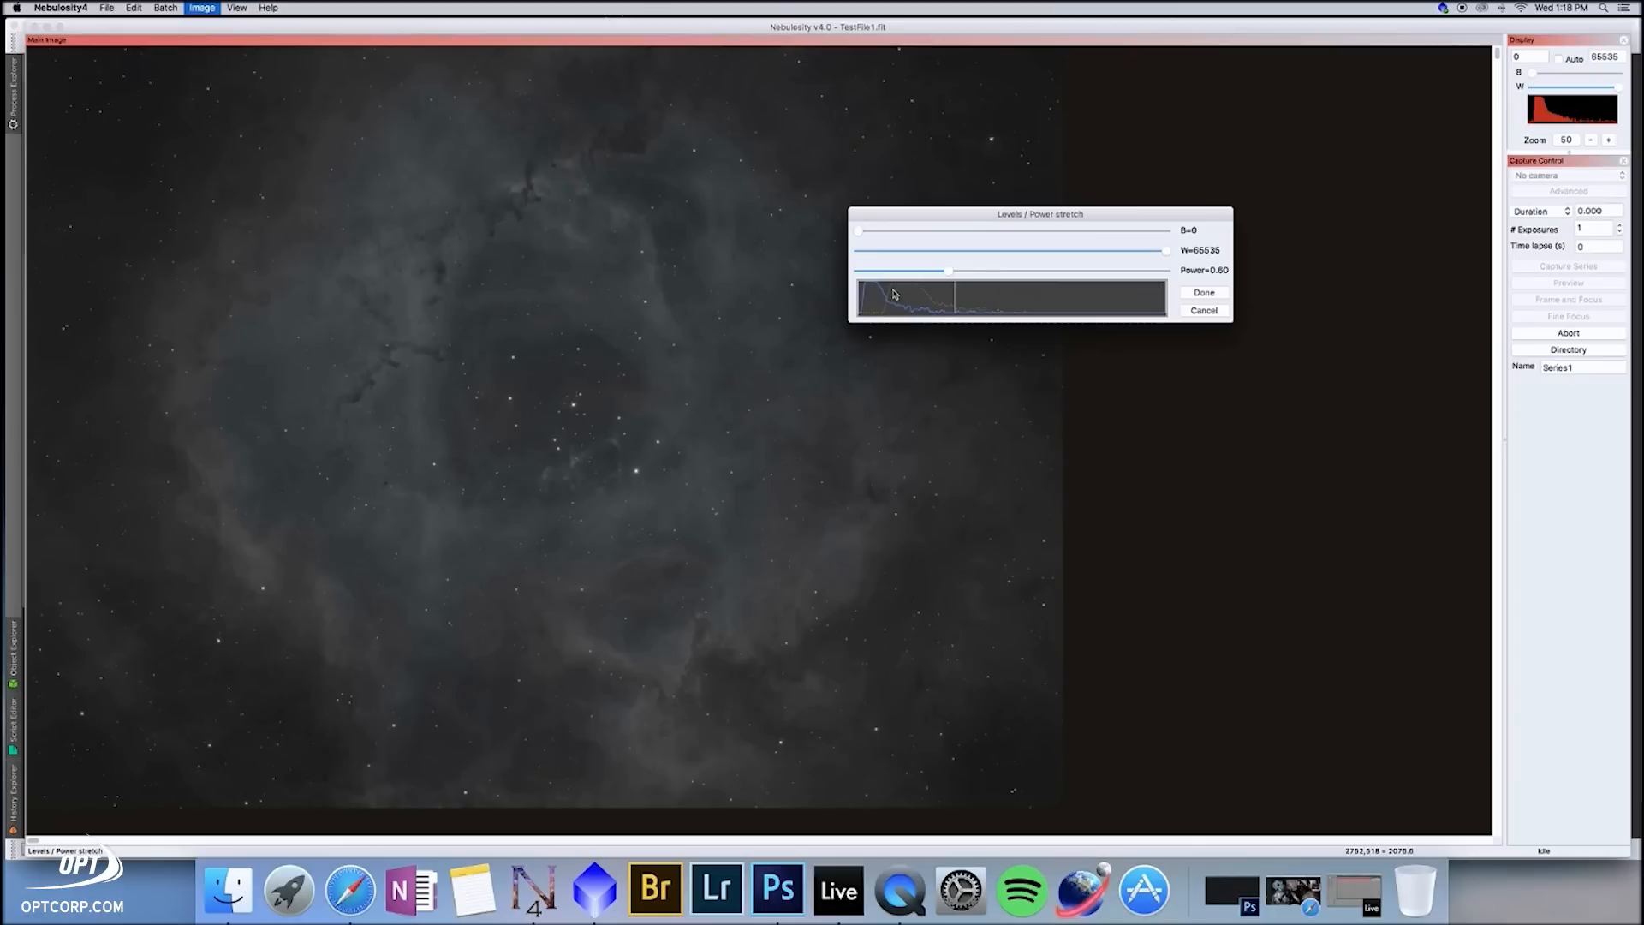
pyautogui.click(1204, 293)
# Step: Raise the black level to about 4879 with Levels / Power Stretch and apply it
pyautogui.click(202, 7)
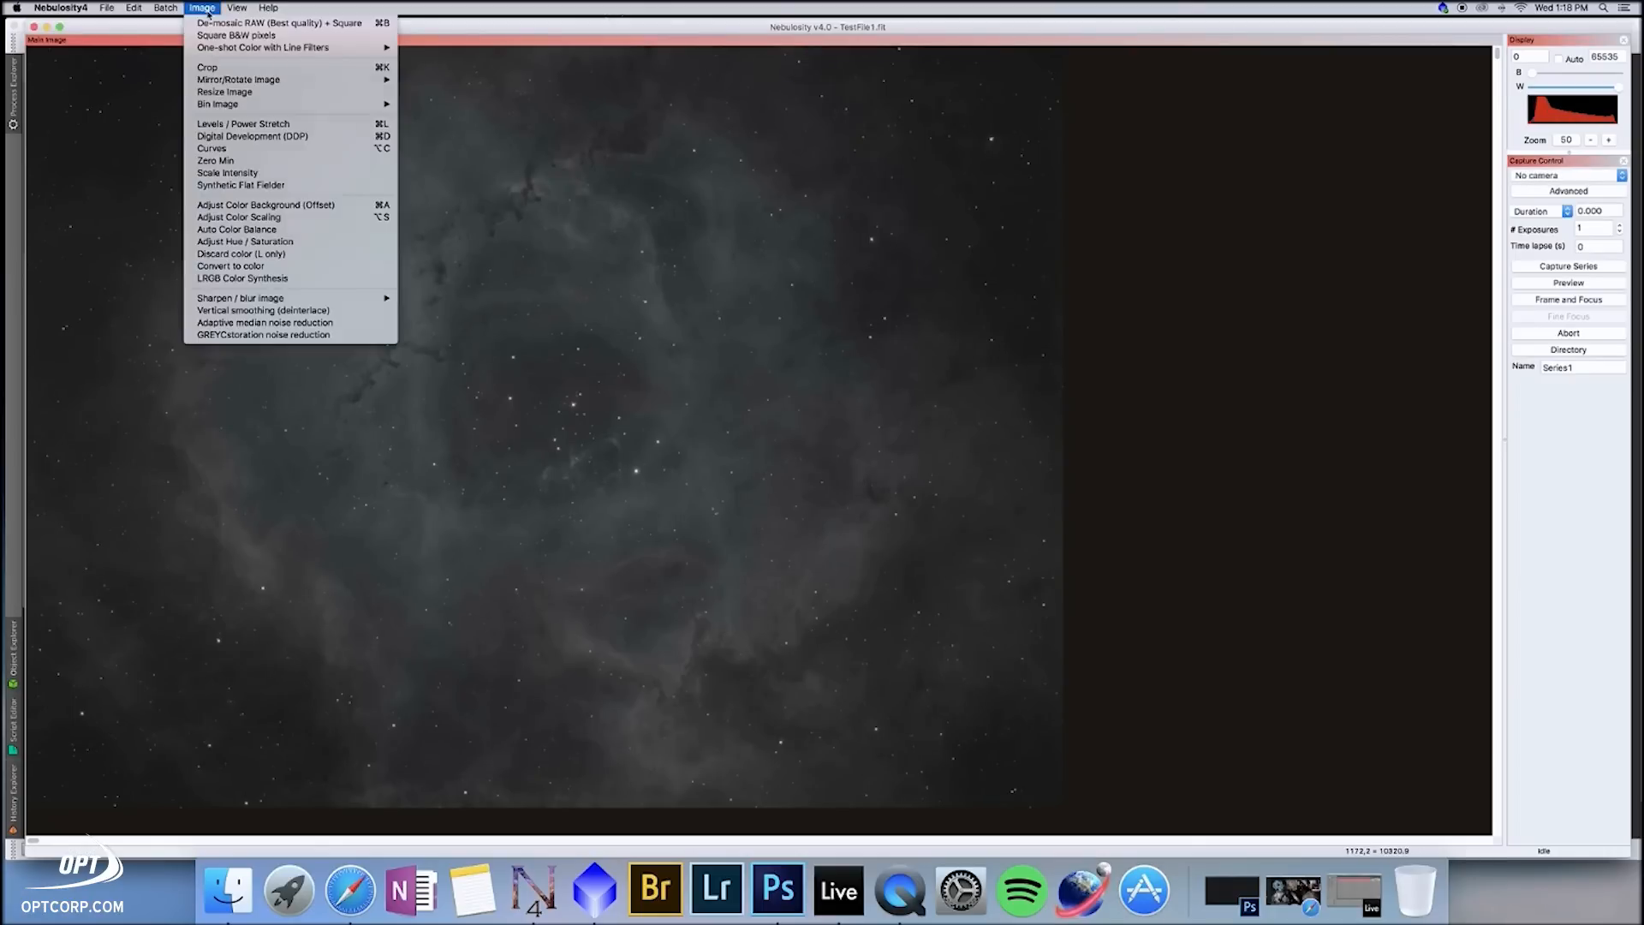
pyautogui.click(231, 124)
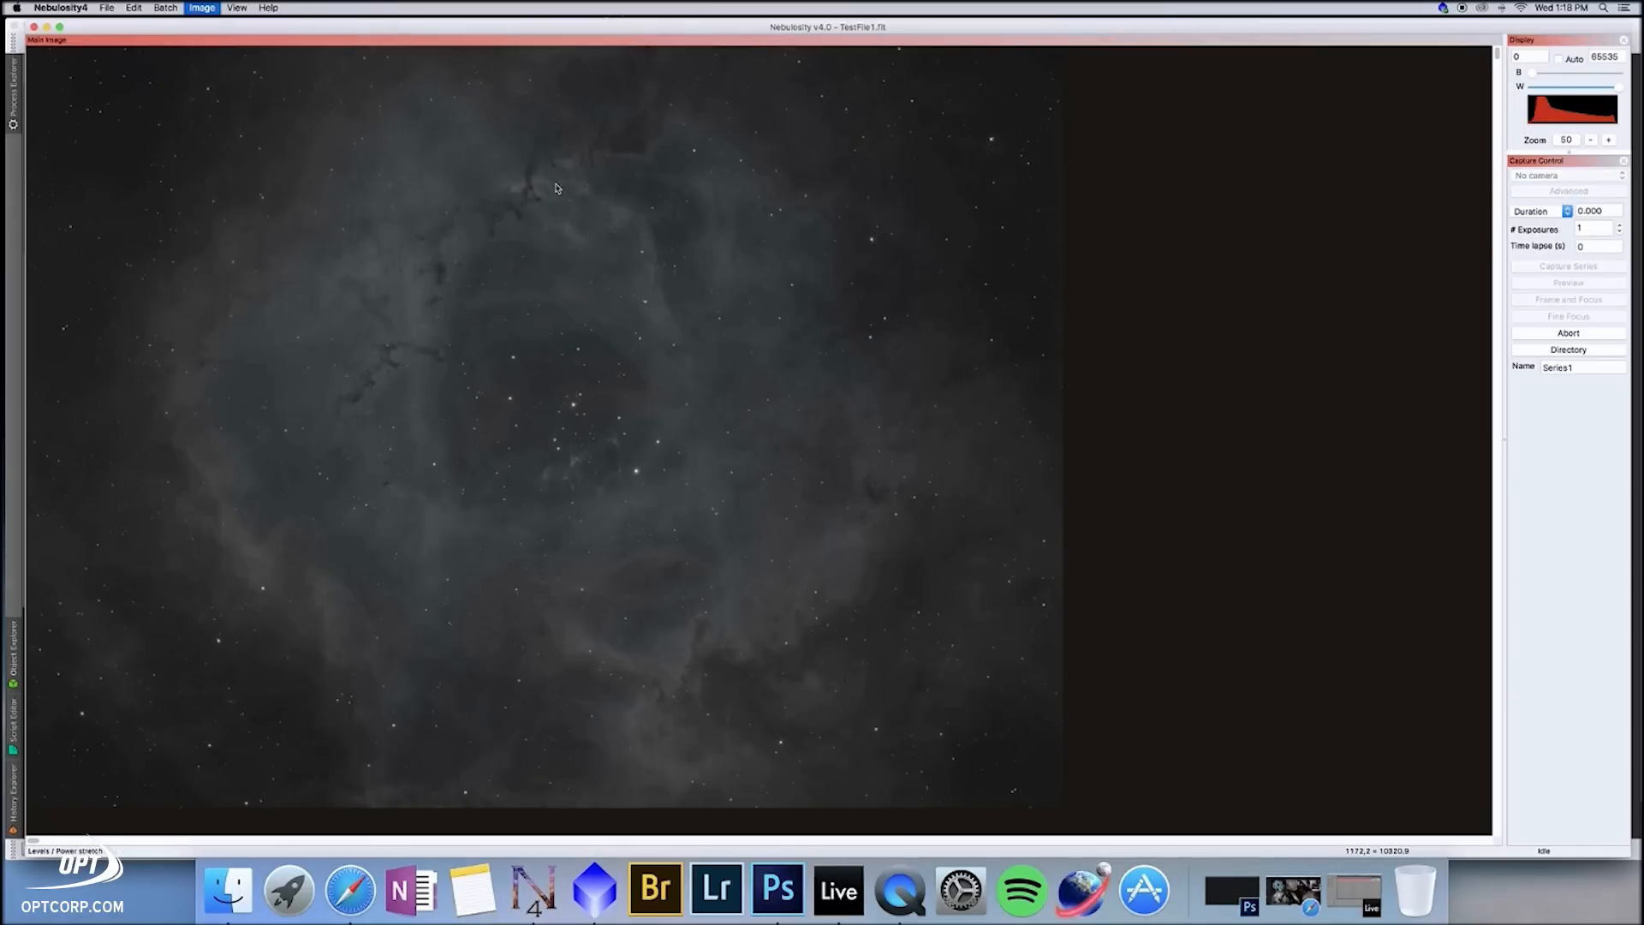
pyautogui.moveTo(861, 237); pyautogui.dragTo(883, 236)
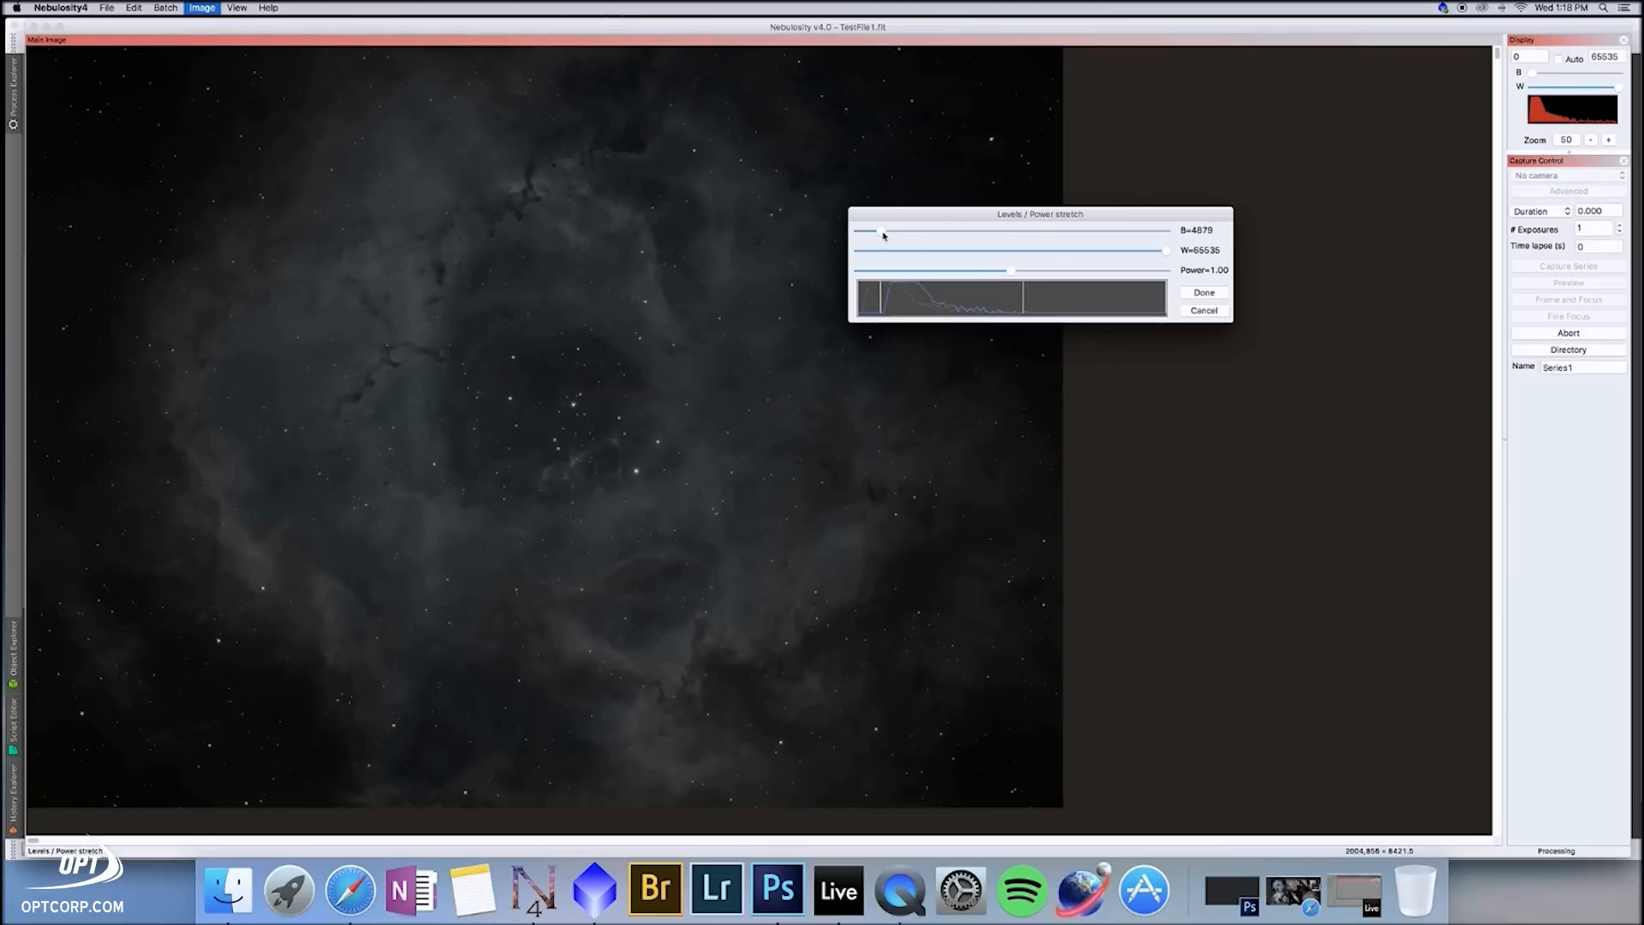
pyautogui.click(1202, 310)
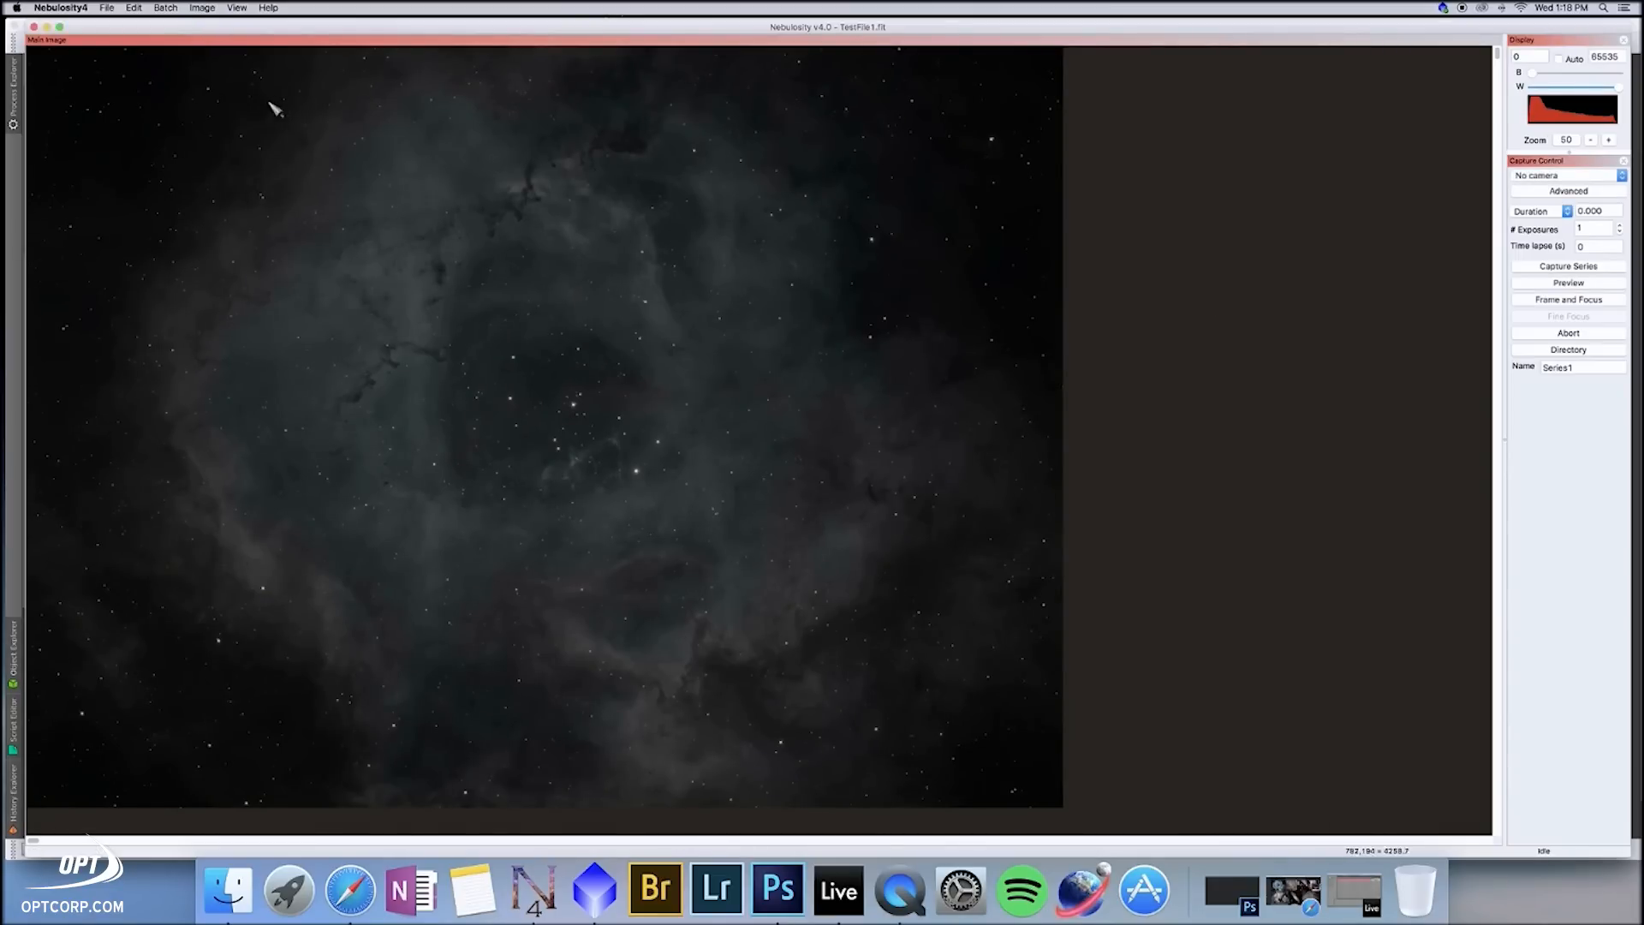
# Step: Brighten the nebula strongly with a Bezier curve, setting its control points to about 30,50 and 12,298, and apply it
pyautogui.click(202, 7)
pyautogui.moveTo(246, 80)
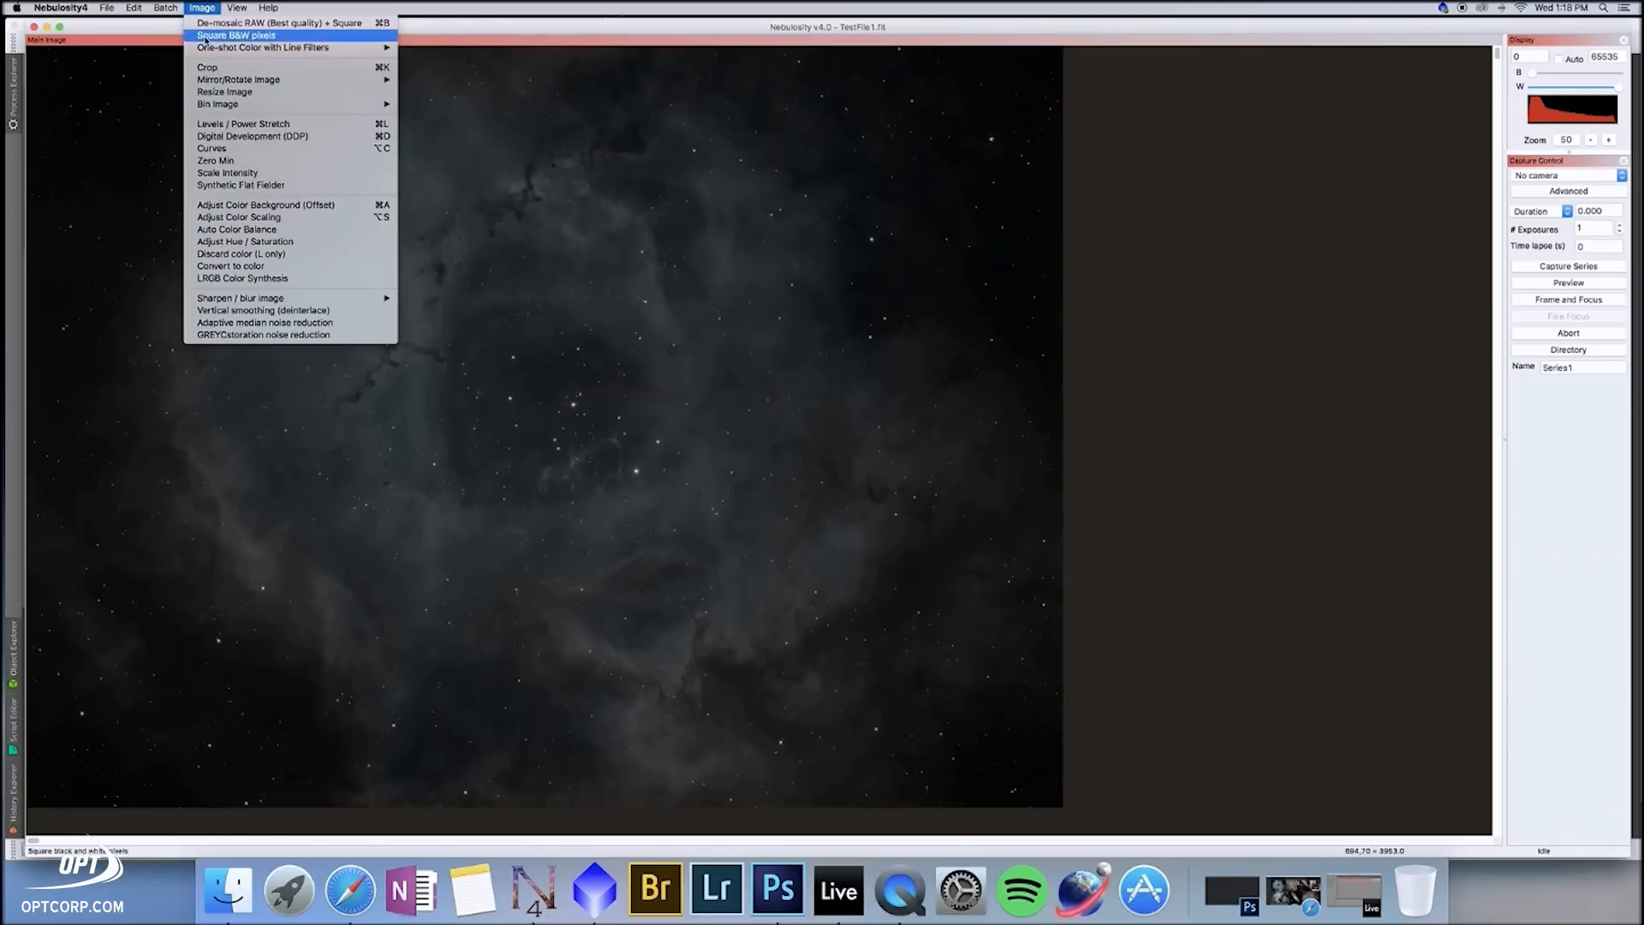
pyautogui.click(238, 151)
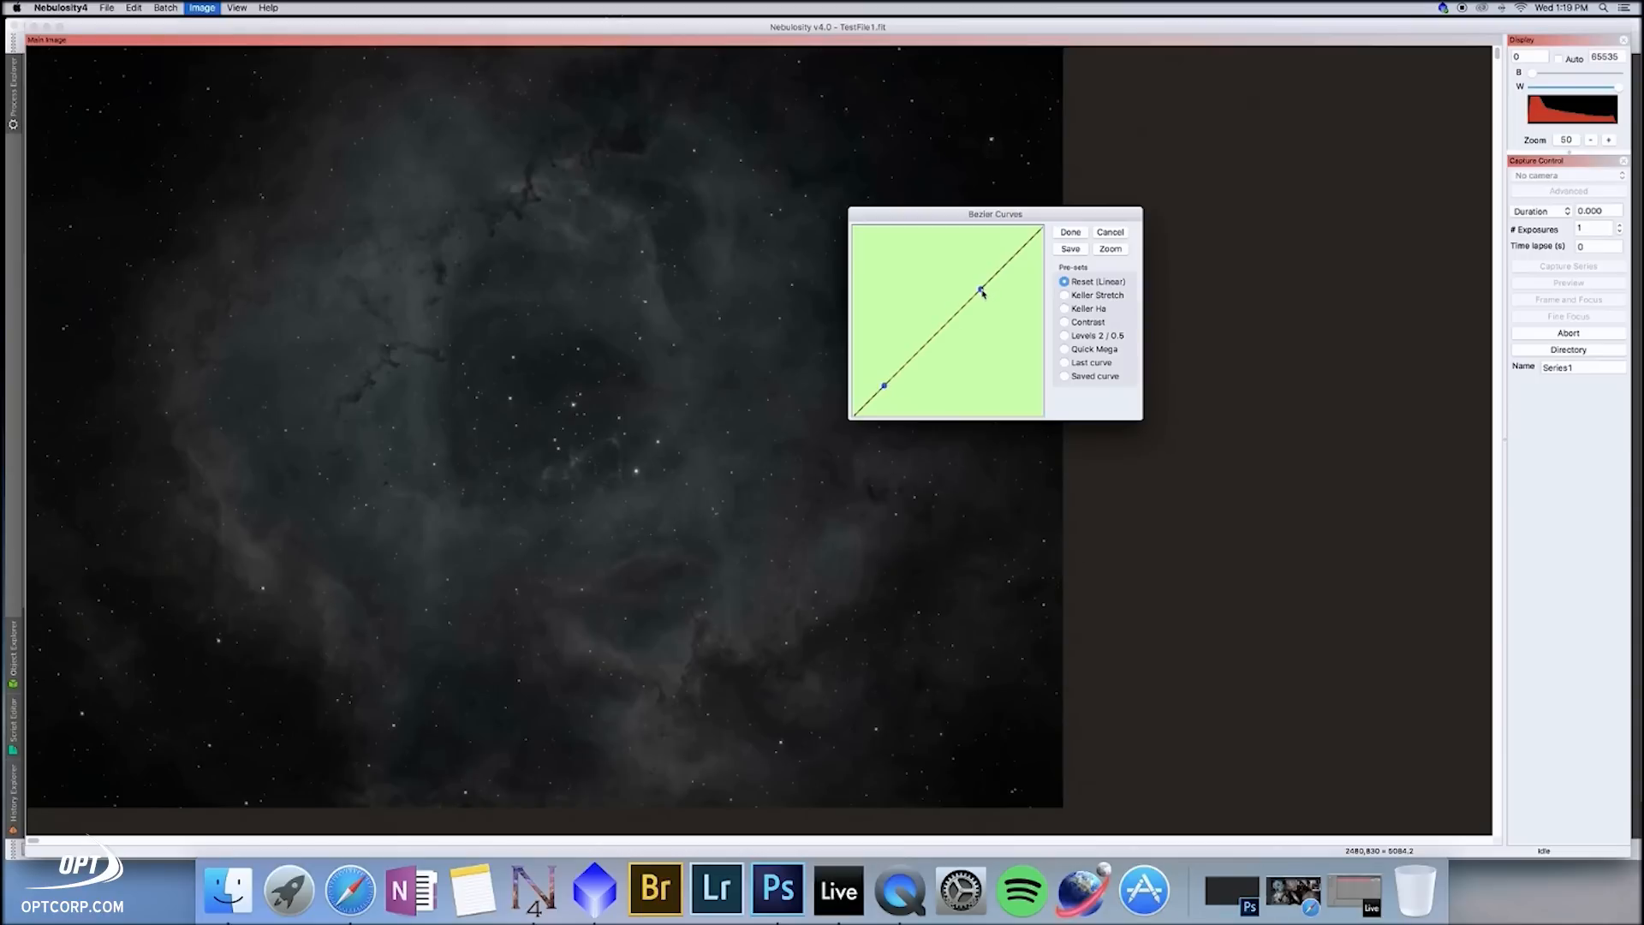
pyautogui.moveTo(981, 291); pyautogui.dragTo(858, 230)
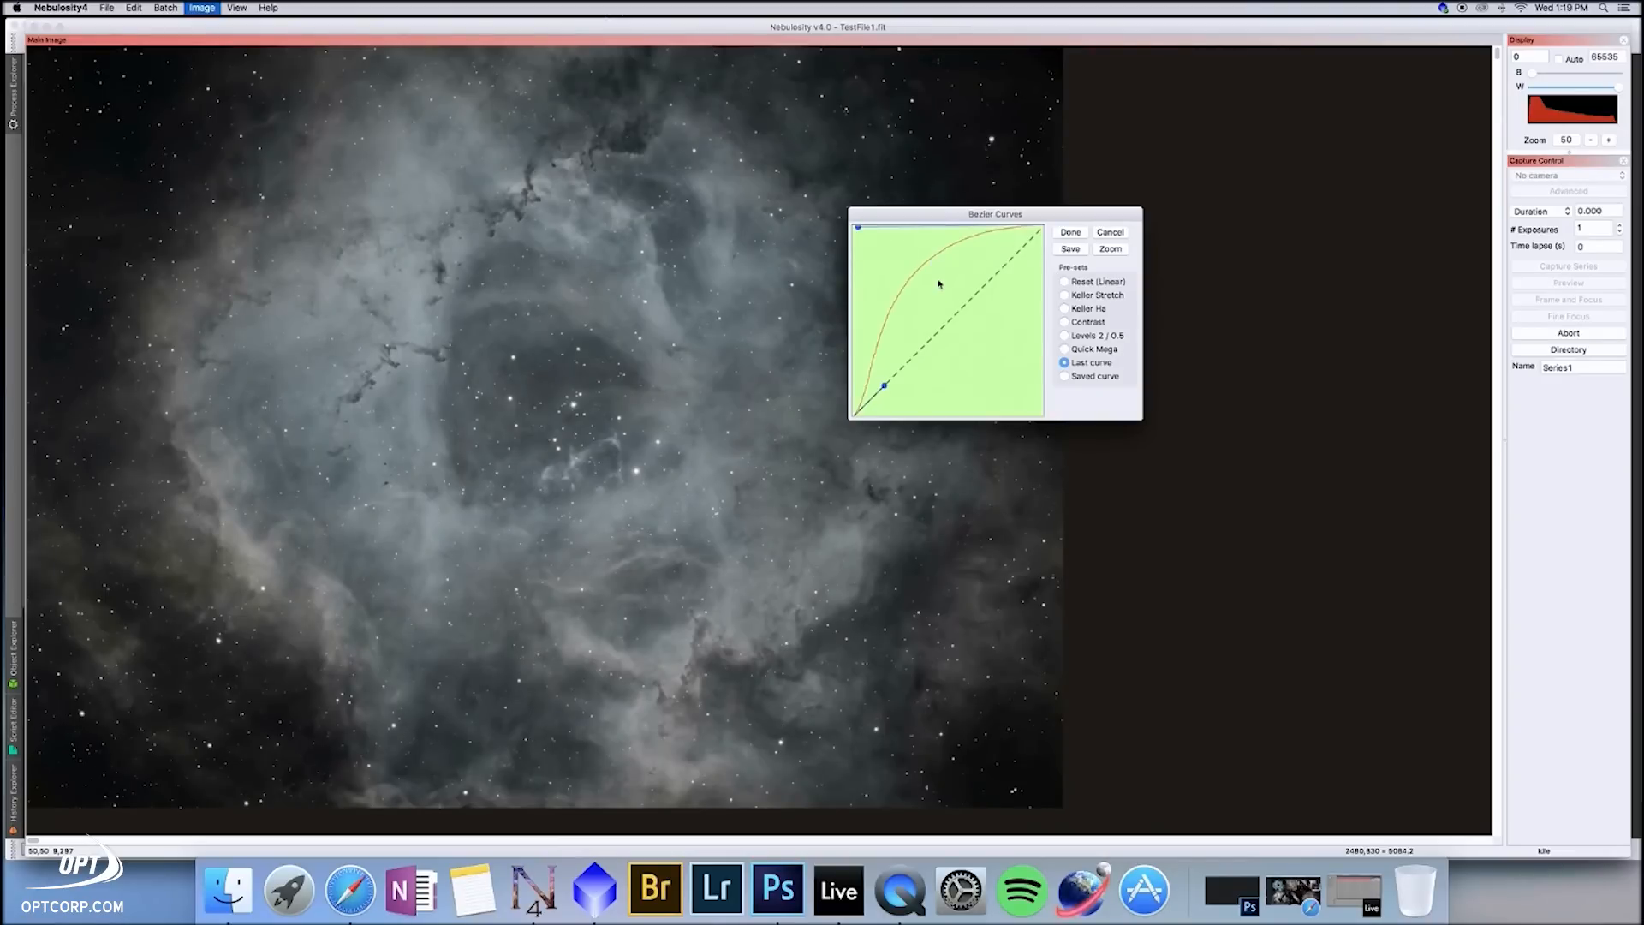
pyautogui.moveTo(1052, 216); pyautogui.dragTo(1289, 224)
pyautogui.moveTo(1096, 240); pyautogui.dragTo(1097, 237)
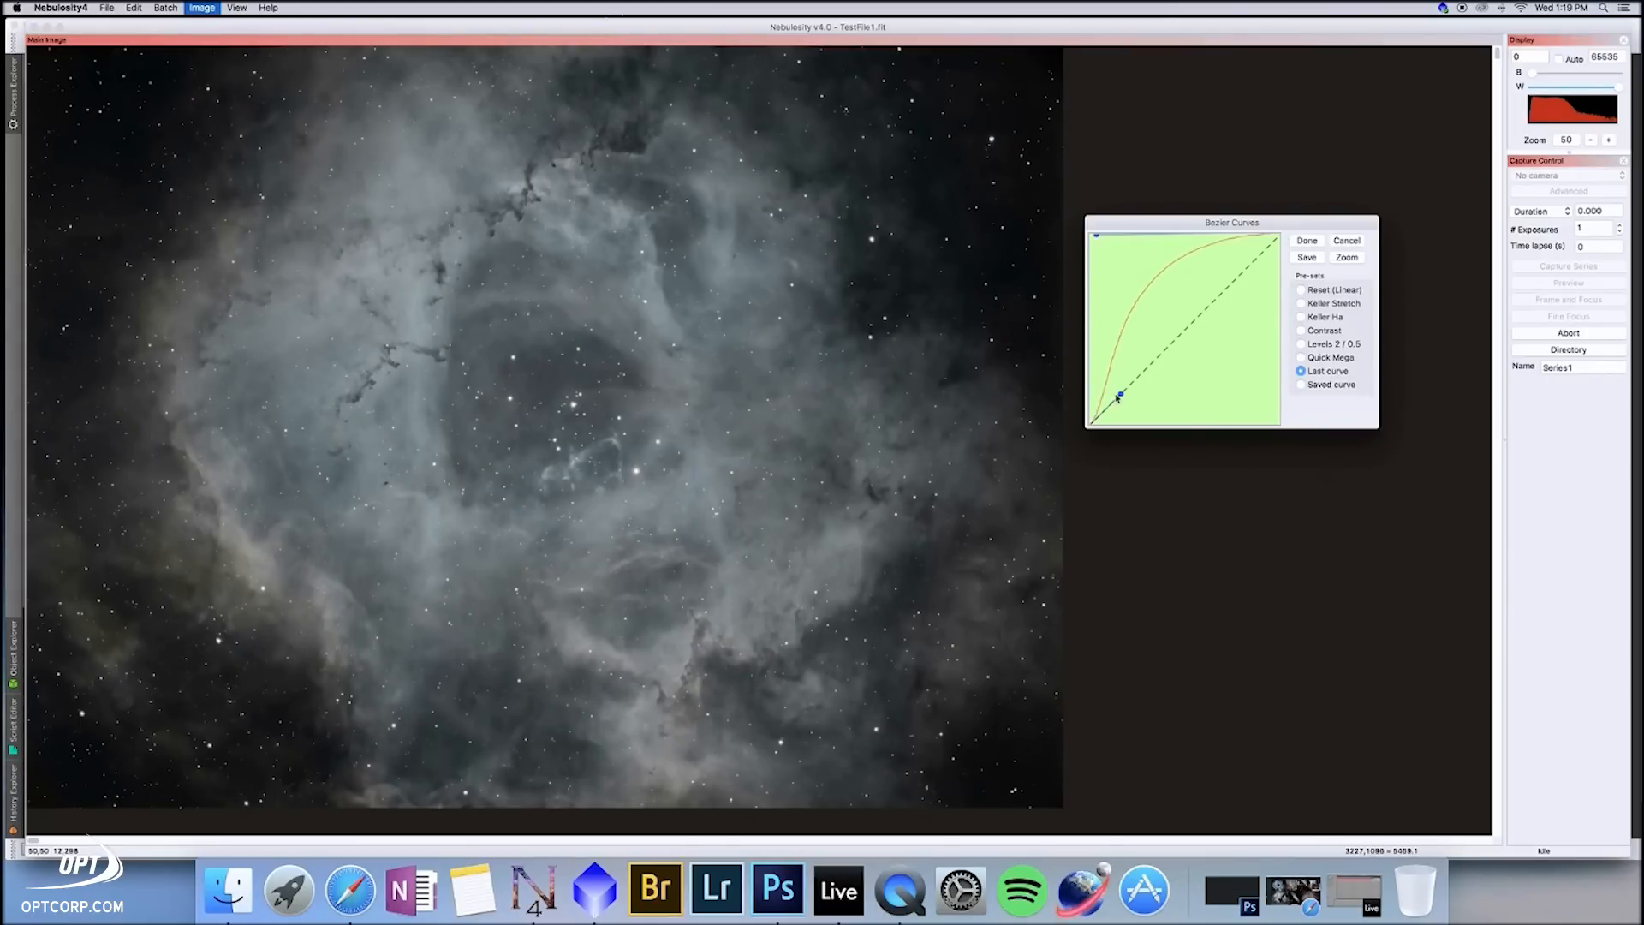
pyautogui.moveTo(1120, 394); pyautogui.dragTo(1109, 395)
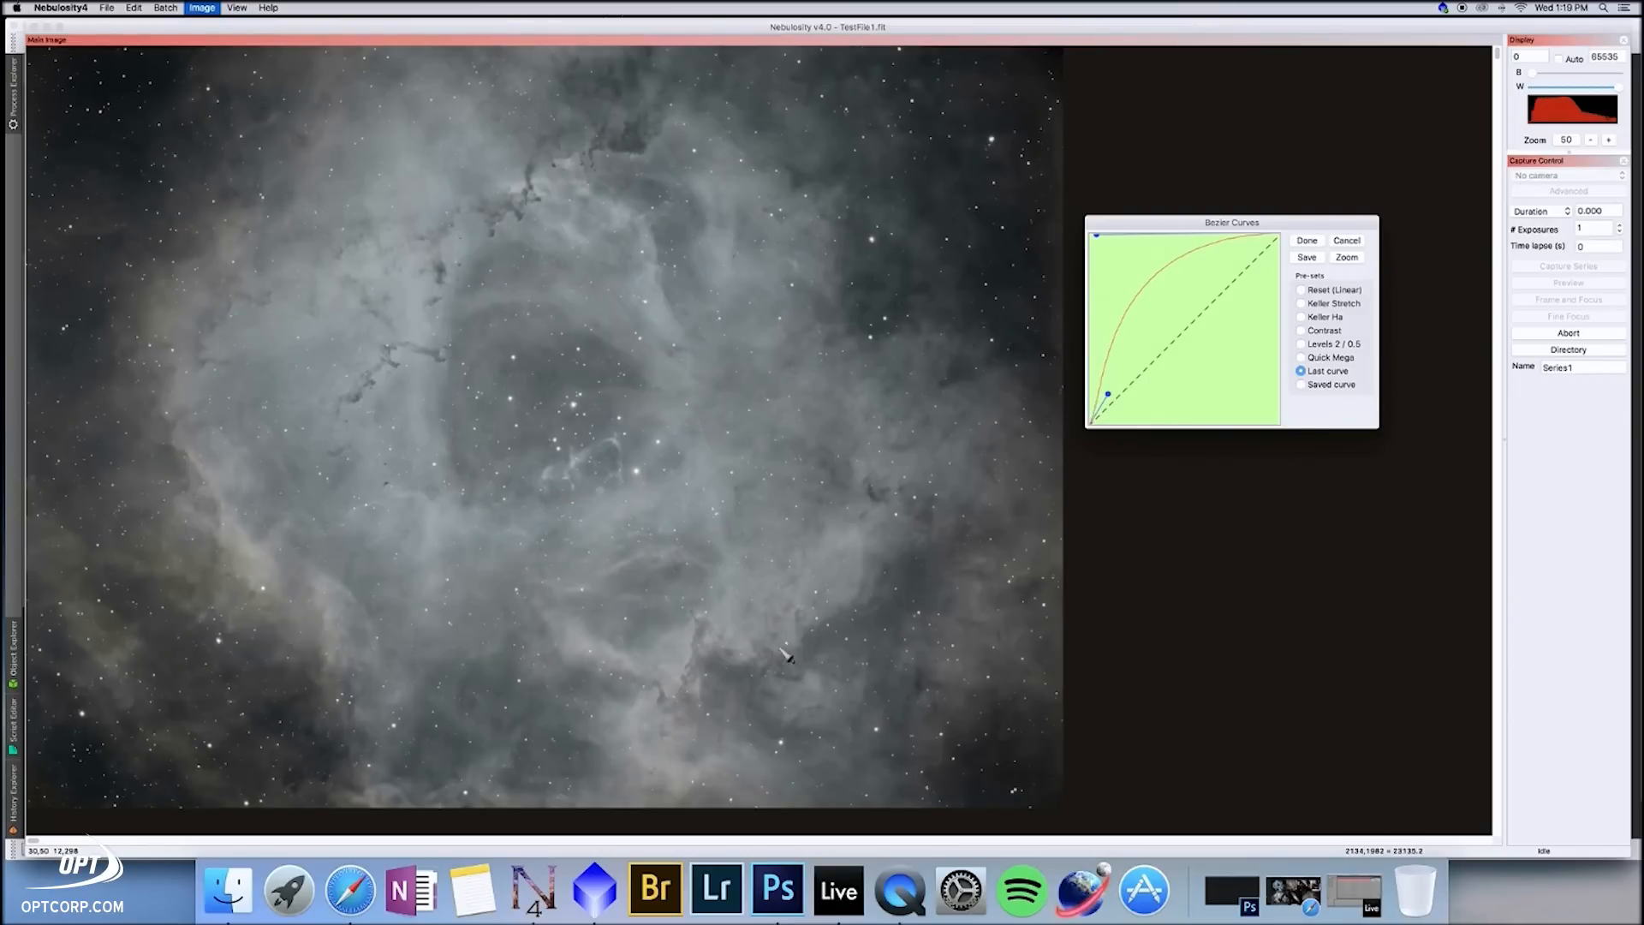
pyautogui.click(1316, 243)
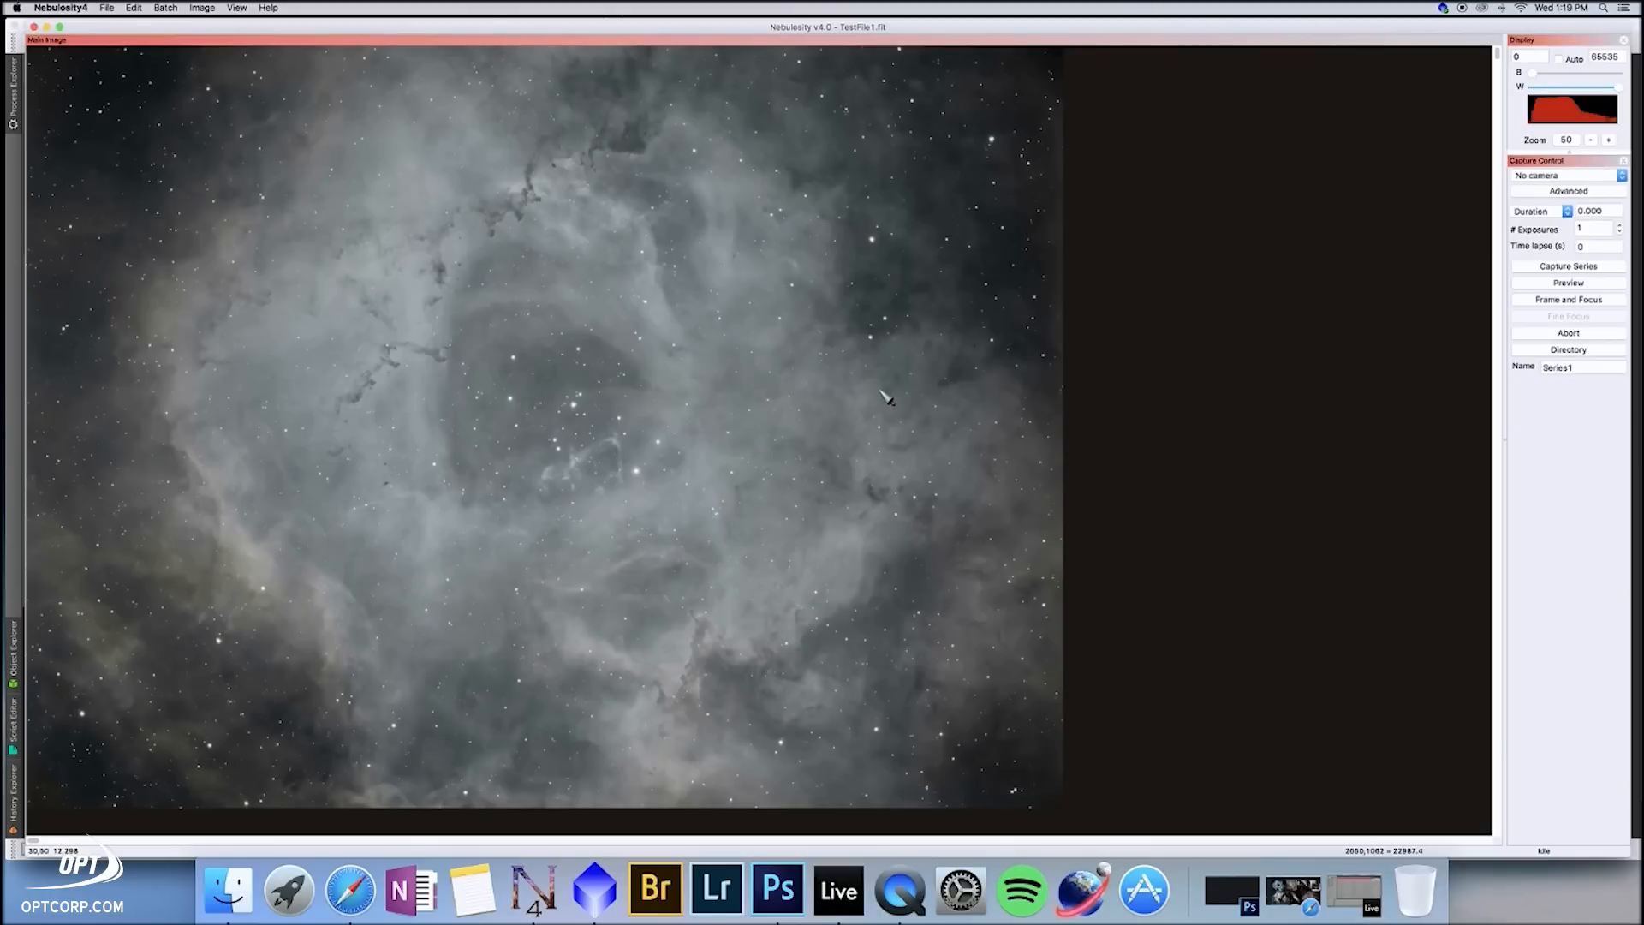
# Step: Shrink the stars with the Tighten Star Edges filter at power 1.58 and apply it
pyautogui.click(206, 8)
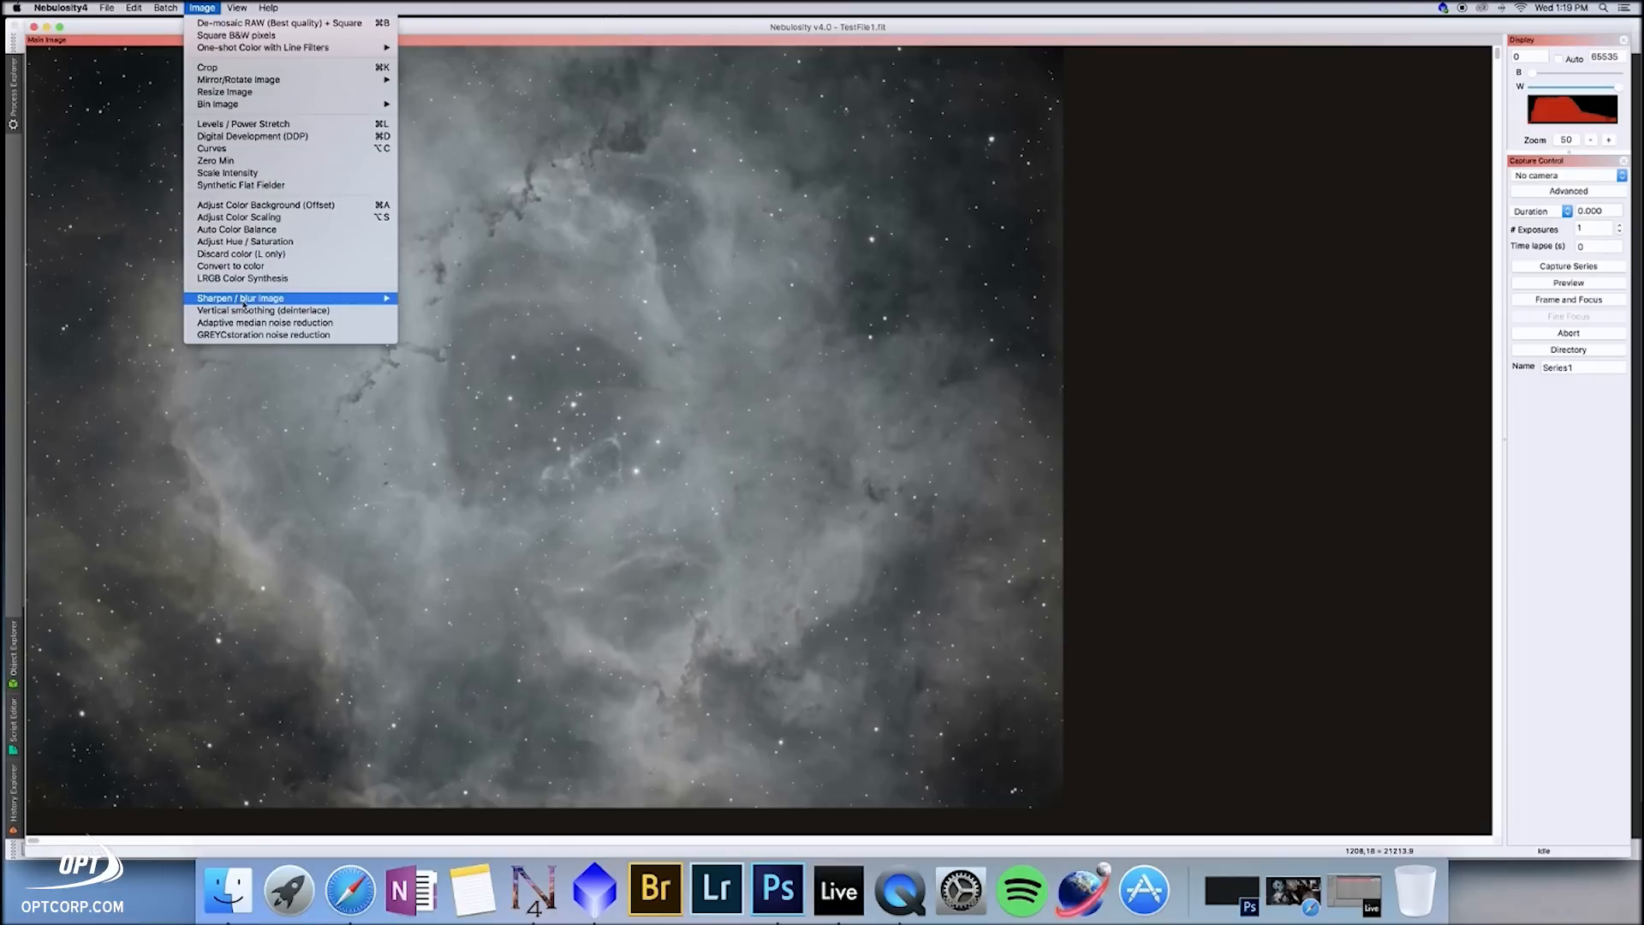
pyautogui.moveTo(266, 304)
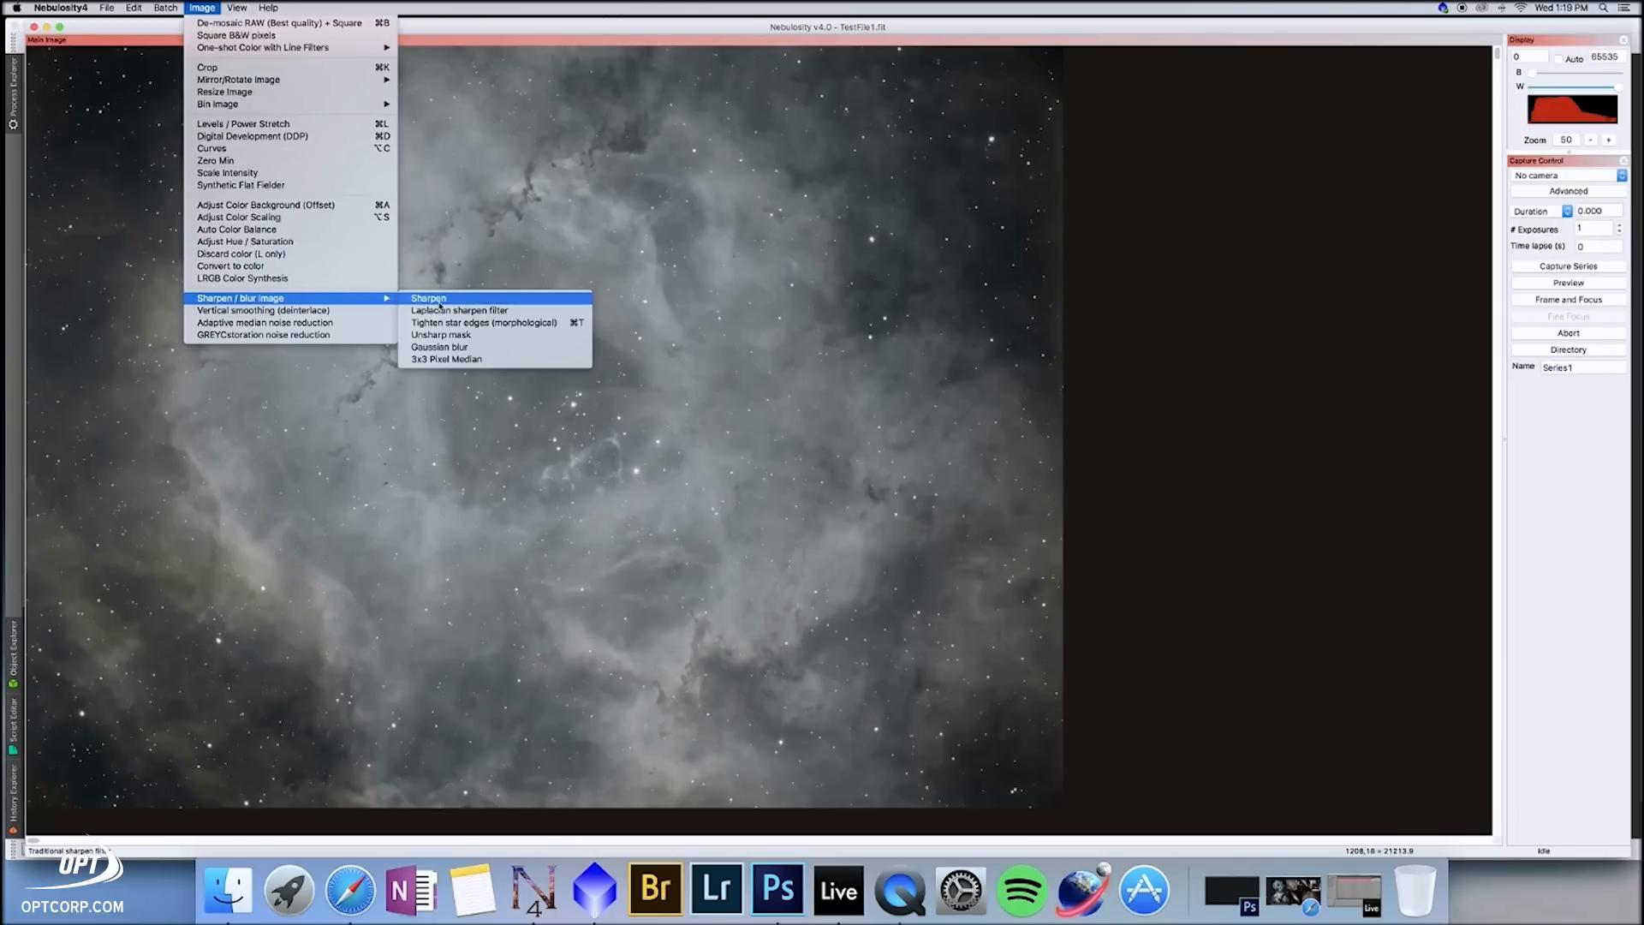
pyautogui.click(462, 324)
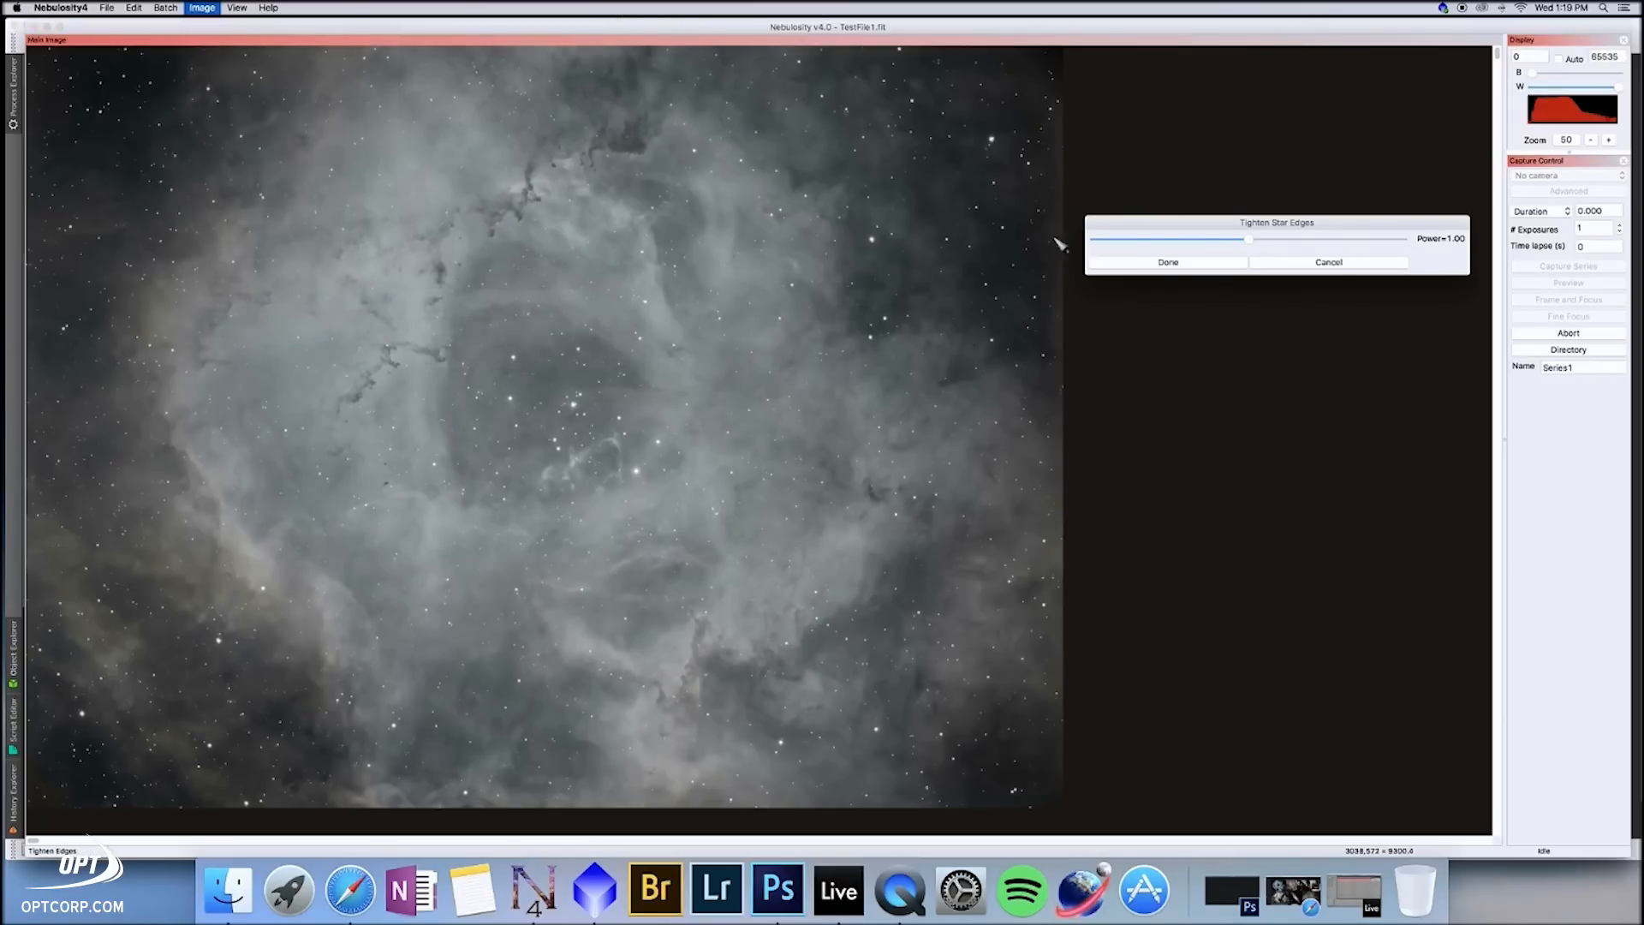
pyautogui.moveTo(1250, 241); pyautogui.dragTo(1402, 240)
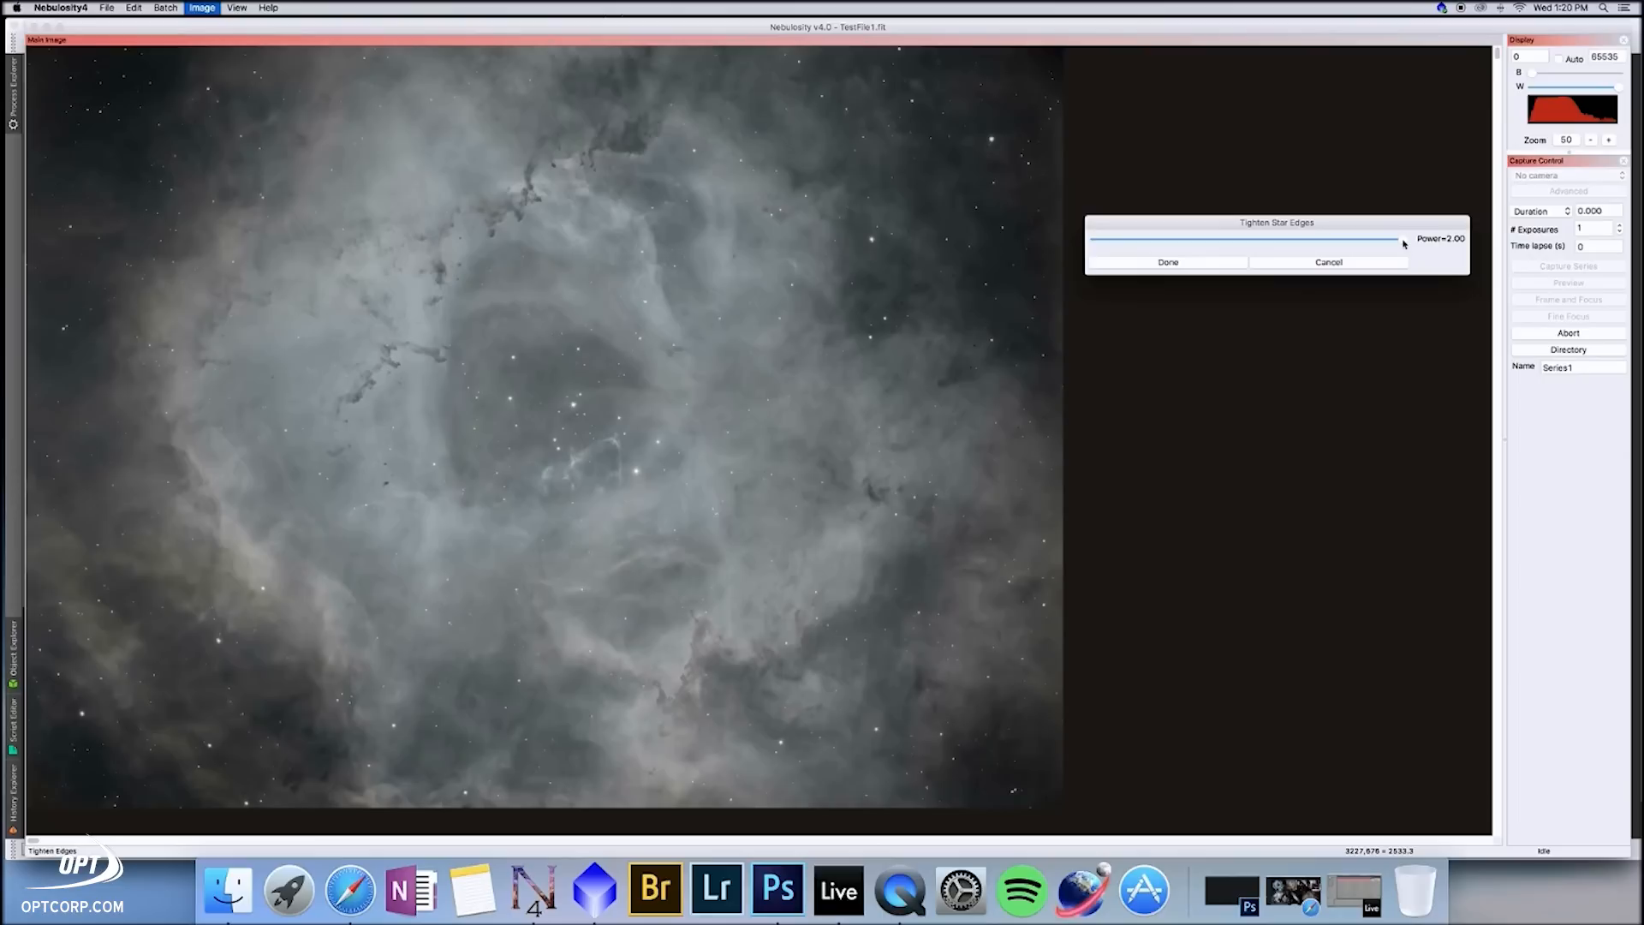
pyautogui.moveTo(1404, 244); pyautogui.dragTo(1329, 244)
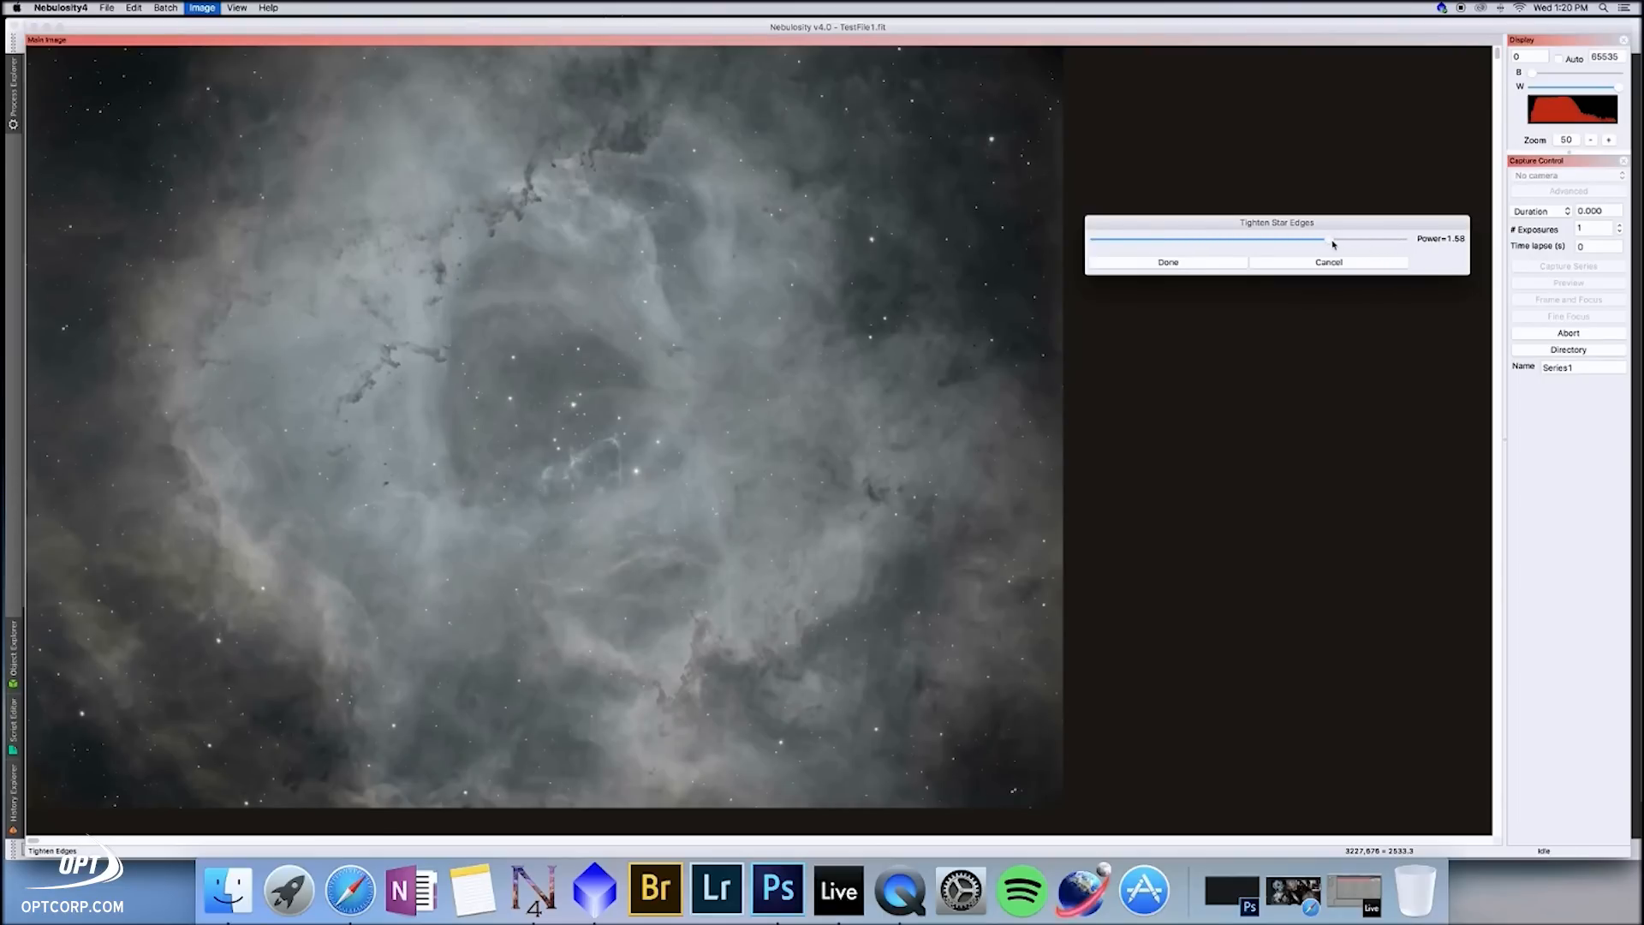
pyautogui.click(1141, 264)
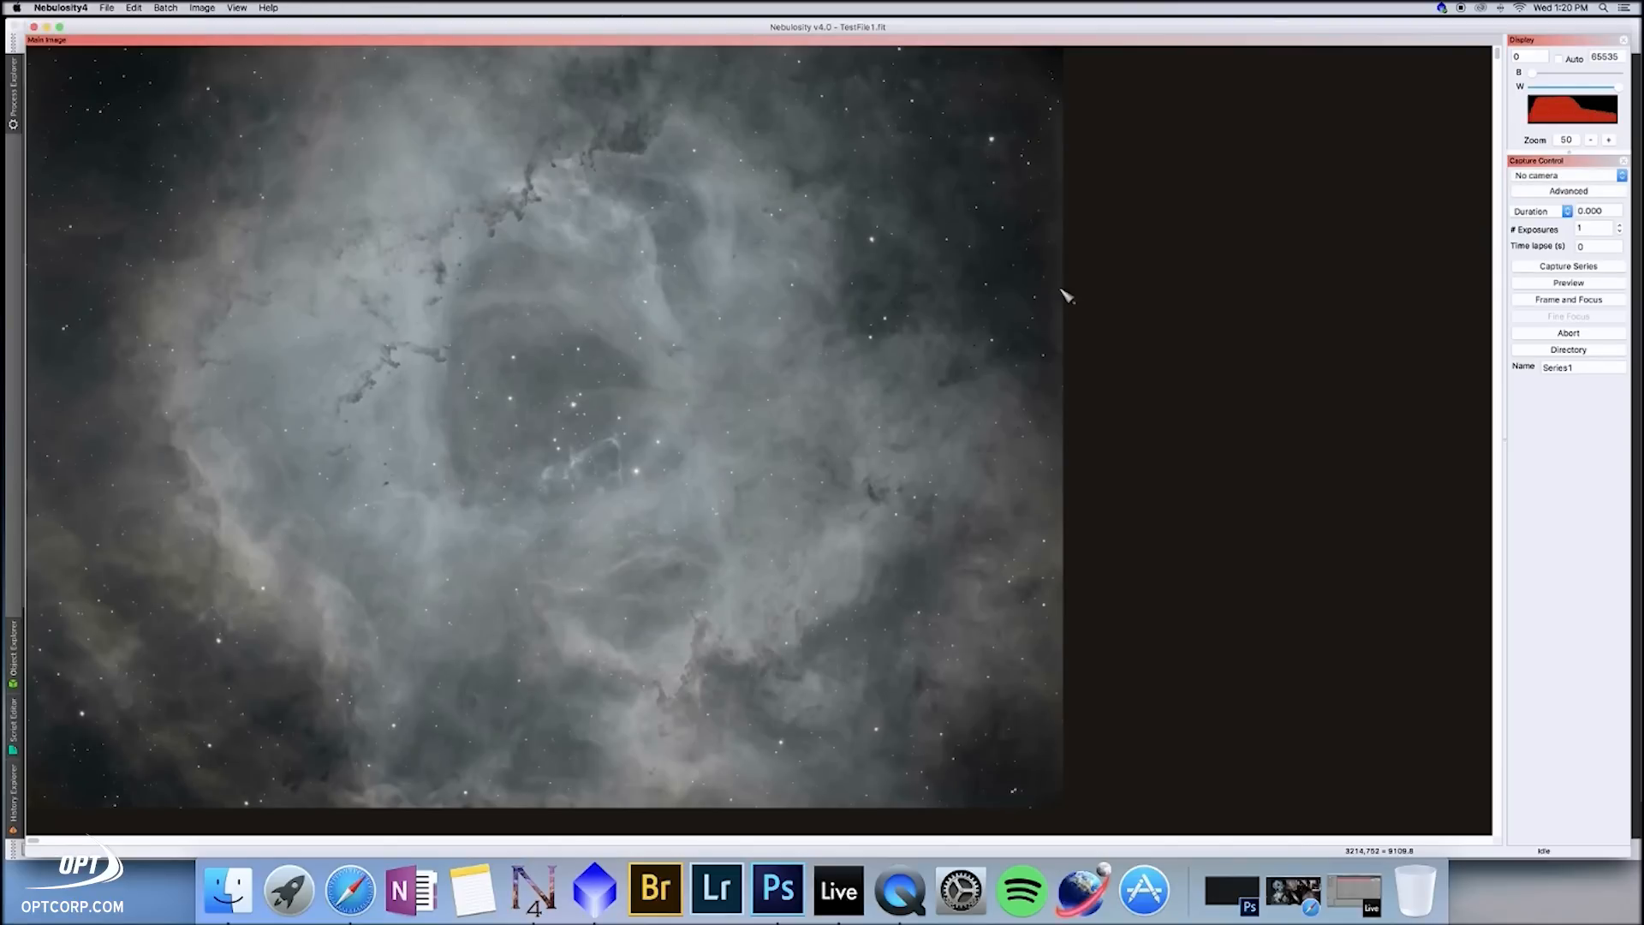
# Step: Add contrast with a gentle S-shaped Bezier curve, setting its control points to about 124,42 and 175,267, and apply it
pyautogui.click(200, 9)
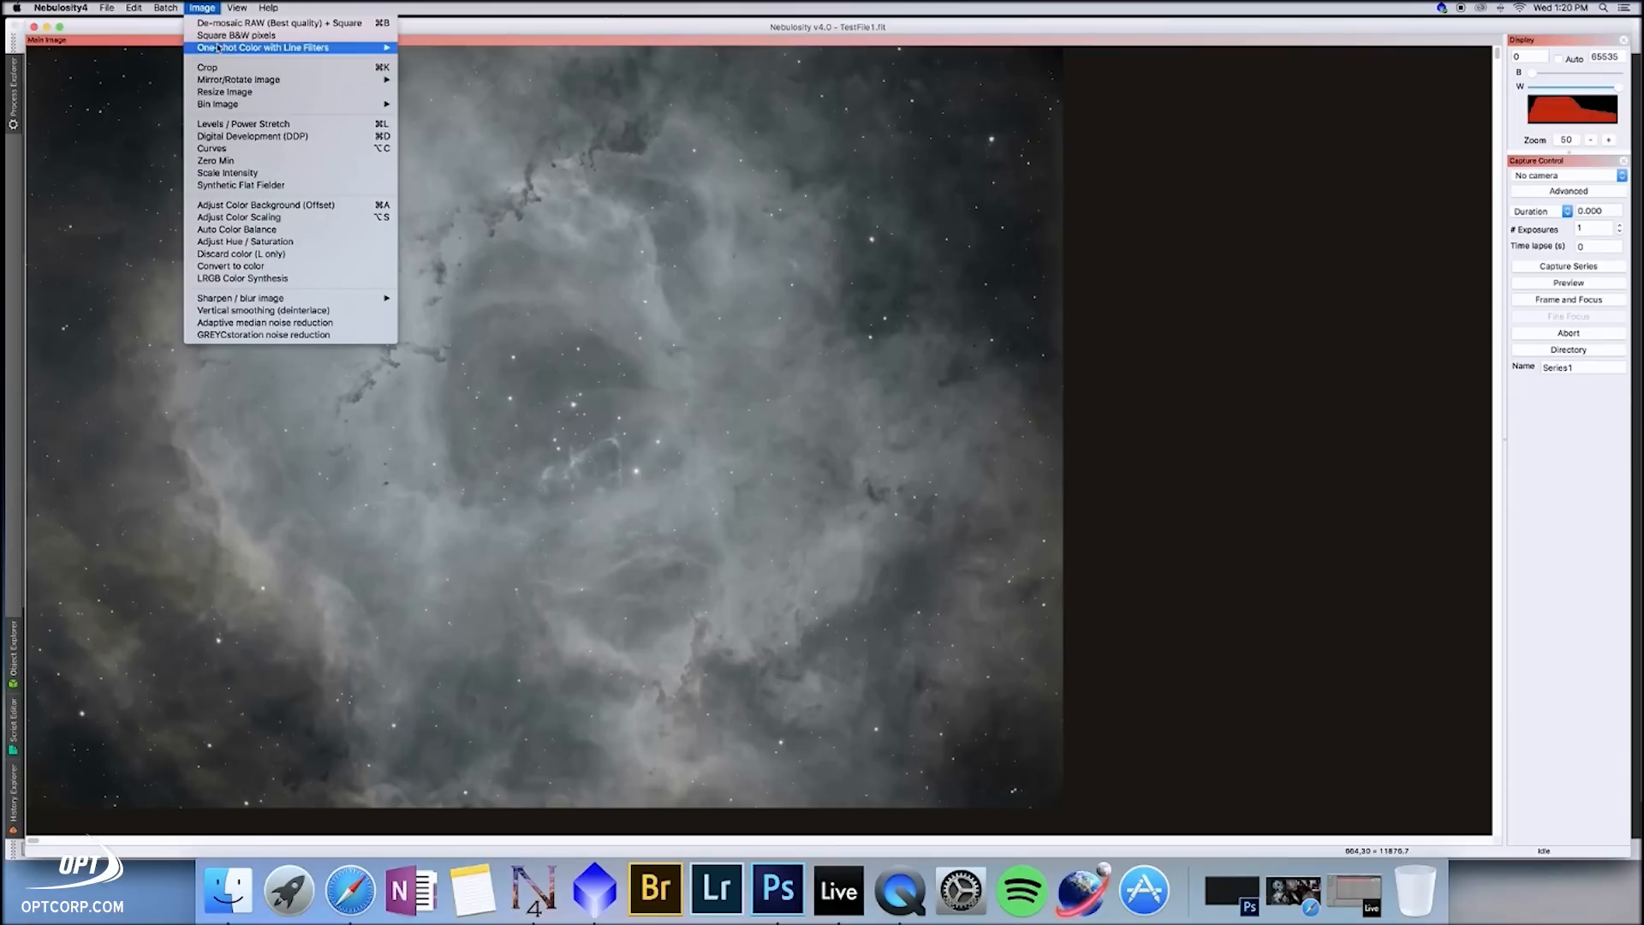
pyautogui.click(264, 150)
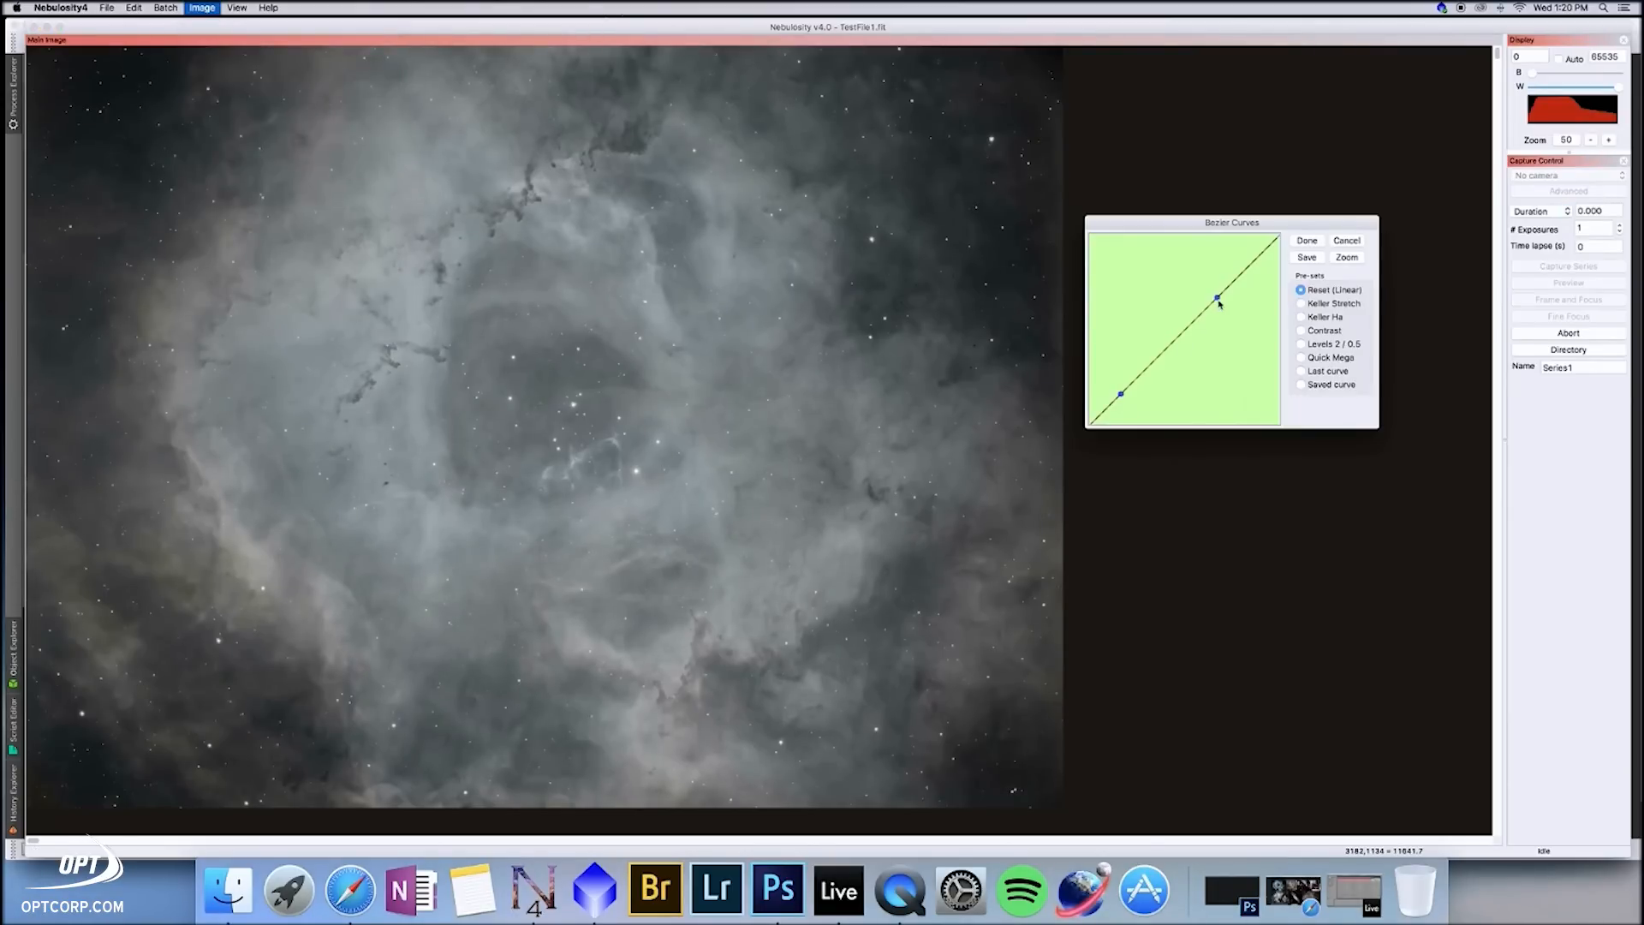
pyautogui.moveTo(1218, 299); pyautogui.dragTo(1201, 254)
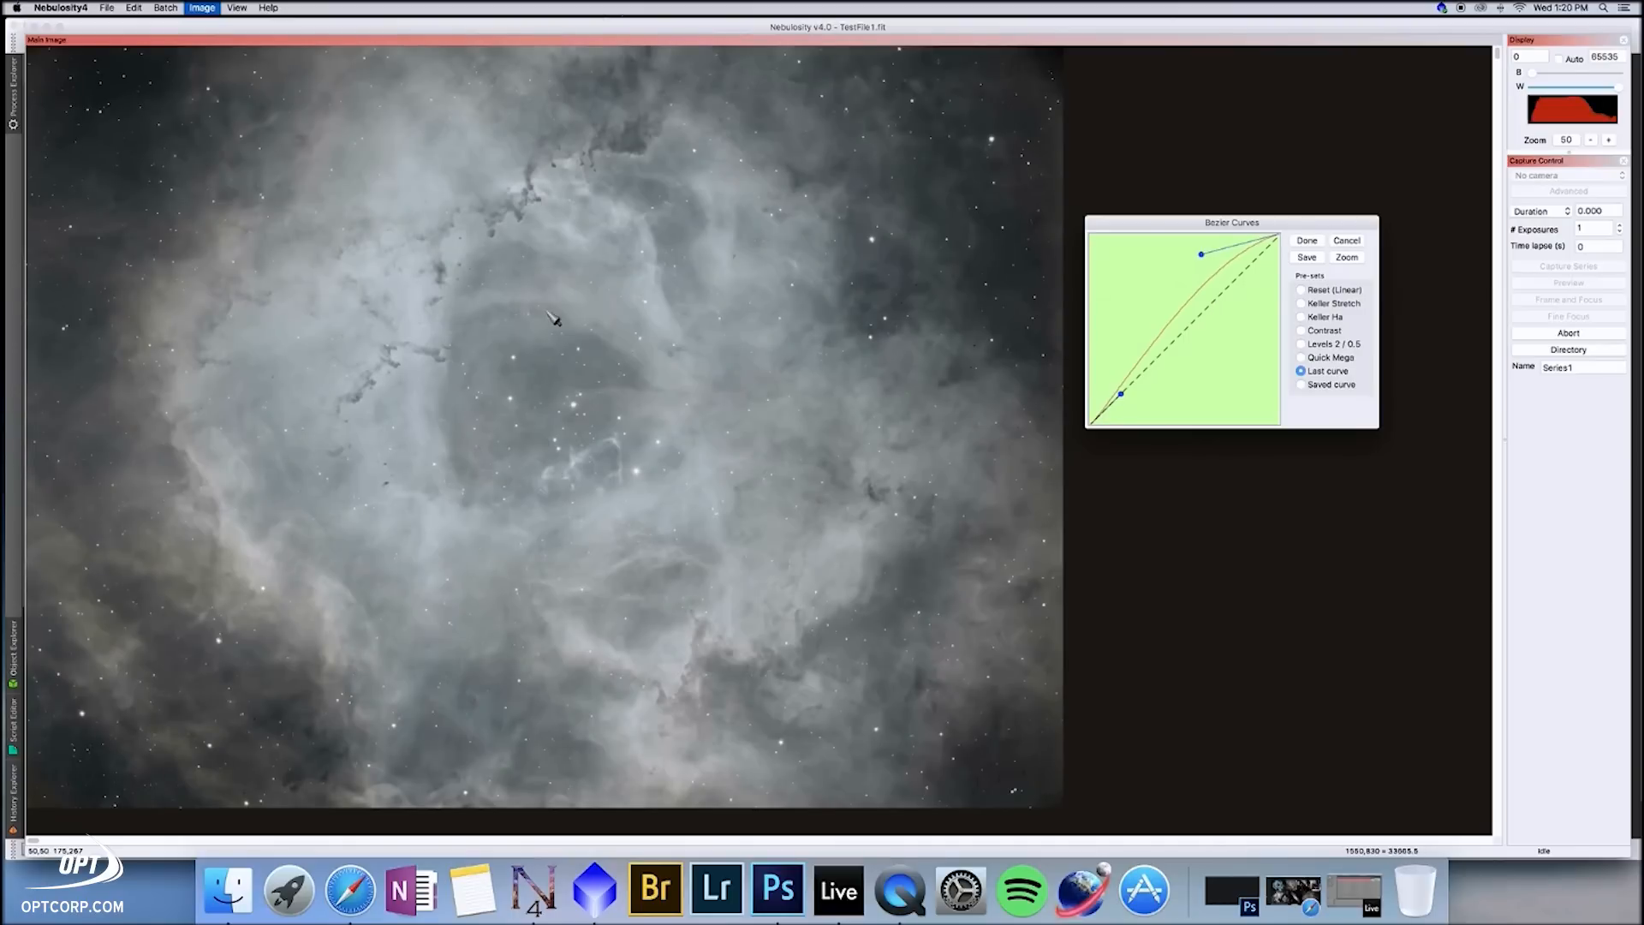
pyautogui.moveTo(1121, 396); pyautogui.dragTo(1169, 402)
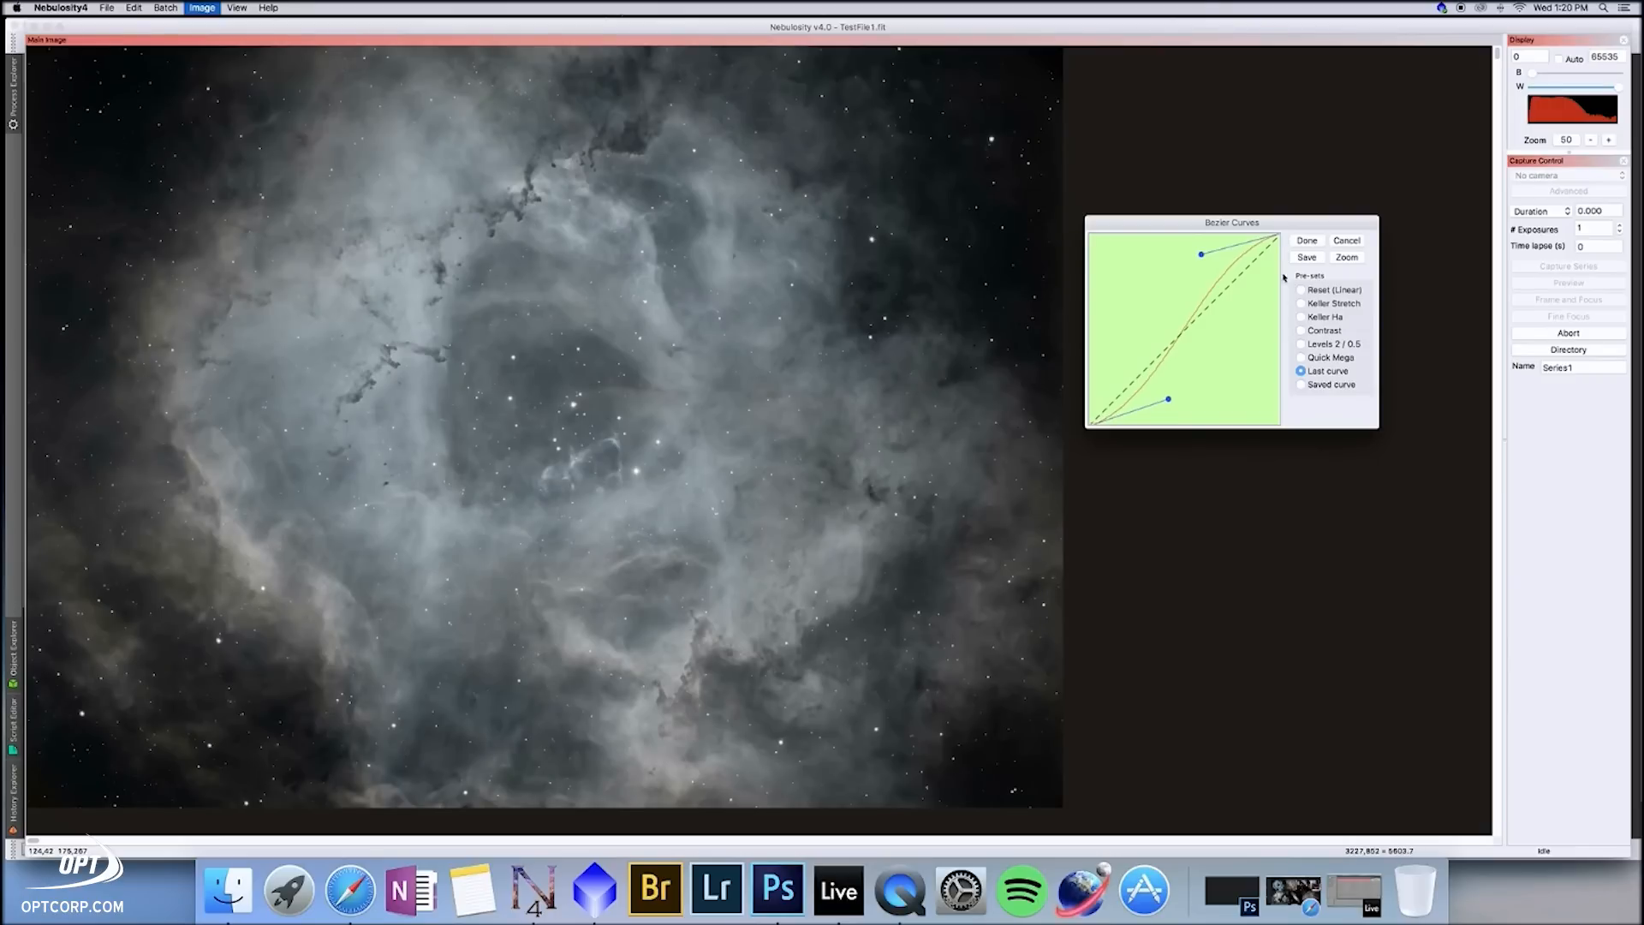
pyautogui.click(1308, 242)
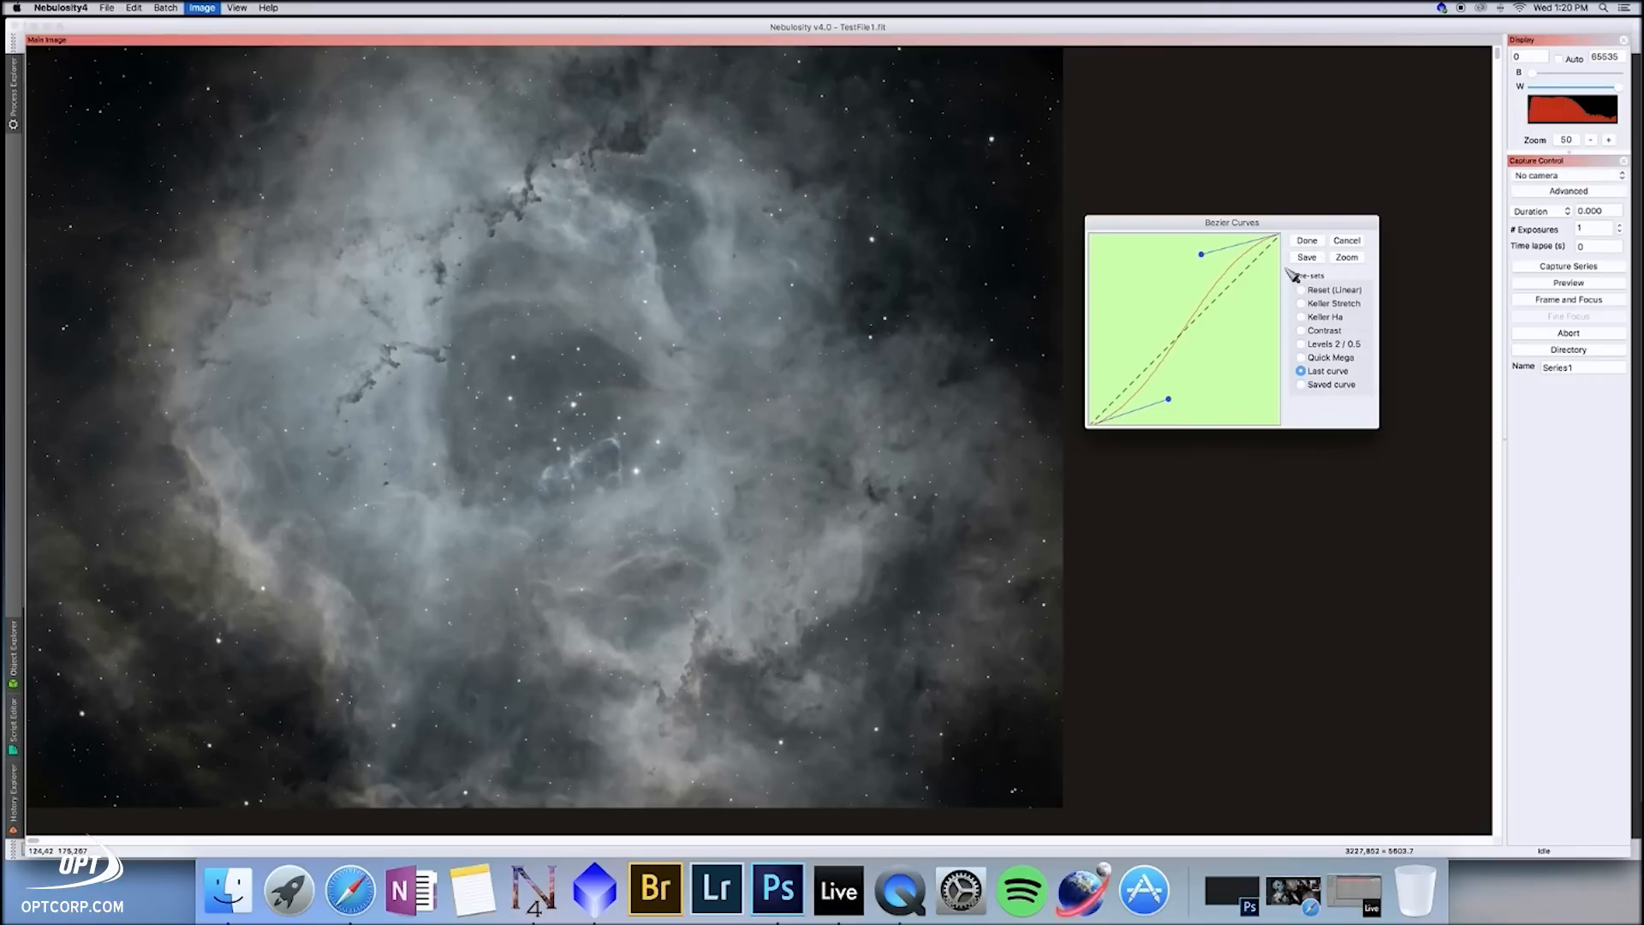
# Step: Raise the image's saturation to 0.32 with the Hue / Saturation adjustment and apply it
pyautogui.click(201, 10)
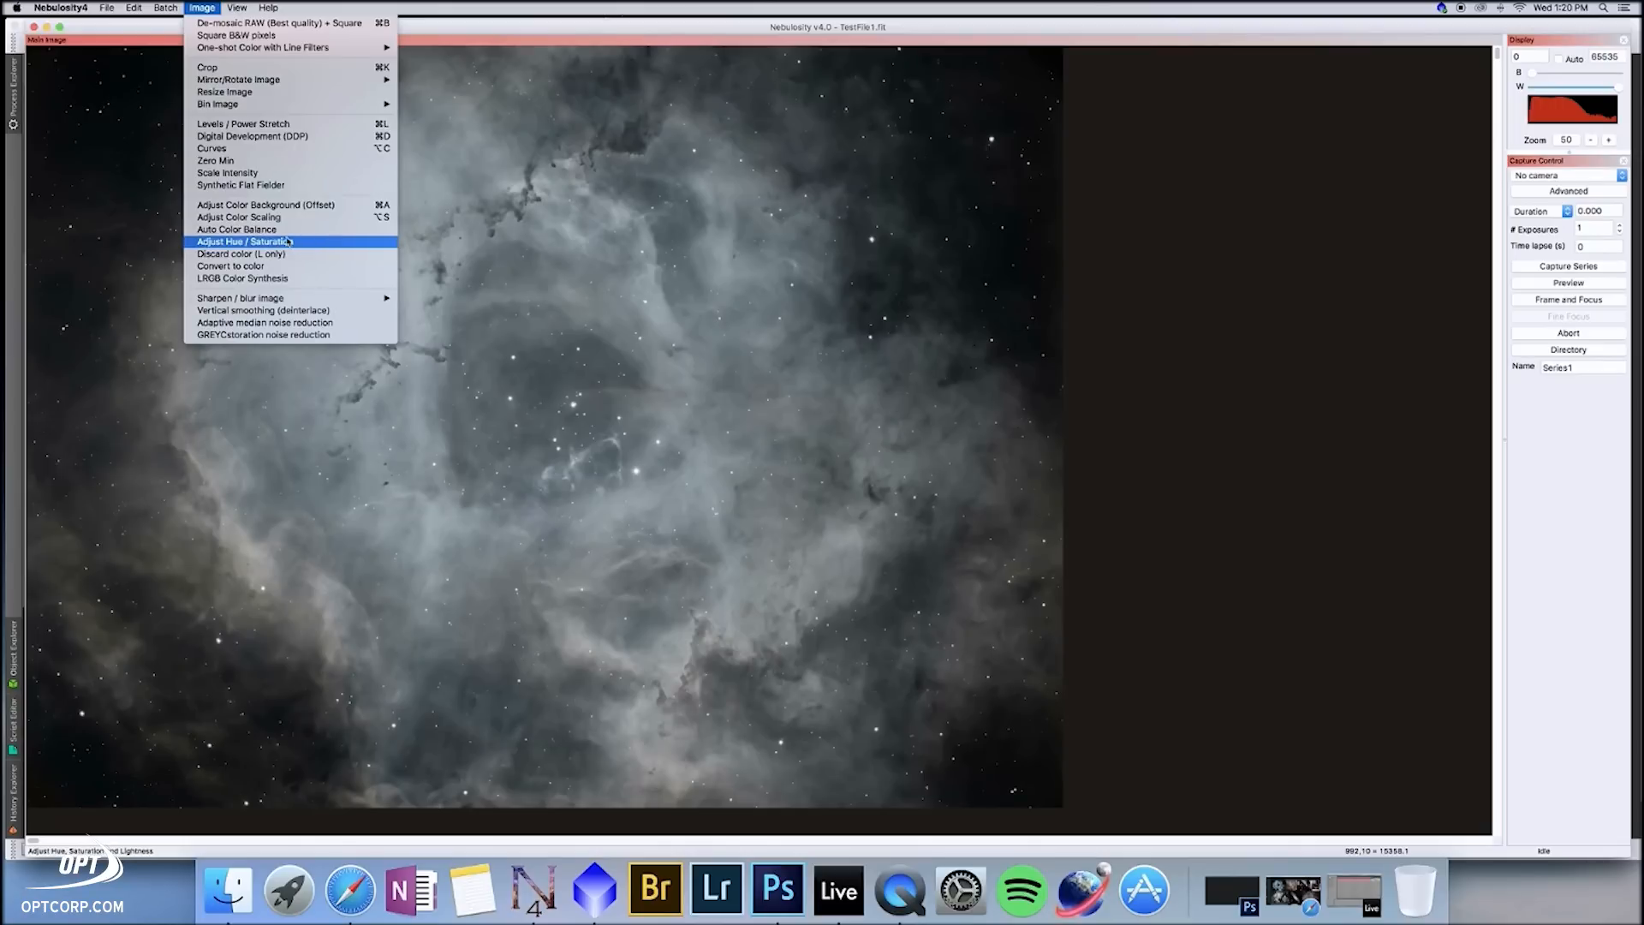
pyautogui.click(249, 242)
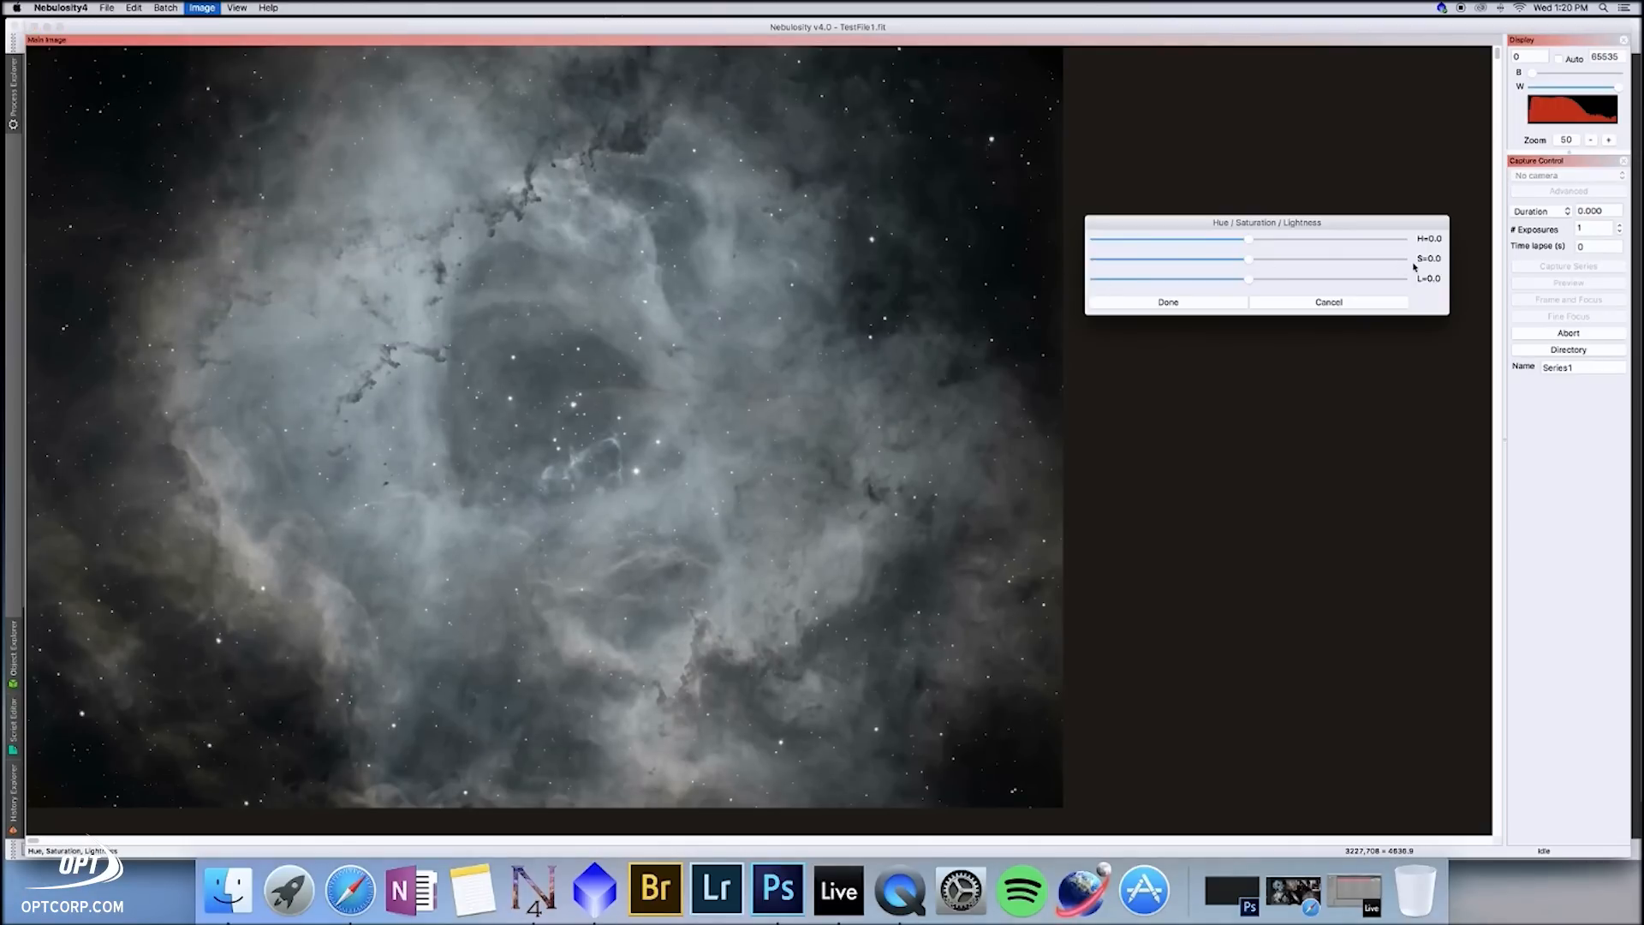
pyautogui.moveTo(1248, 263); pyautogui.dragTo(1299, 263)
pyautogui.click(1202, 305)
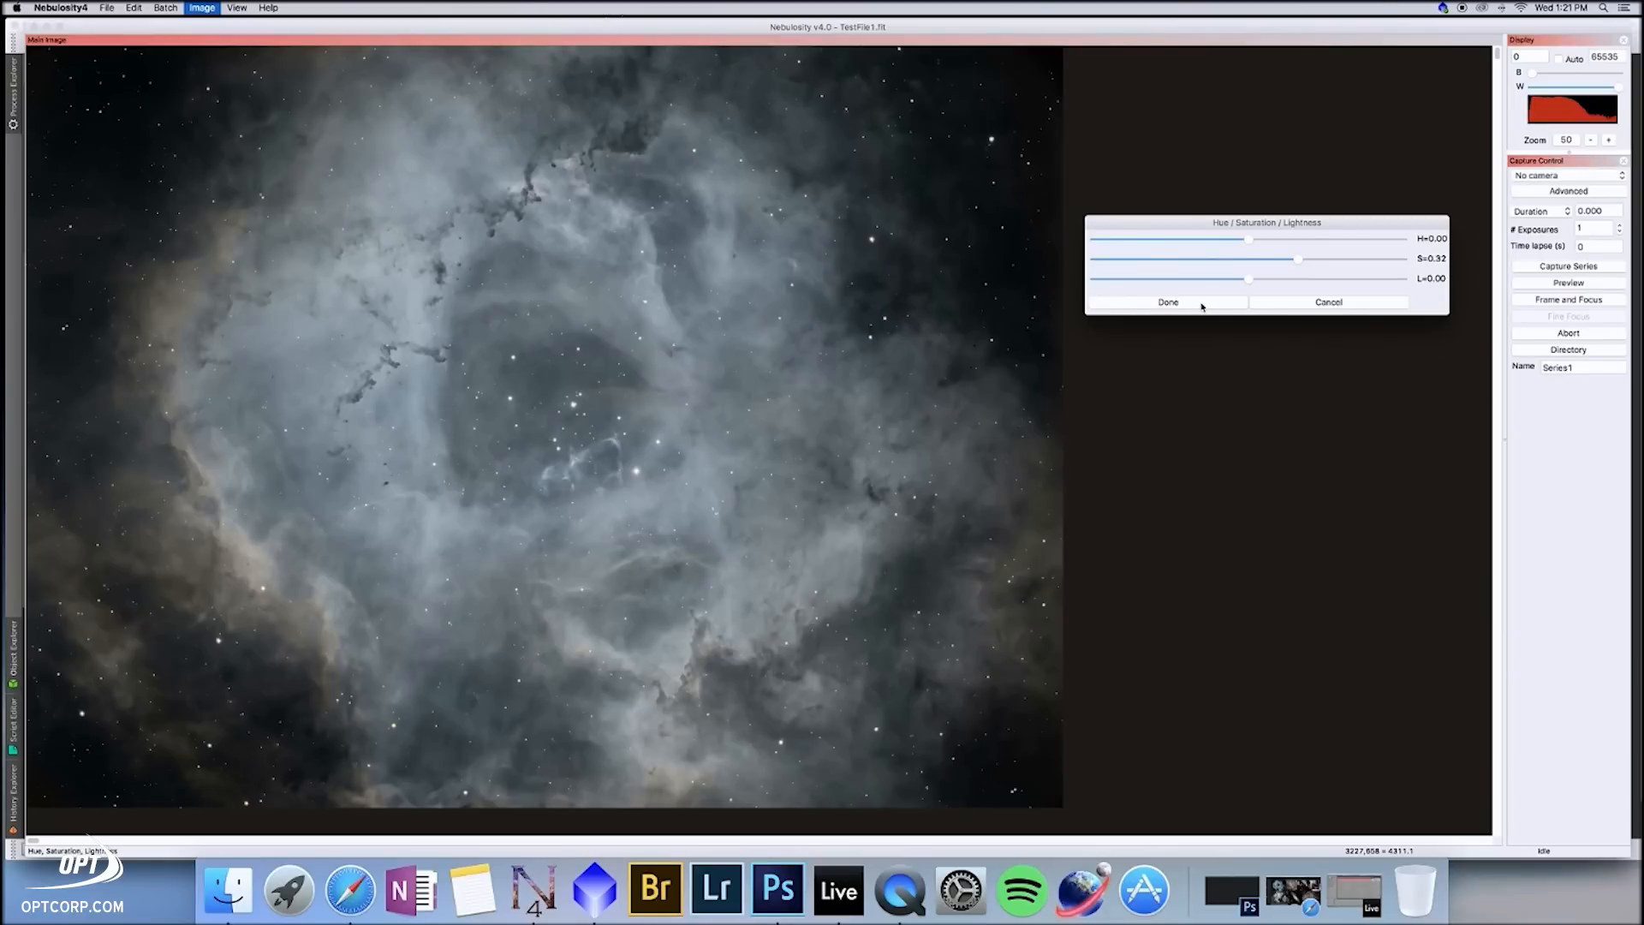
# Step: Save the image to the Desktop as an uncompressed 16-bit/color TIFF named TestFile2
pyautogui.click(106, 8)
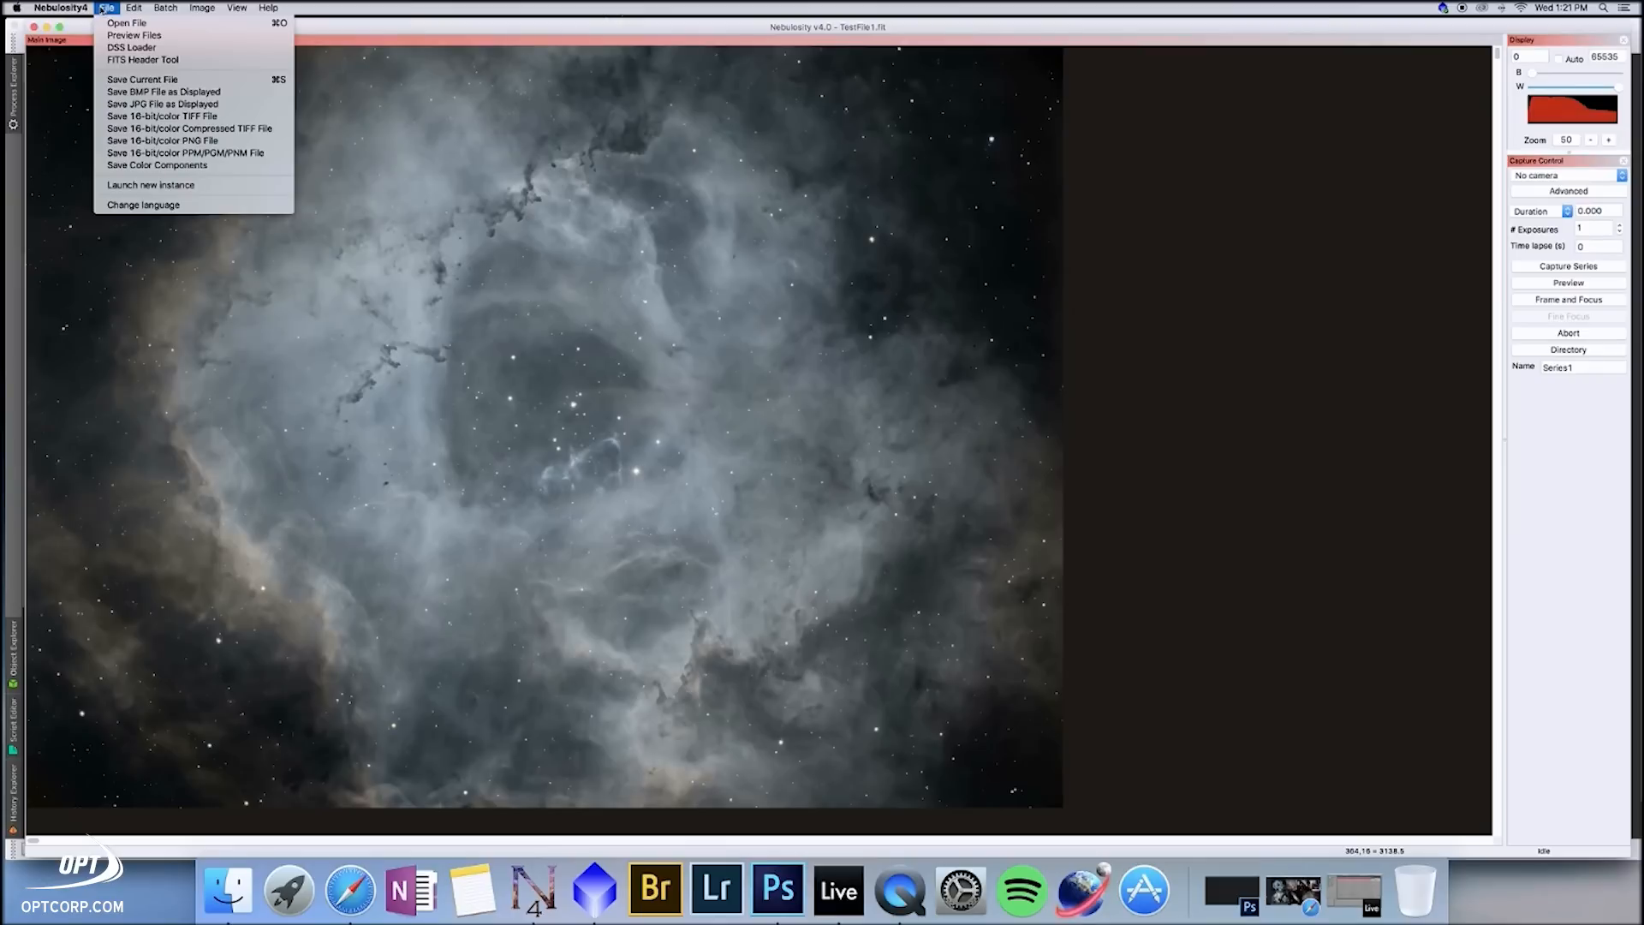
pyautogui.click(179, 117)
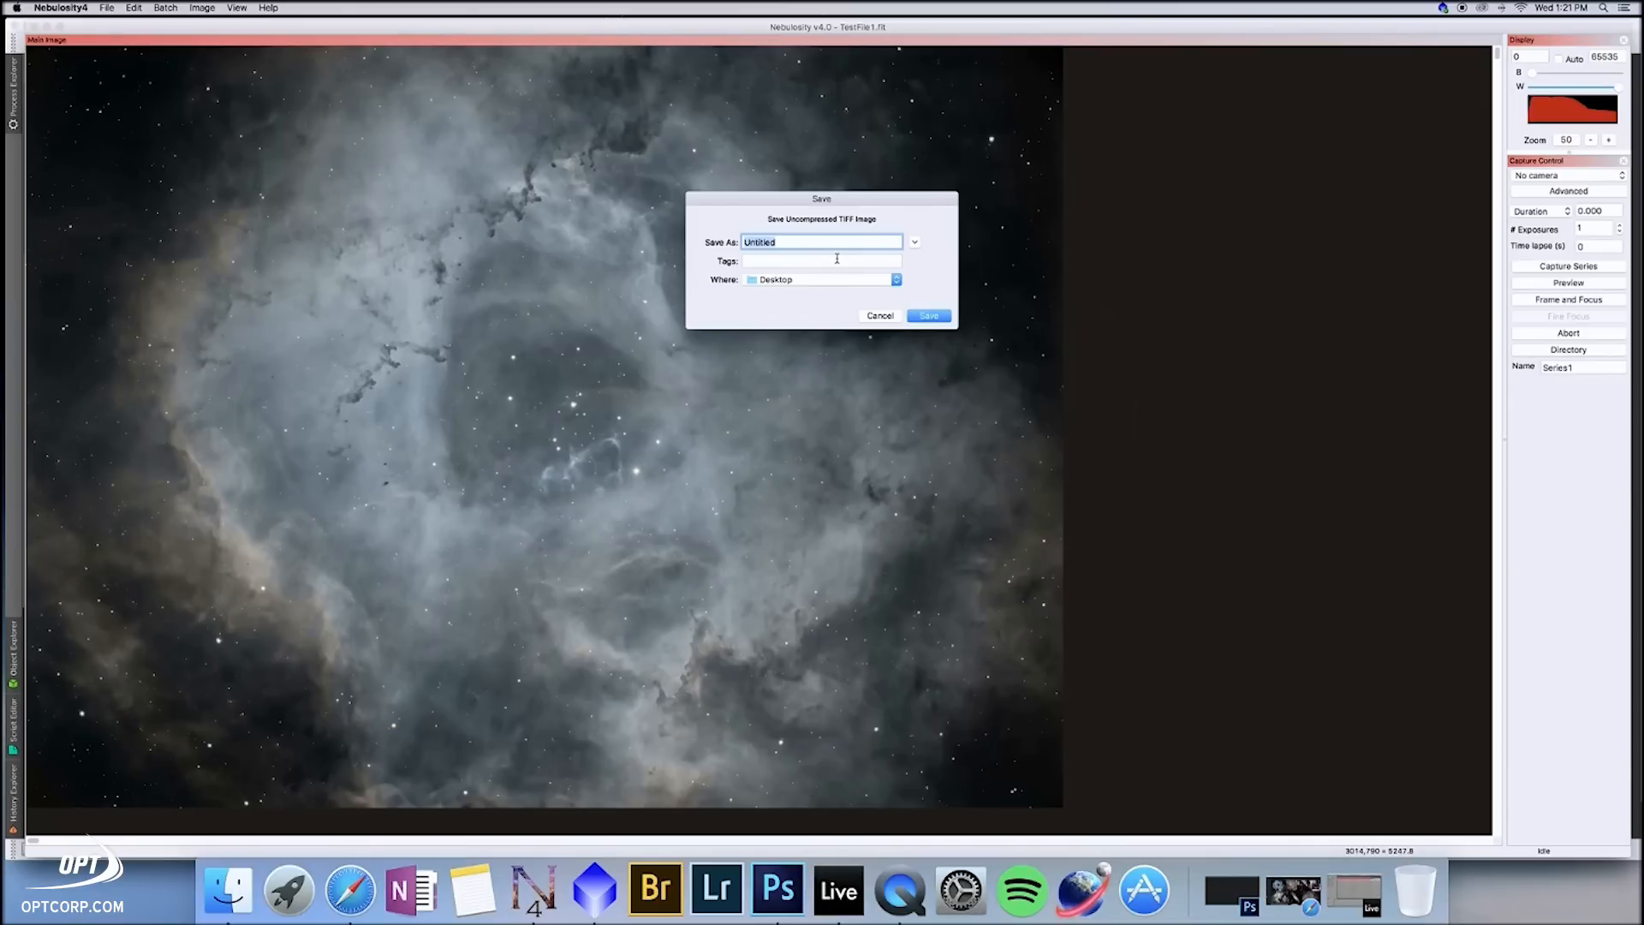
pyautogui.write('TestF')
pyautogui.click(929, 316)
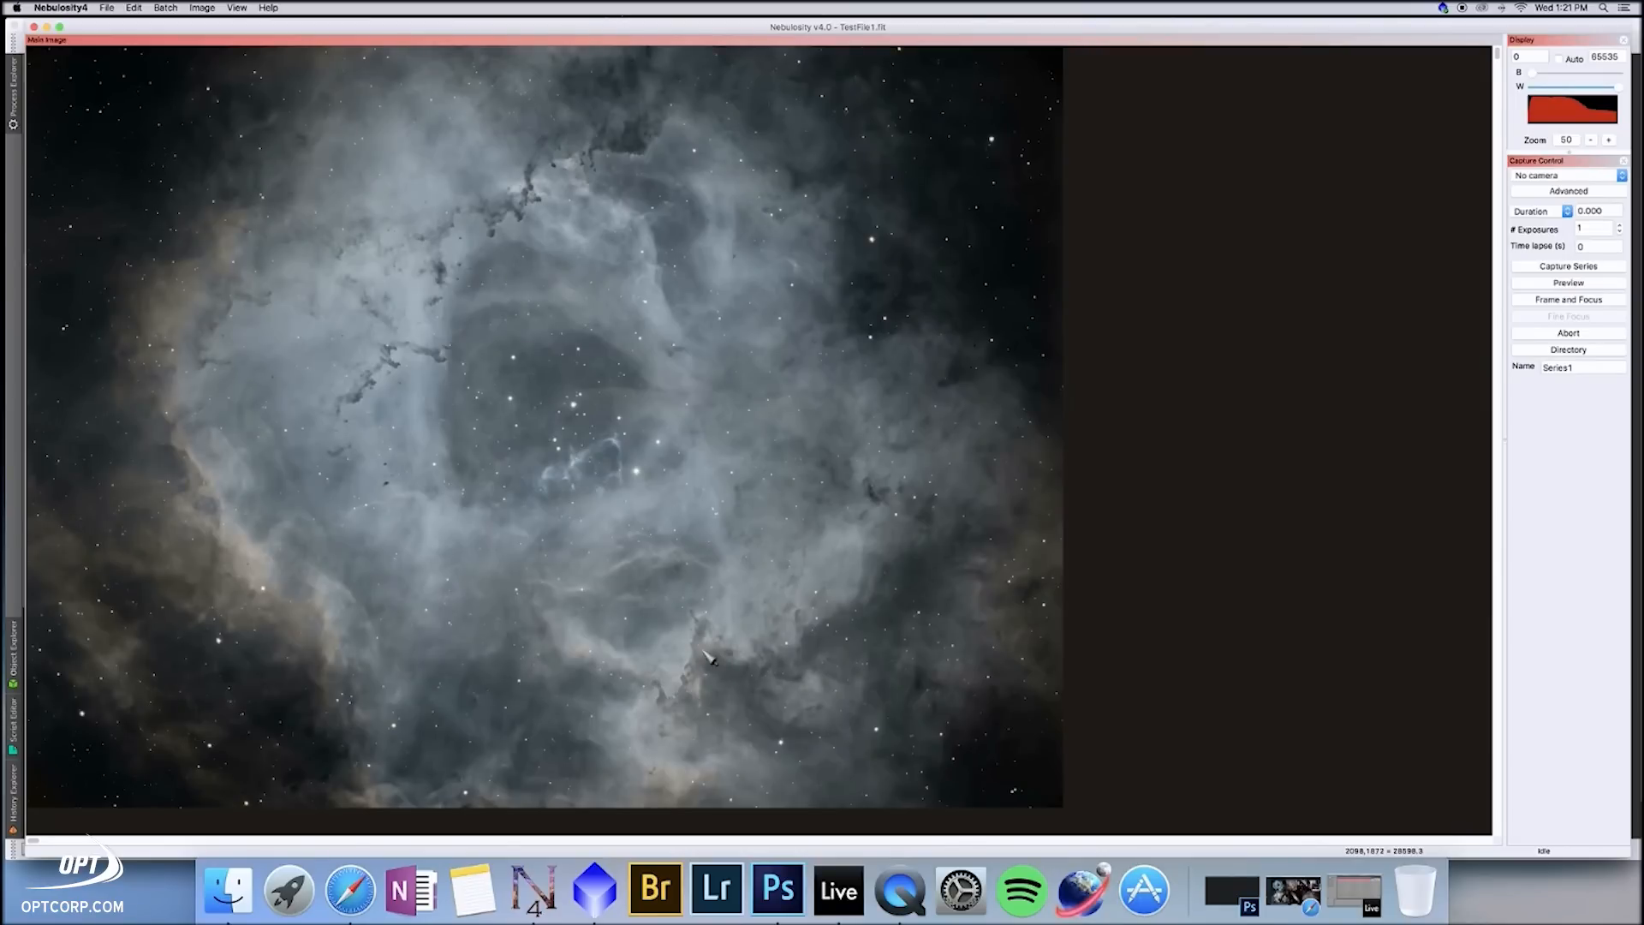
# Step: Switch to Photoshop and display the Layers panel
pyautogui.click(776, 892)
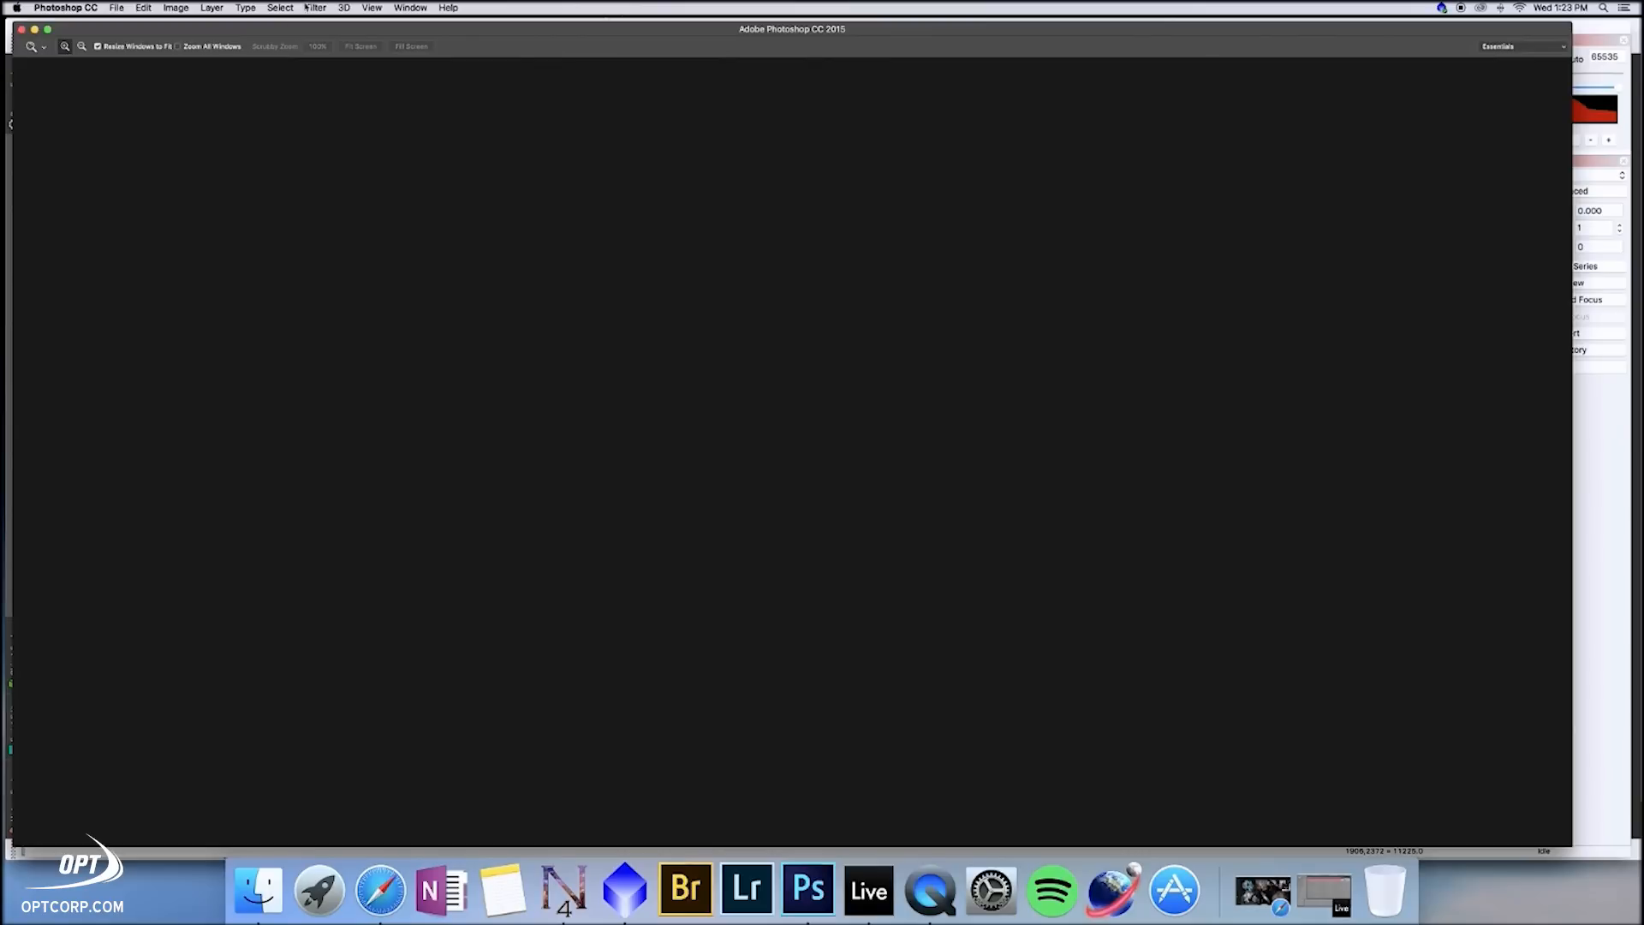
pyautogui.click(410, 7)
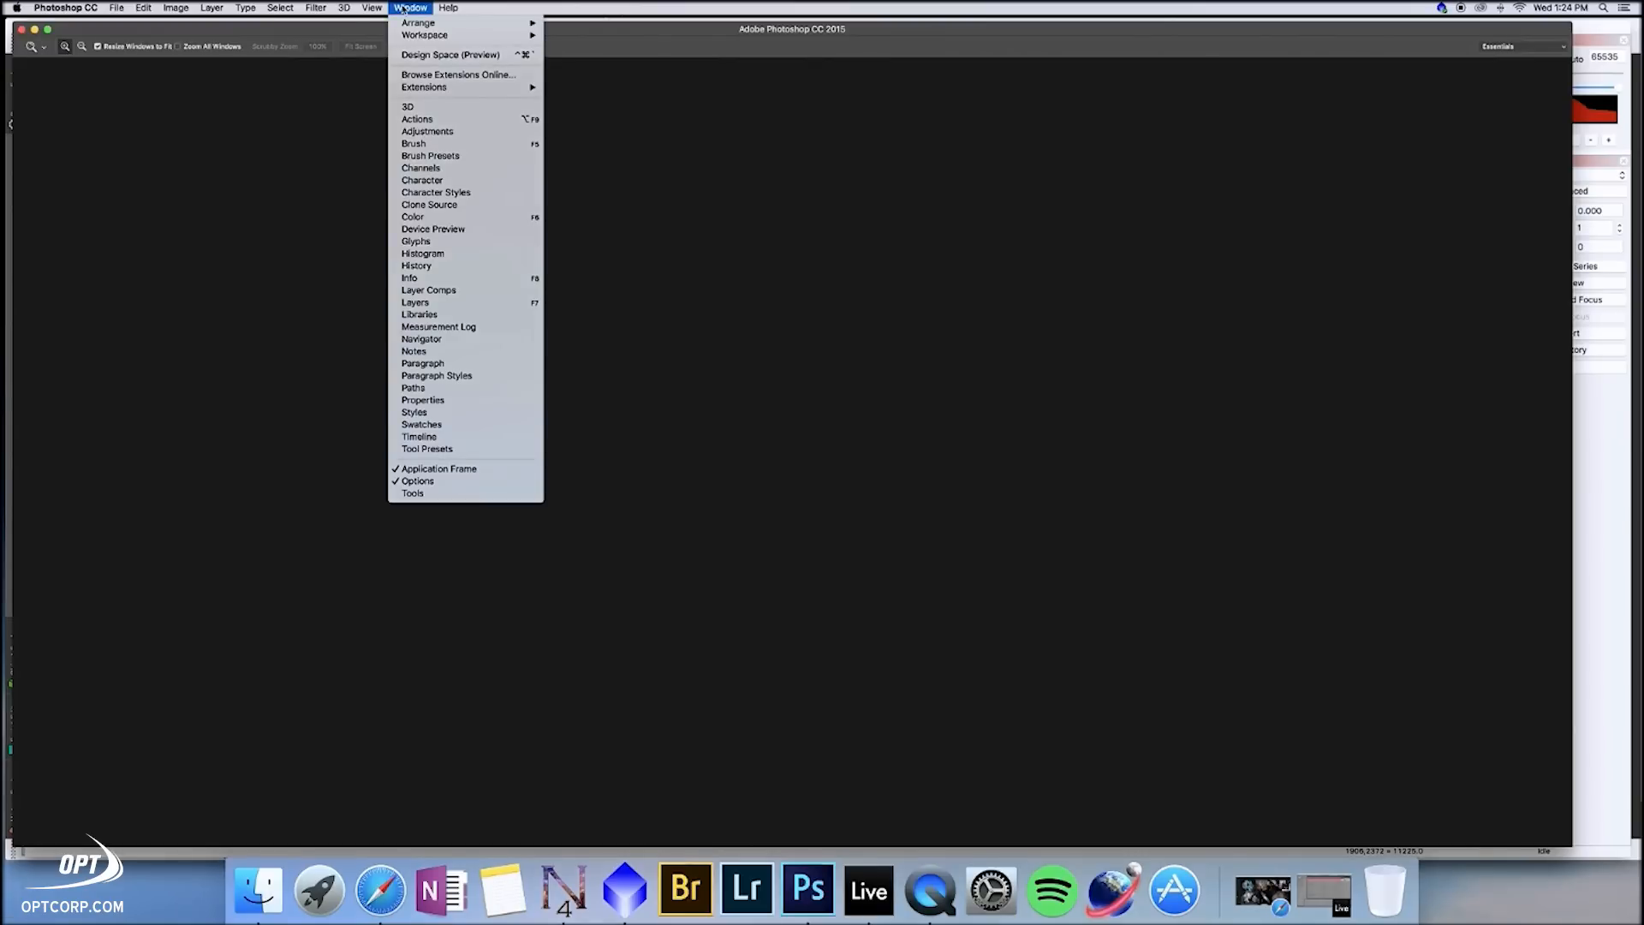
pyautogui.click(506, 302)
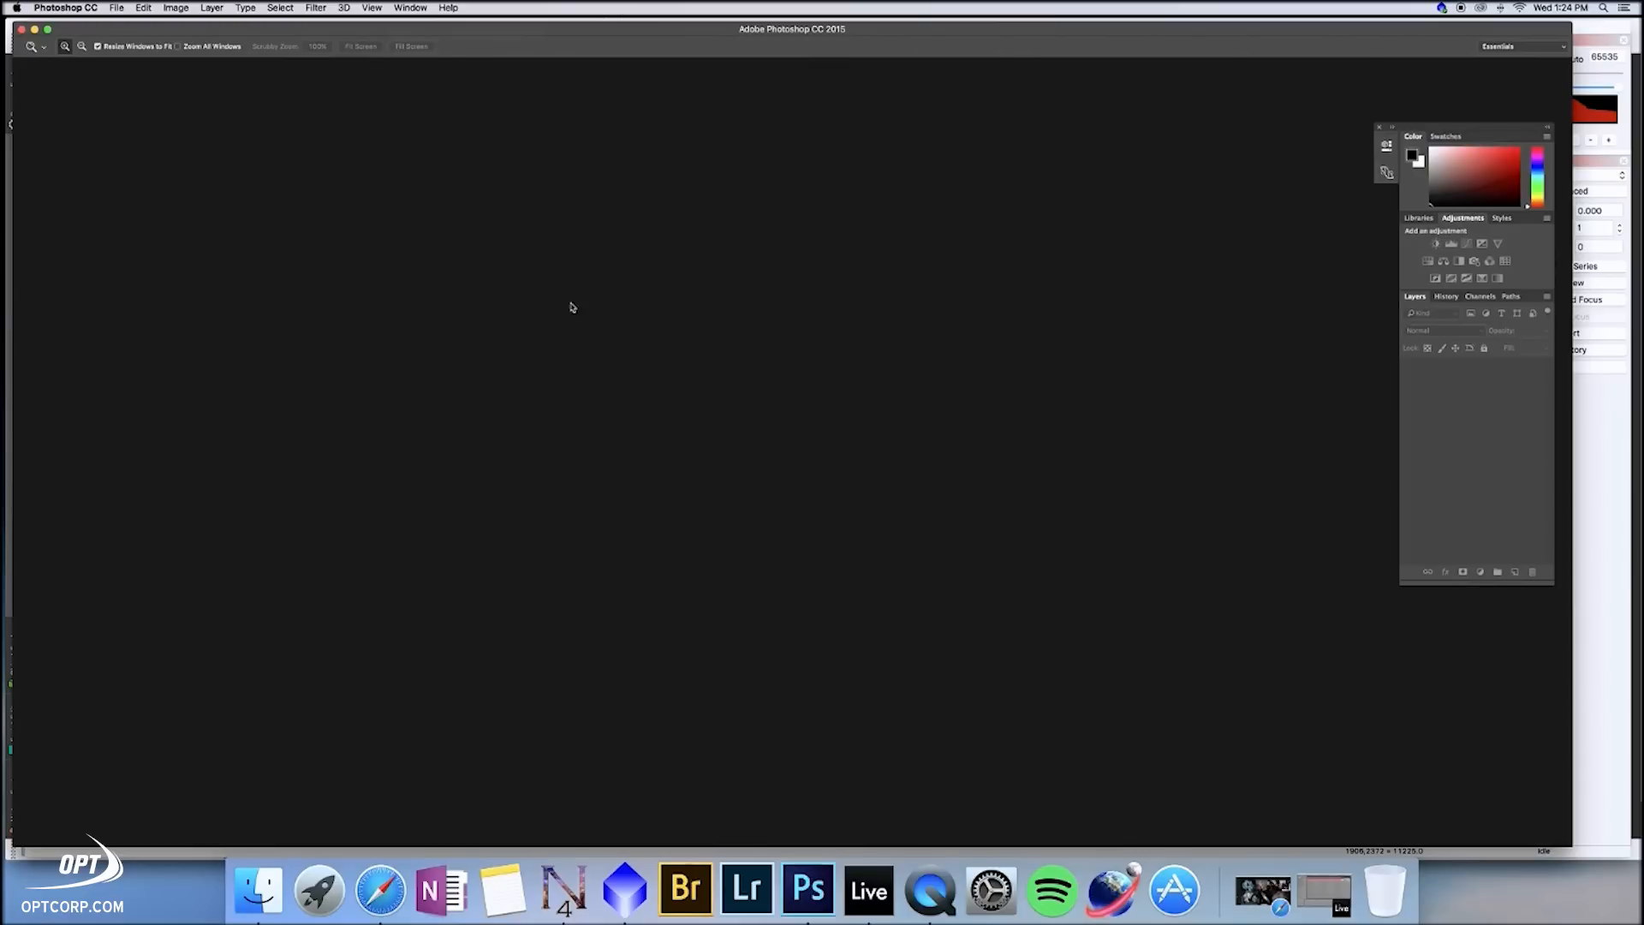
# Step: Open TestFile2.tif from the Desktop
pyautogui.click(117, 8)
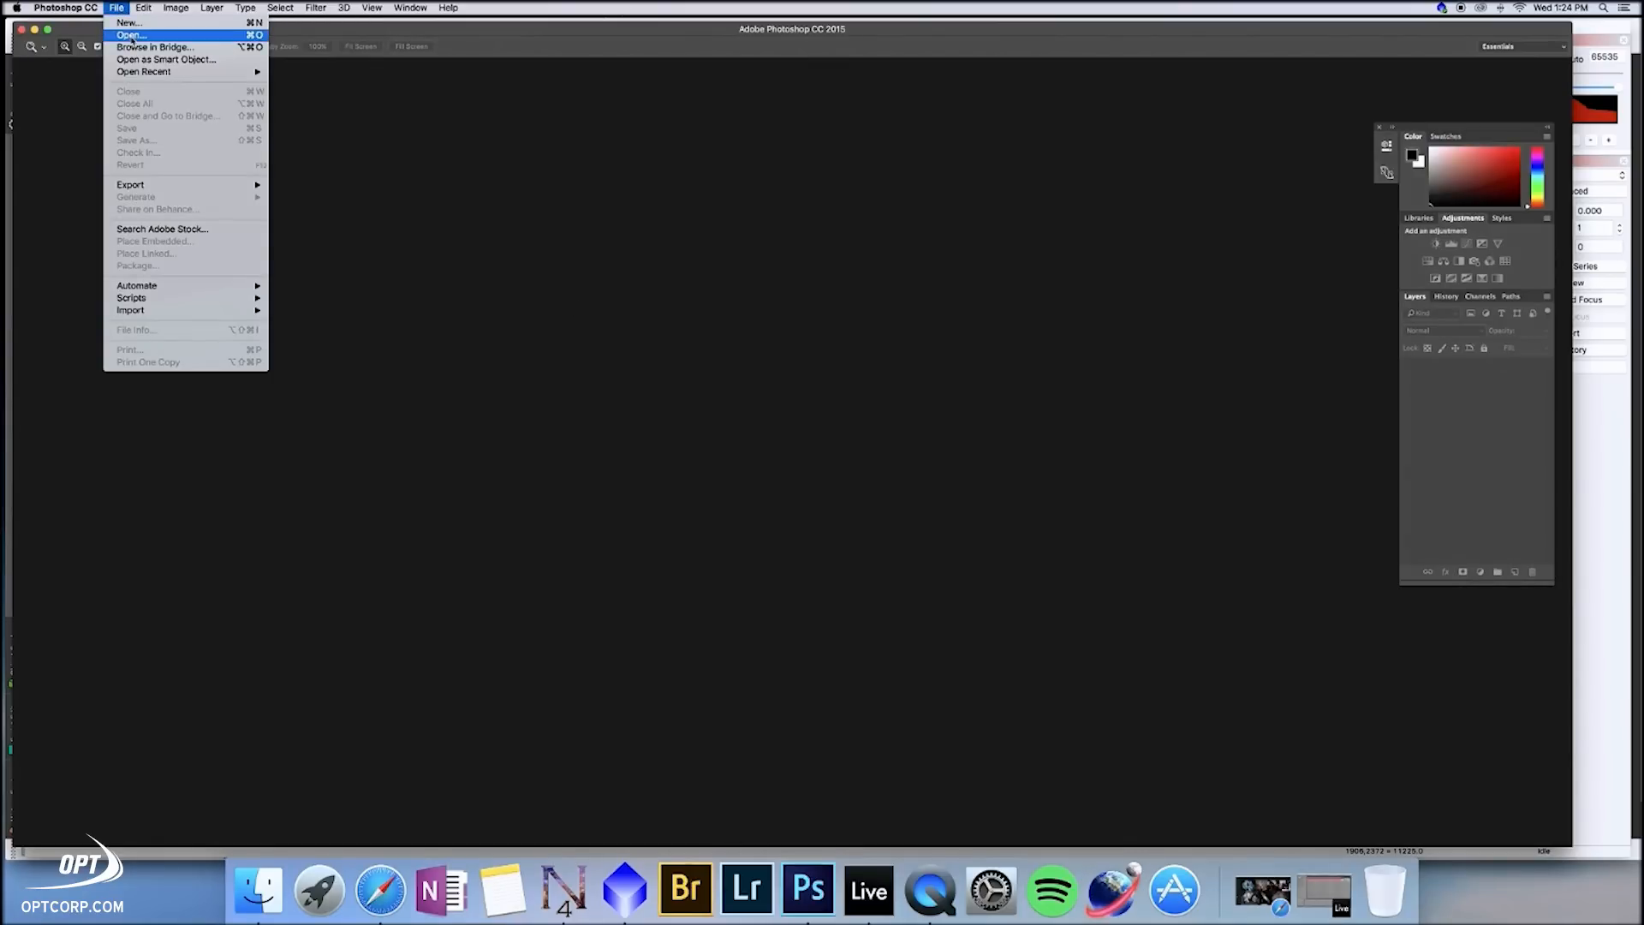
pyautogui.click(131, 35)
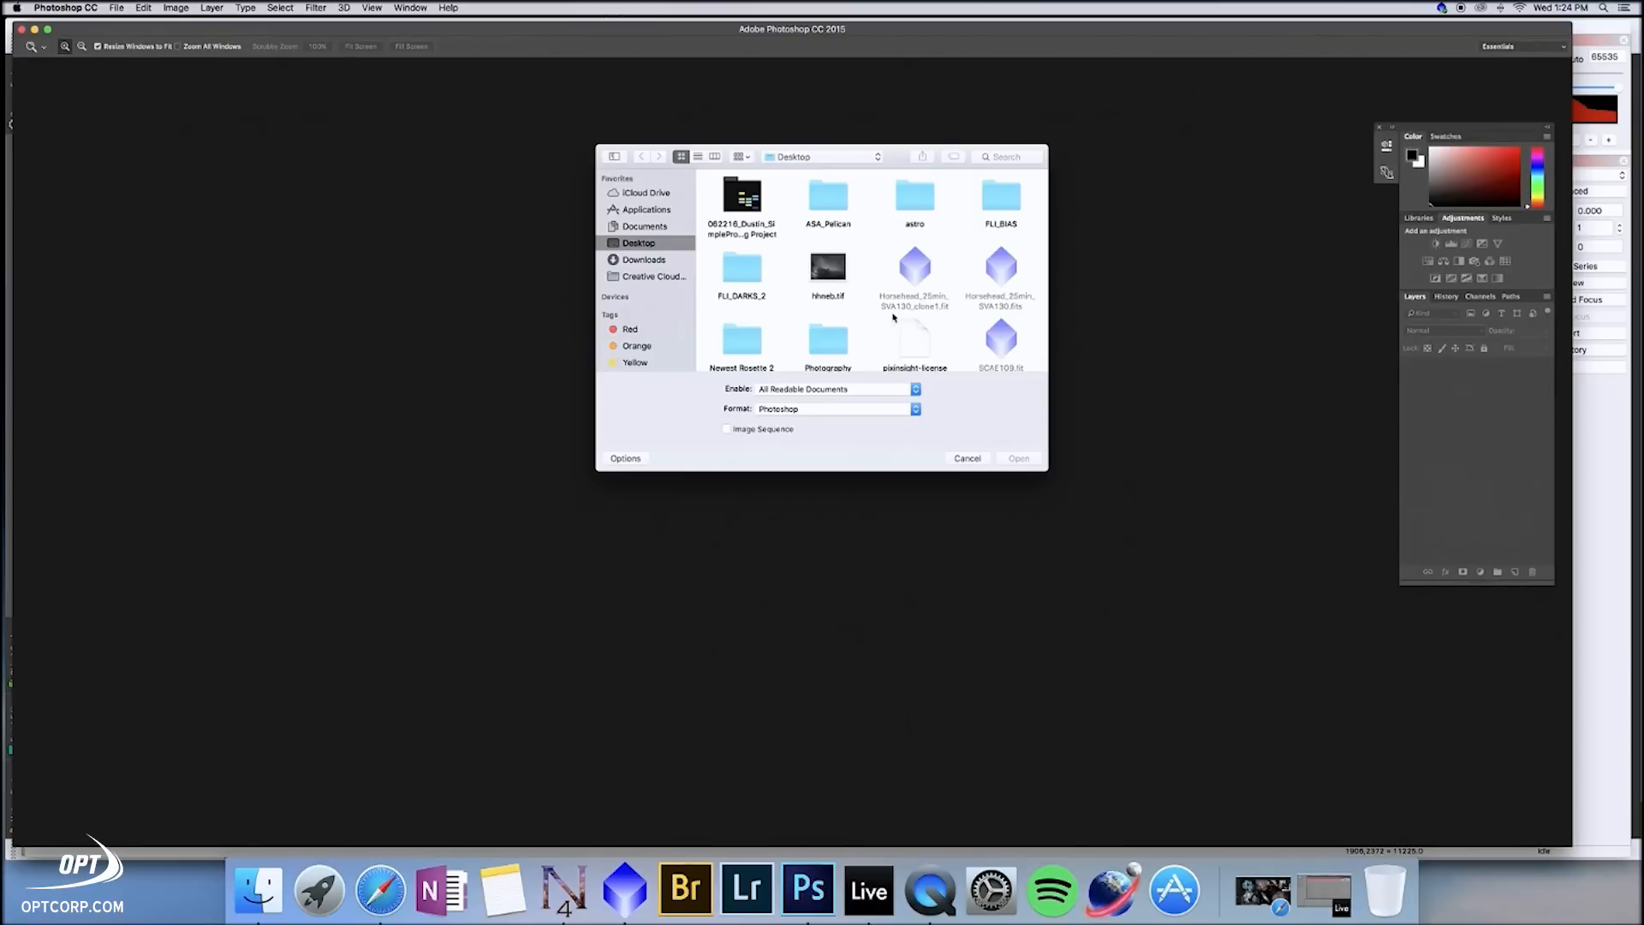
pyautogui.scroll(-5, 873, 294)
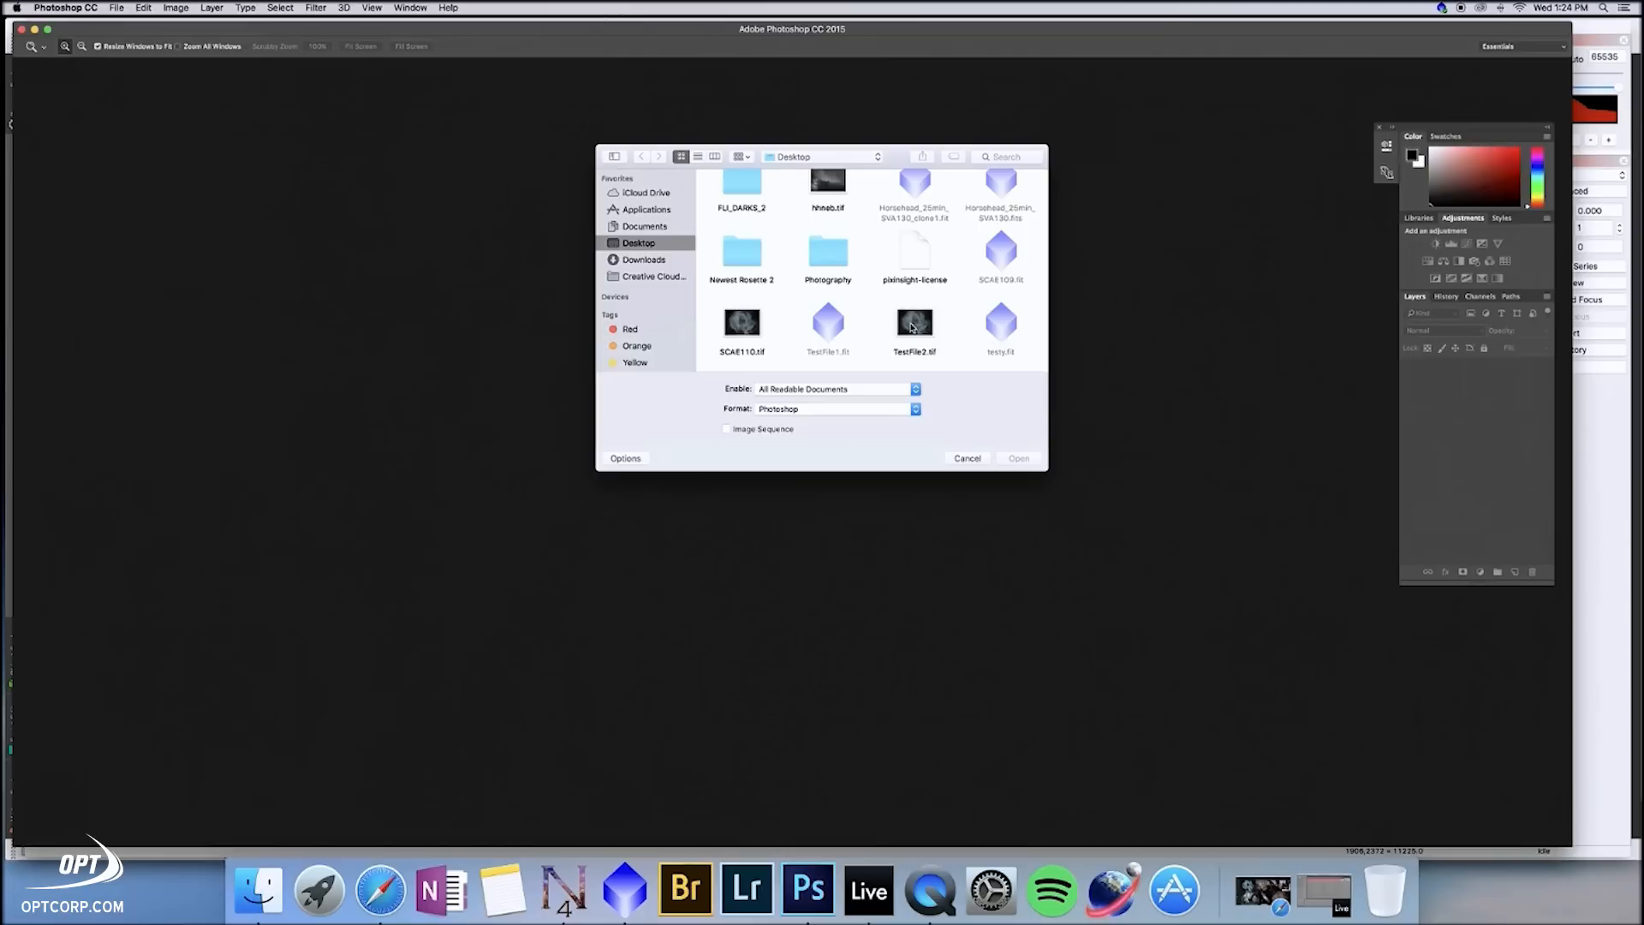
pyautogui.click(912, 325)
pyautogui.doubleClick(901, 326)
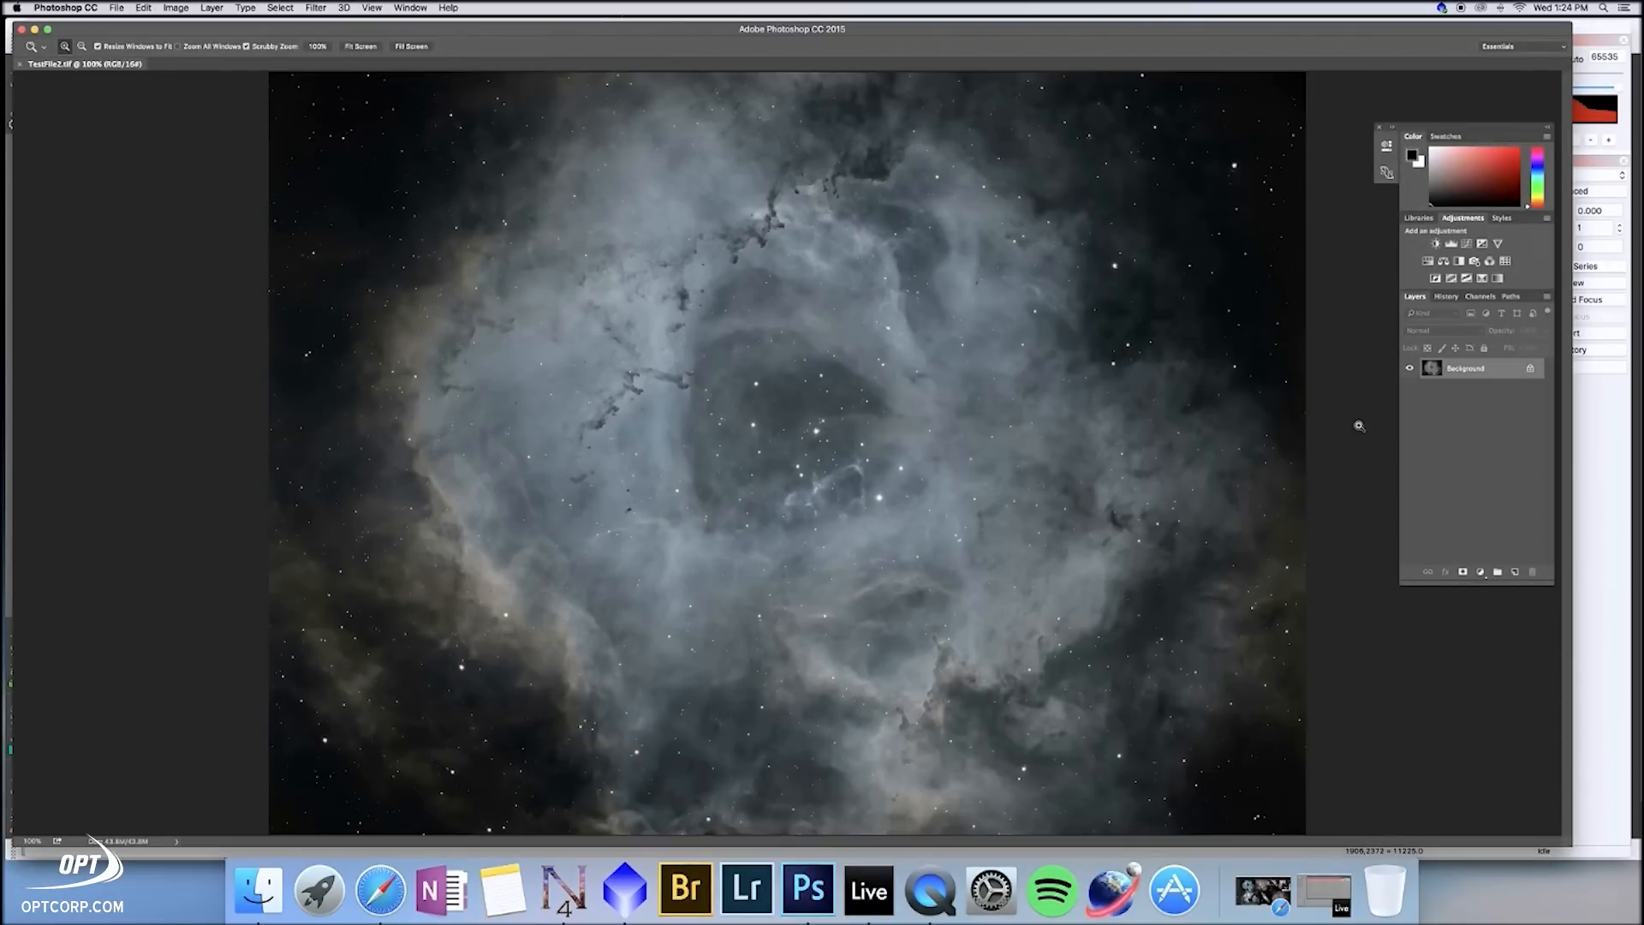
# Step: Duplicate the Background layer and apply a High Pass filter to the copy, tuning the radius to bring out the nebula's fine structure
pyautogui.moveTo(1507, 371); pyautogui.dragTo(1516, 573)
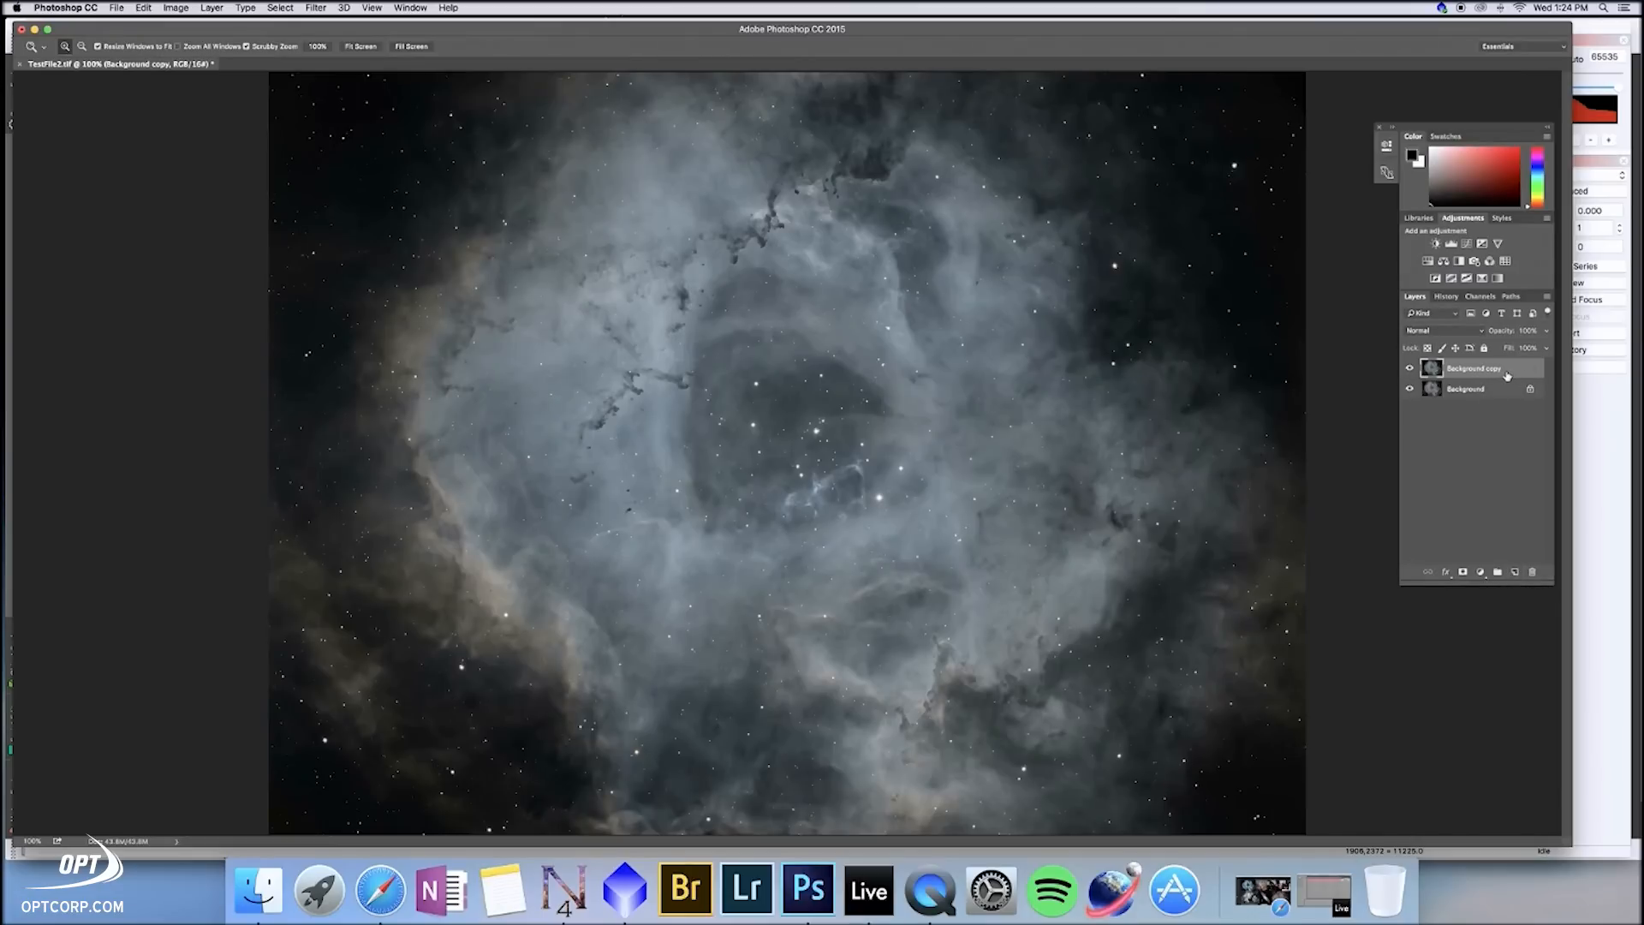
pyautogui.click(317, 8)
pyautogui.moveTo(348, 276)
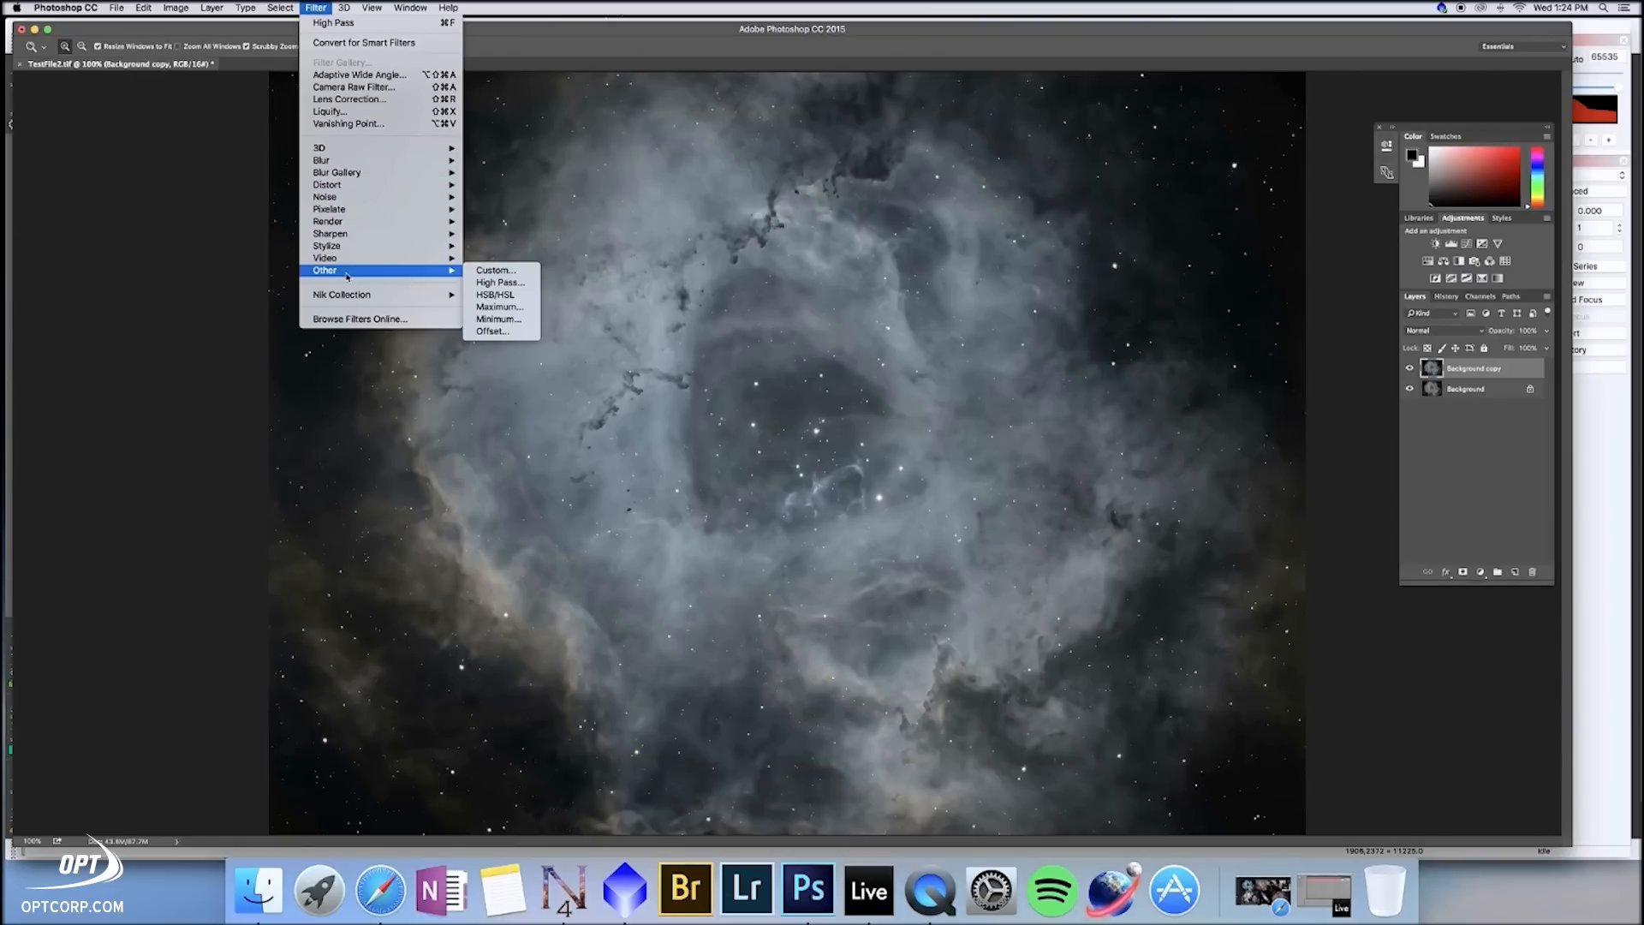
pyautogui.click(500, 283)
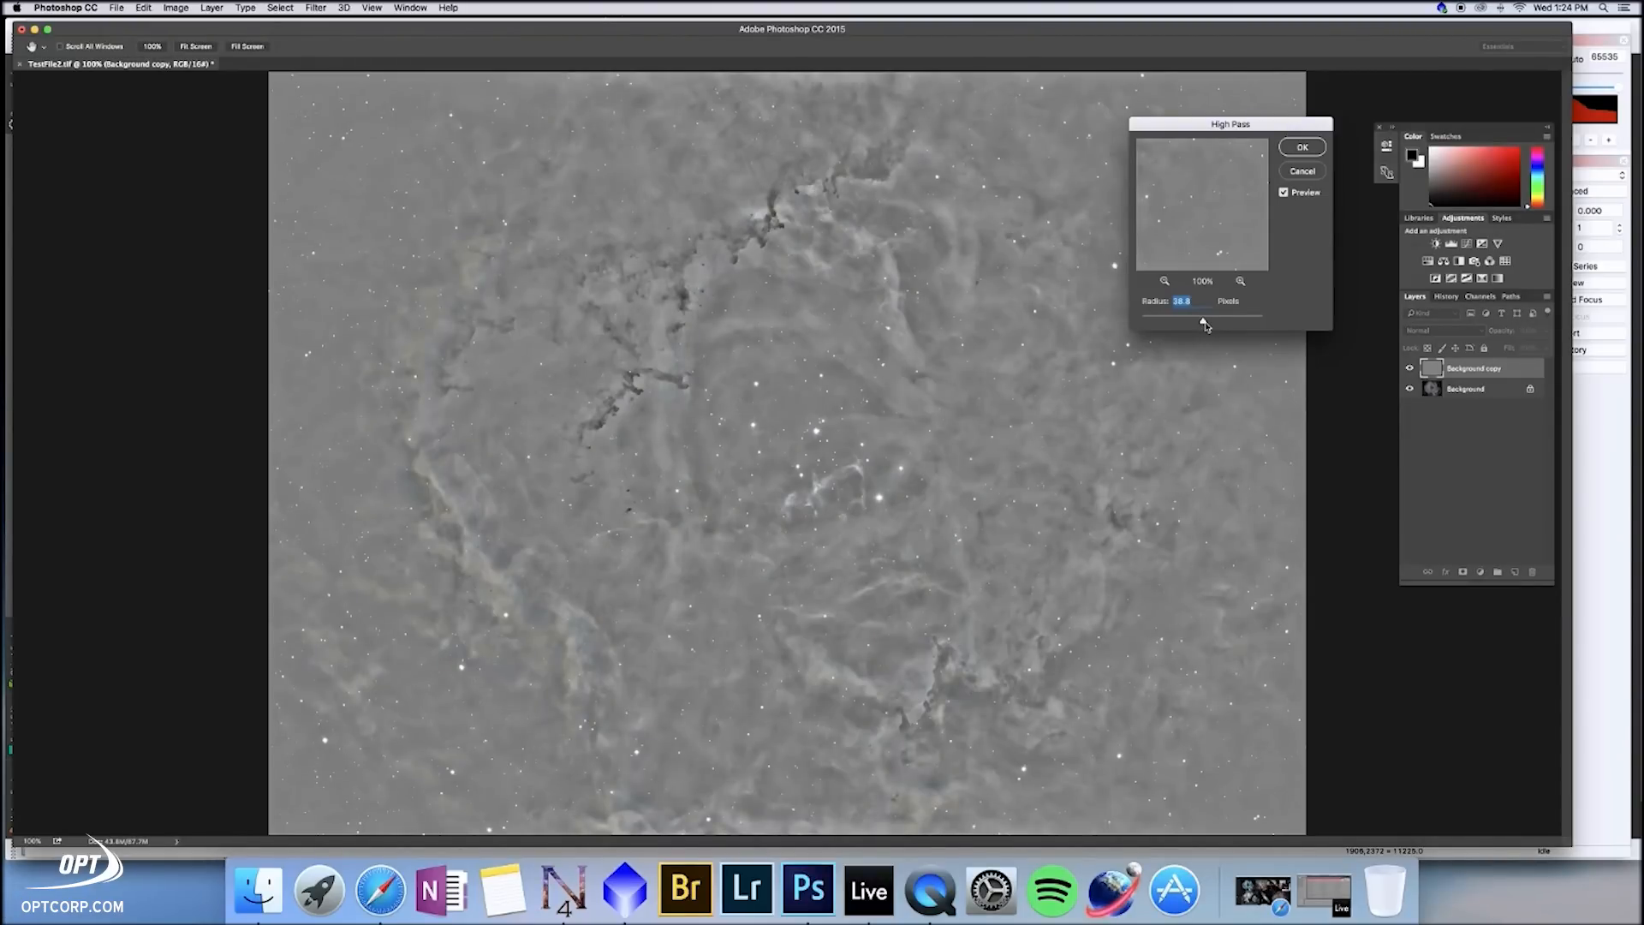
pyautogui.moveTo(1203, 324); pyautogui.dragTo(1199, 326)
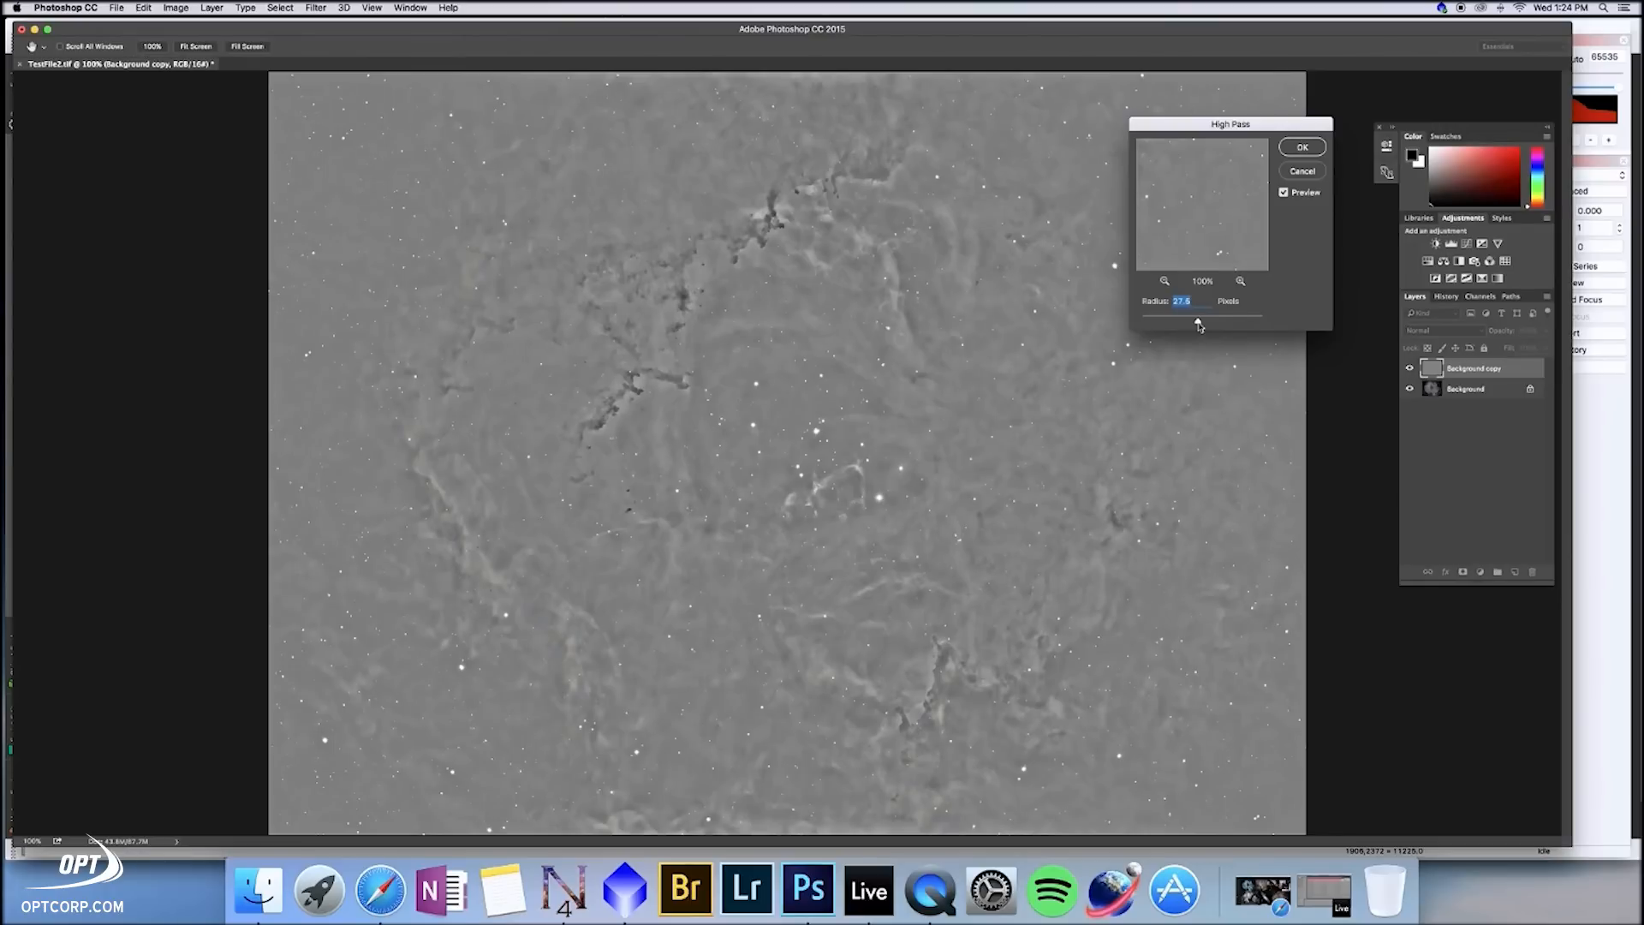
pyautogui.moveTo(1198, 326); pyautogui.dragTo(1196, 326)
pyautogui.moveTo(1196, 326); pyautogui.dragTo(1194, 326)
pyautogui.moveTo(1194, 325); pyautogui.dragTo(1156, 323)
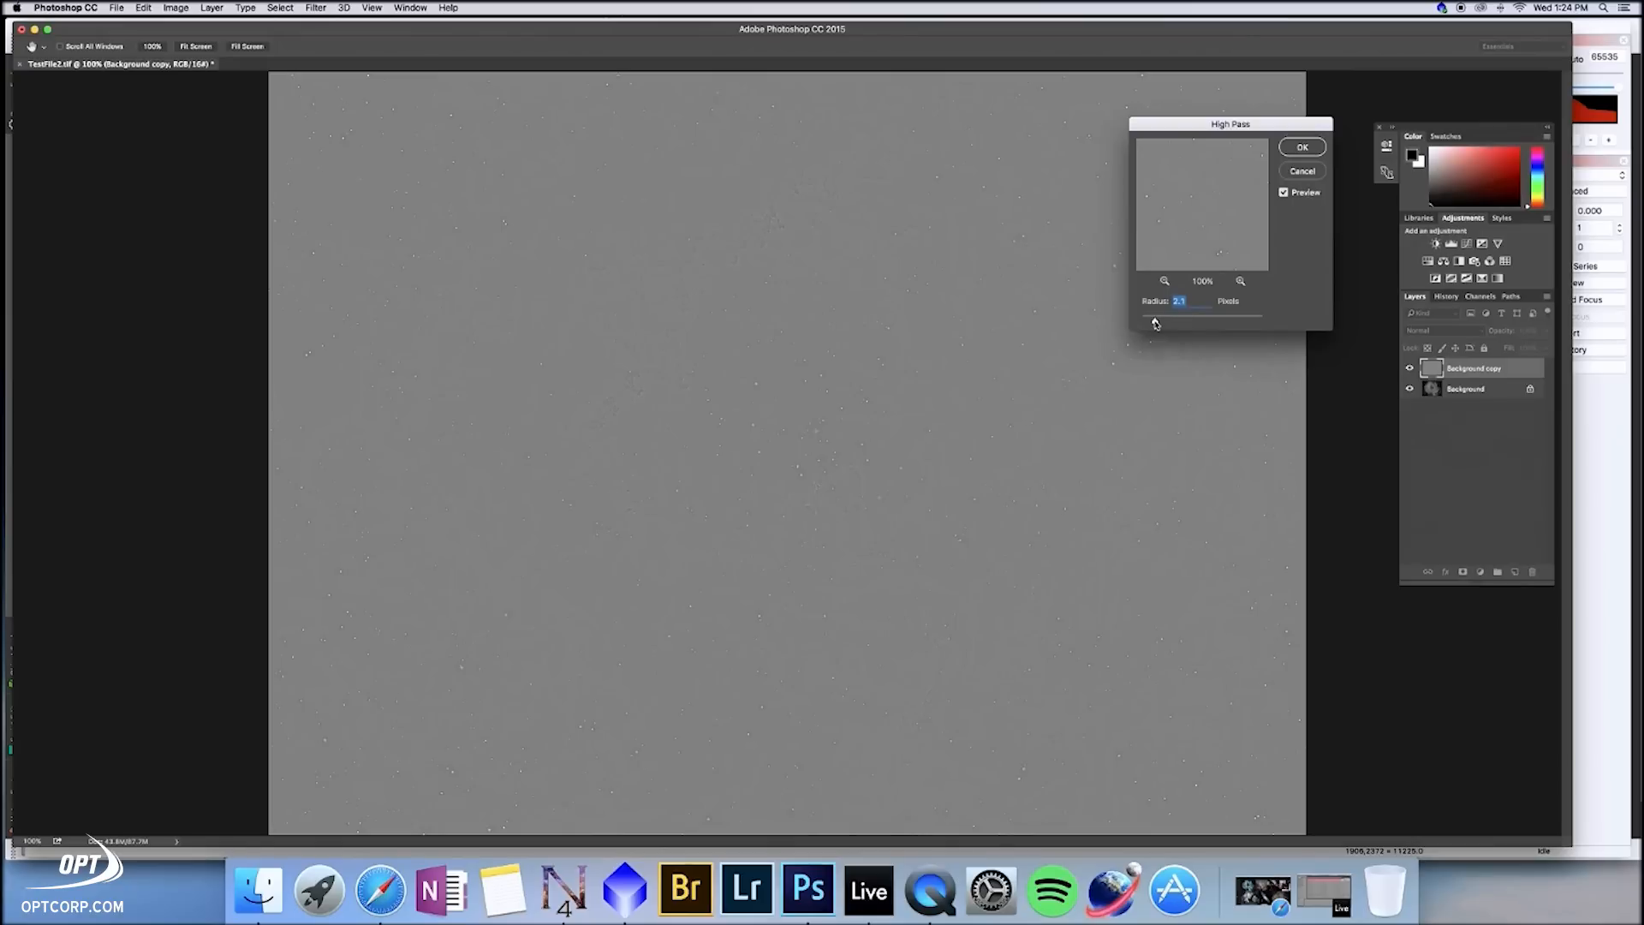
pyautogui.moveTo(1156, 324); pyautogui.dragTo(1247, 324)
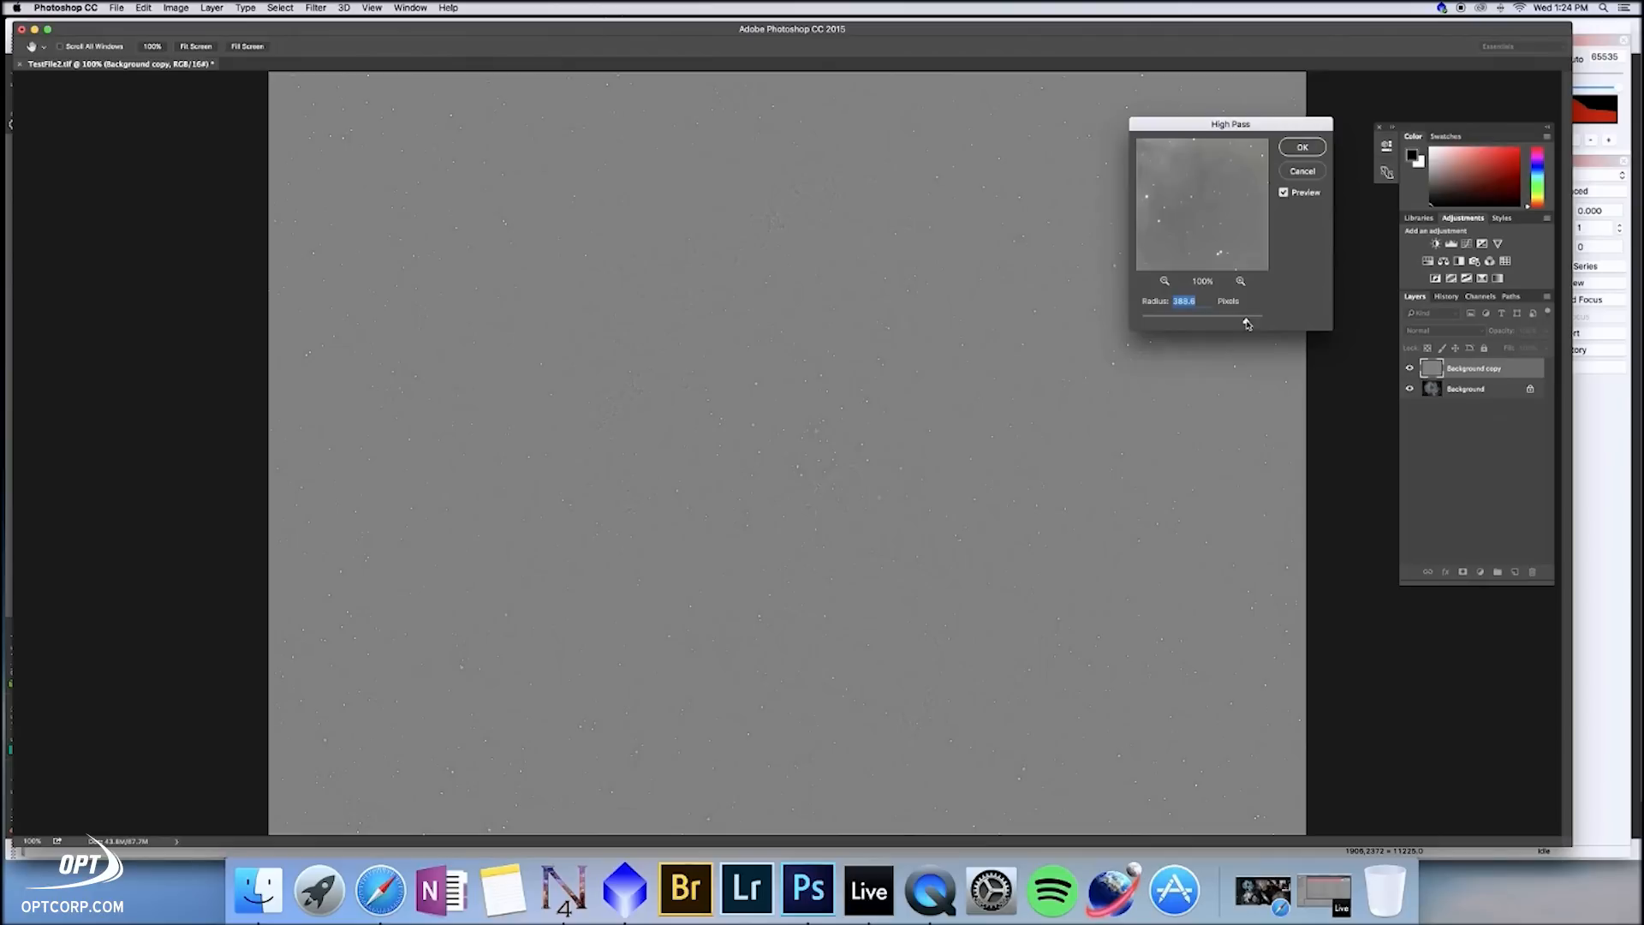
pyautogui.moveTo(1247, 324); pyautogui.dragTo(1194, 324)
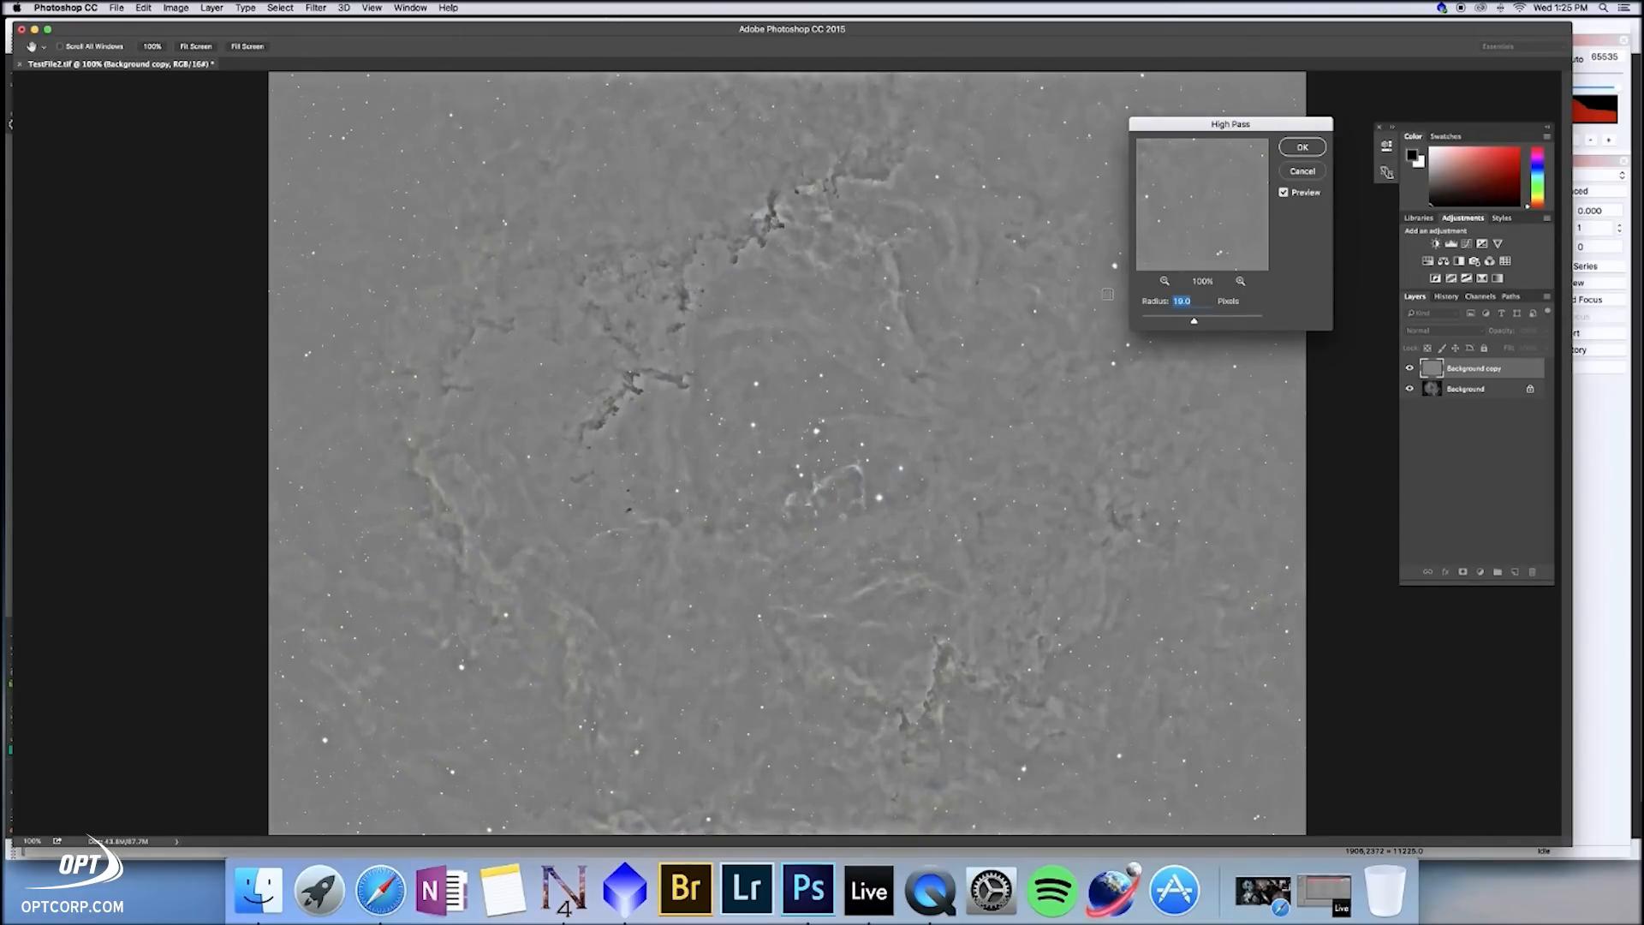
pyautogui.moveTo(1194, 321); pyautogui.dragTo(1197, 324)
pyautogui.click(1303, 148)
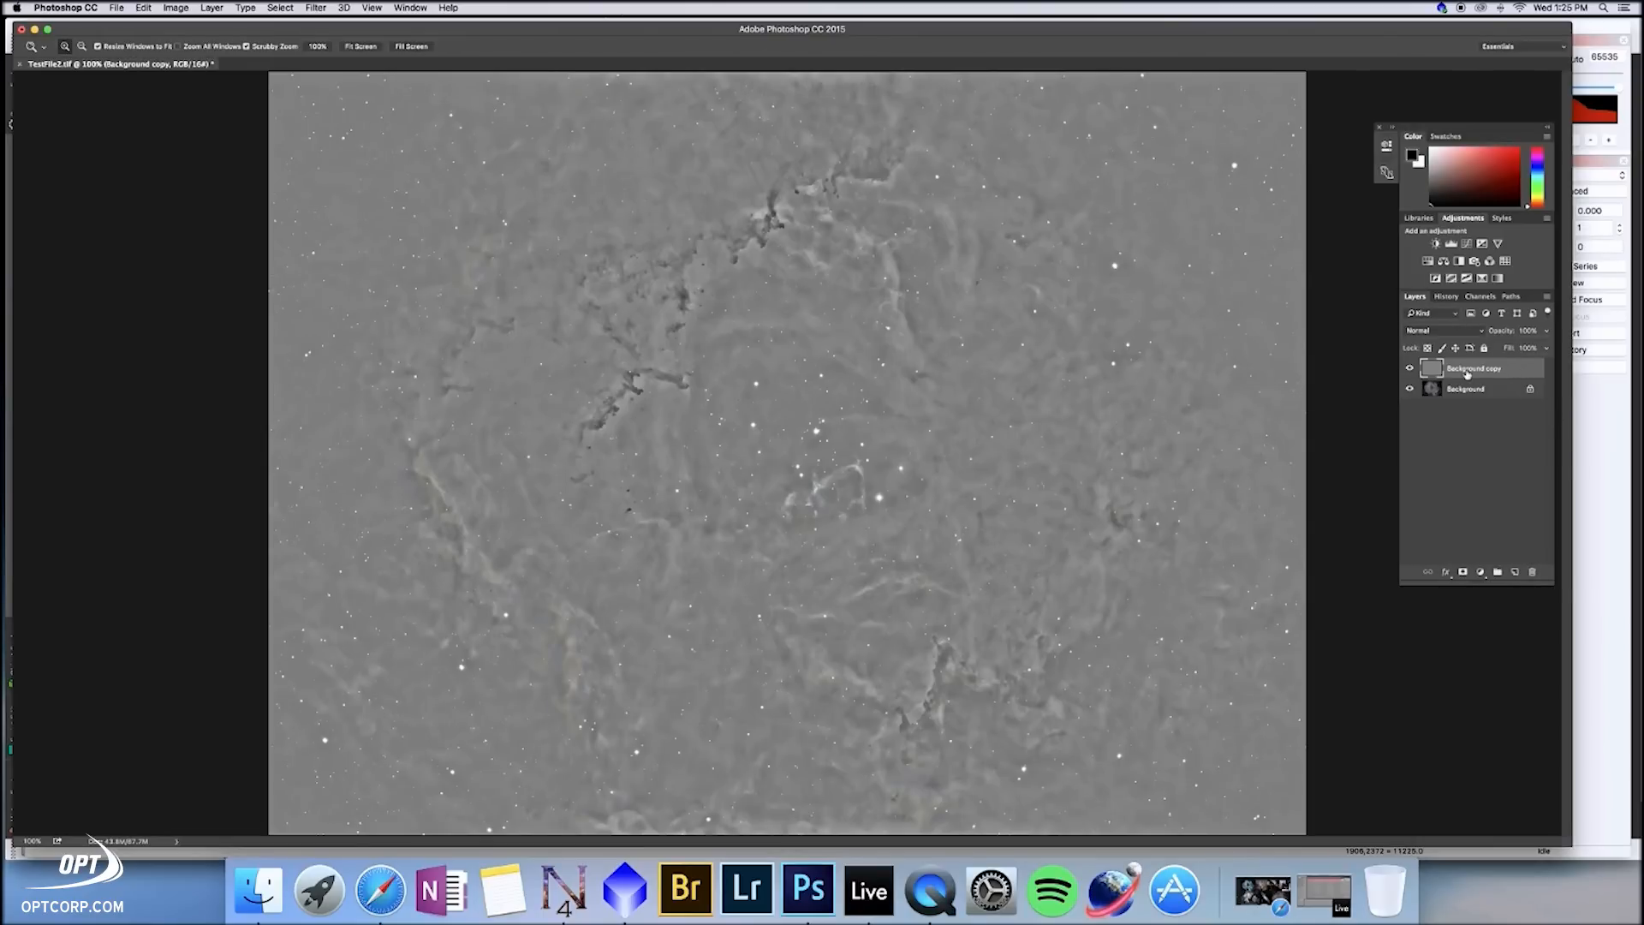
# Step: In the Background copy's blending options, split the This Layer black point of Blend If to about 52 / 110
pyautogui.doubleClick(1521, 371)
pyautogui.moveTo(1052, 154); pyautogui.dragTo(1436, 248)
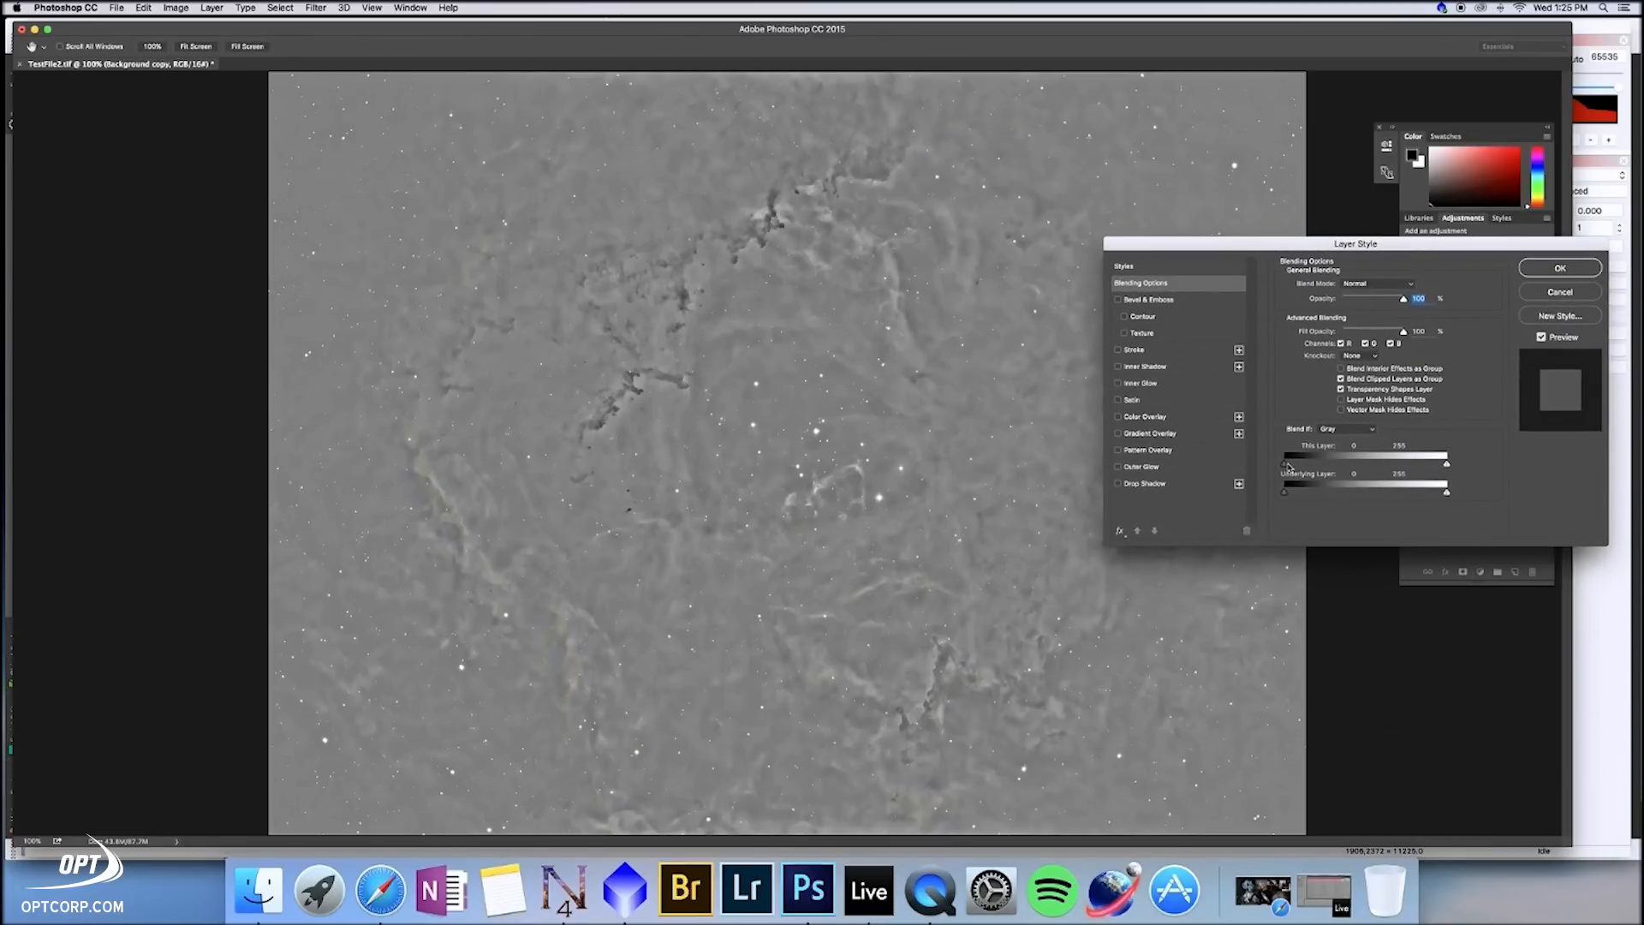
pyautogui.moveTo(1290, 466); pyautogui.dragTo(1355, 469)
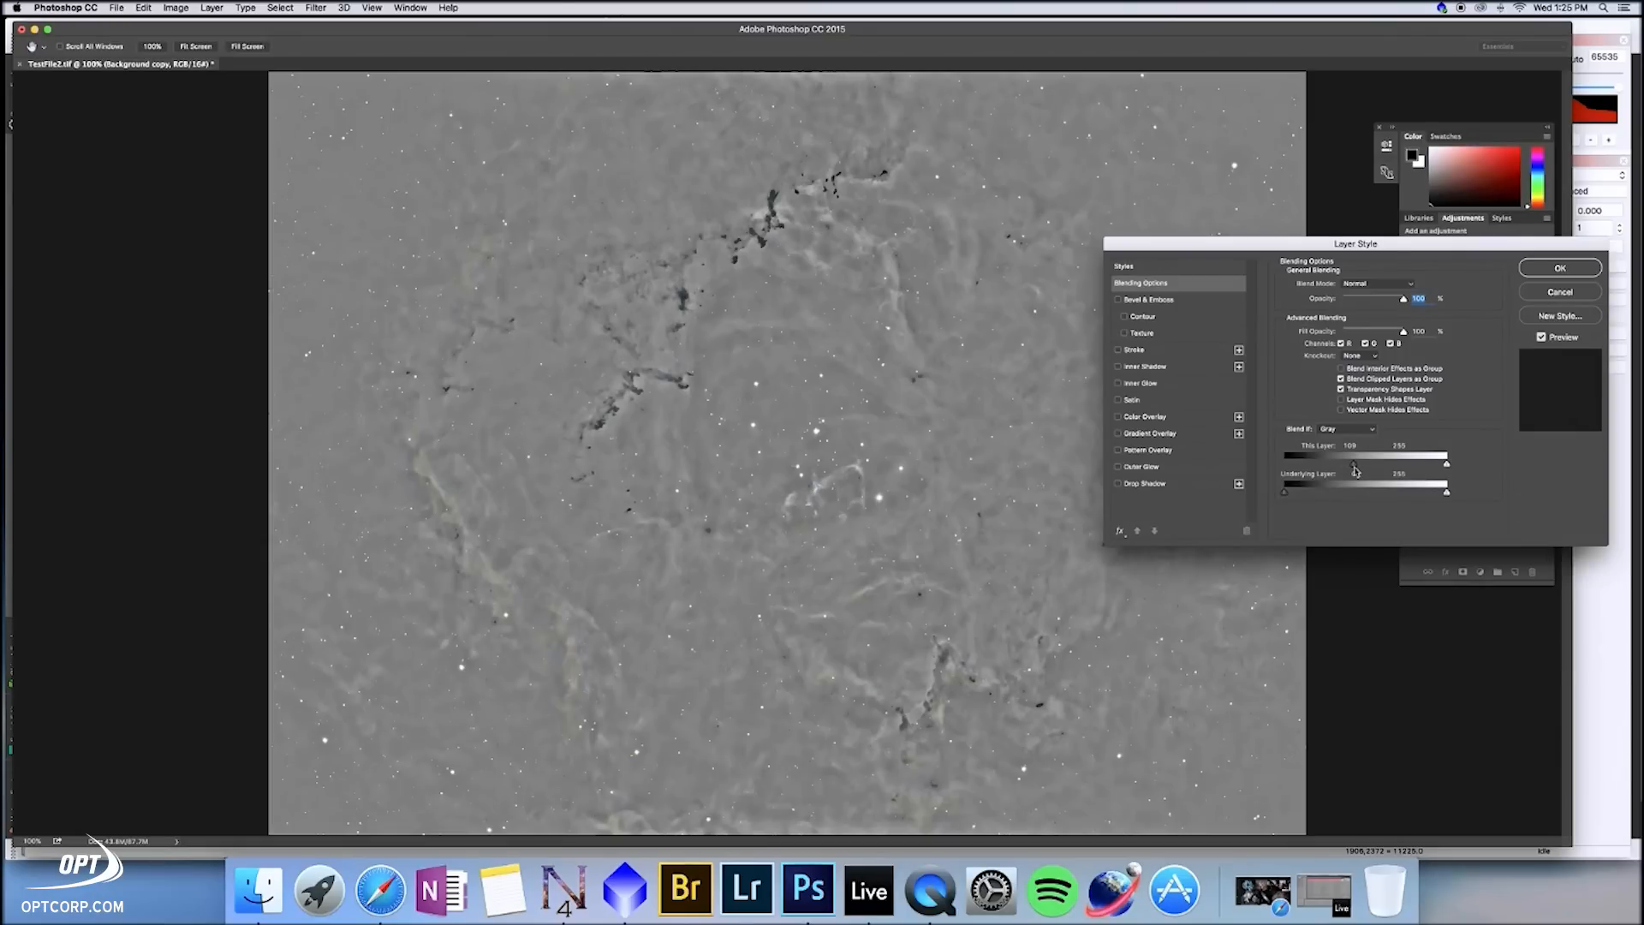
pyautogui.press('alt')
pyautogui.moveTo(1350, 468); pyautogui.dragTo(1324, 468)
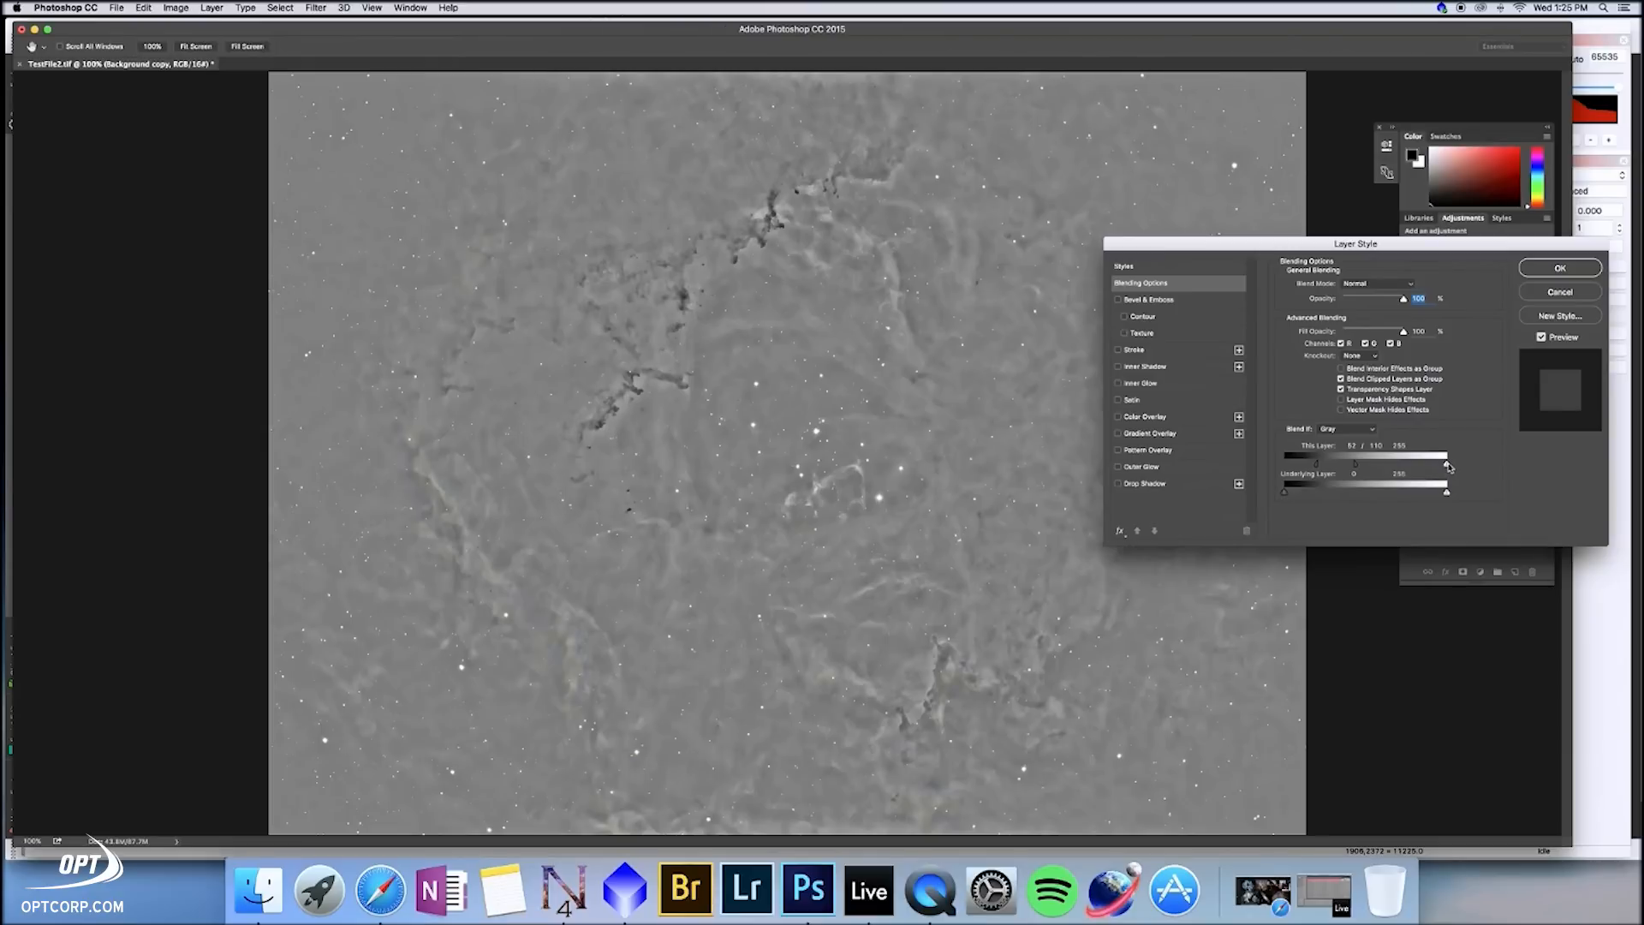
pyautogui.moveTo(1447, 467); pyautogui.dragTo(1487, 470)
# Step: Set the Background copy layer's blend mode to Overlay and apply the layer style
pyautogui.click(1386, 286)
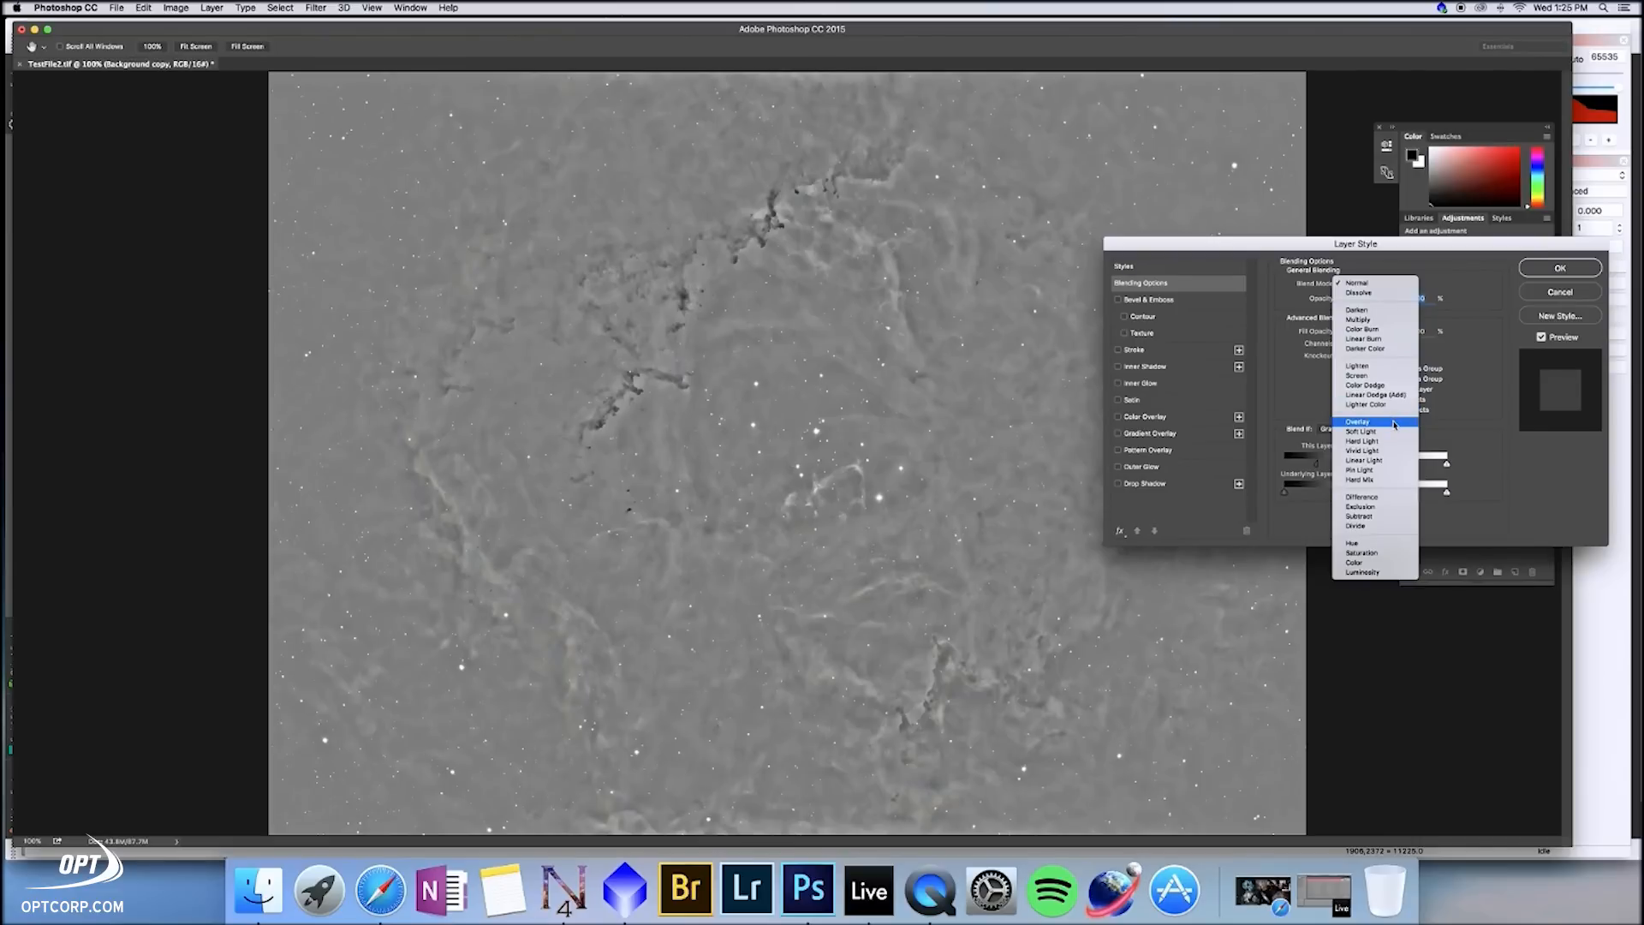
pyautogui.click(1355, 283)
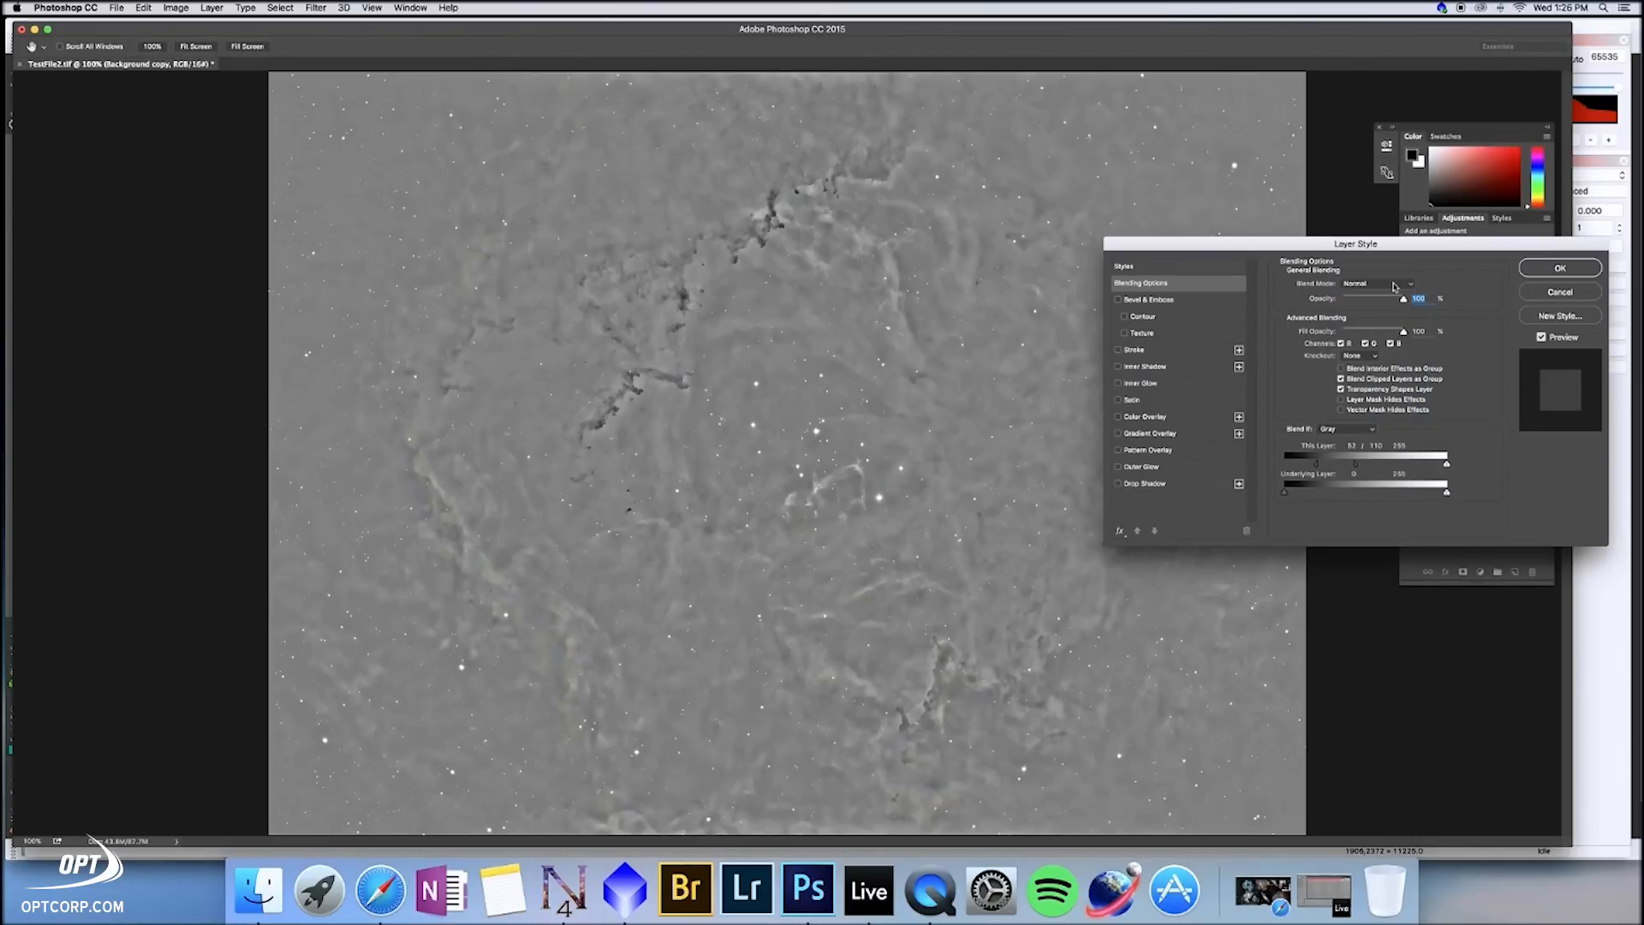
pyautogui.click(1395, 286)
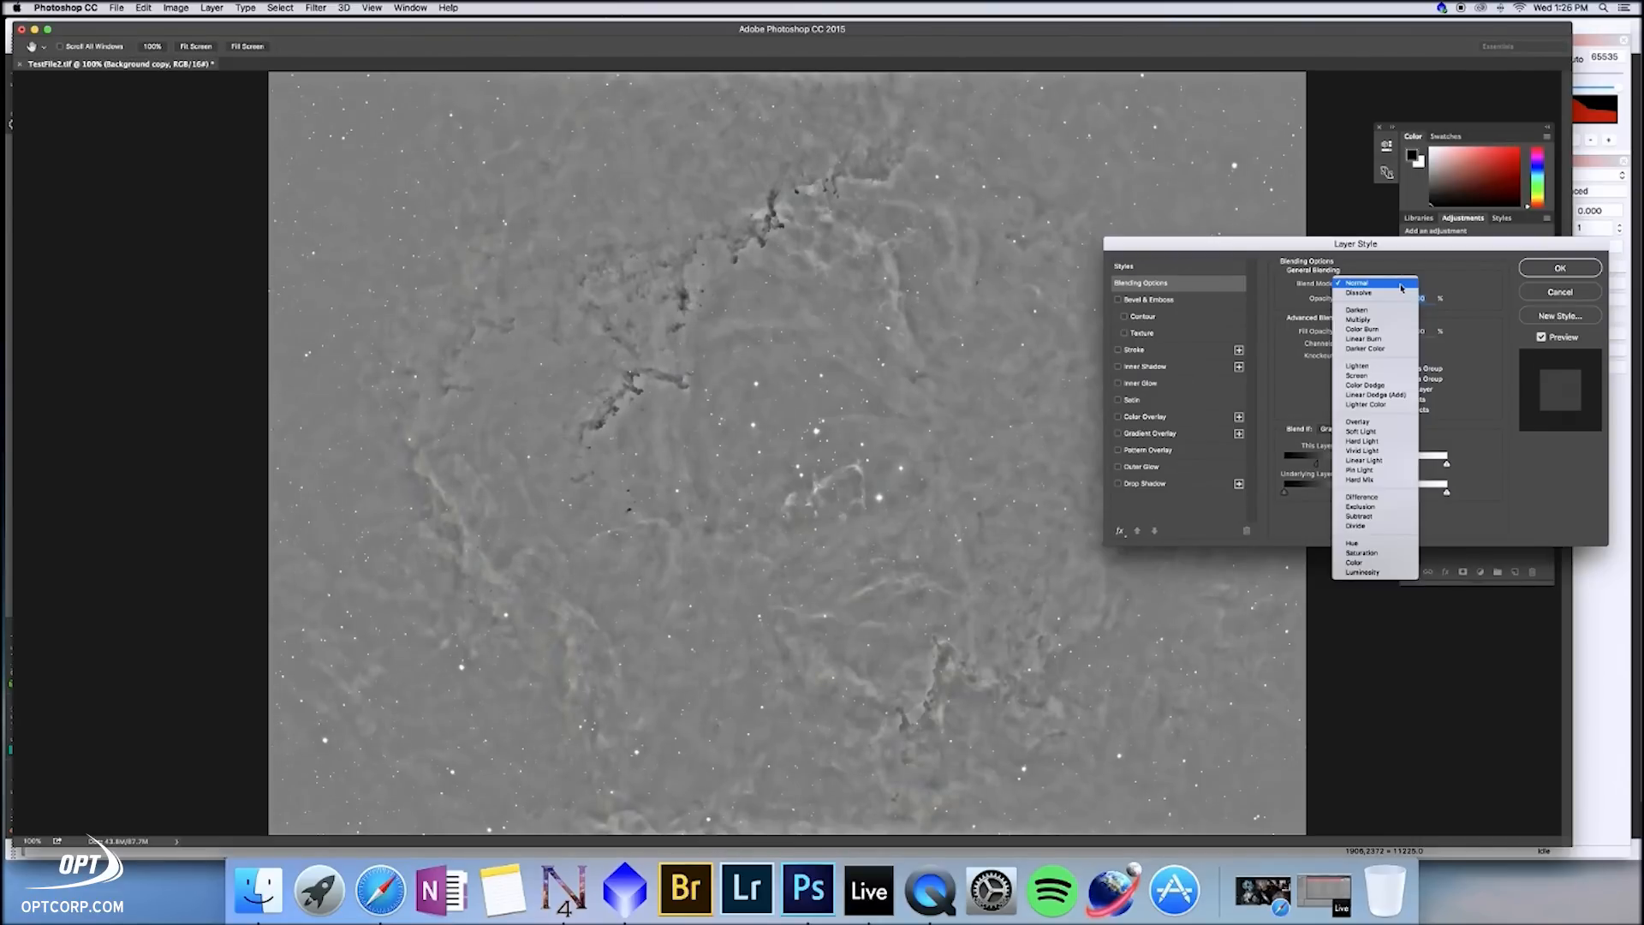
pyautogui.click(1373, 422)
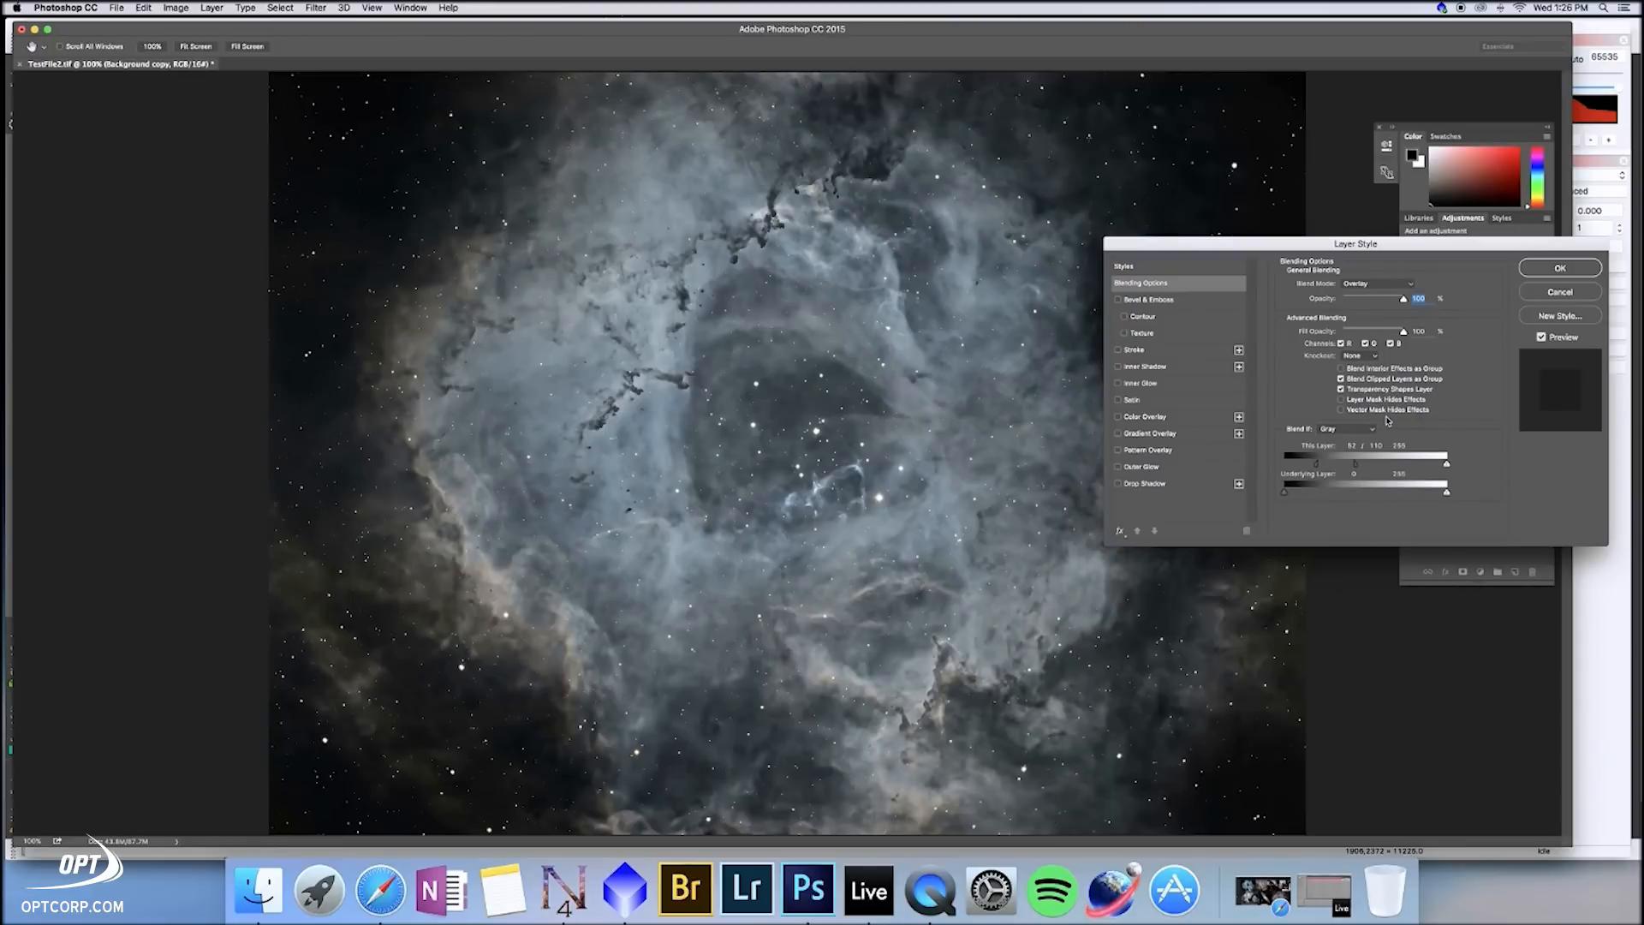
pyautogui.click(1558, 269)
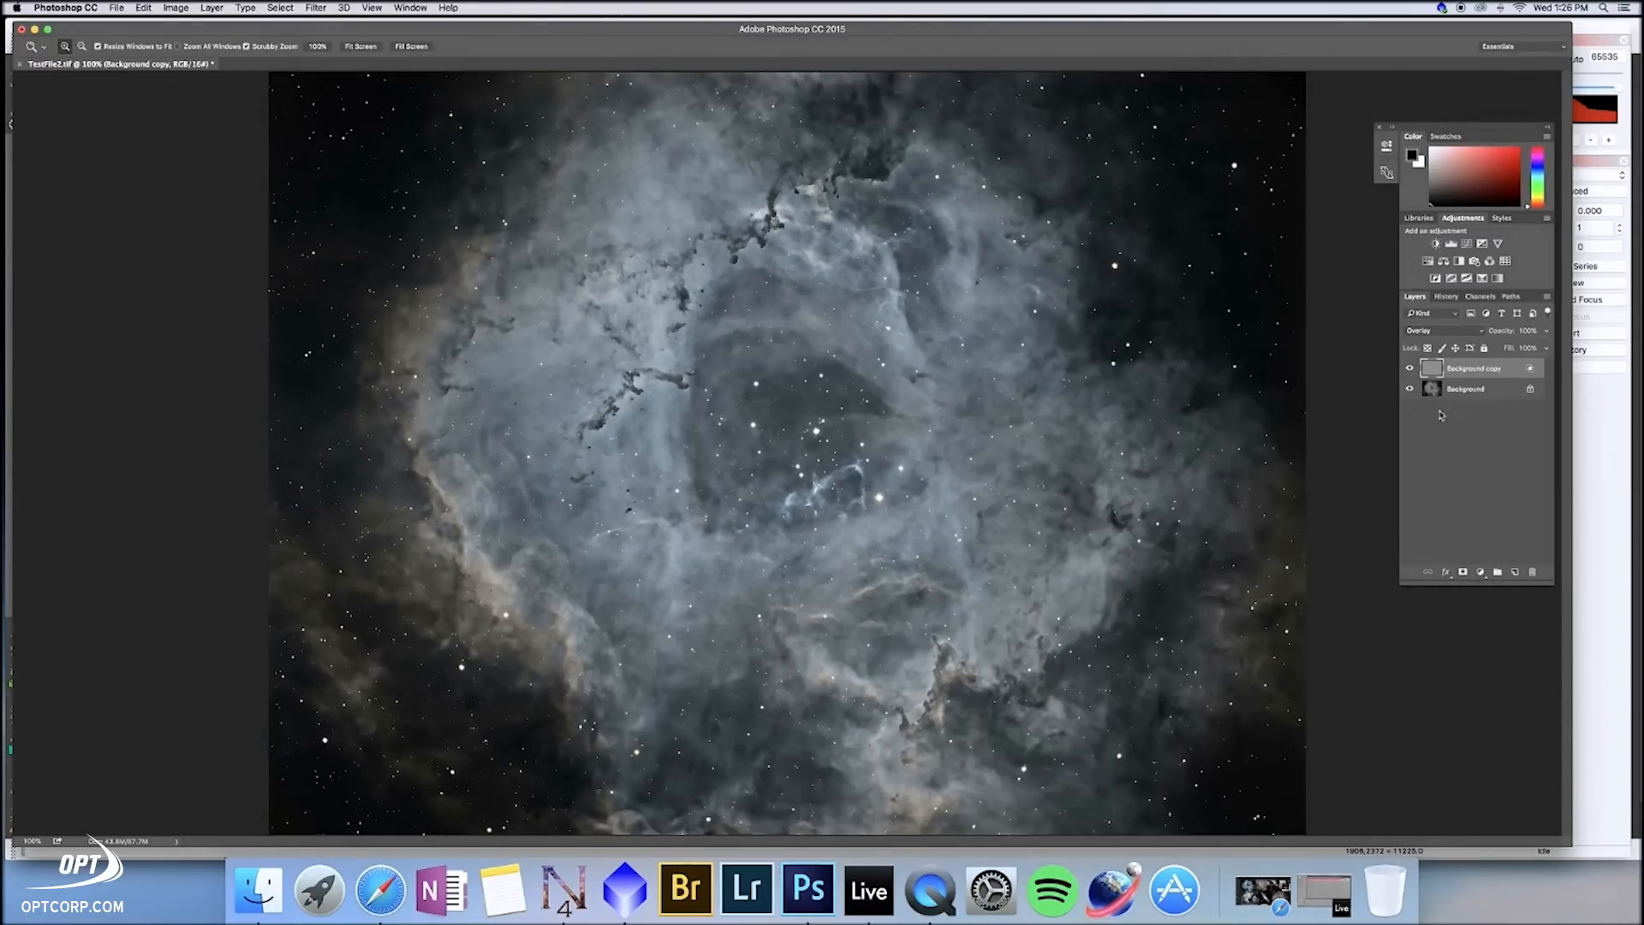
# Step: Compare the image with and without the high-pass layer by toggling the Background copy's visibility
pyautogui.click(1409, 369)
pyautogui.click(1410, 369)
pyautogui.click(1409, 369)
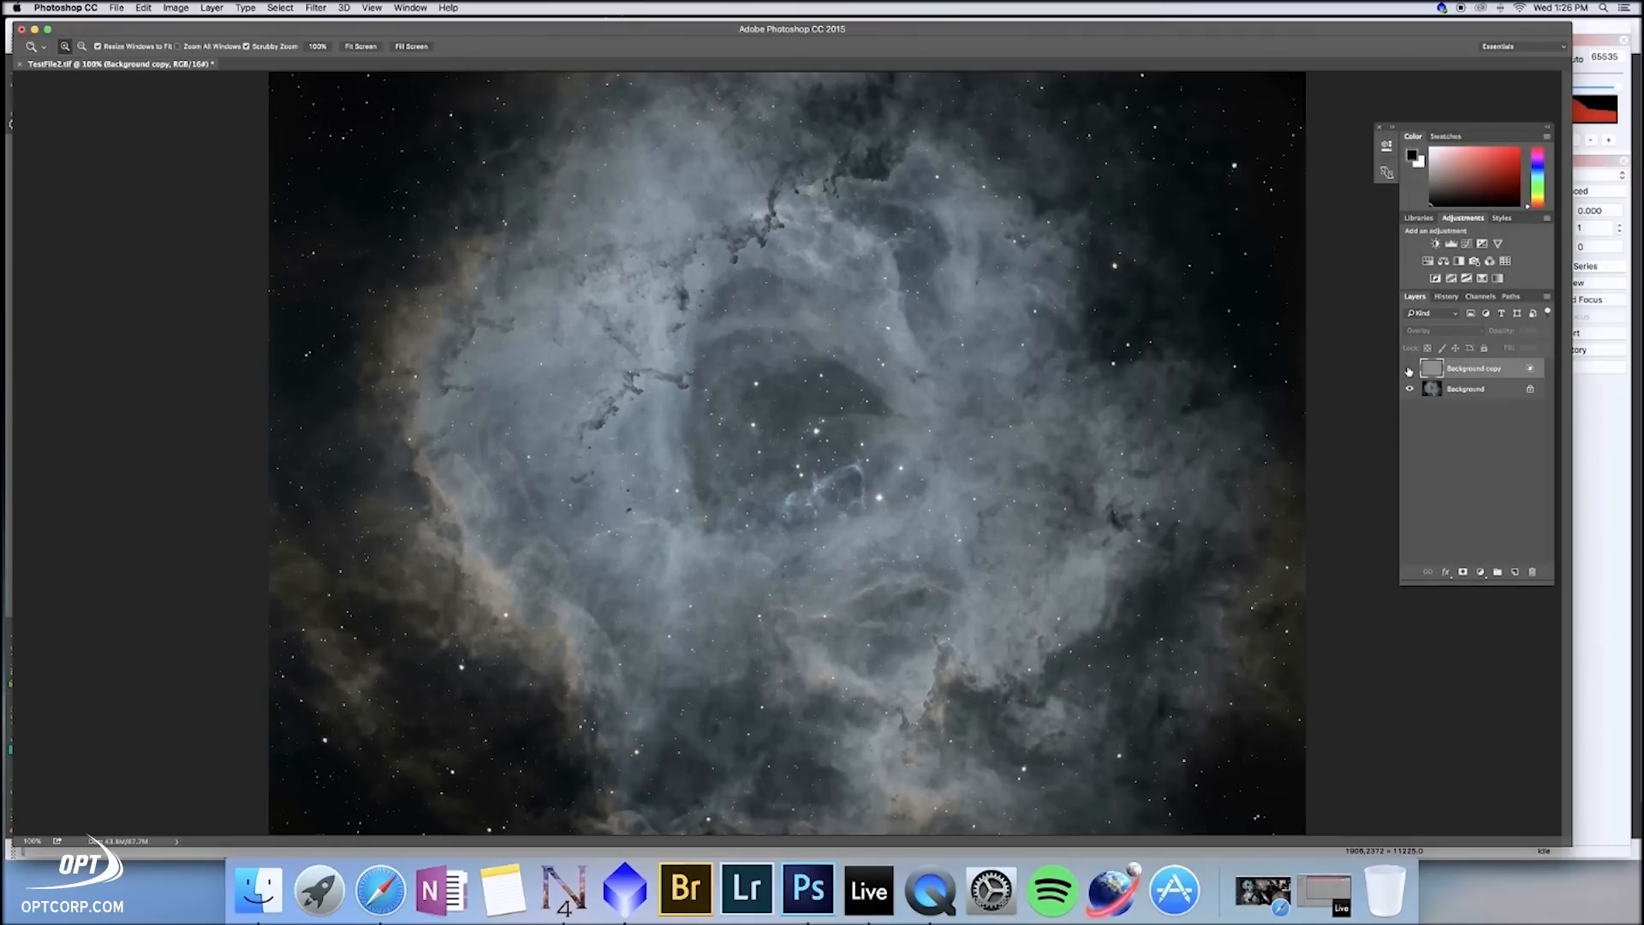
pyautogui.click(1409, 369)
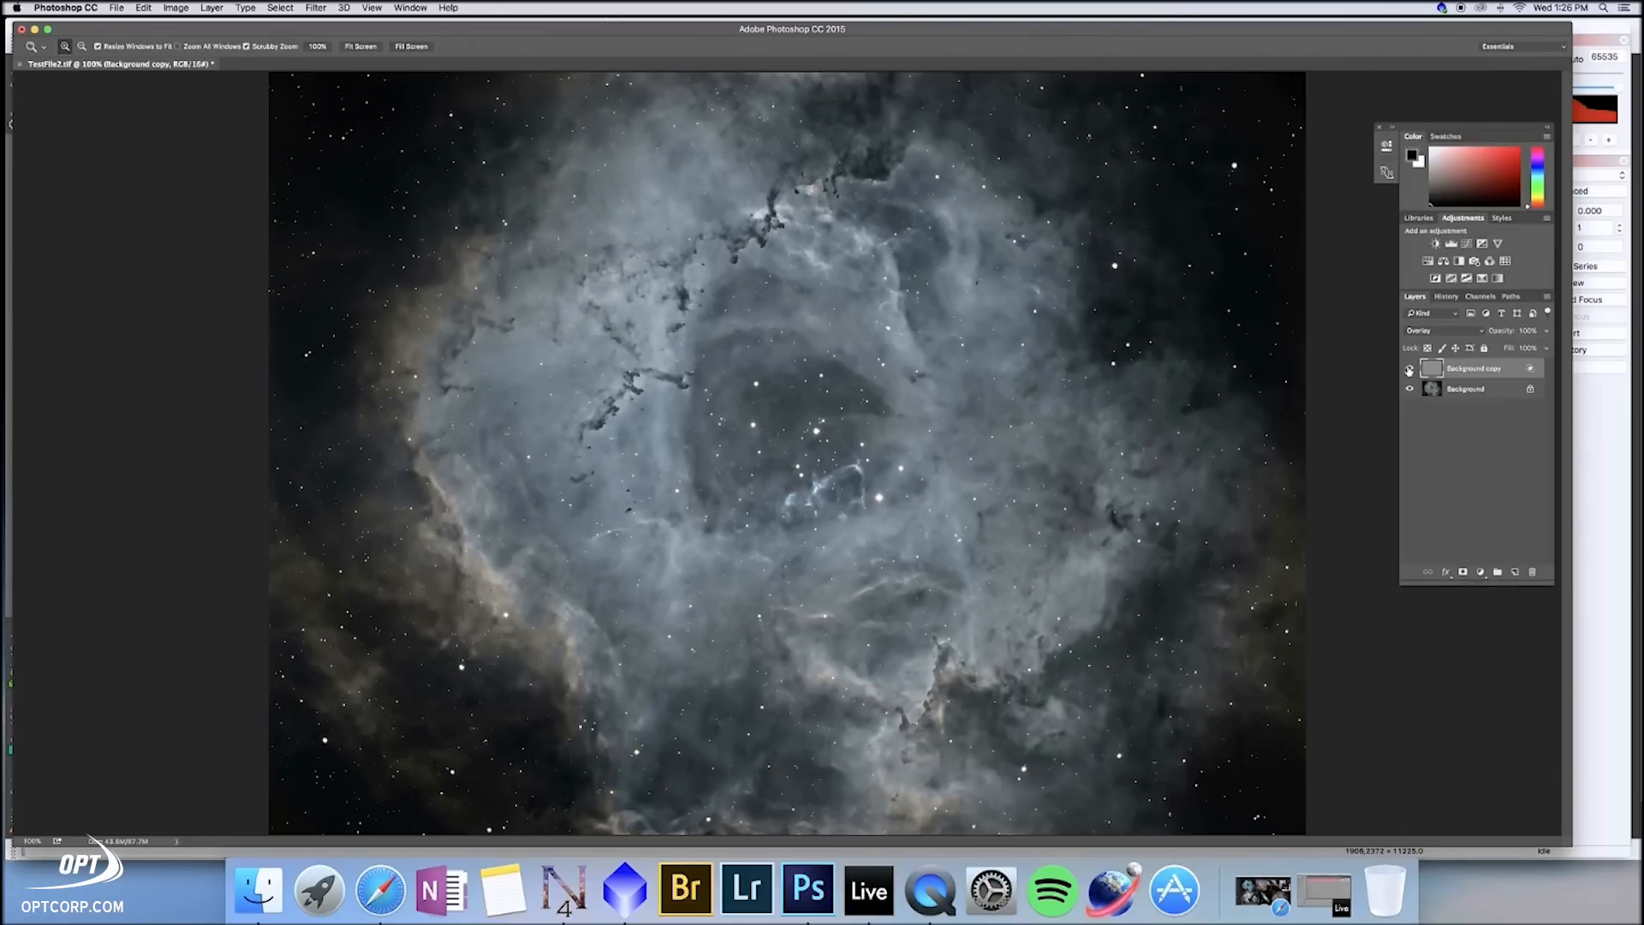
pyautogui.click(1410, 369)
pyautogui.click(1409, 369)
# Step: Lower the Background copy layer's opacity to about 80% in its blending options and apply it
pyautogui.doubleClick(1513, 371)
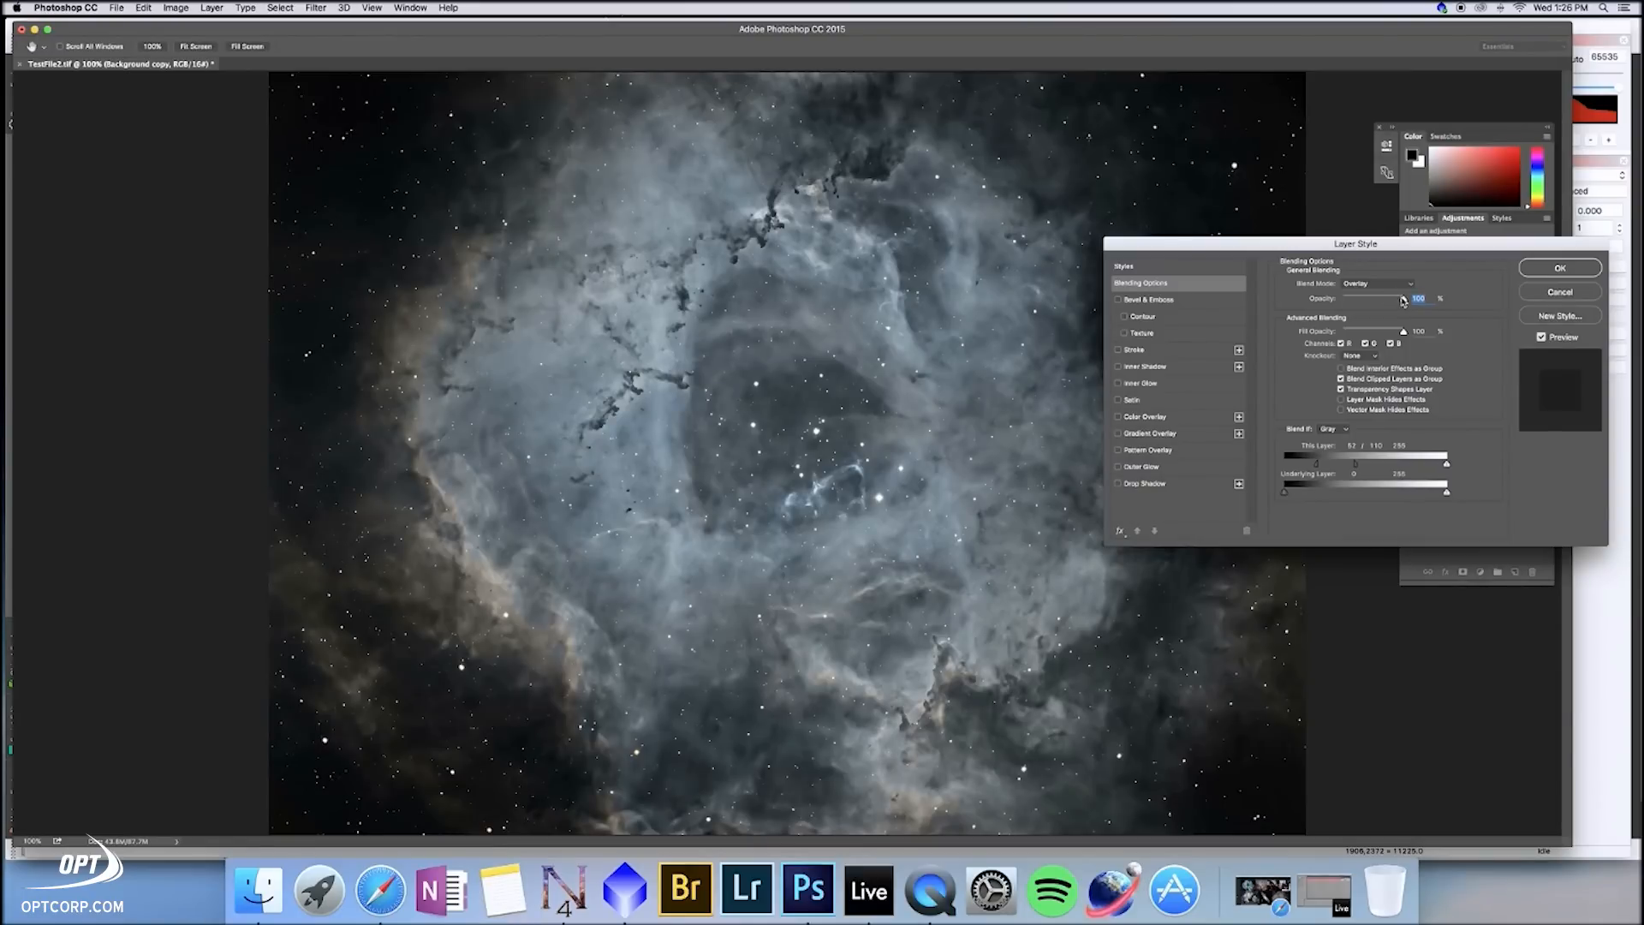
pyautogui.moveTo(1406, 302)
pyautogui.mouseDown()
pyautogui.moveTo(1345, 306)
pyautogui.moveTo(1394, 309)
pyautogui.mouseUp()
pyautogui.click(1560, 269)
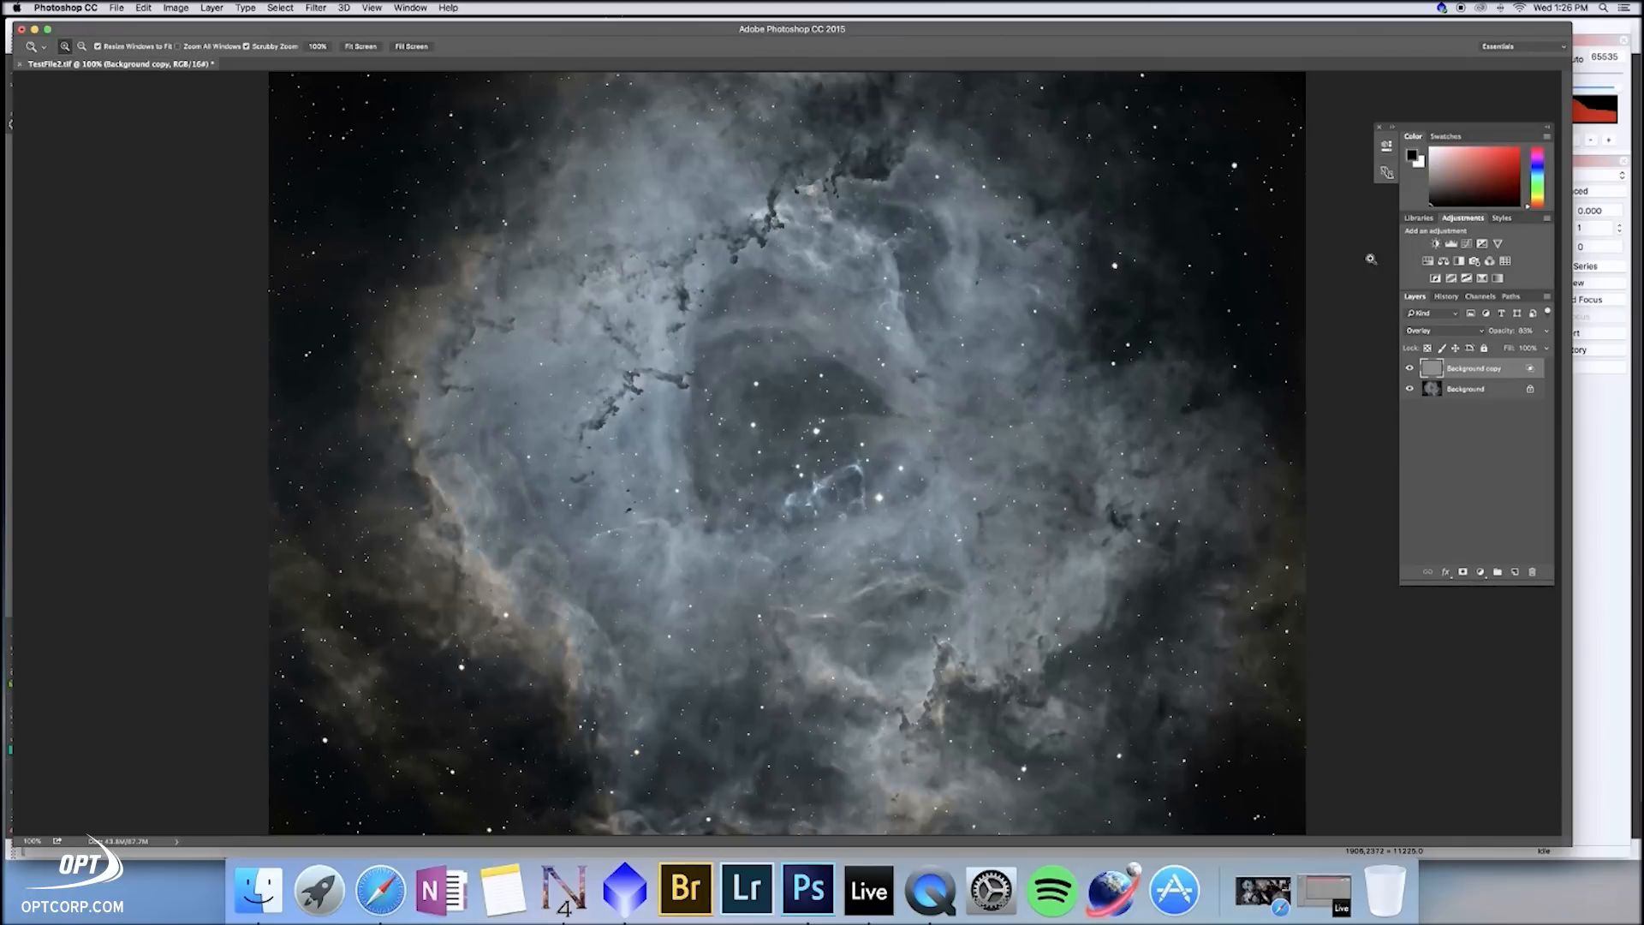
# Step: Add a Vibrance adjustment layer above the Background copy with vibrance set to +20
pyautogui.click(1497, 245)
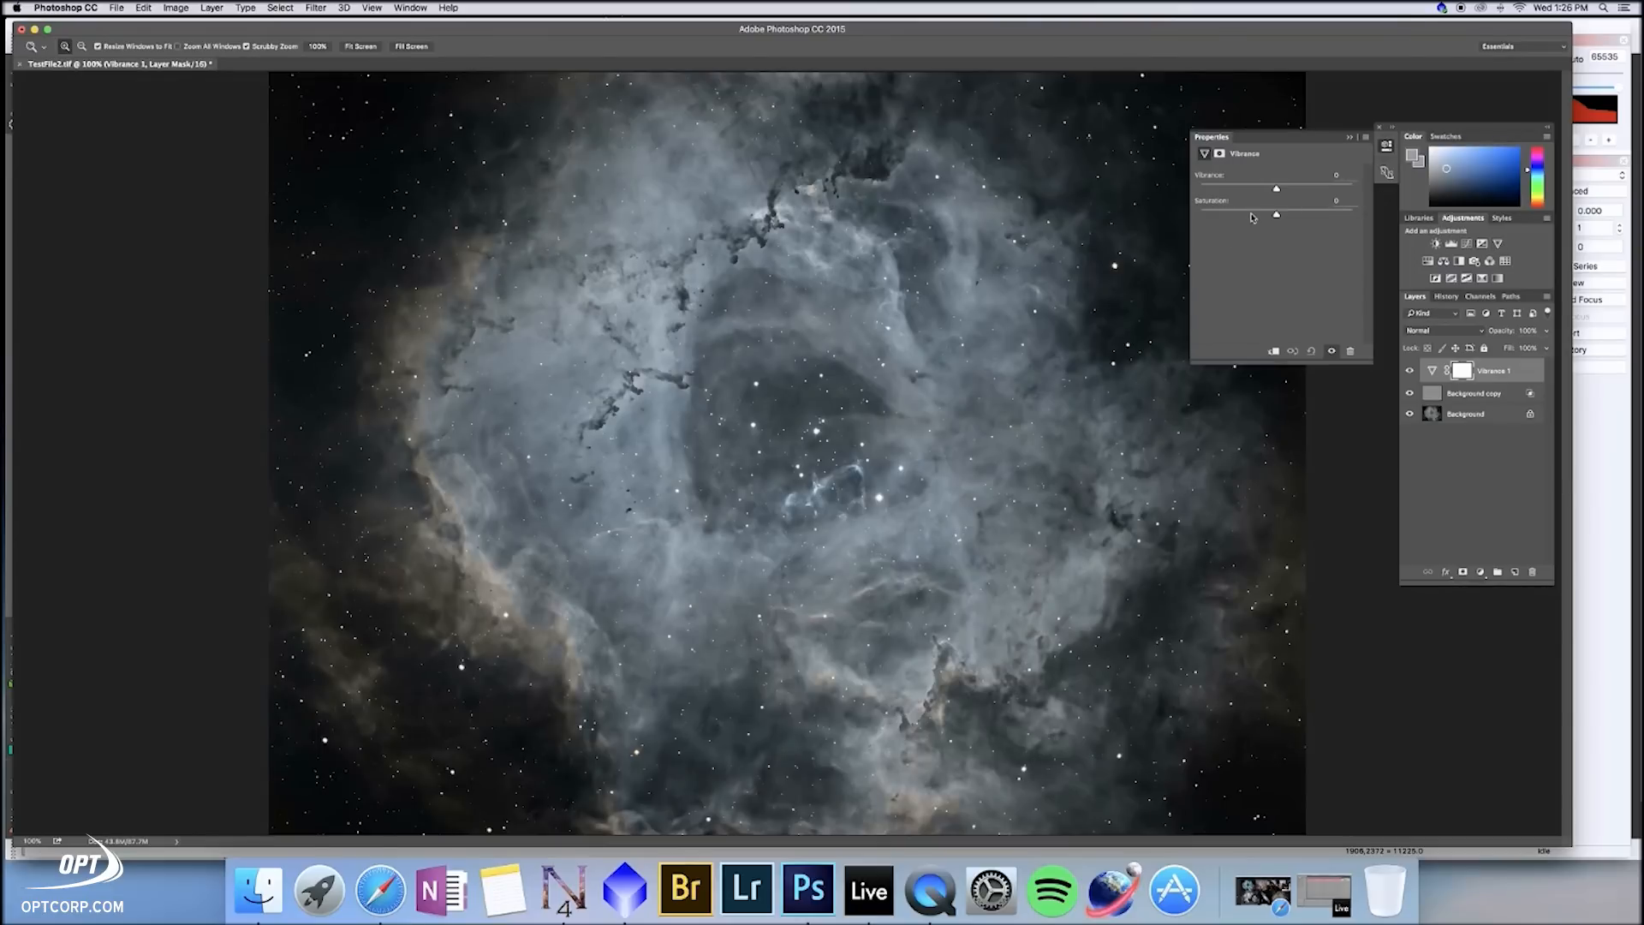
pyautogui.moveTo(1276, 190)
pyautogui.mouseDown()
pyautogui.moveTo(1332, 194)
pyautogui.moveTo(1292, 194)
pyautogui.mouseUp()
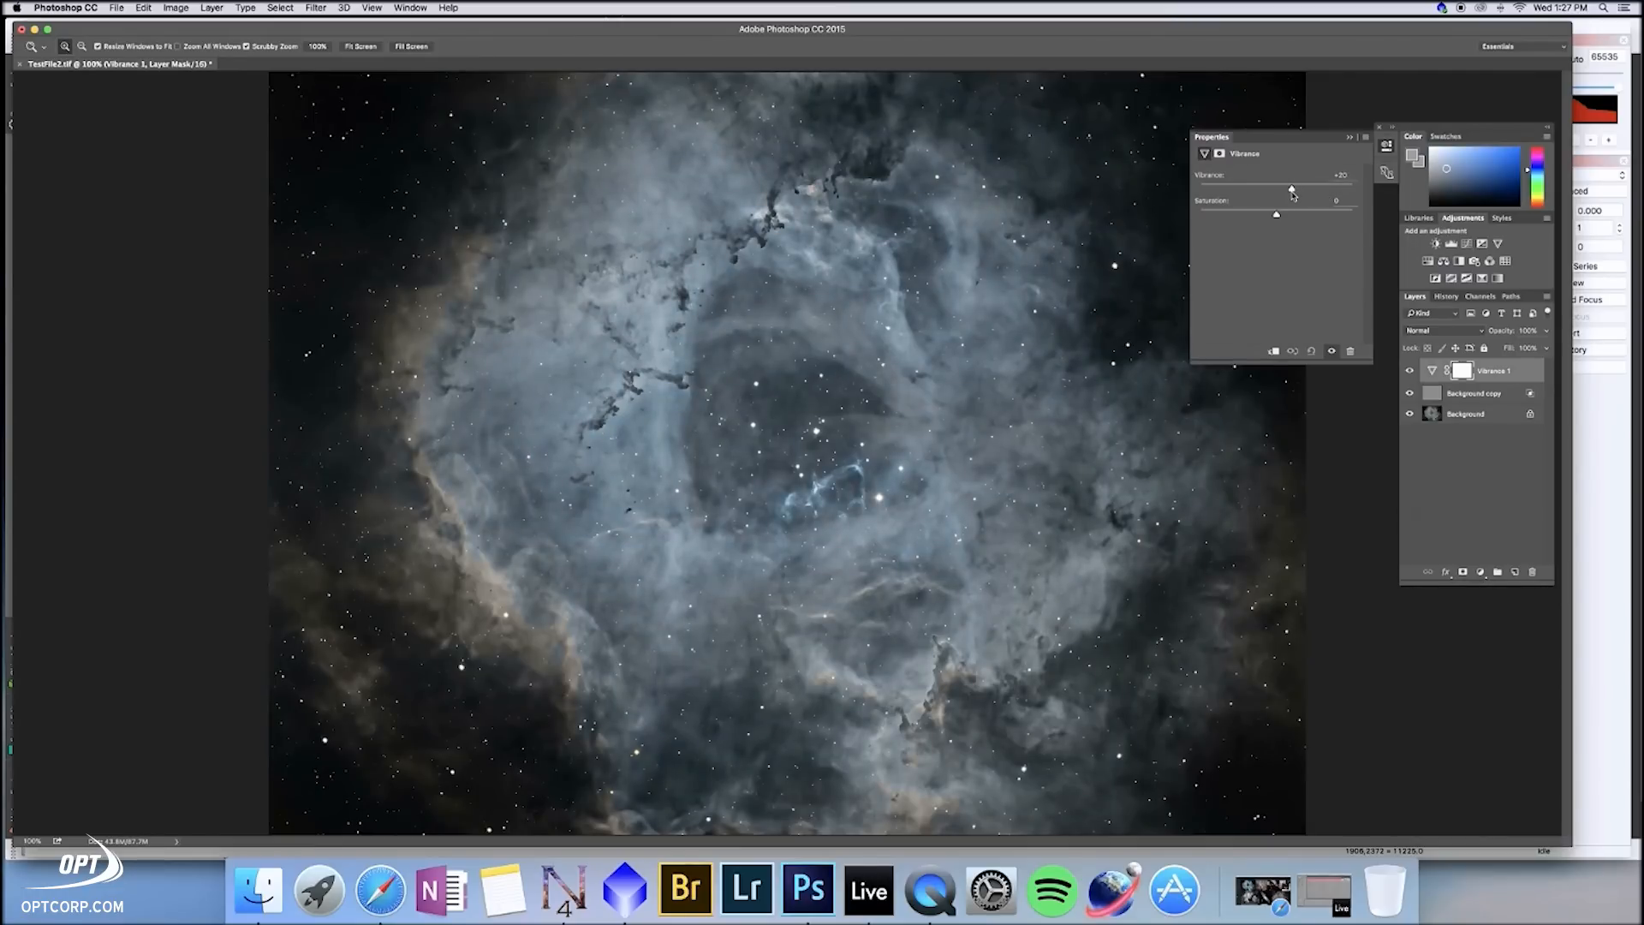
pyautogui.click(1349, 137)
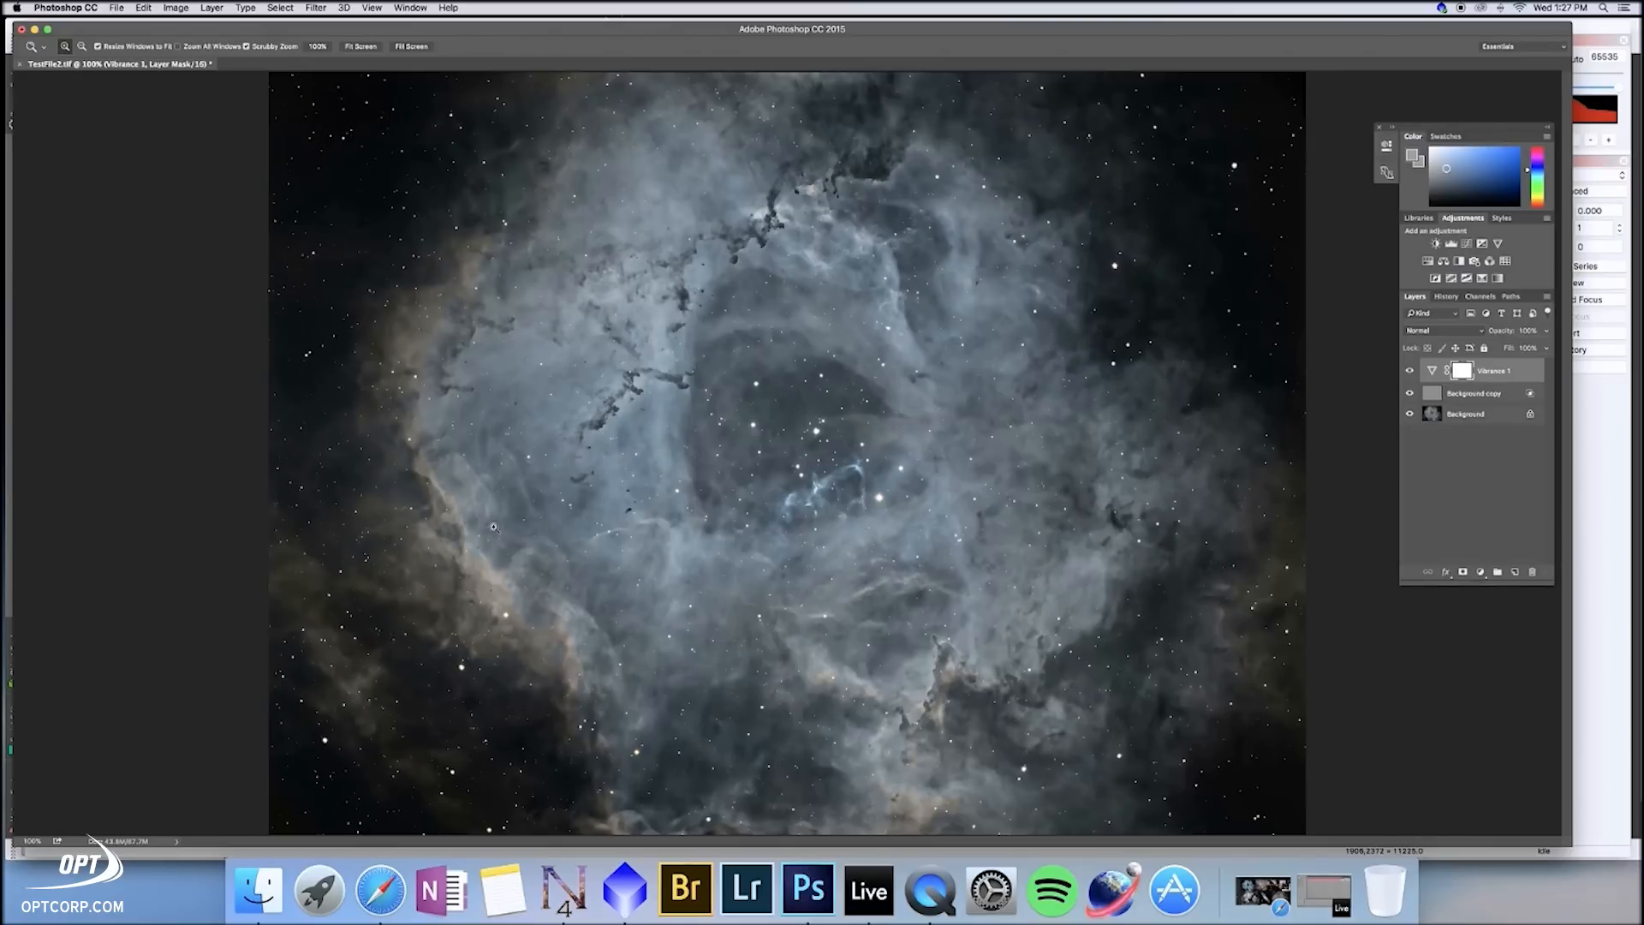
# Step: Switch to Safari and look through the astrophotography gallery on everyclearnight.com
pyautogui.click(384, 881)
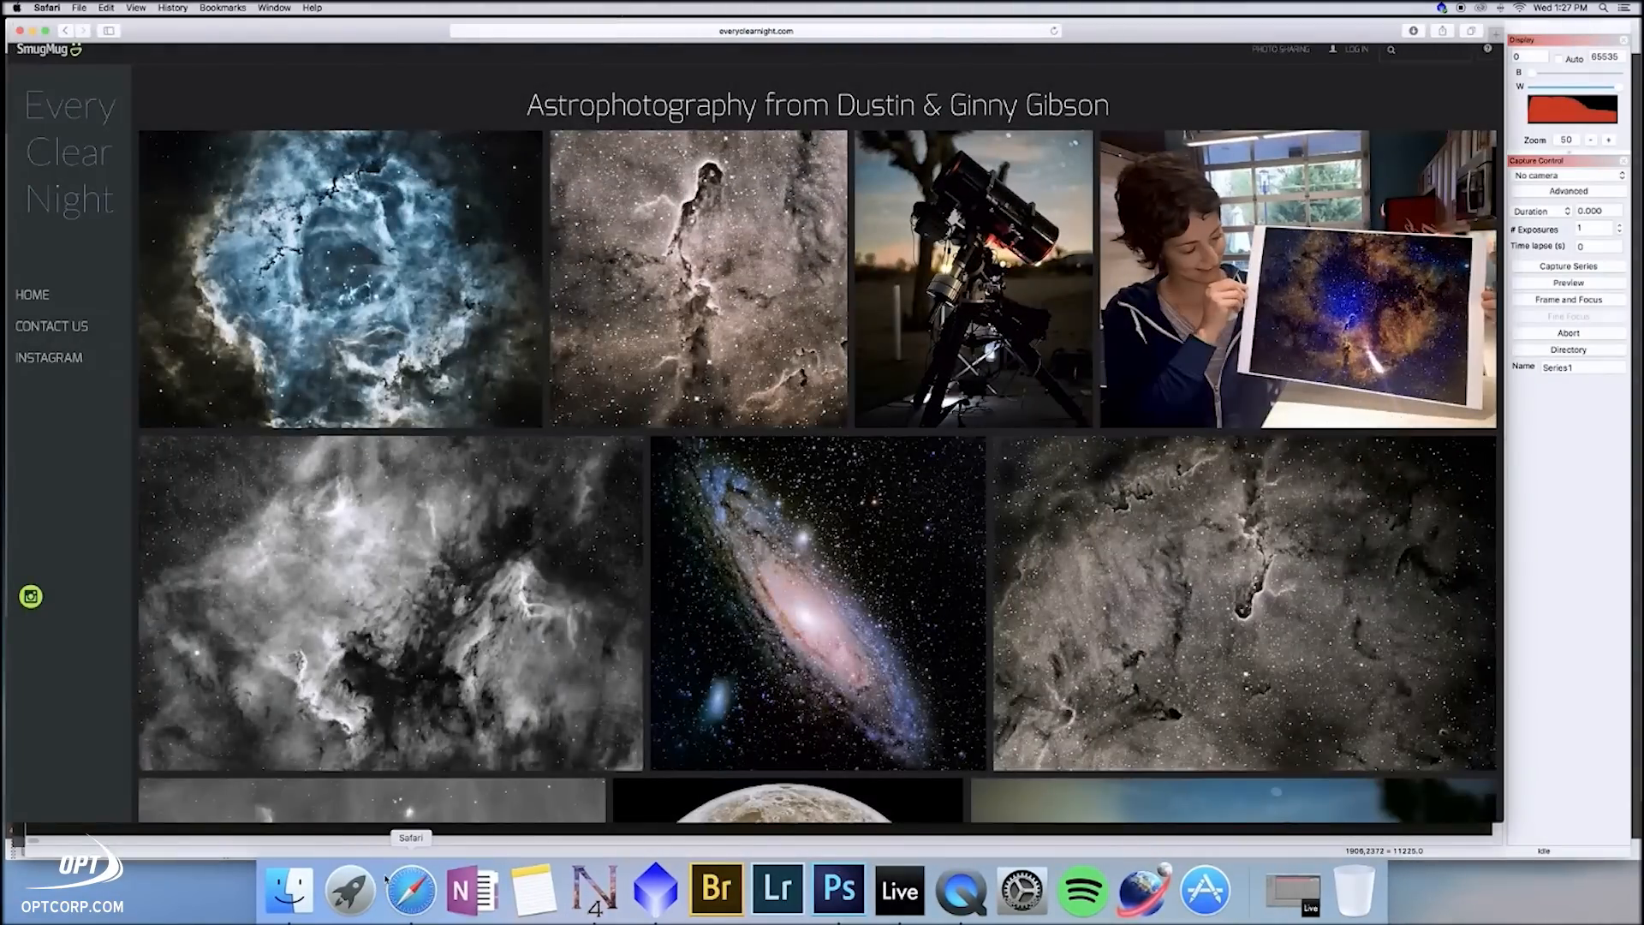
pyautogui.scroll(-5, 437, 291)
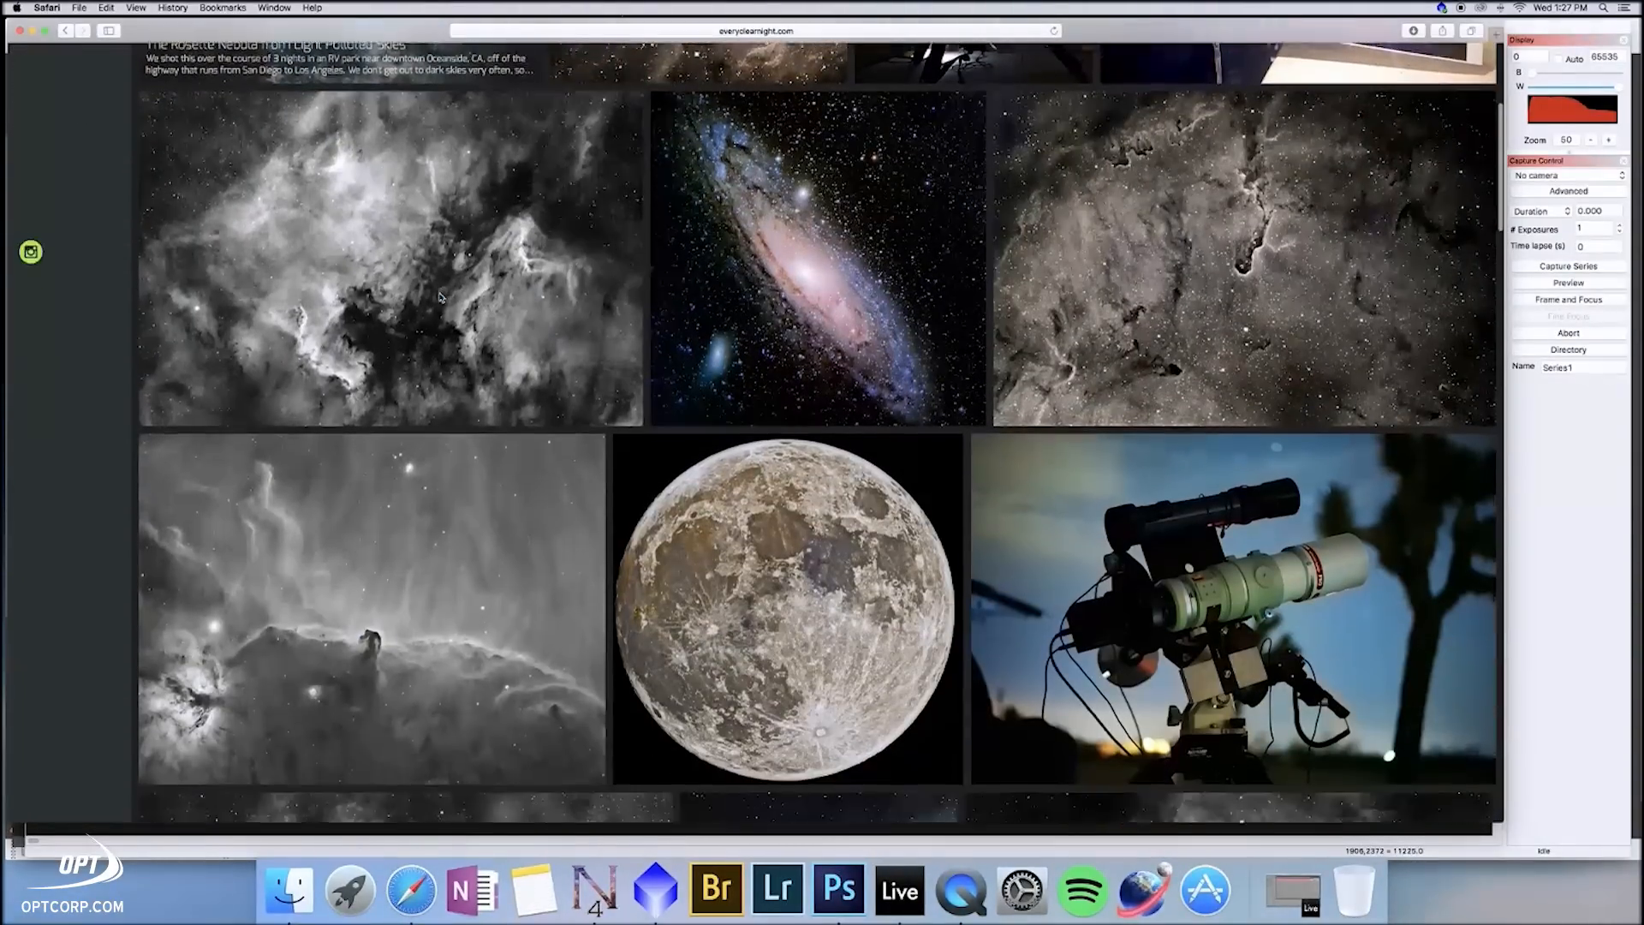
pyautogui.scroll(-3, 440, 296)
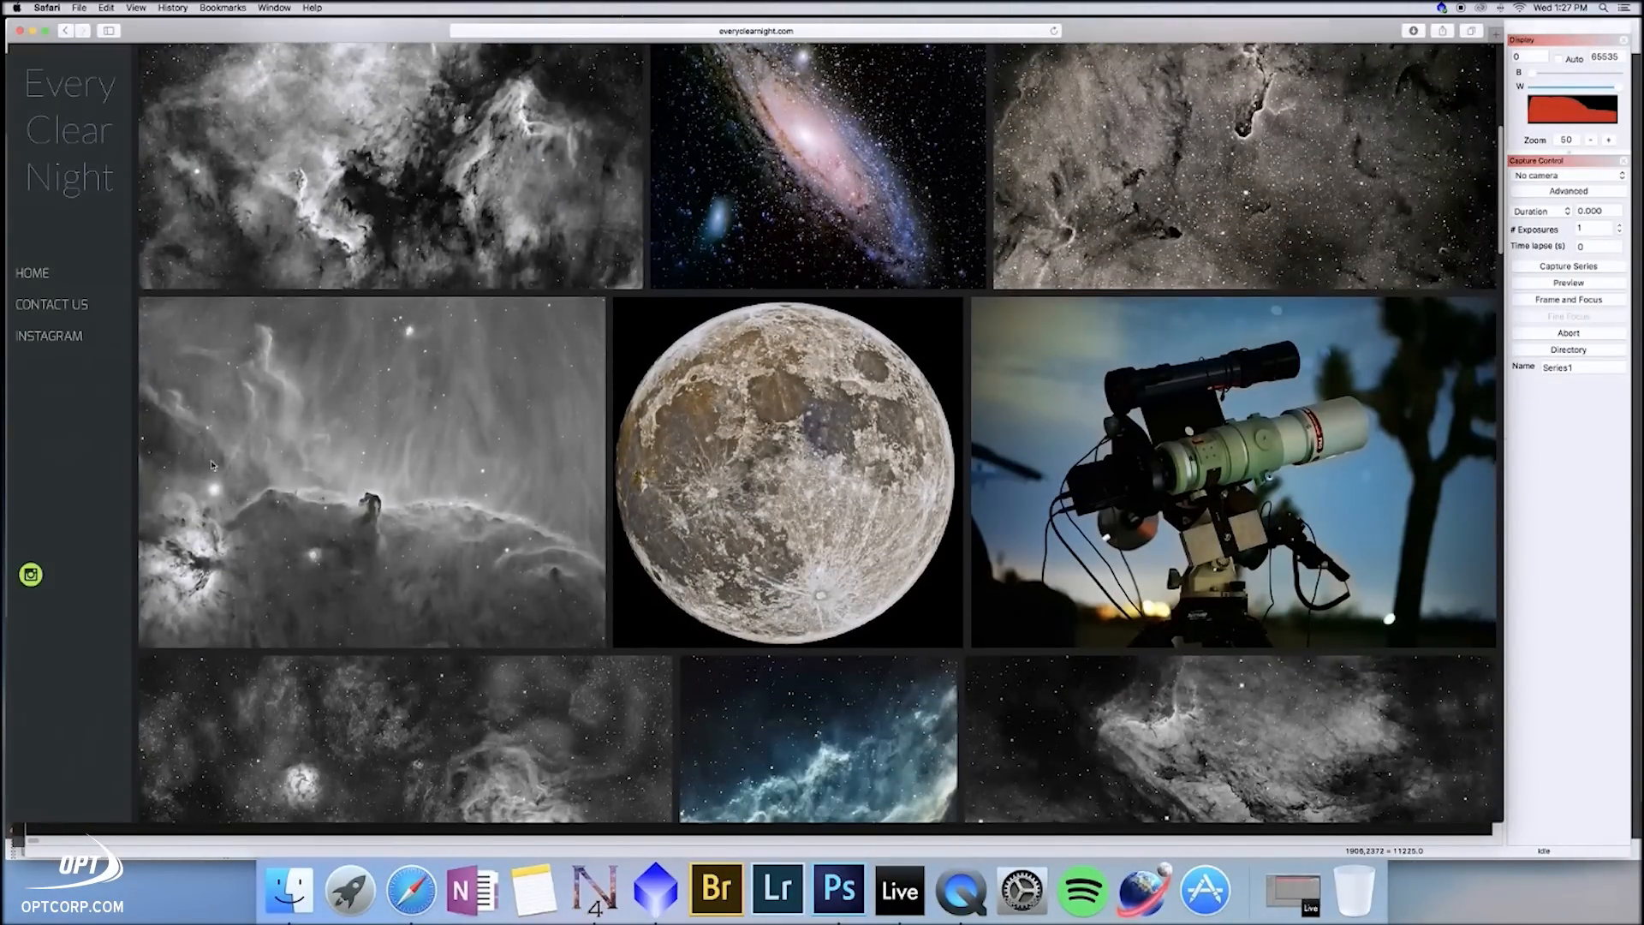
pyautogui.scroll(-4, 501, 563)
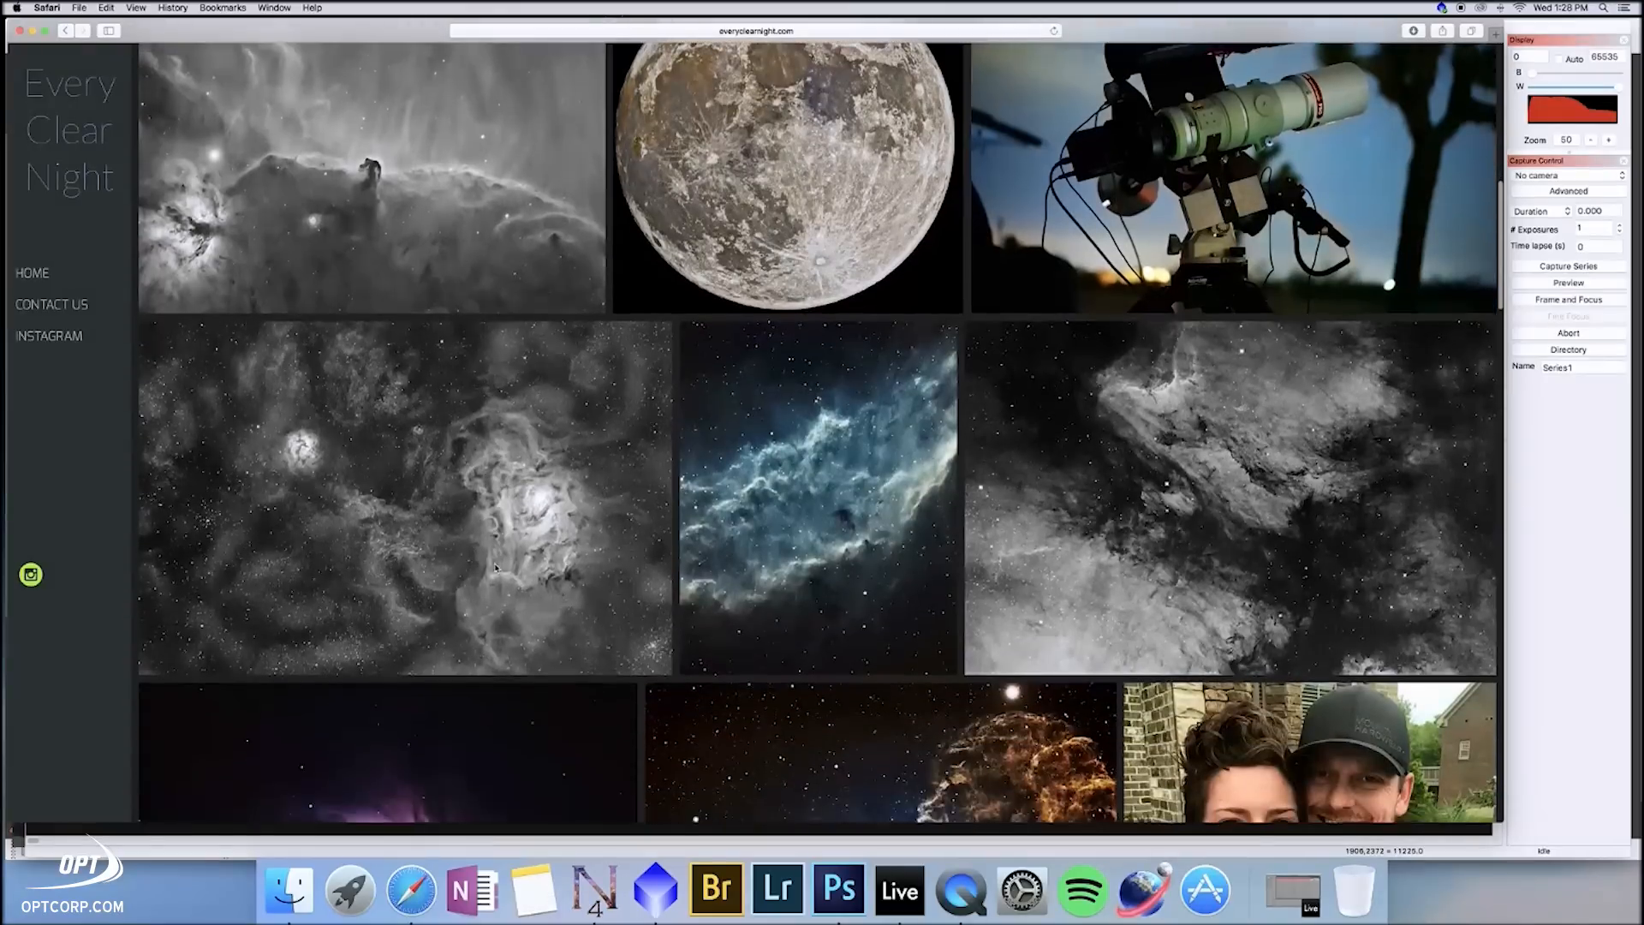
pyautogui.scroll(-6, 458, 402)
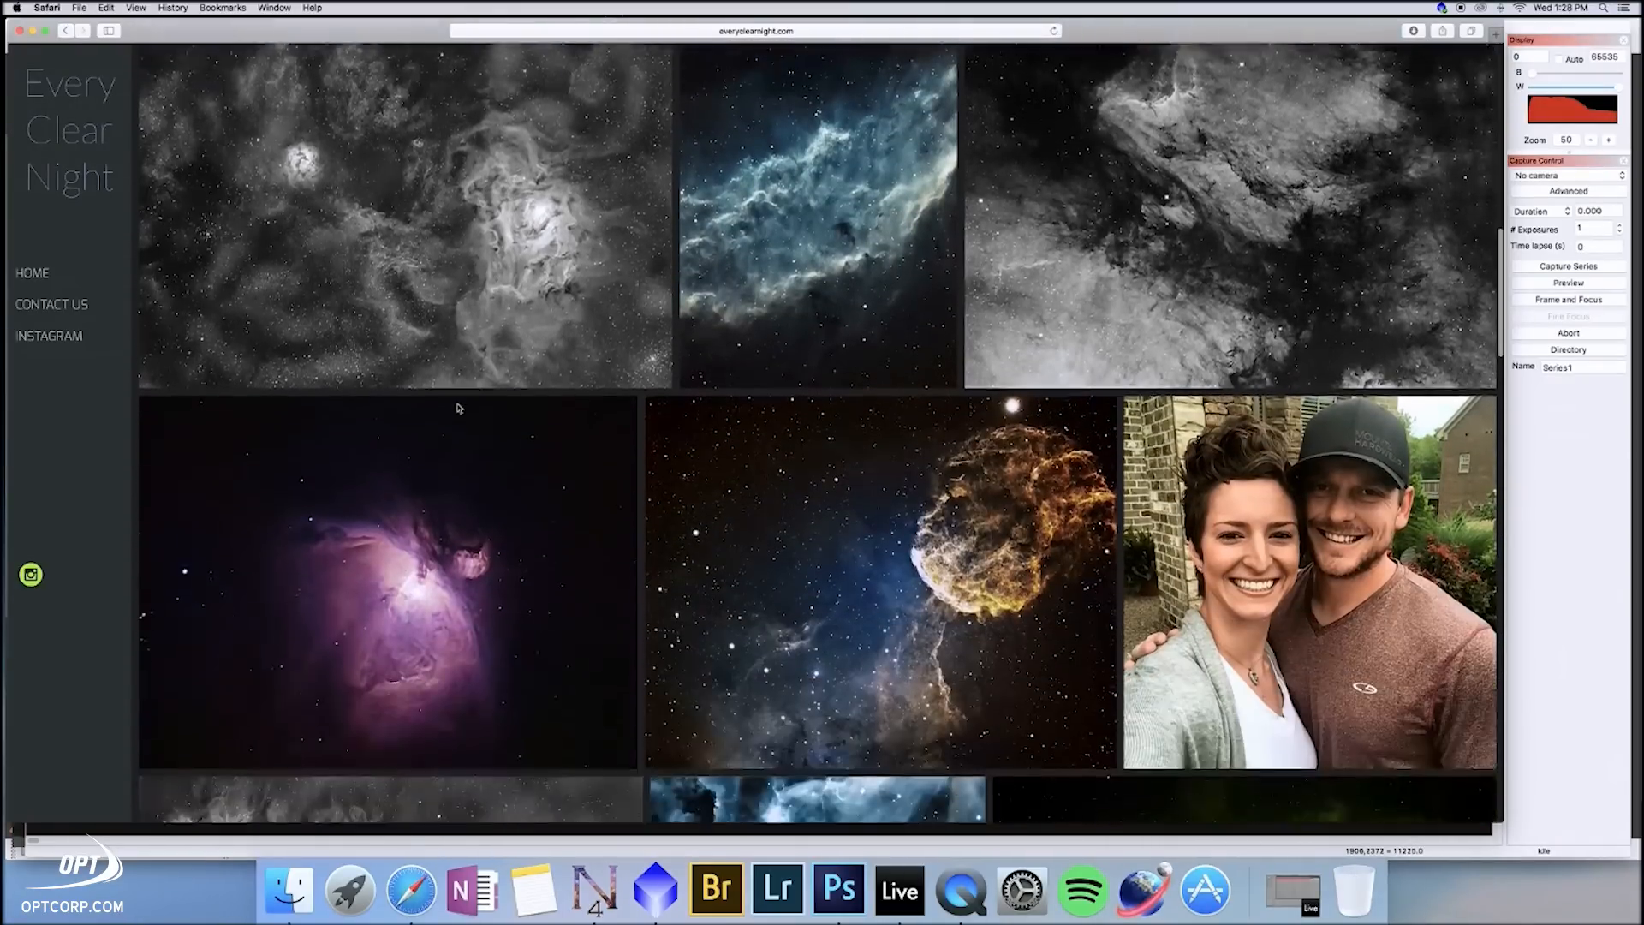
pyautogui.scroll(-10, 458, 408)
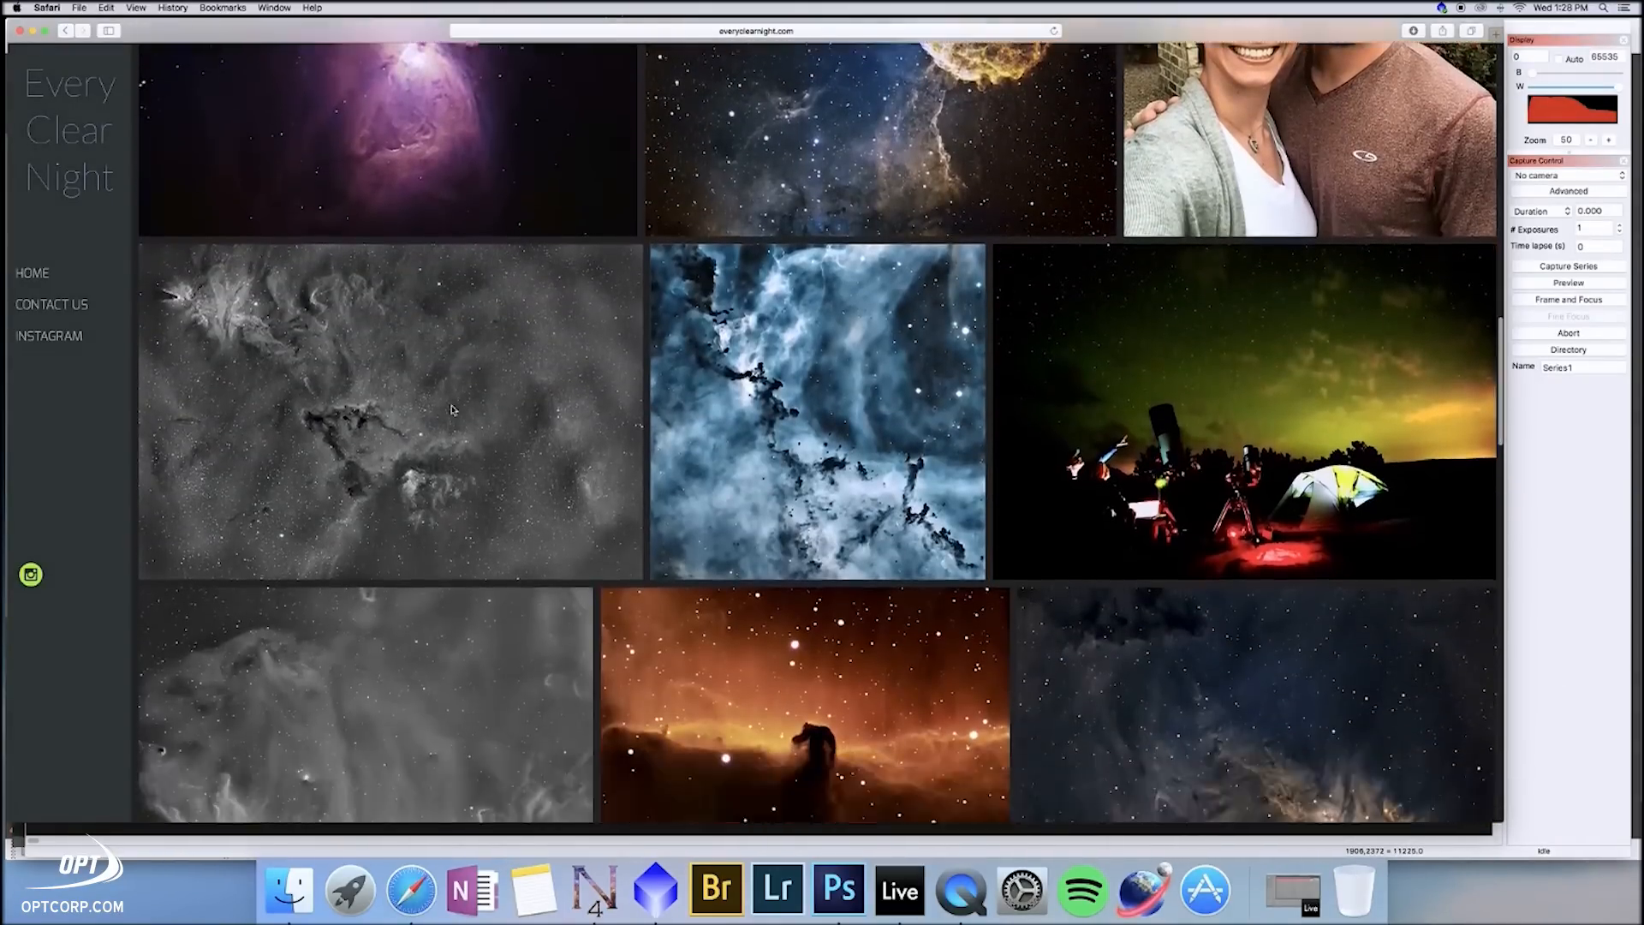